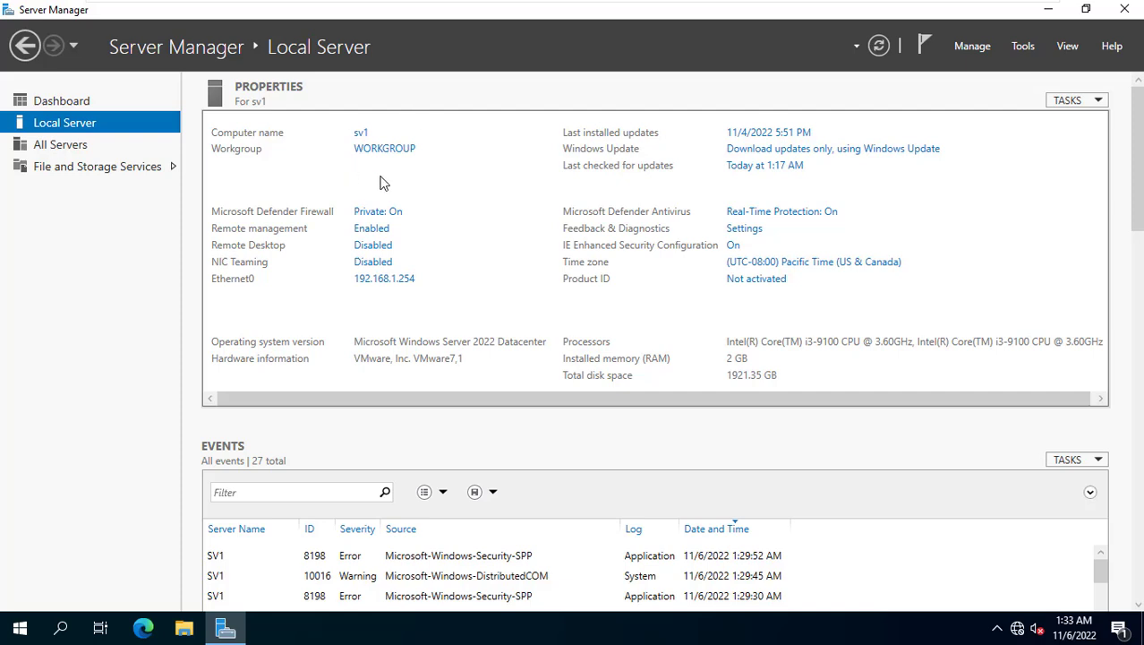
Step: Open the IPv4 settings of the Ethernet0 adapter from Network Connections
left_click(397, 285)
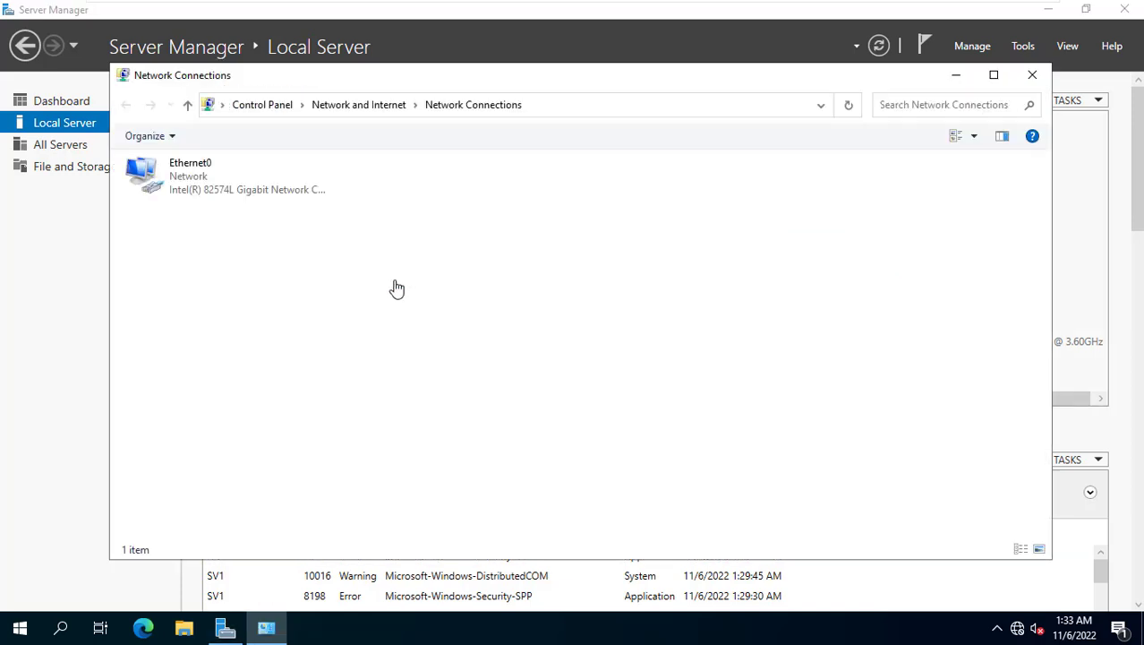
left_click(192, 187)
right_click(191, 187)
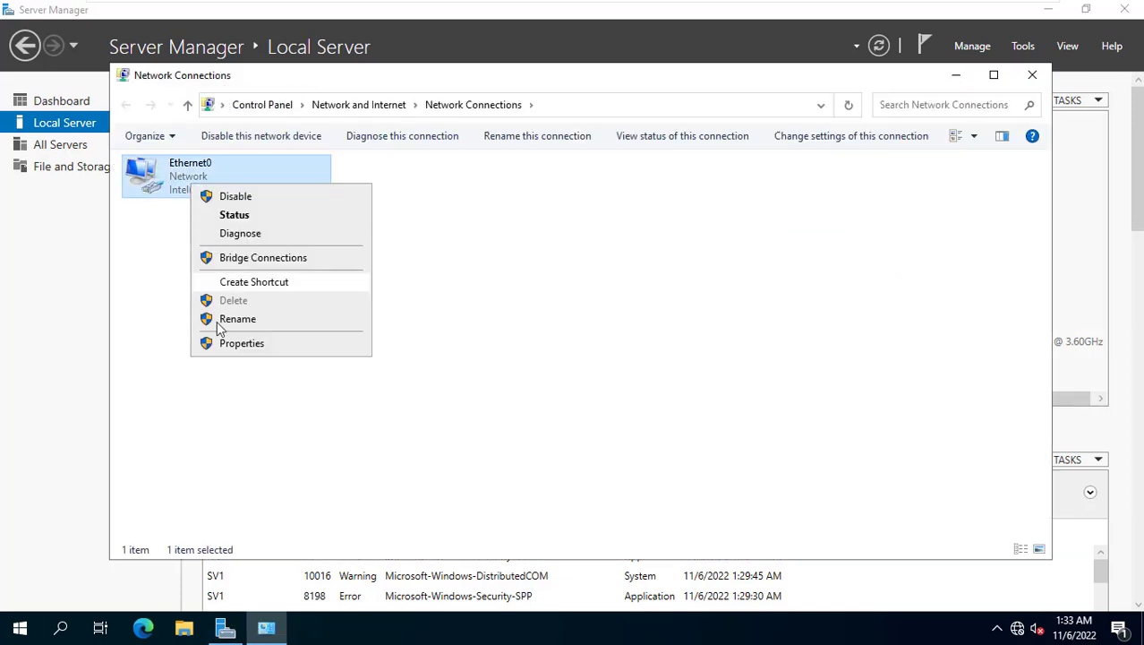
left_click(222, 345)
double_click(253, 330)
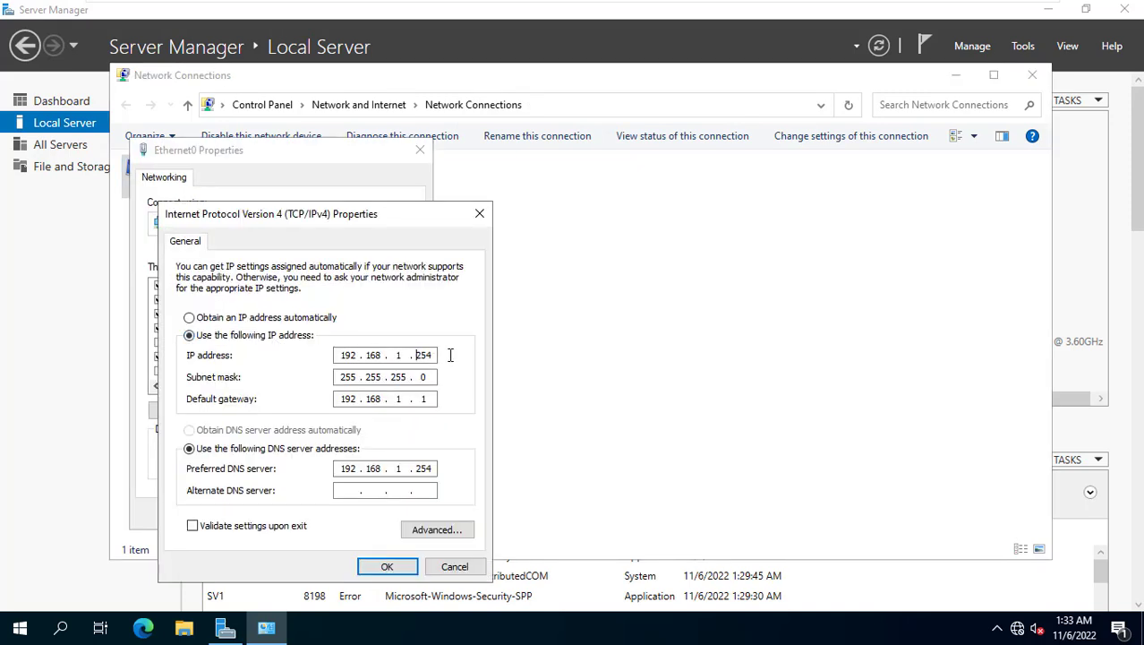
Step: Confirm IP 192.168.1.254 and preferred DNS 192.168.1.254, then close all dialogs
double_click(424, 355)
left_click(413, 469)
left_click(417, 468)
double_click(419, 468)
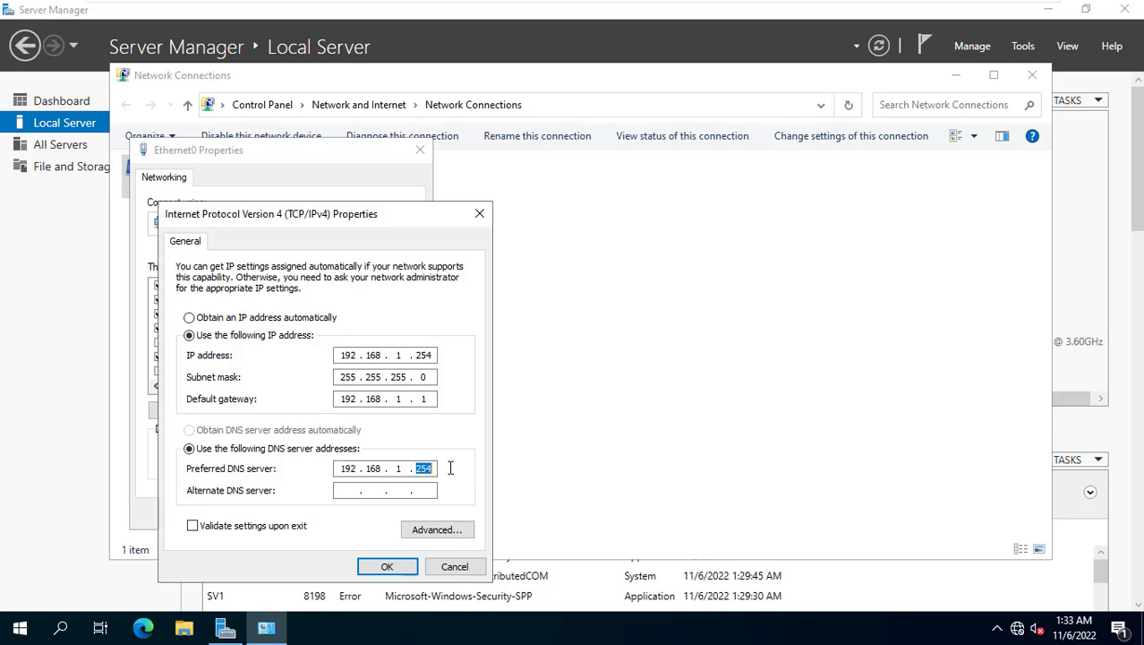
left_click(394, 569)
left_click(345, 513)
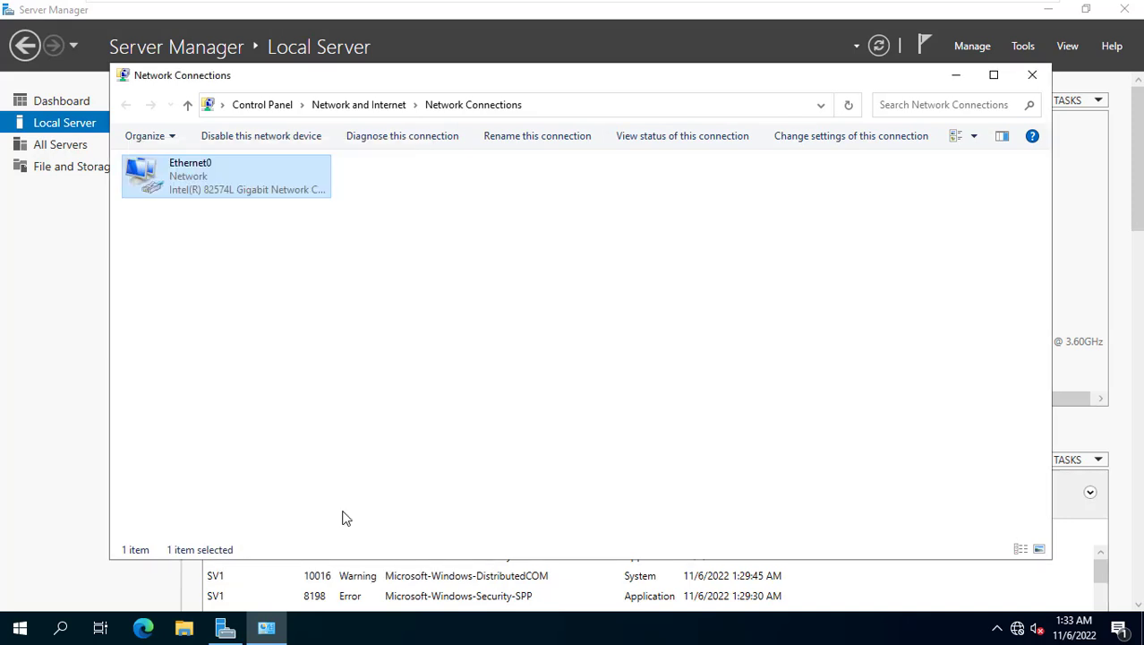
left_click(1034, 76)
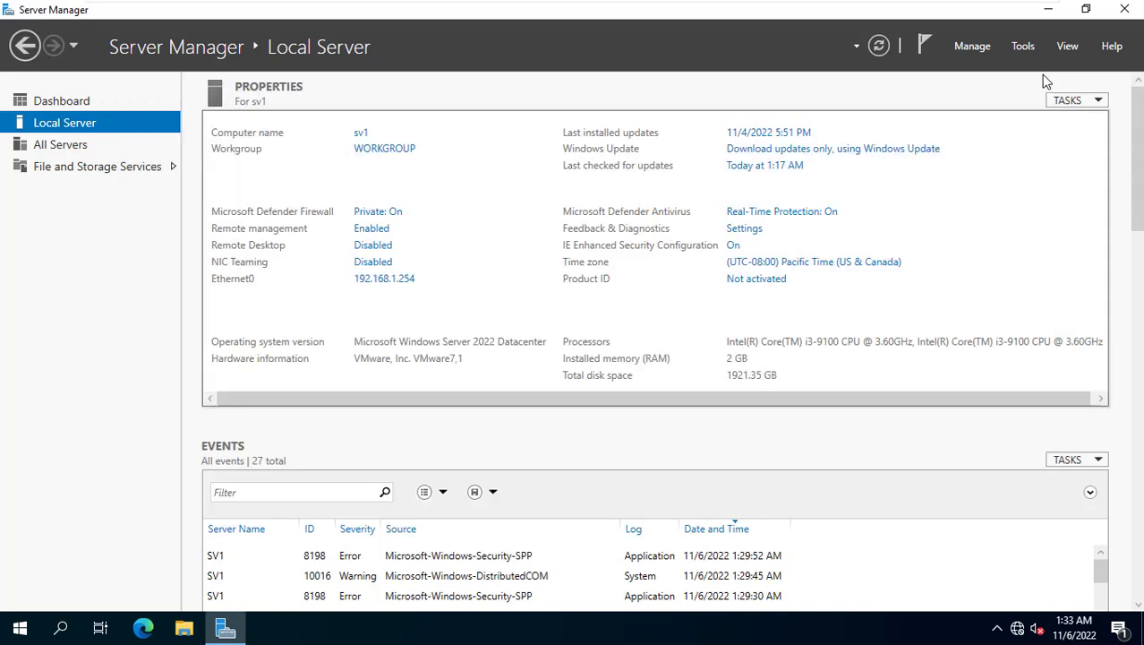
Step: Start the Add Roles and Features wizard with role-based installation on sv1
left_click(976, 48)
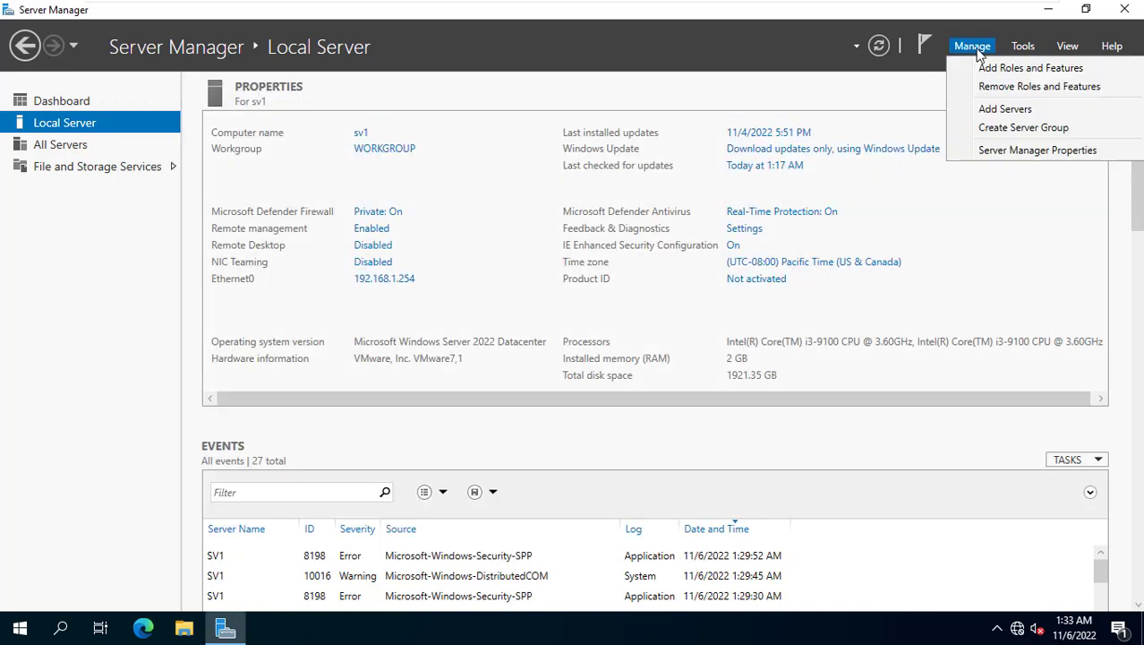
left_click(1057, 71)
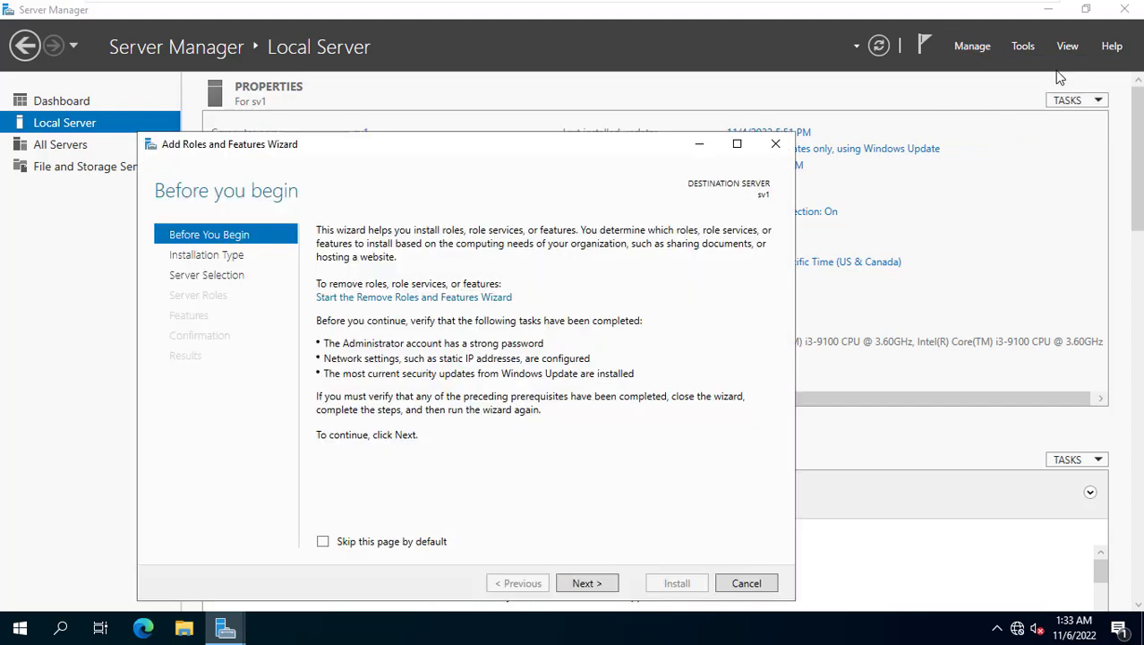
left_click(736, 144)
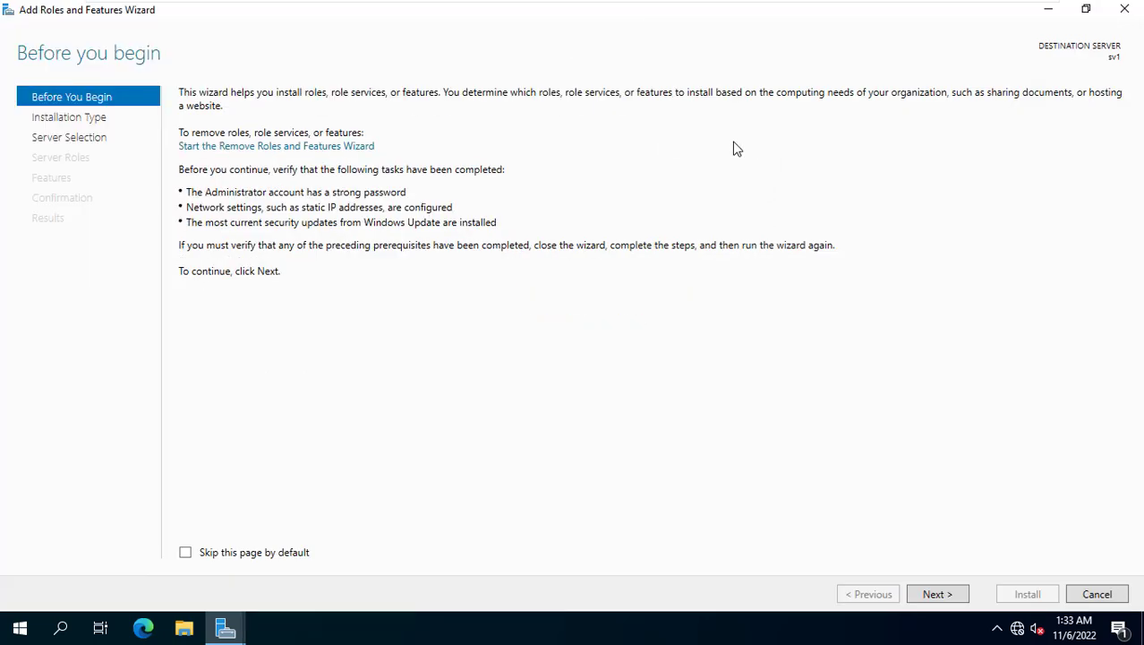
left_click(931, 595)
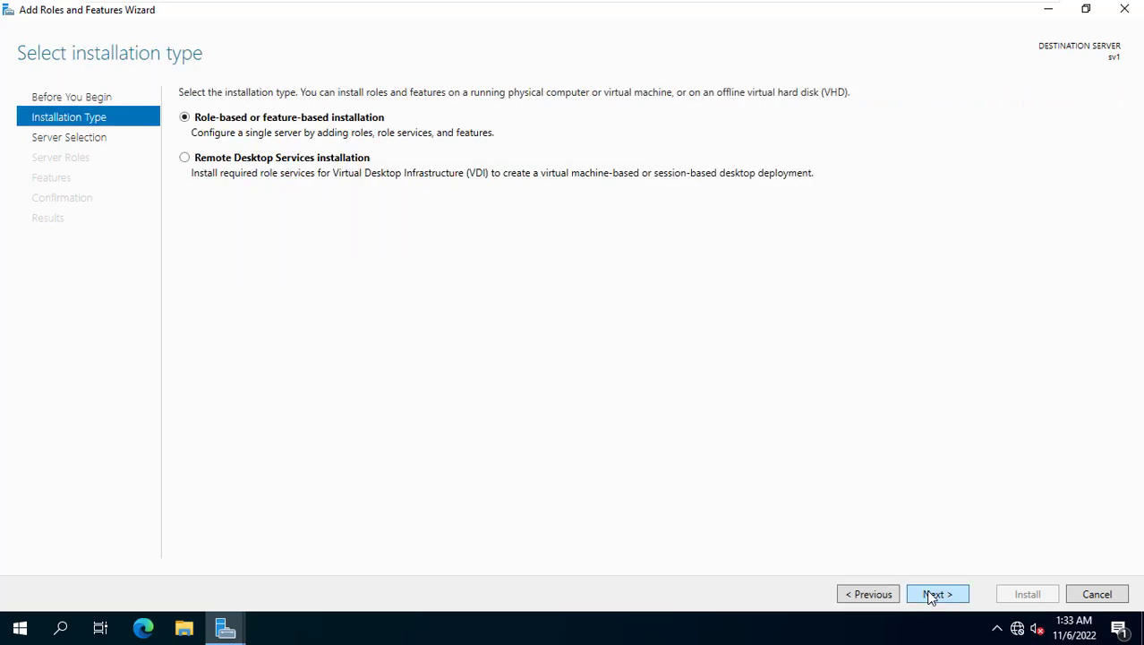
left_click(931, 595)
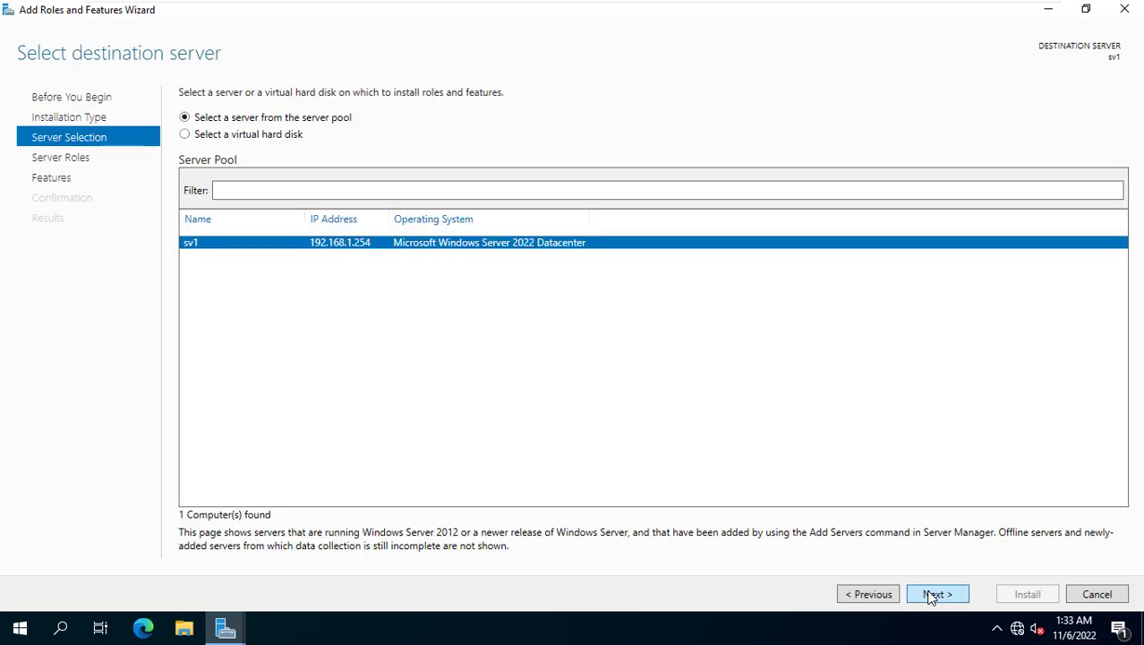
left_click(931, 595)
Step: Select Active Directory Domain Services with its required features and install them
left_click(248, 160)
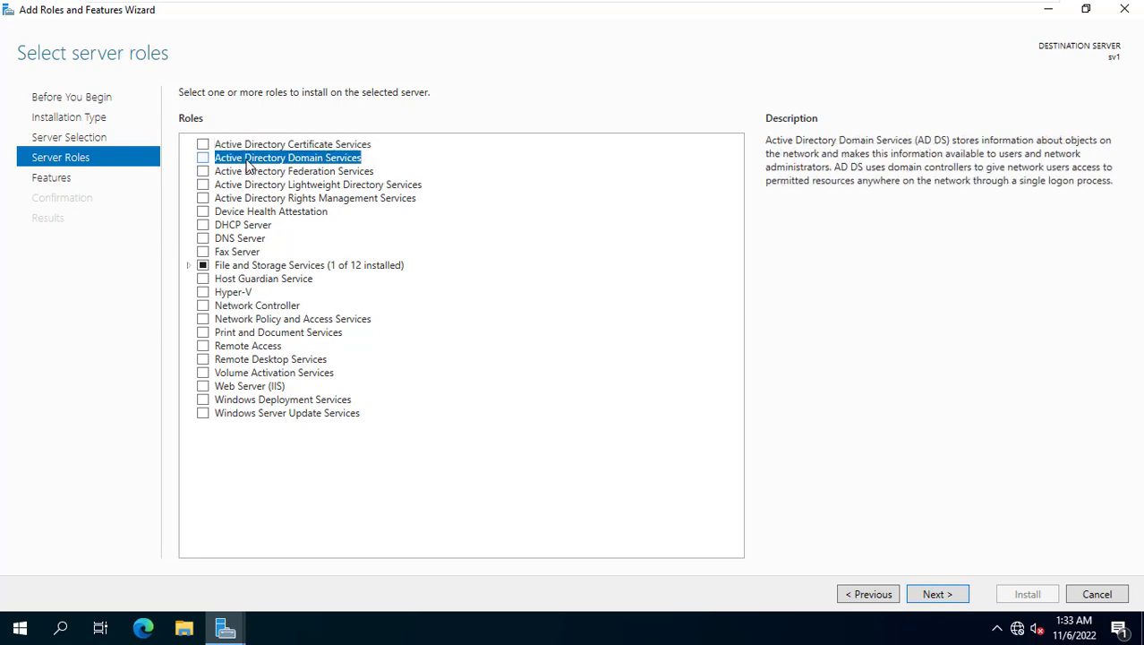
left_click(203, 159)
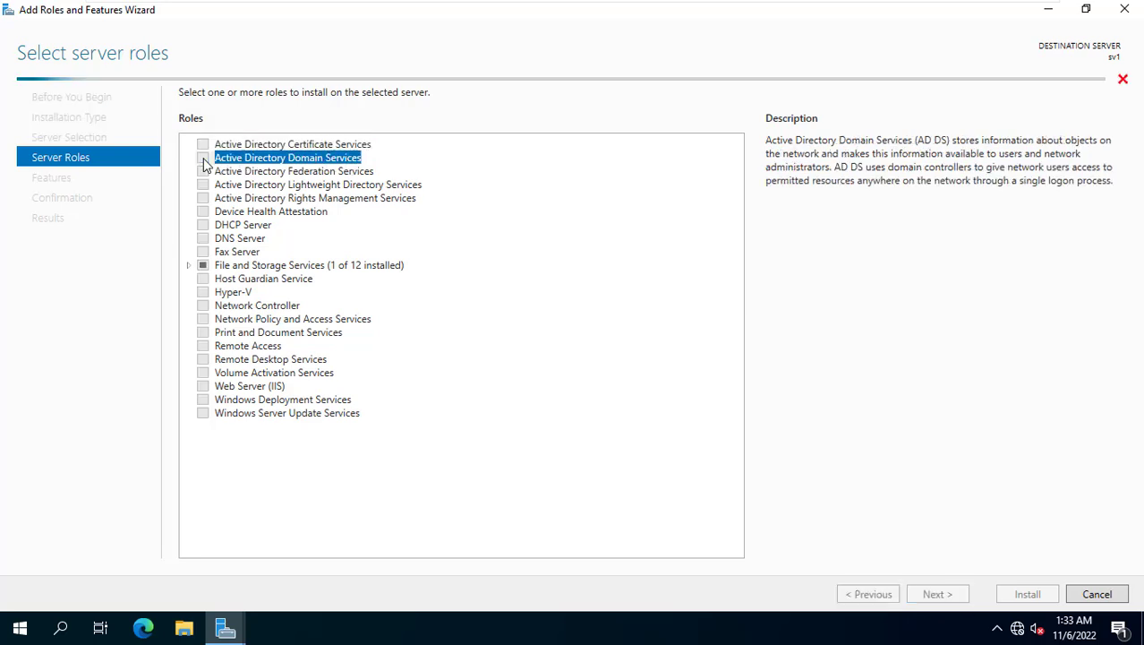
left_click(620, 457)
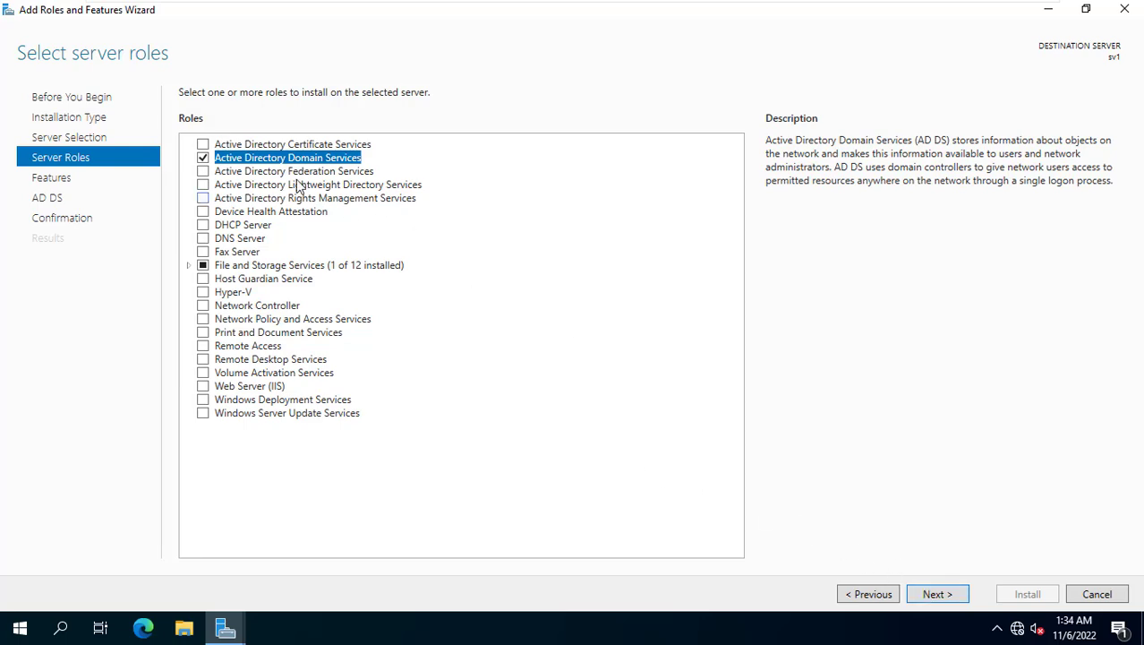
left_click(938, 596)
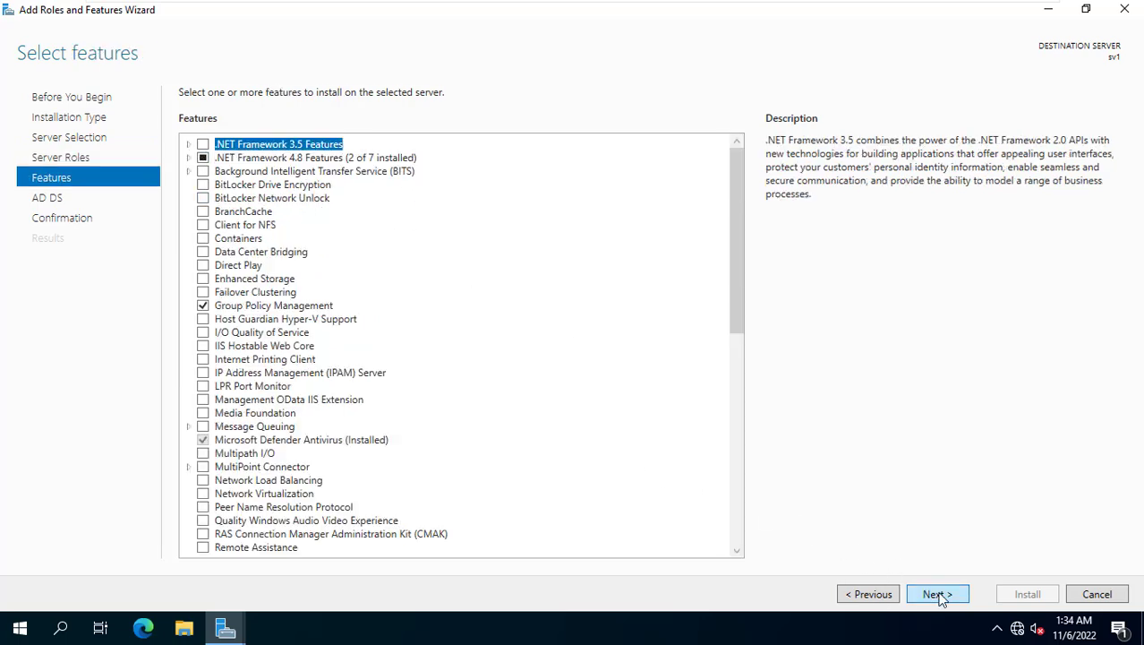
left_click(937, 595)
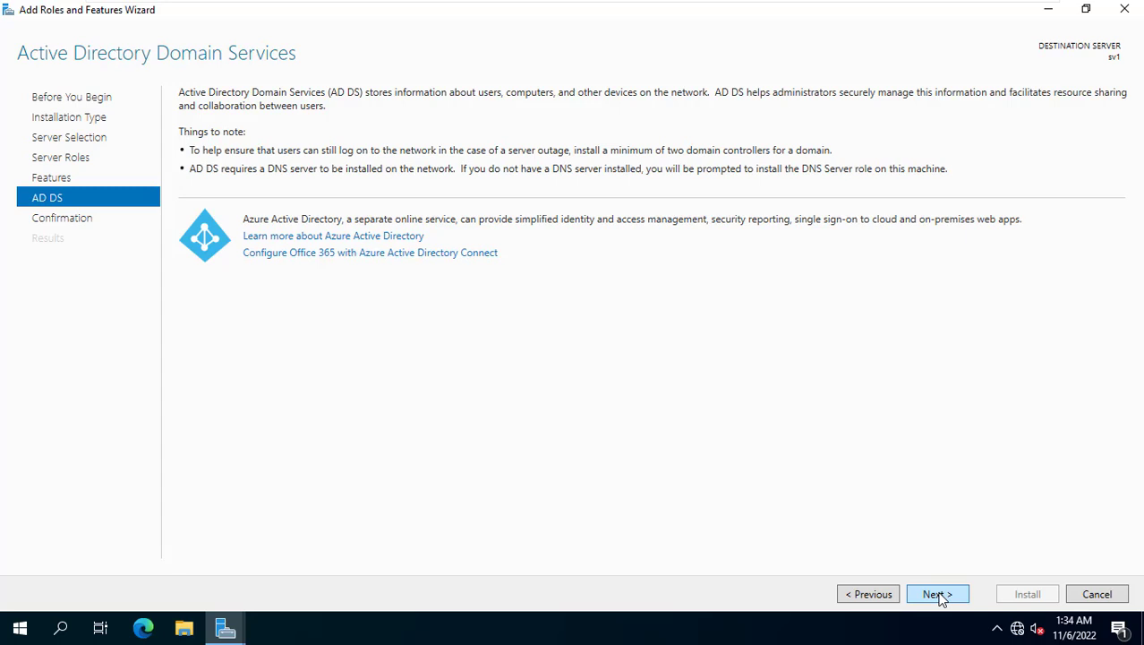
left_click(938, 596)
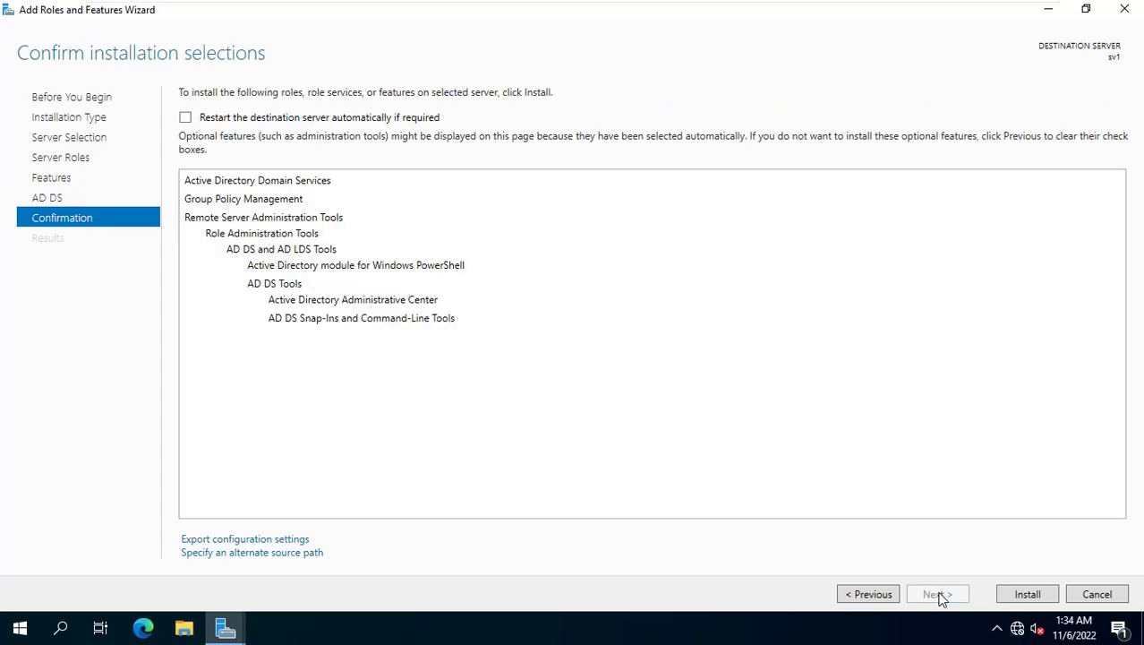
left_click(1033, 594)
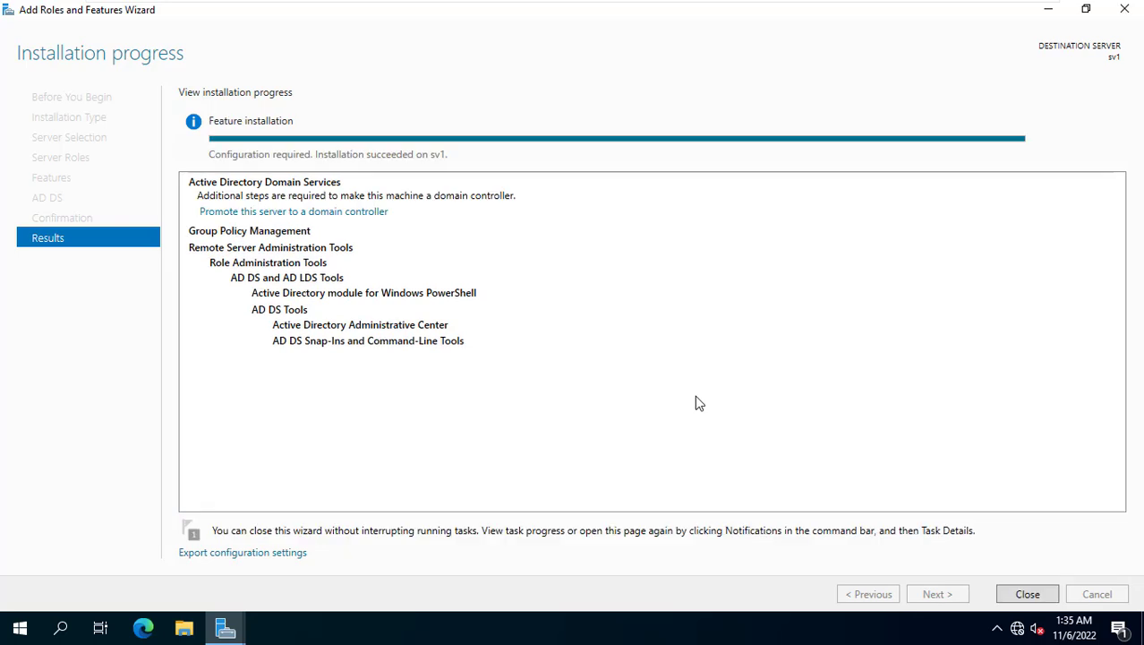
Step: Promote sv1 by adding a new forest with root domain netvn.local
left_click(286, 211)
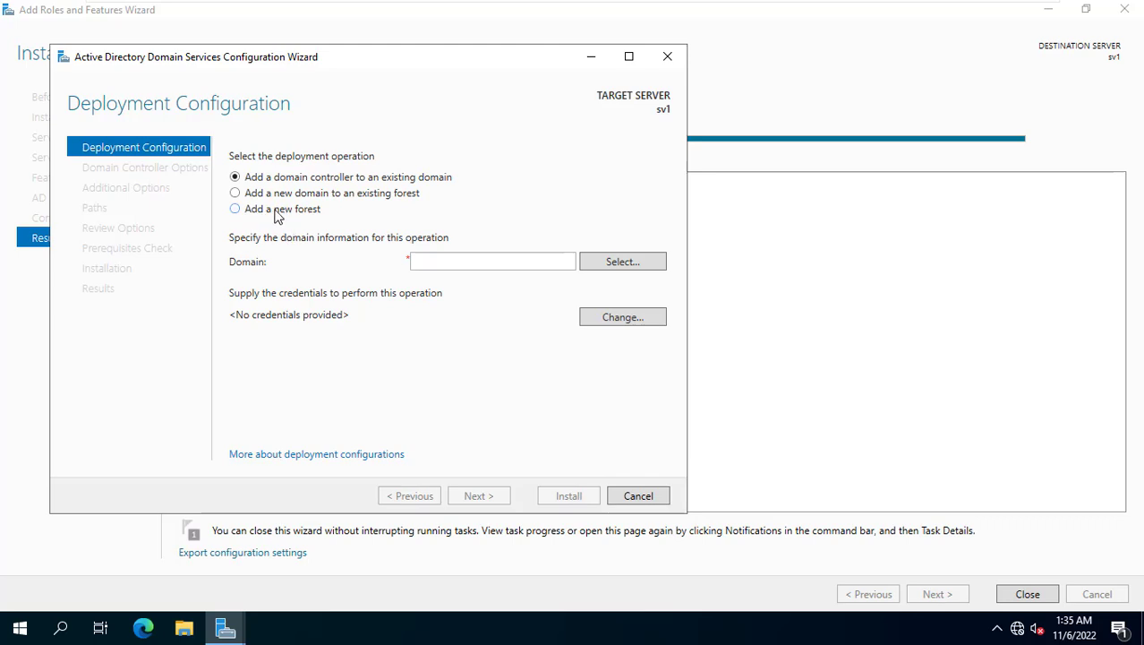
left_click(277, 215)
left_click(464, 259)
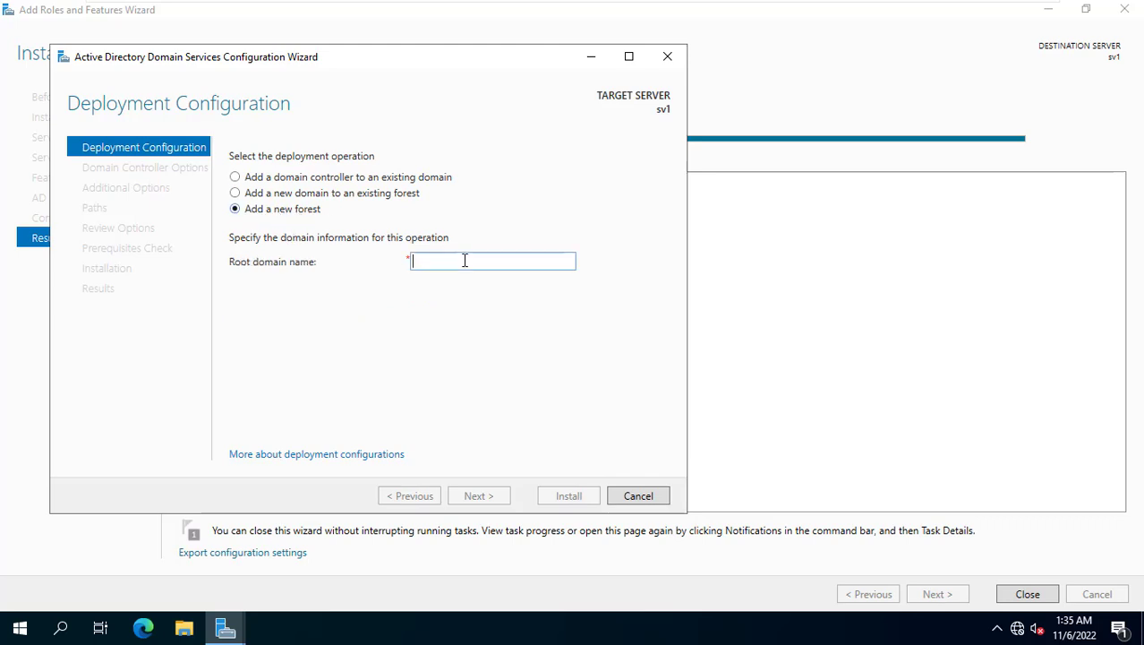
type("netvn.local")
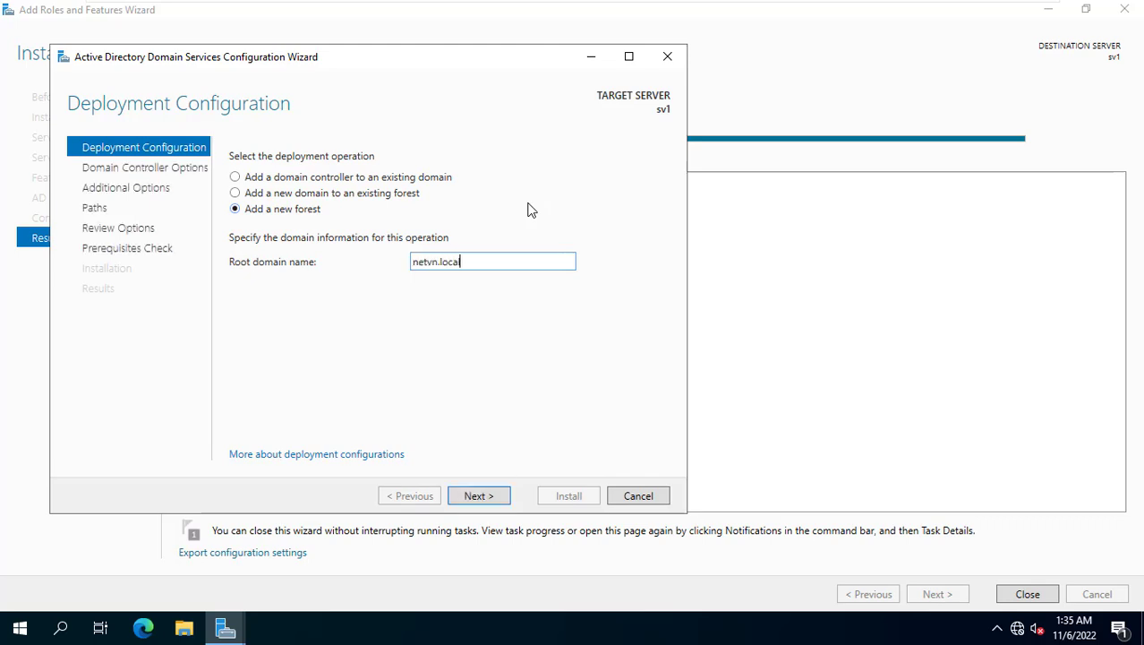
left_click(628, 56)
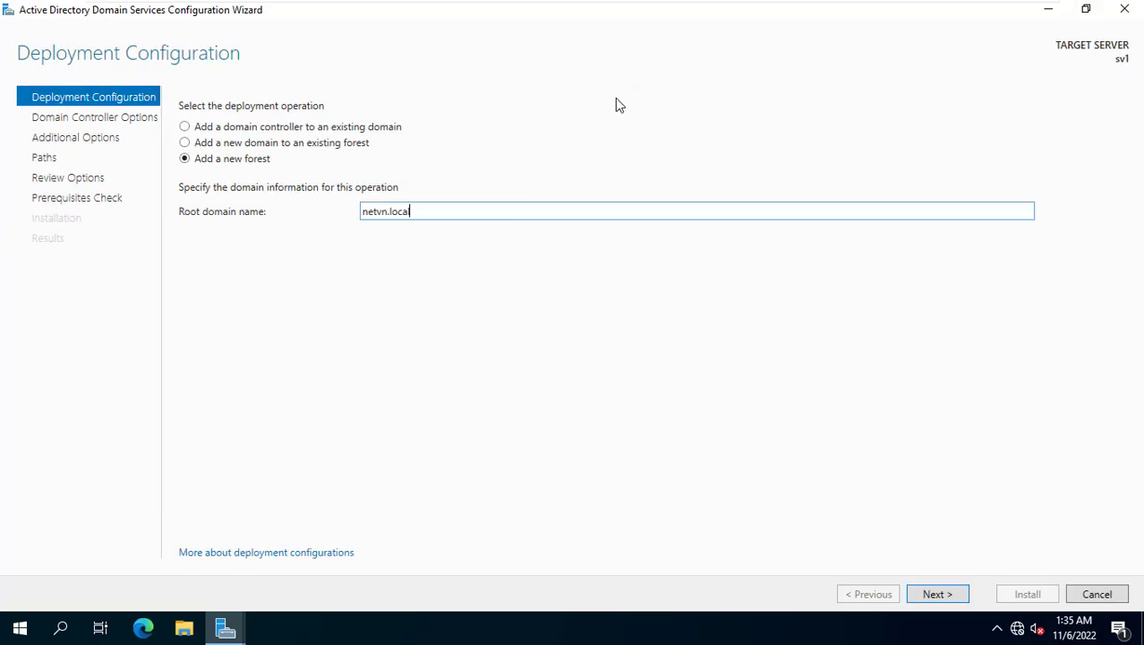
left_click_drag(421, 218, 315, 217)
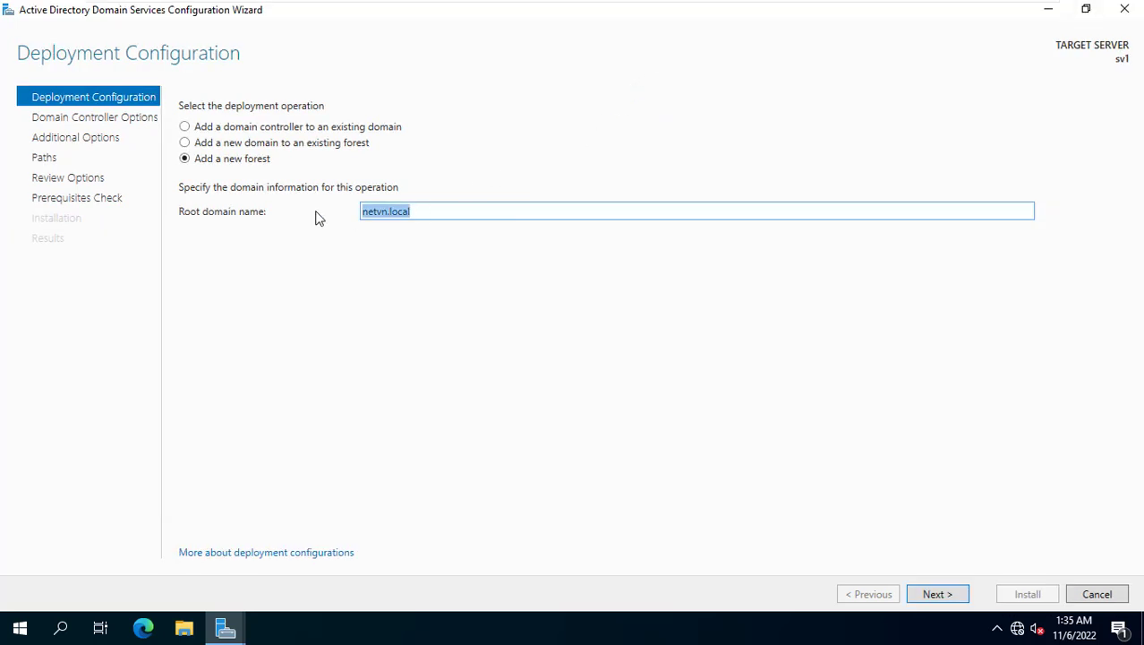
left_click(954, 596)
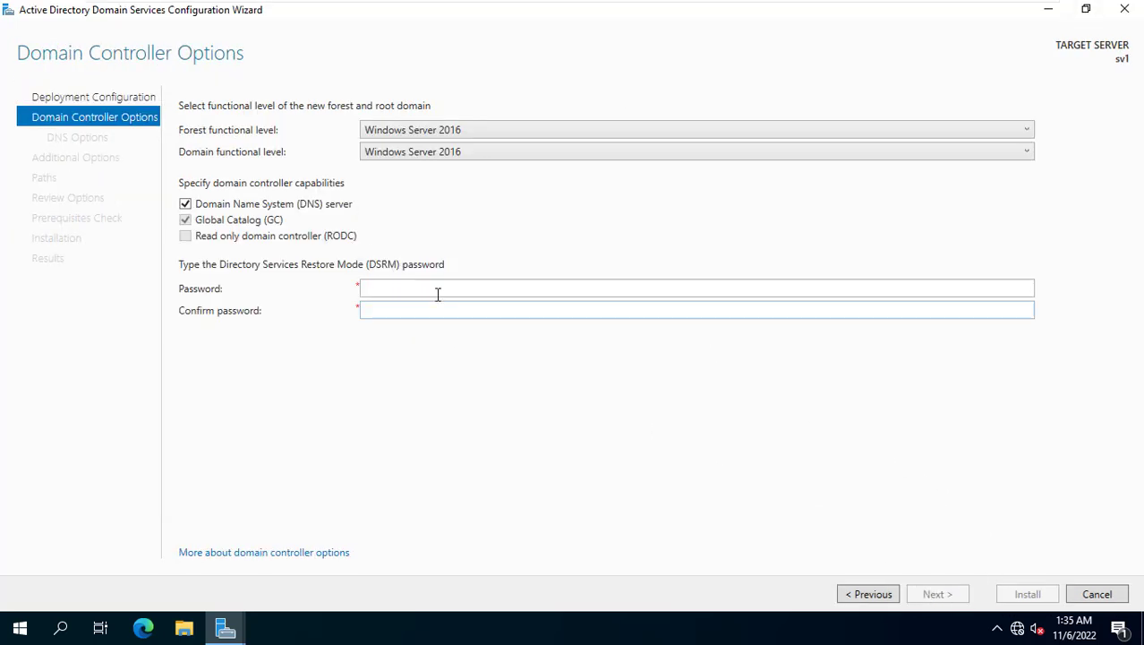
Step: Enter and confirm the Directory Services Restore Mode password
left_click(438, 291)
key("Tab")
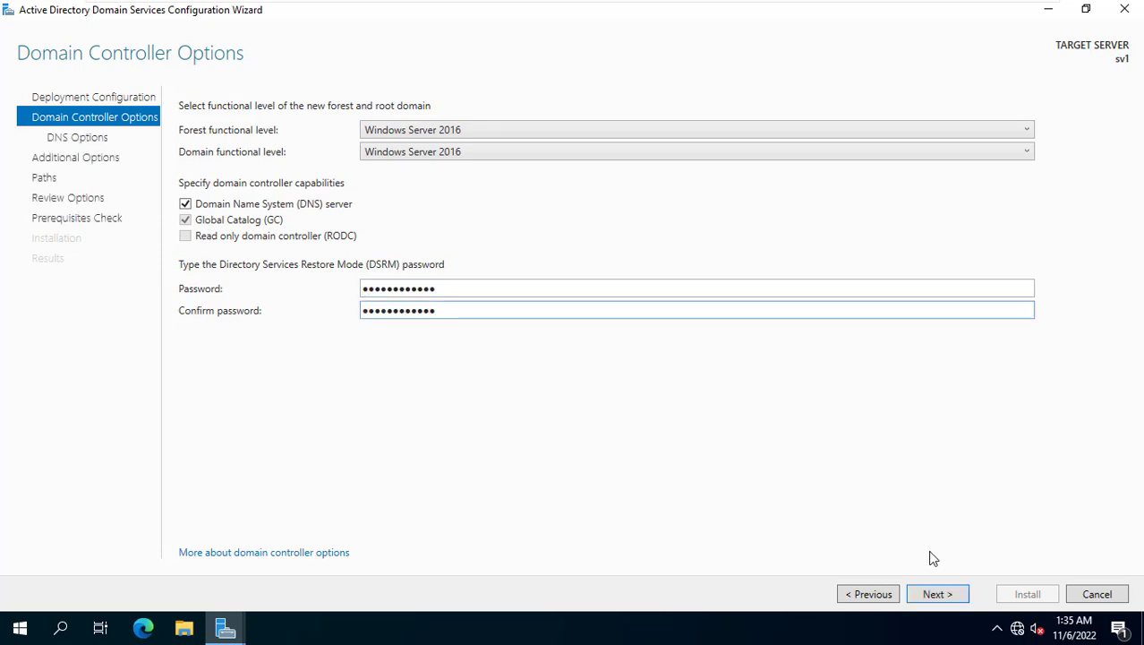
left_click(936, 594)
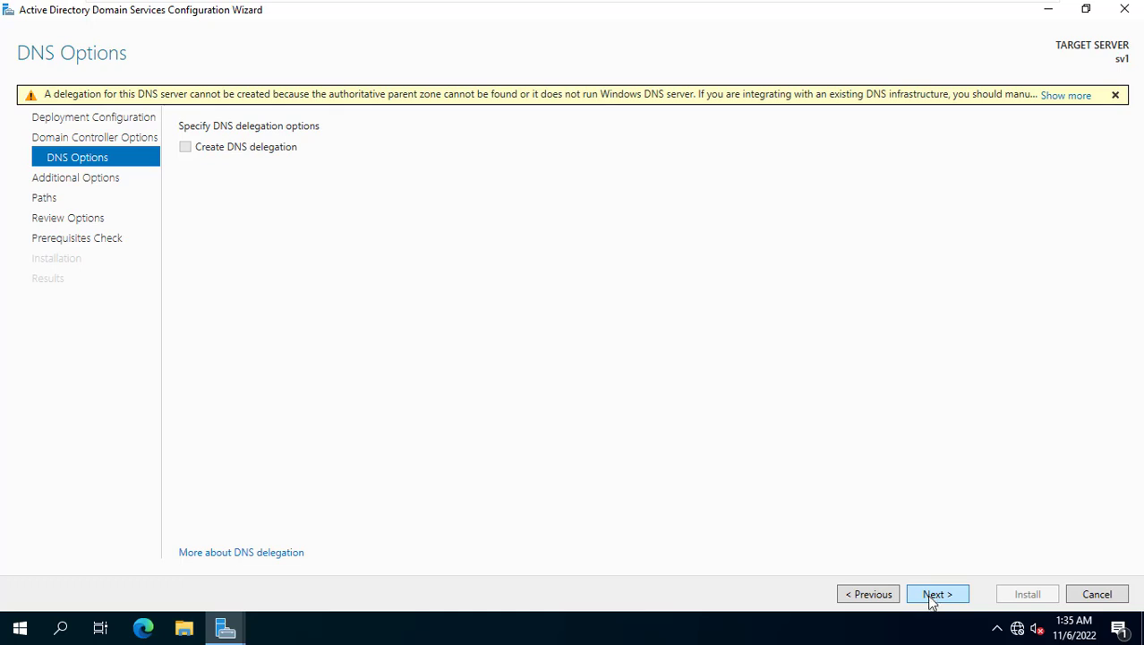
Step: Keep NETVN NetBIOS name and default paths, run prerequisites, install, and close the wizards
left_click(936, 595)
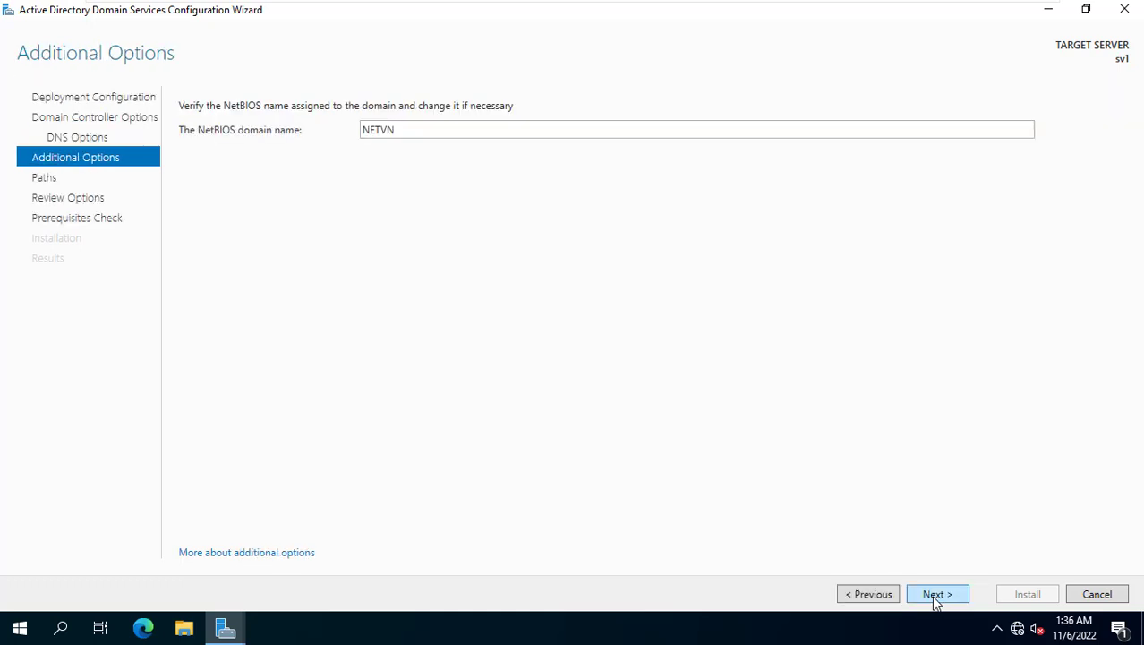
left_click(949, 596)
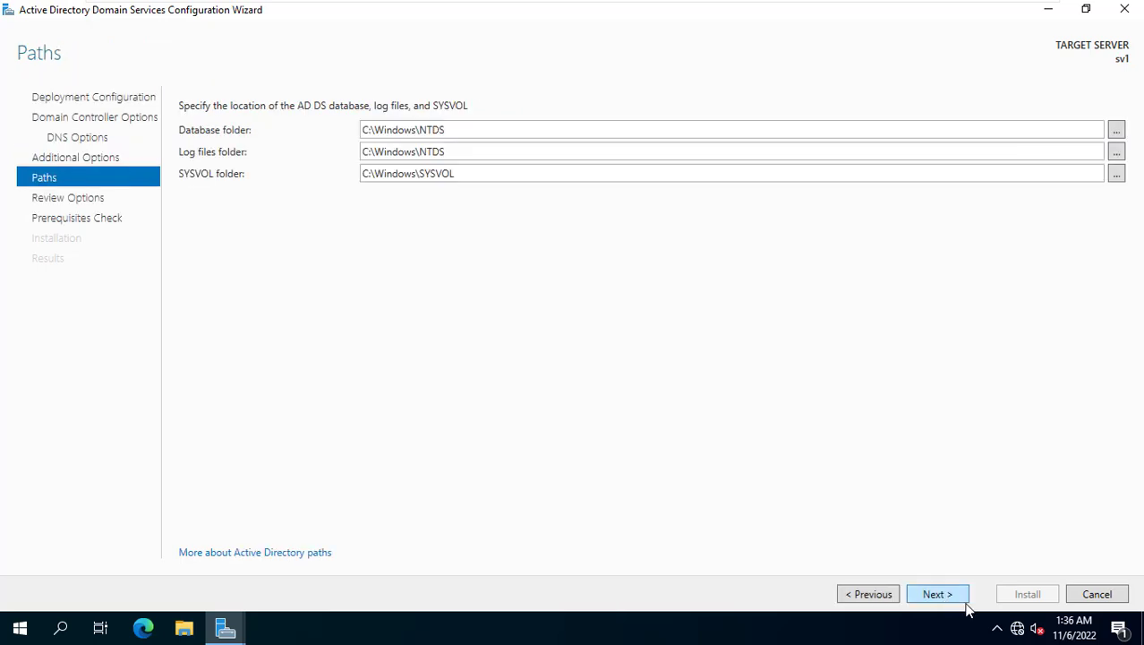
left_click(956, 598)
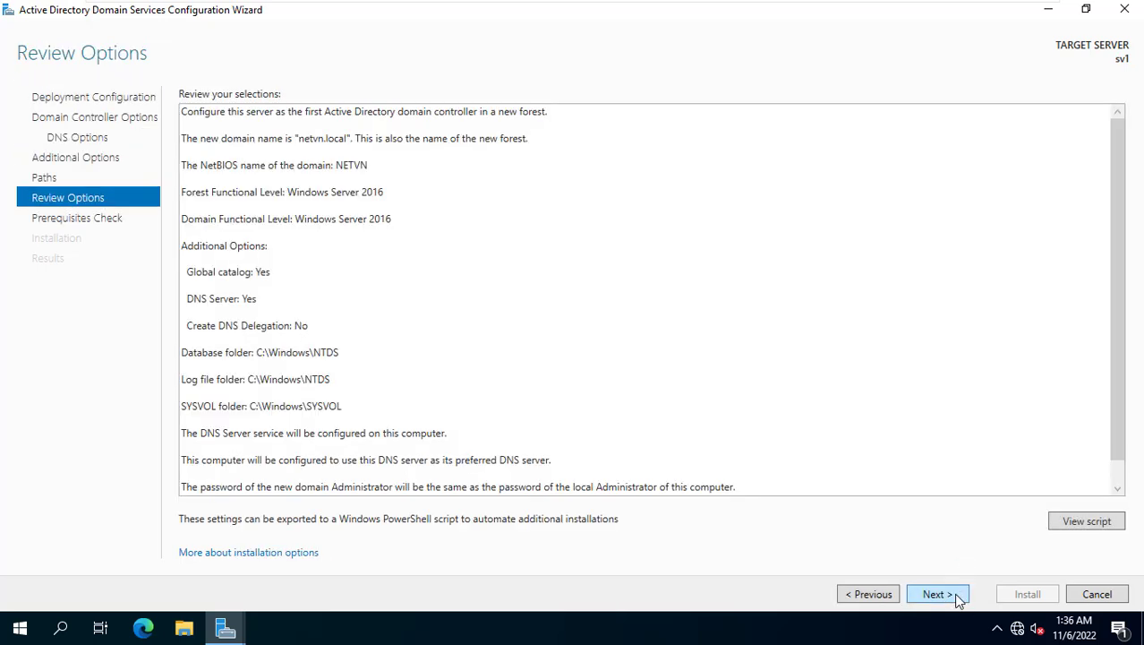
left_click(946, 595)
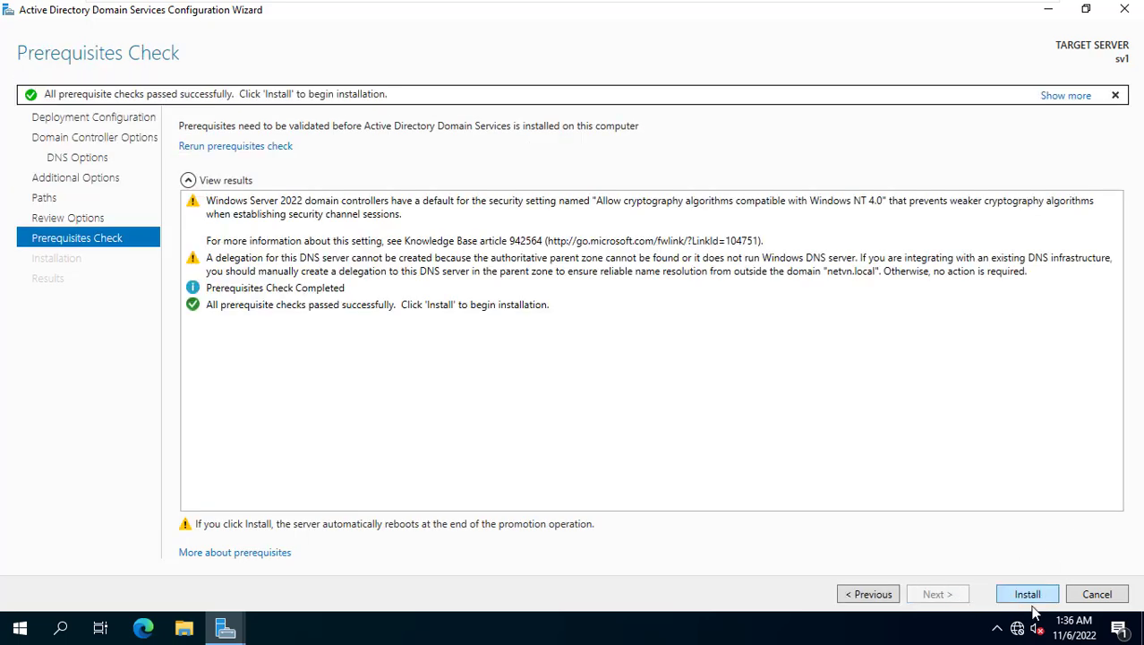
left_click(1029, 595)
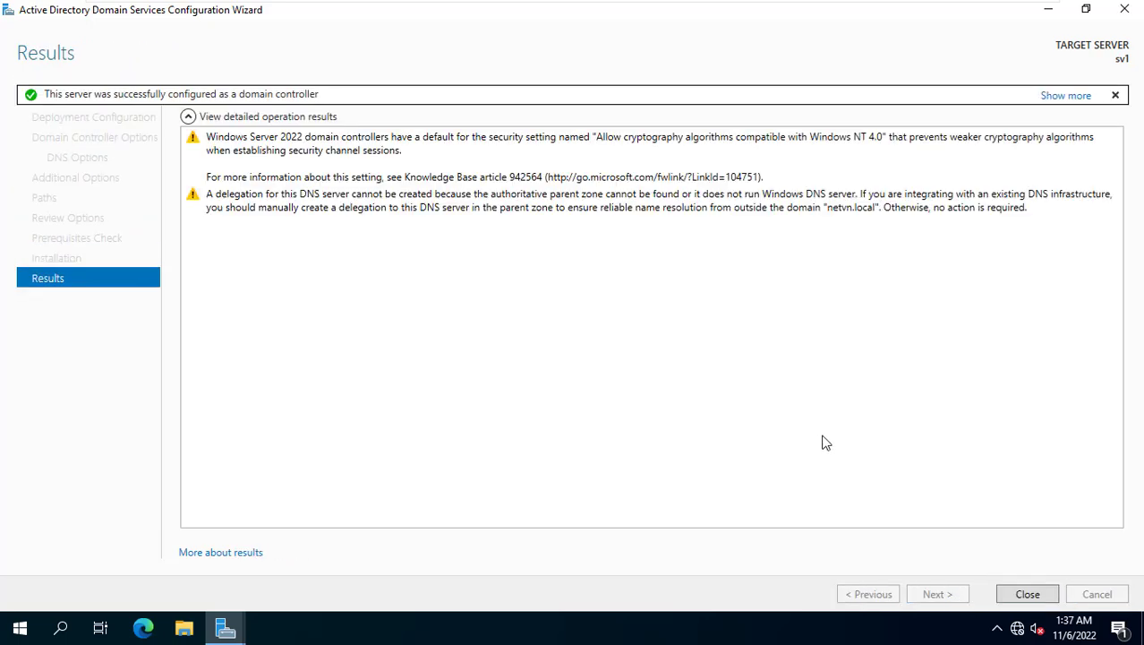
left_click(1026, 598)
left_click(1026, 598)
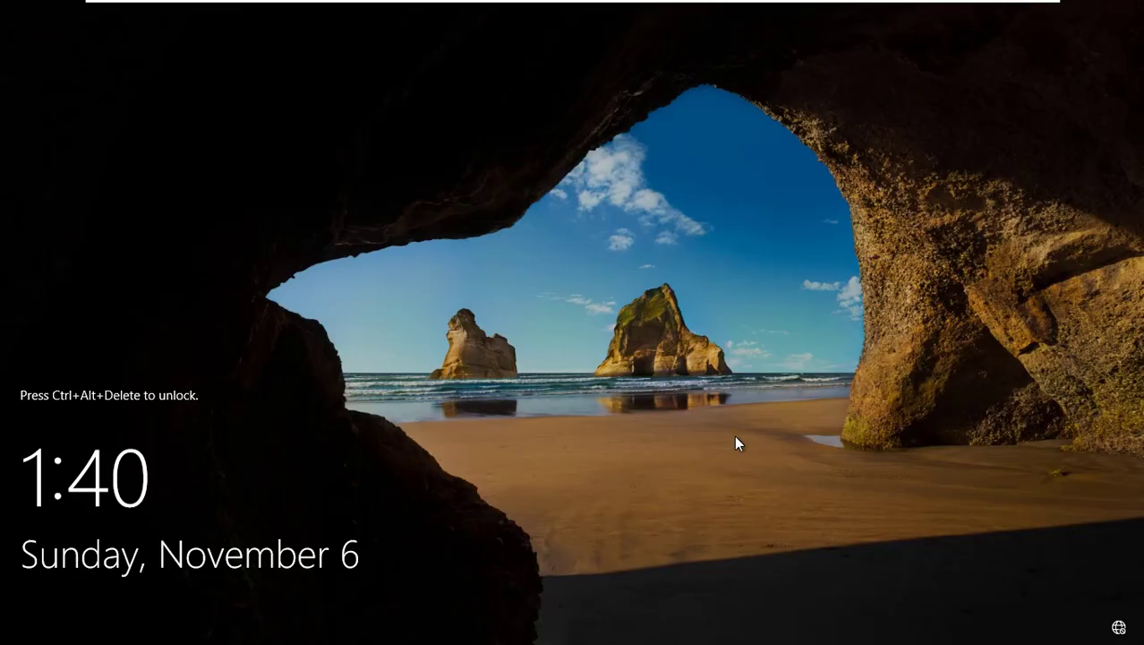
Step: Sign in as the NETVN domain administrator using the account password
key("ctrl+alt+Delete")
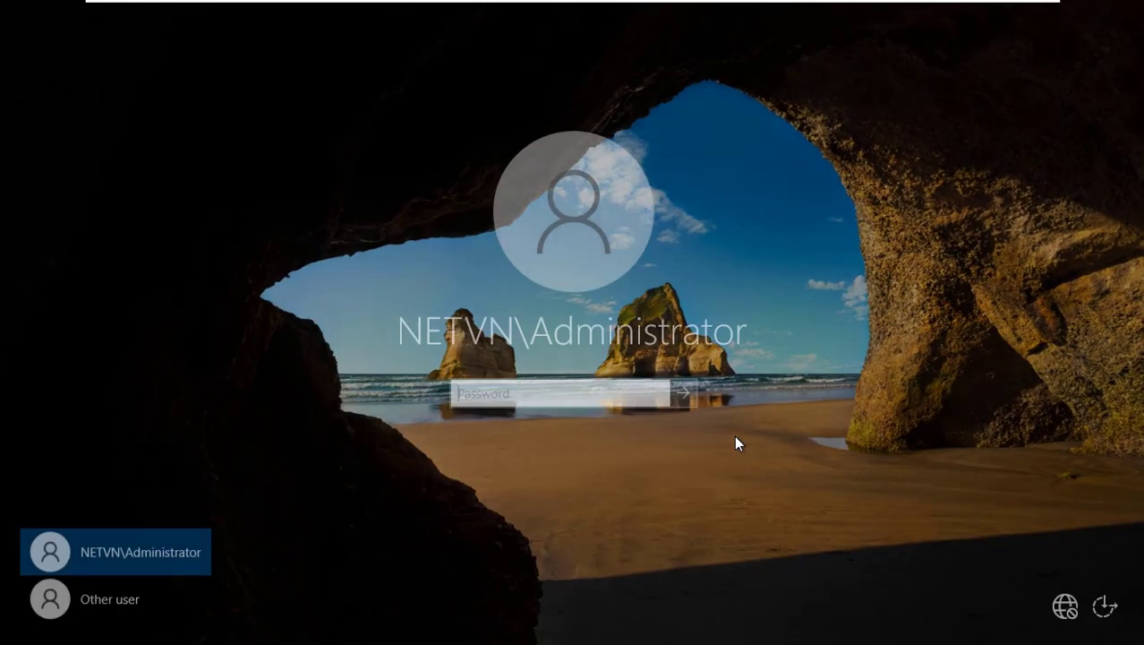
key("ctrl+v")
key("Return")
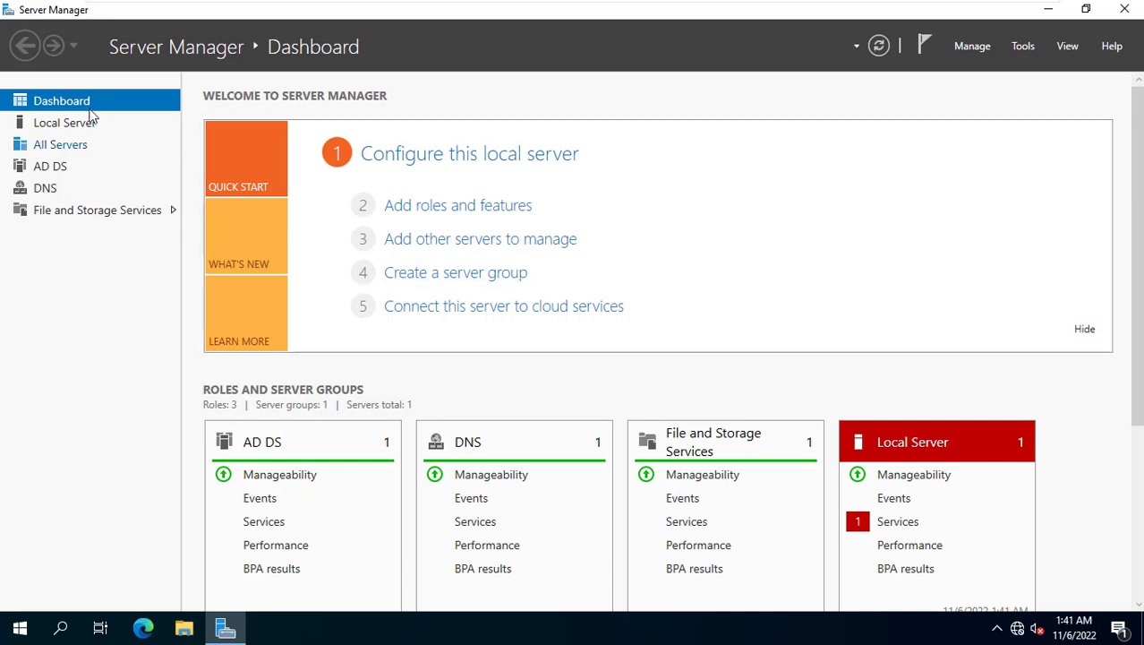
Step: Open Ethernet0's IPv4 settings via the Local Server page
left_click(85, 123)
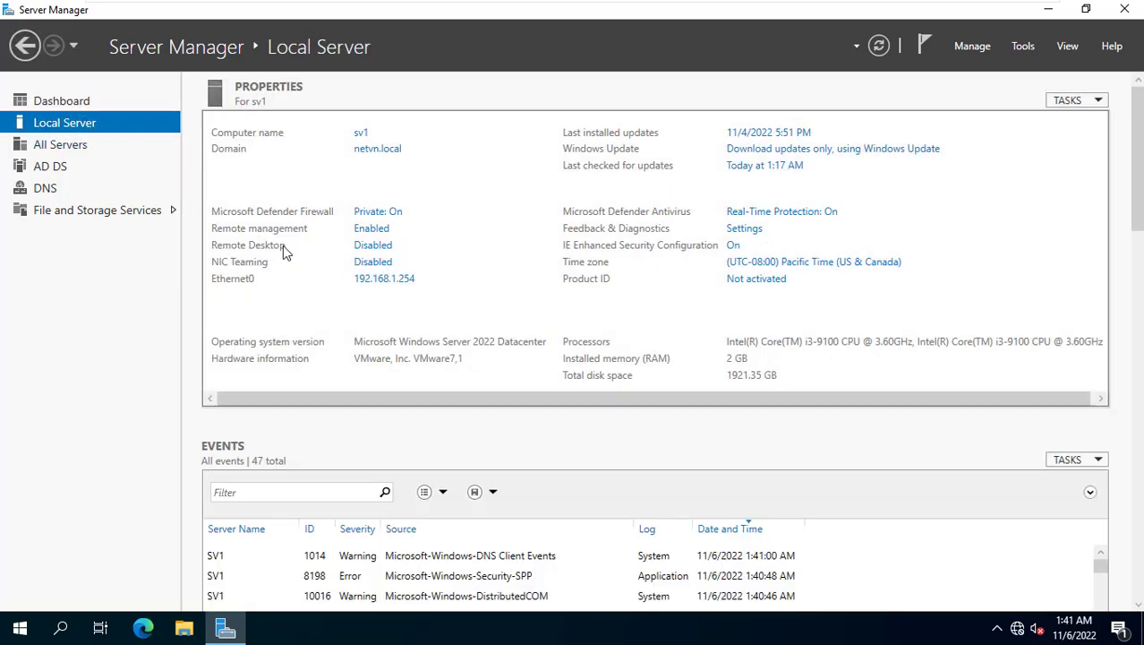
left_click(382, 284)
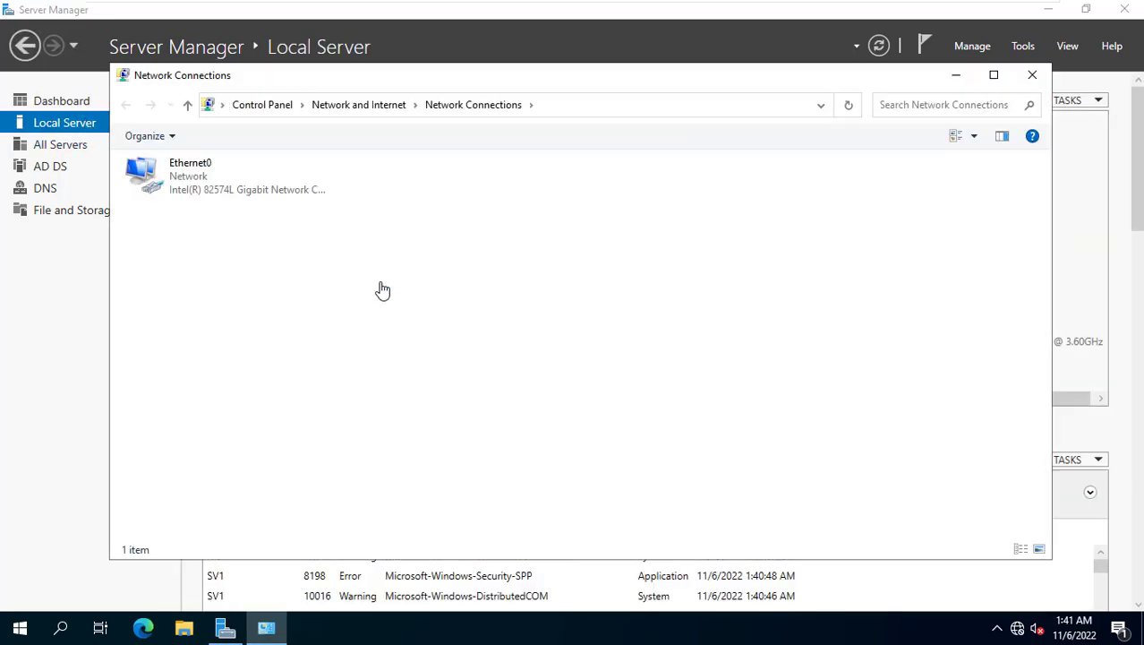
left_click(200, 194)
right_click(200, 195)
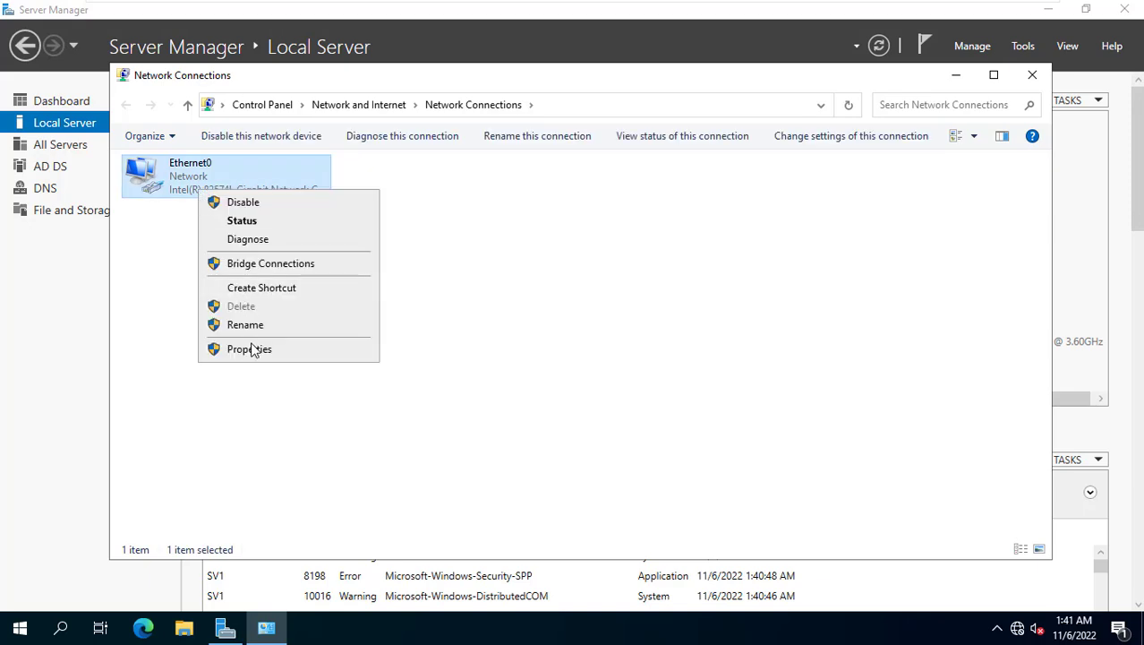
left_click(287, 349)
double_click(290, 329)
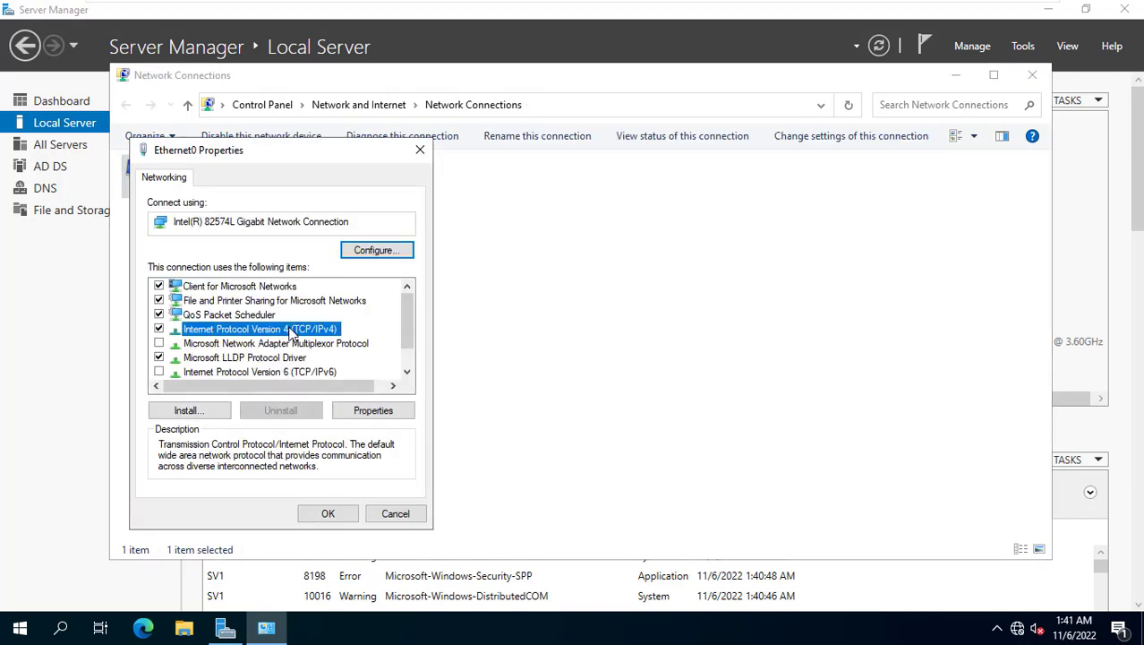
Step: Set the preferred DNS server to 192.168.1.254 and close Network Connections
double_click(349, 468)
type("192.168.1.254")
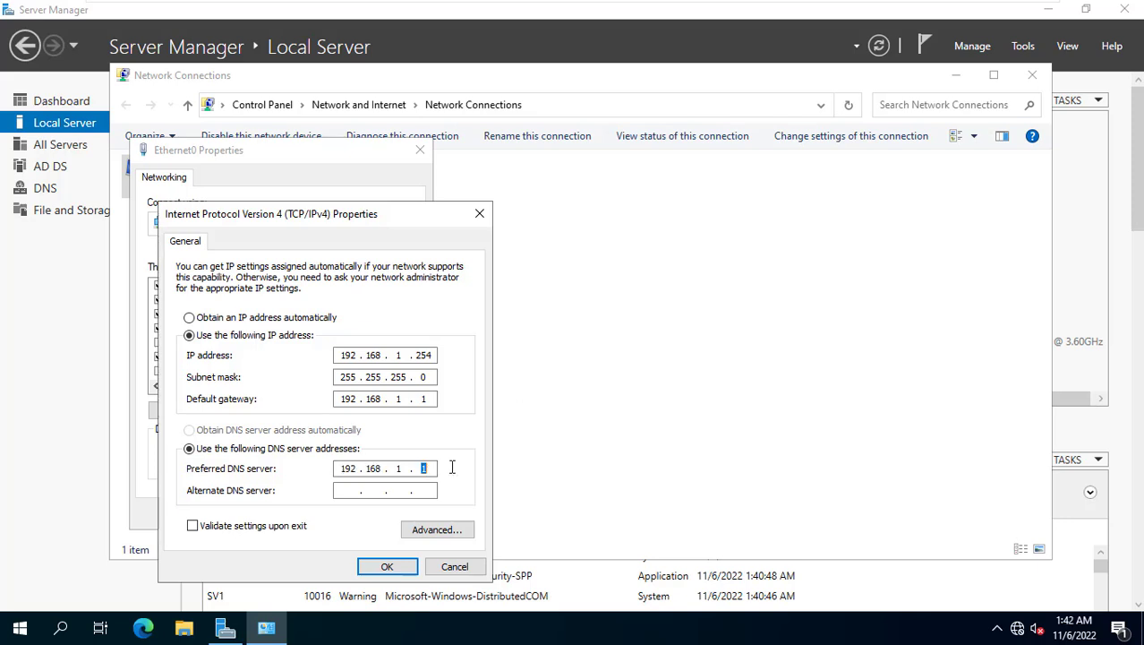
left_click(387, 567)
left_click(328, 512)
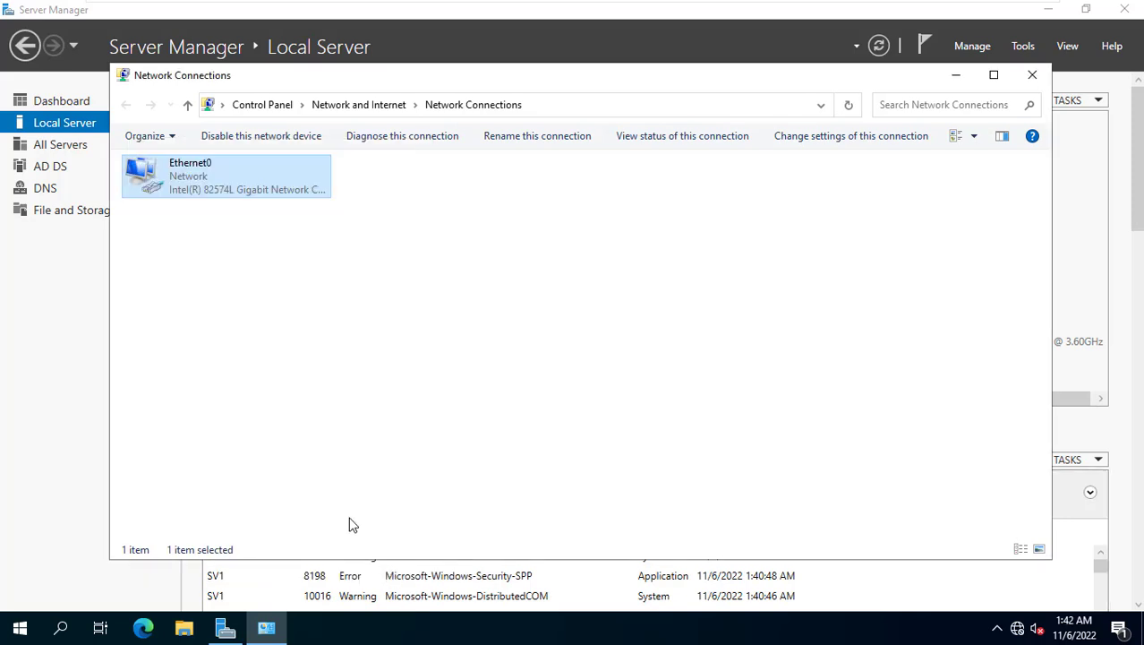
left_click(1034, 76)
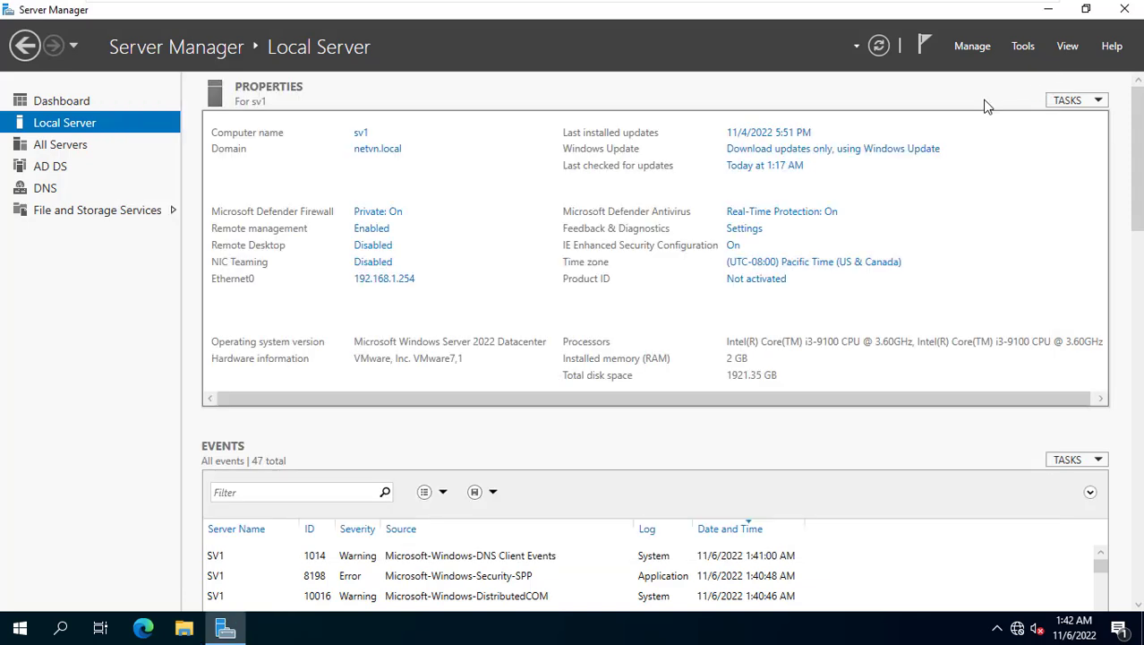
Step: Launch DNS Manager maximized and expand SV1 to its Reverse Lookup Zones folder
left_click(1024, 45)
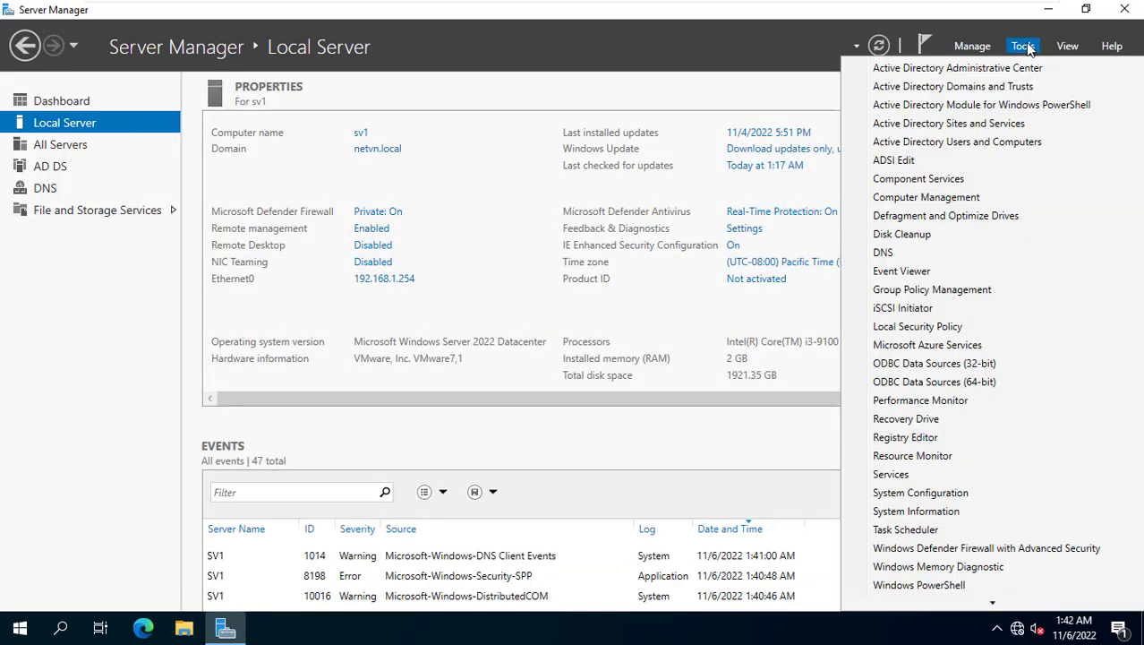
left_click(945, 253)
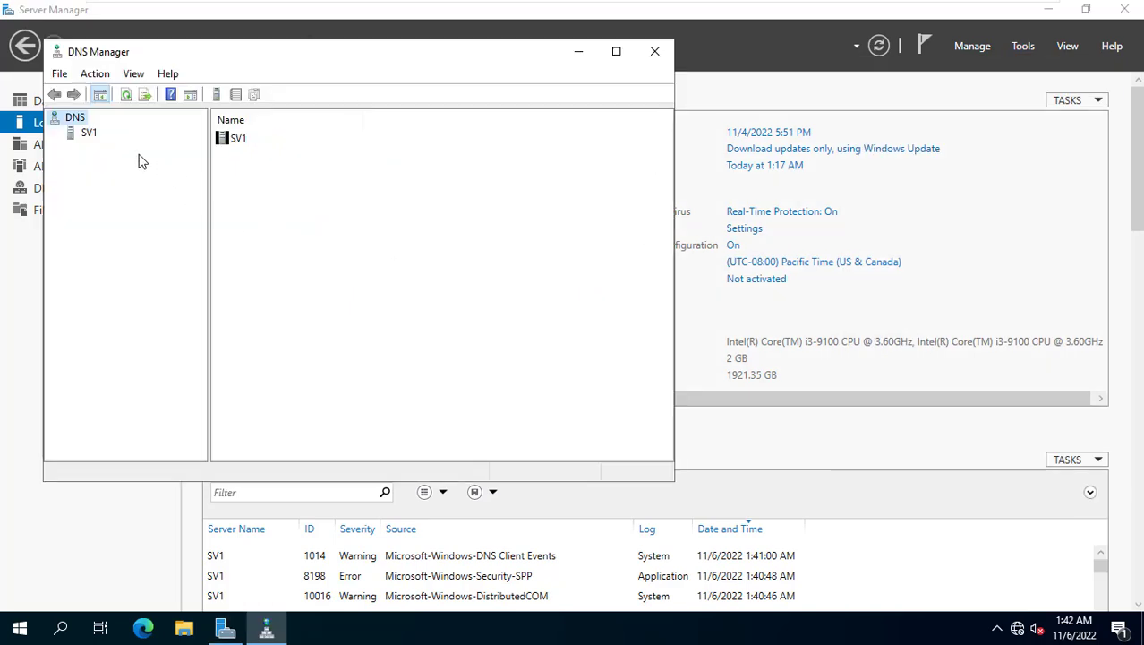
left_click(89, 132)
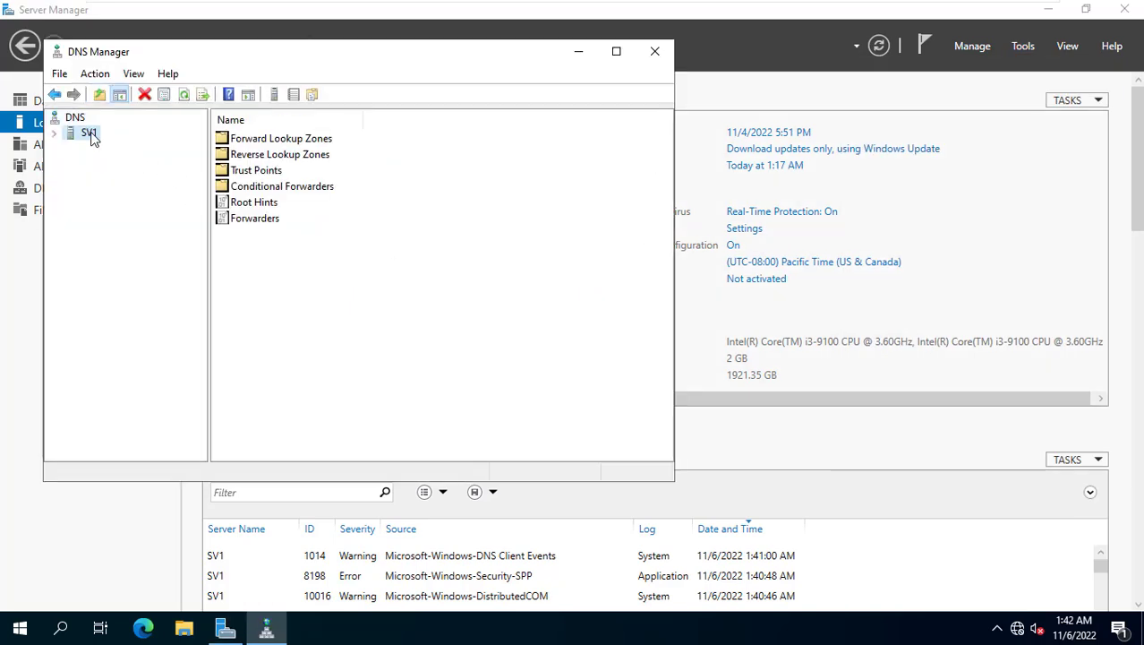
left_click(616, 51)
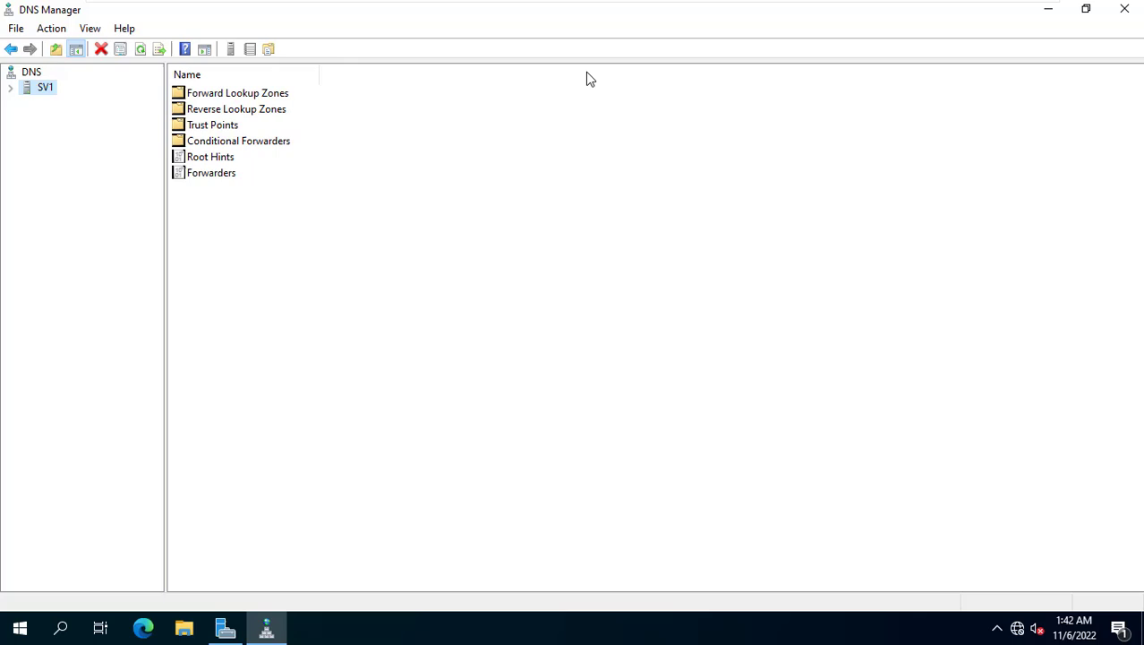
double_click(42, 89)
left_click(72, 119)
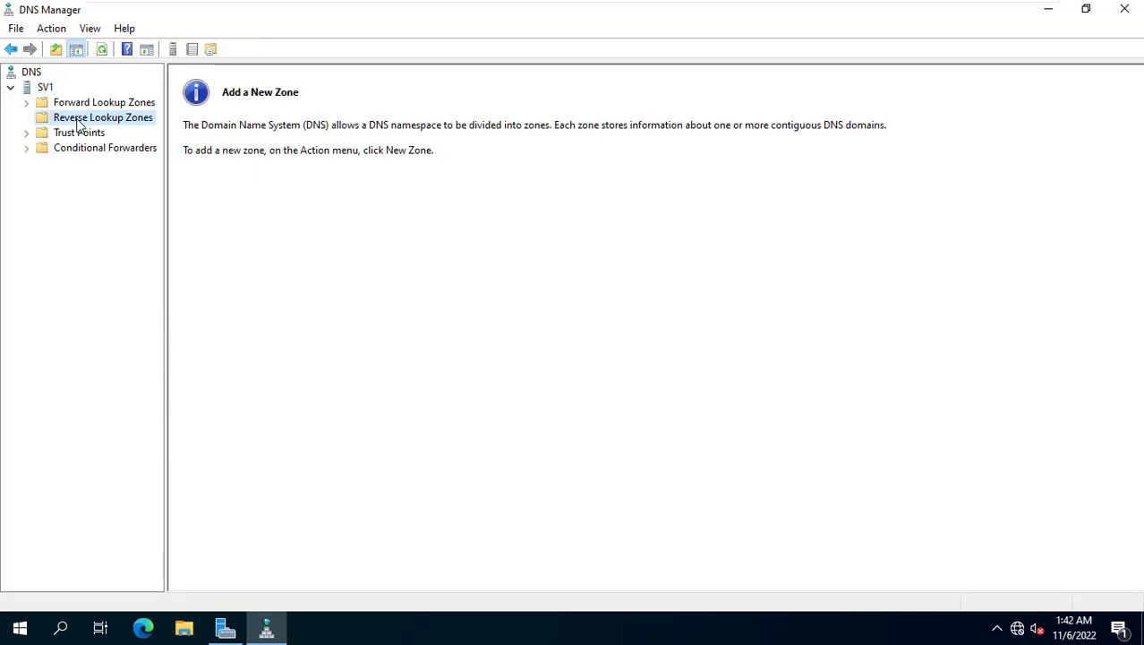
Step: Start a new primary, domain-replicated IPv4 reverse lookup zone
right_click(77, 122)
left_click(154, 130)
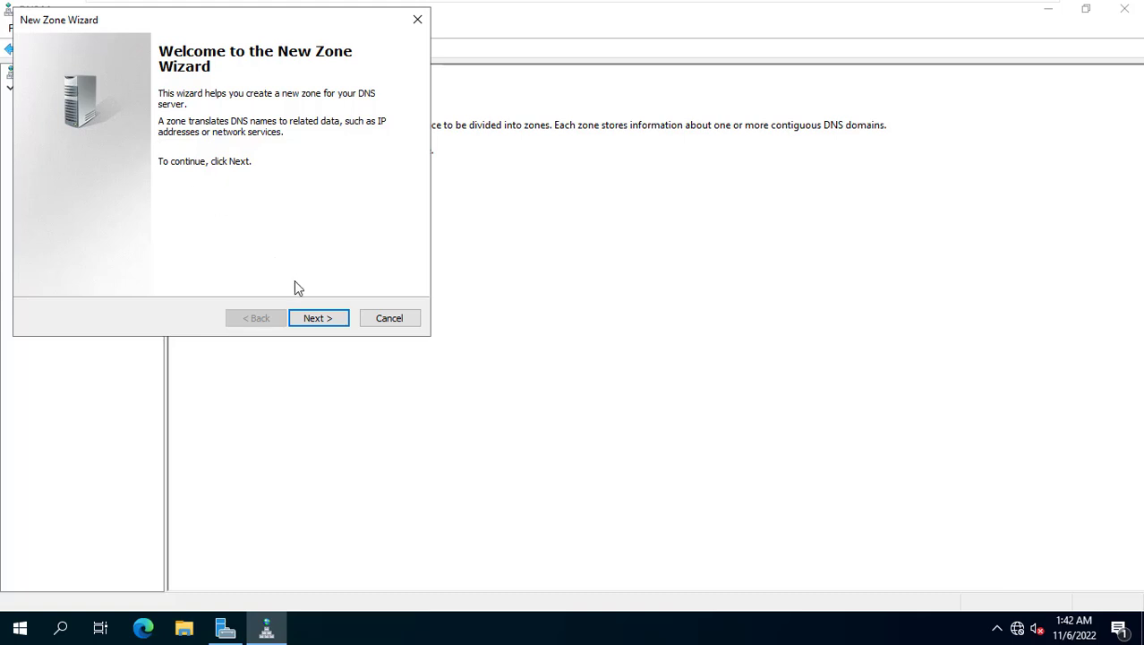
left_click(317, 319)
left_click(317, 322)
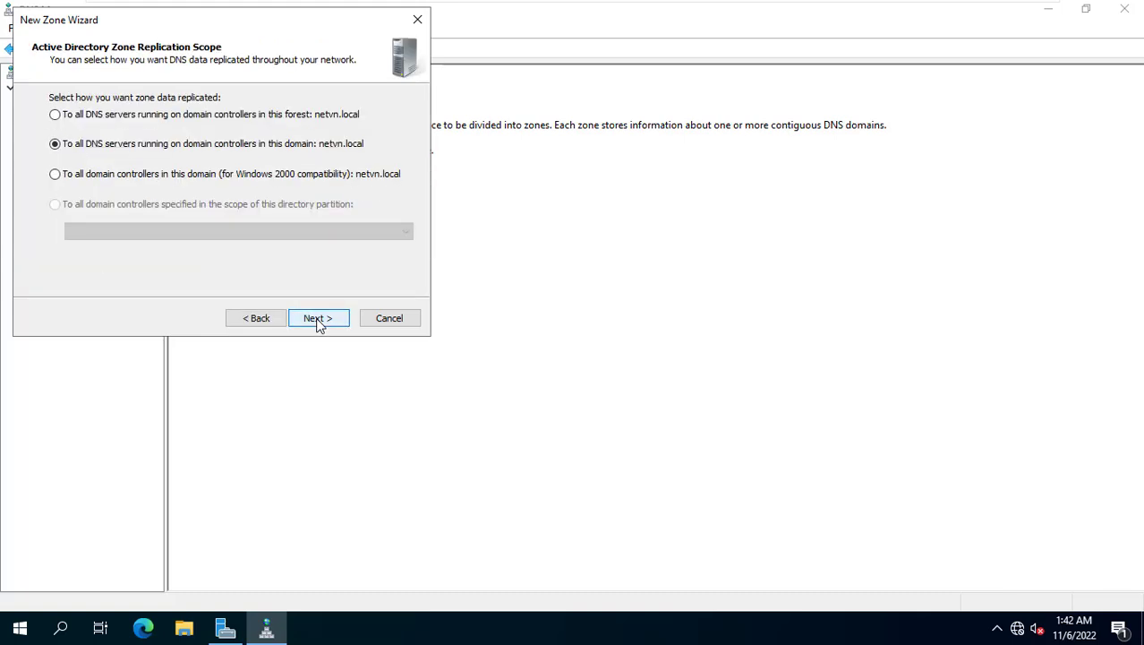
left_click(319, 325)
left_click(318, 320)
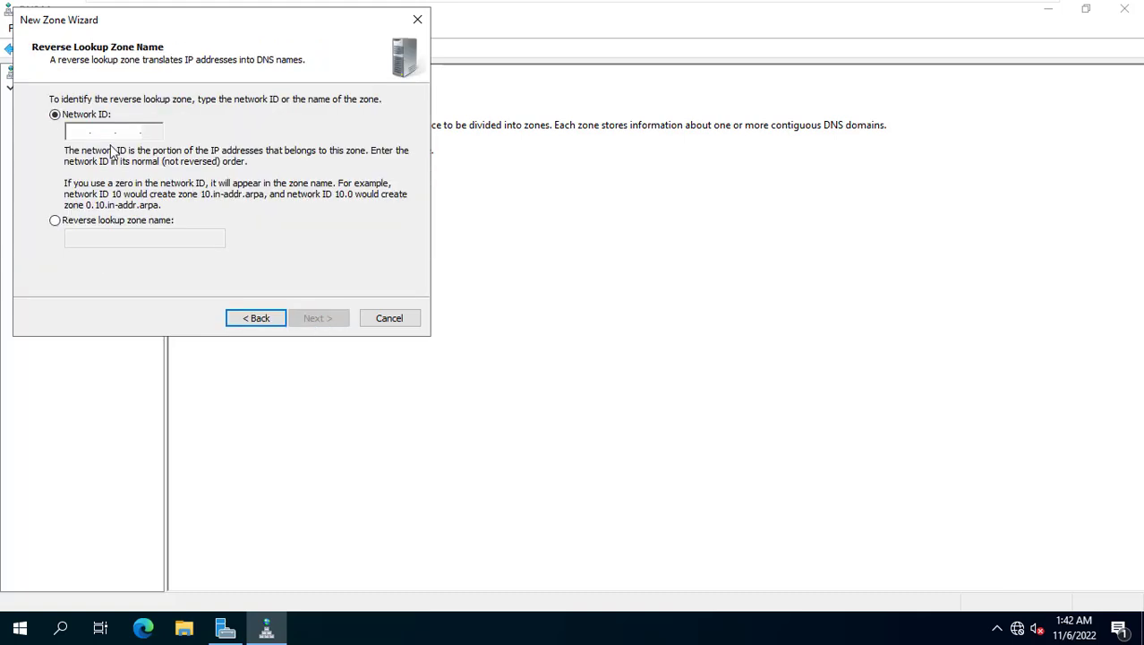
Step: Use network ID 192.168.1 with default dynamic updates and finish the zone
type("192...")
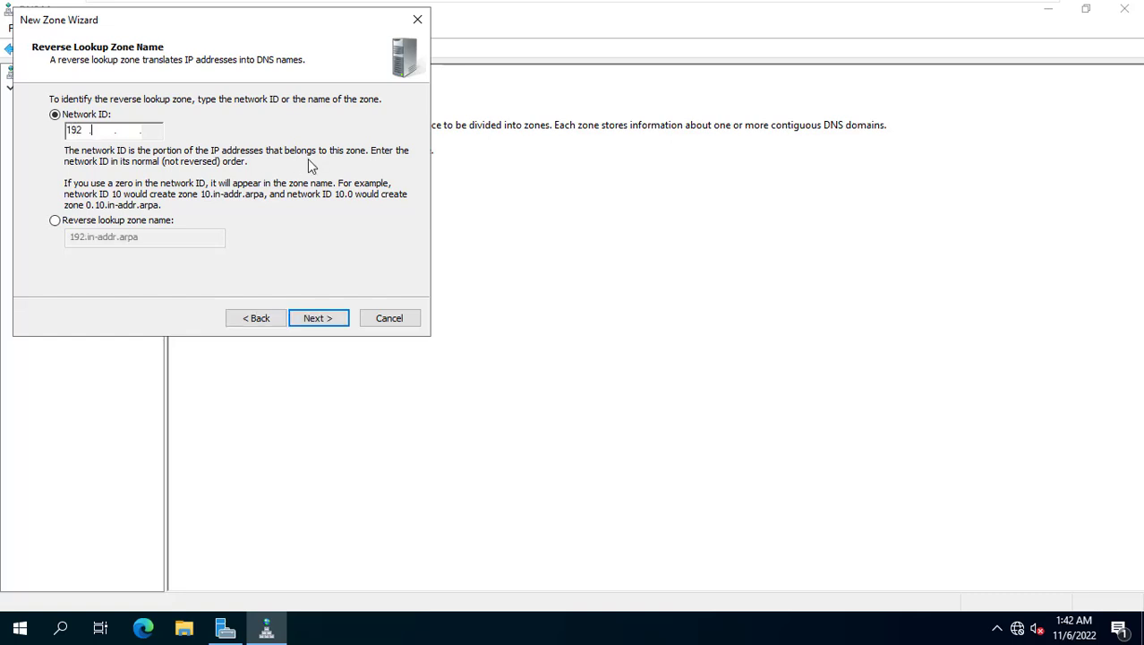
type("168")
type("0")
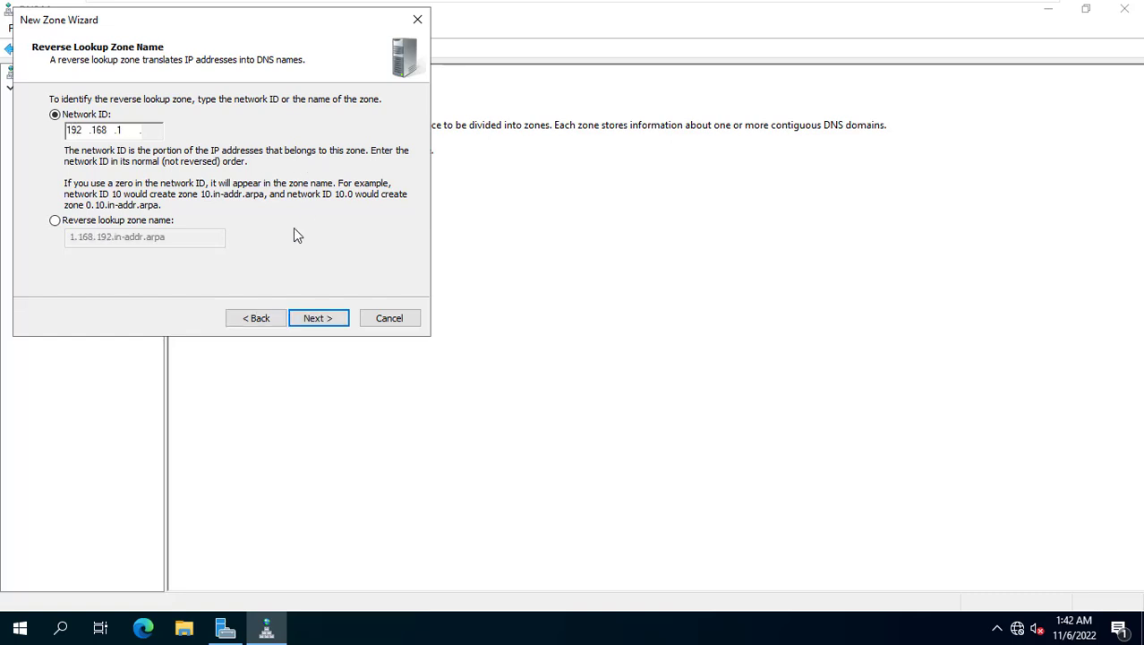
left_click(304, 322)
left_click(305, 321)
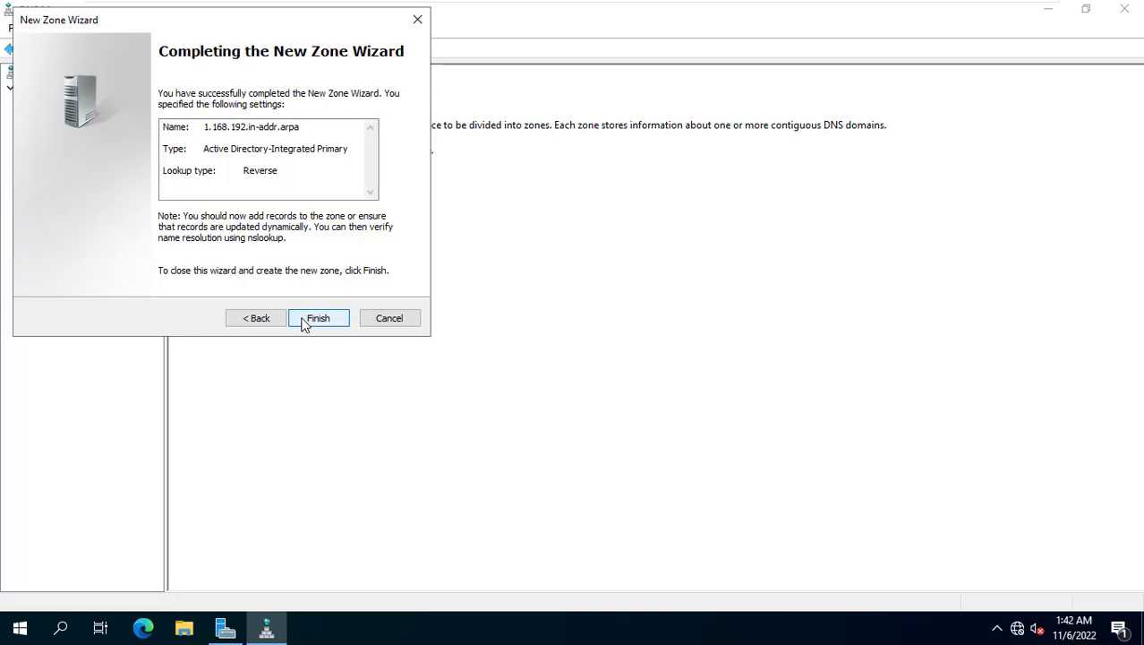
left_click(304, 320)
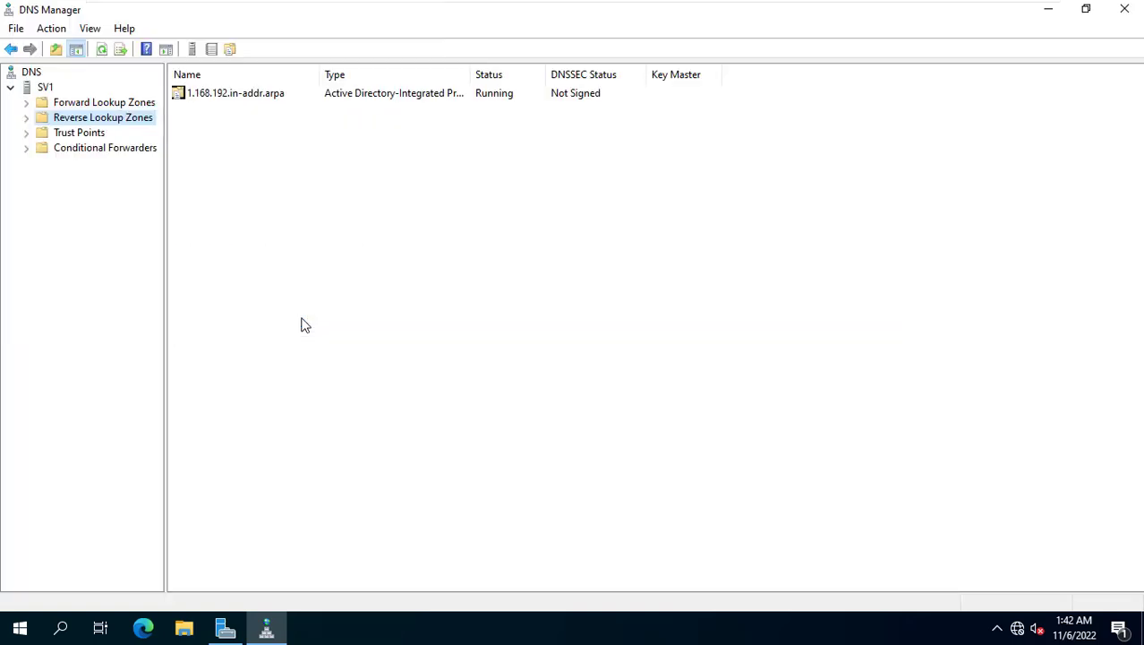
Step: Open the Forwarders settings in SV1's server properties
left_click(43, 87)
right_click(41, 90)
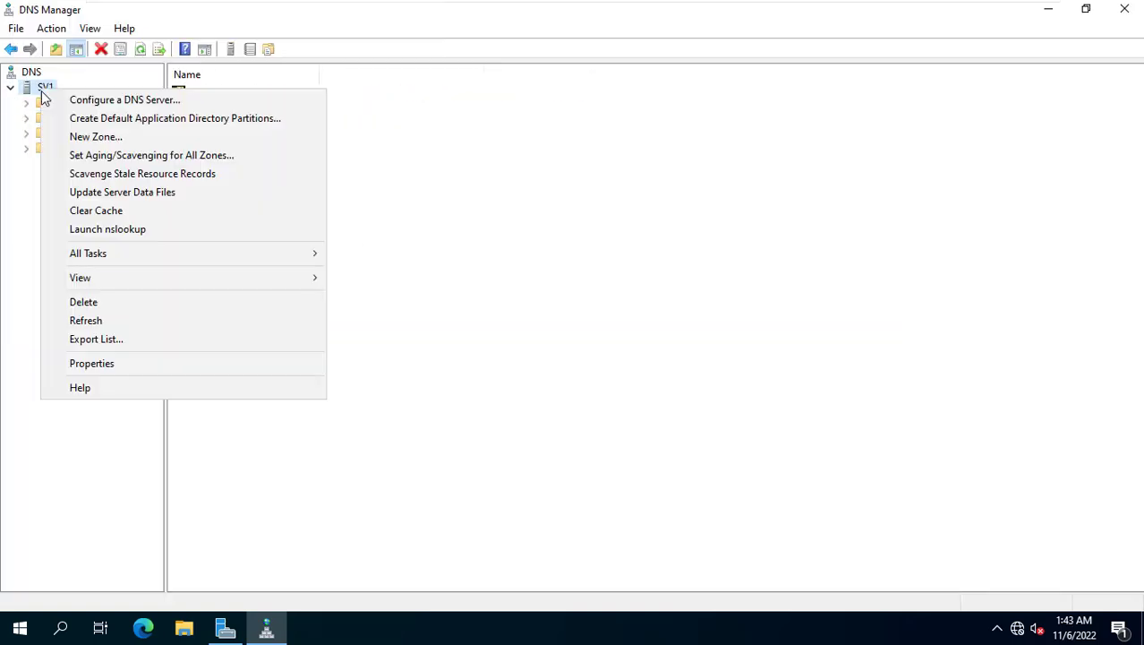
left_click(130, 364)
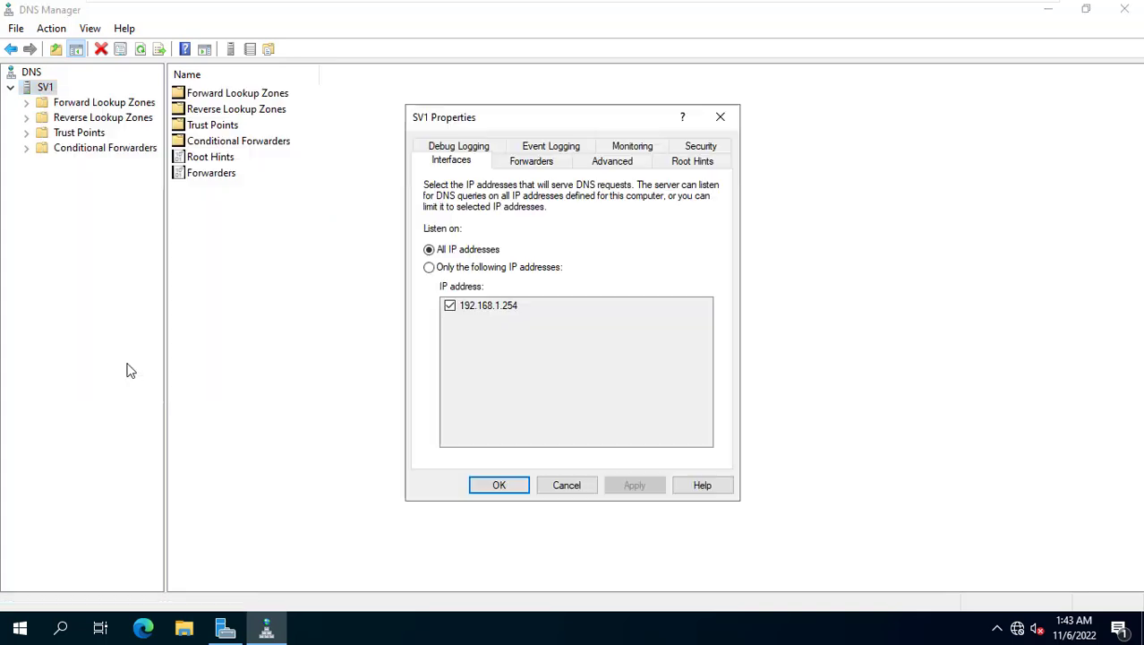
left_click(532, 162)
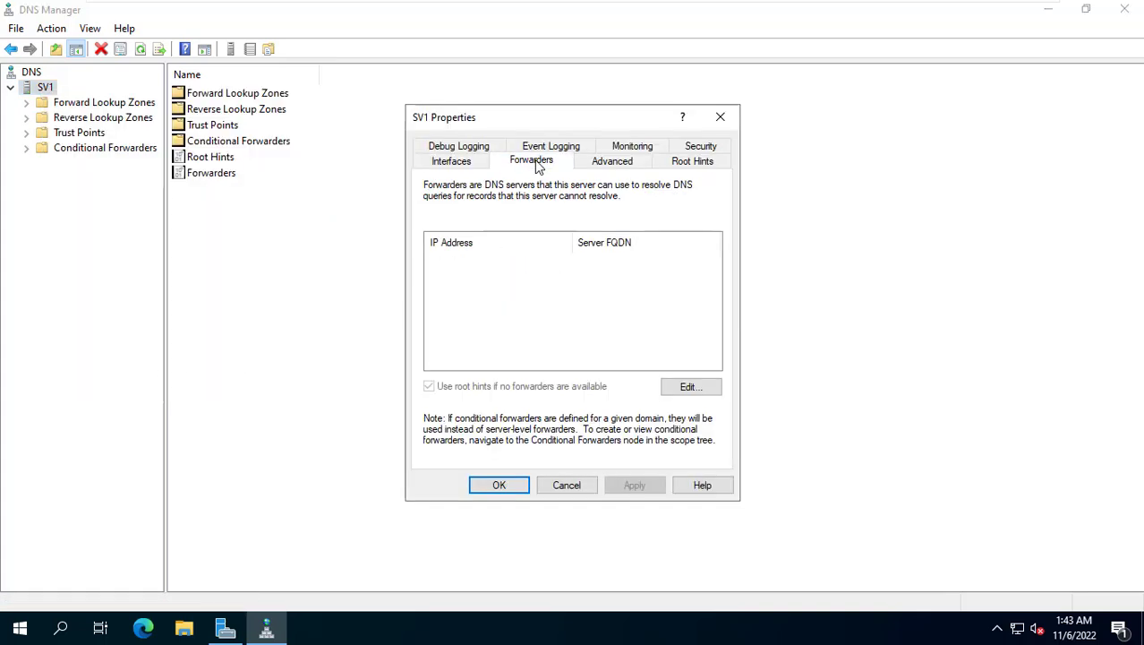
Step: Add 8.8.8.8 as a forwarder and apply the change
left_click(683, 385)
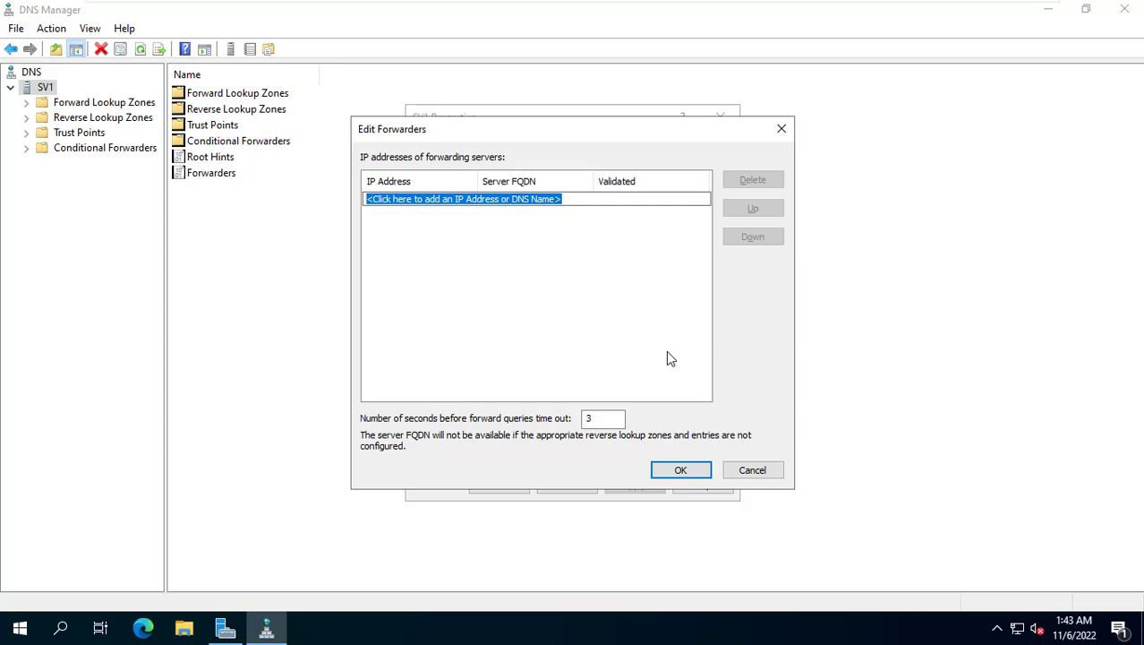
type("8.8.8.")
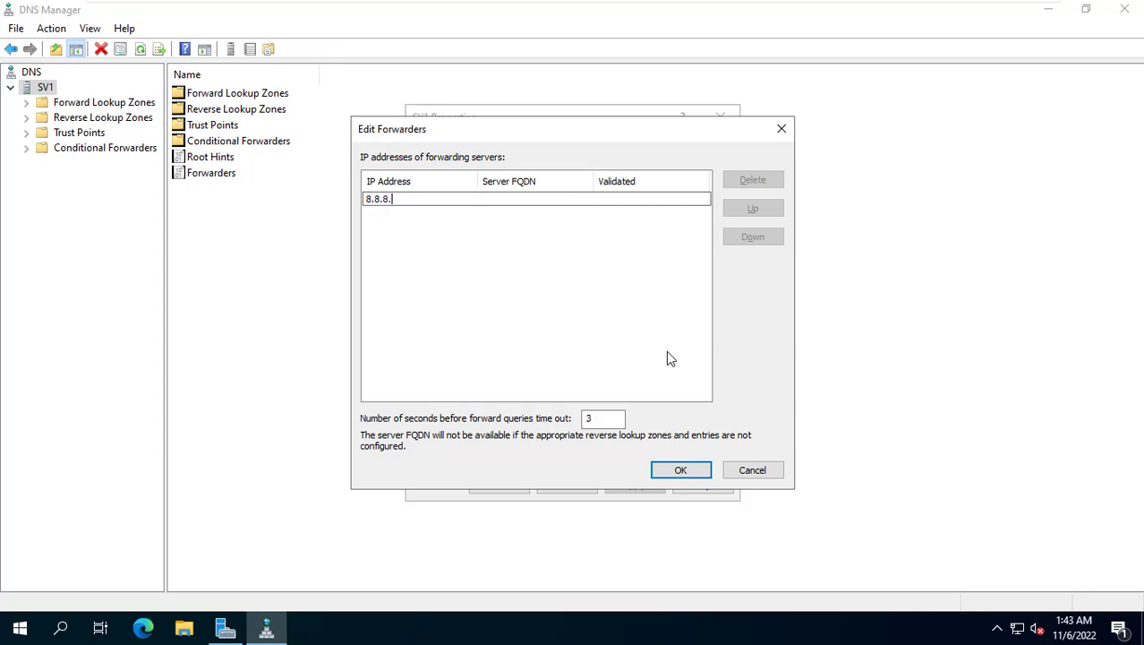
type("8")
key("Return")
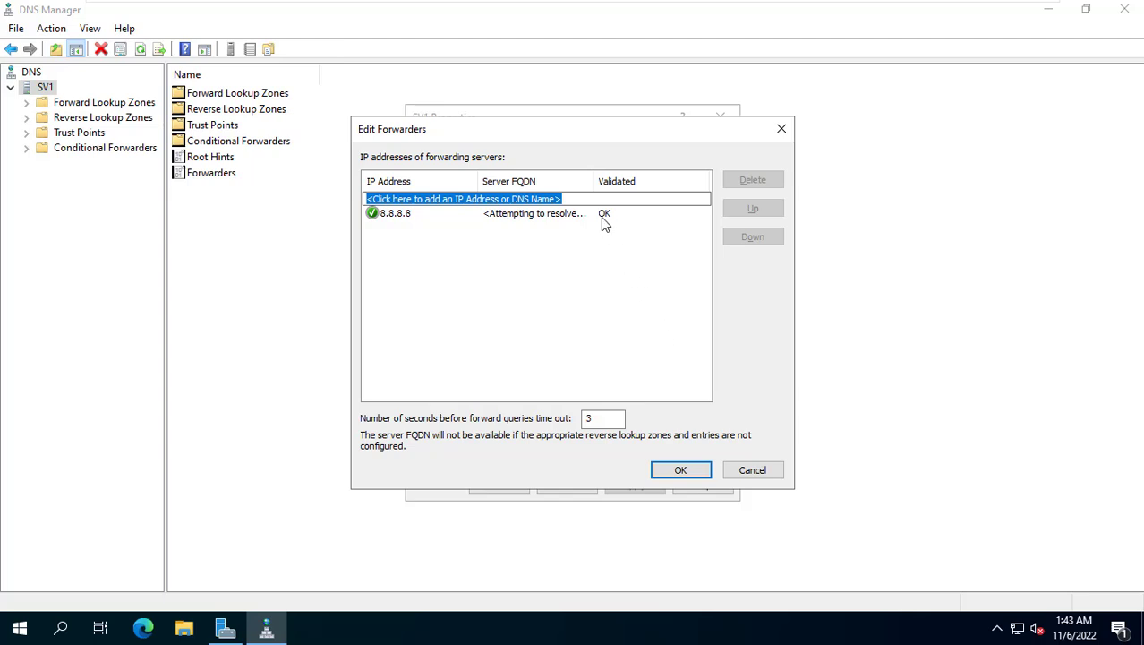
left_click(688, 470)
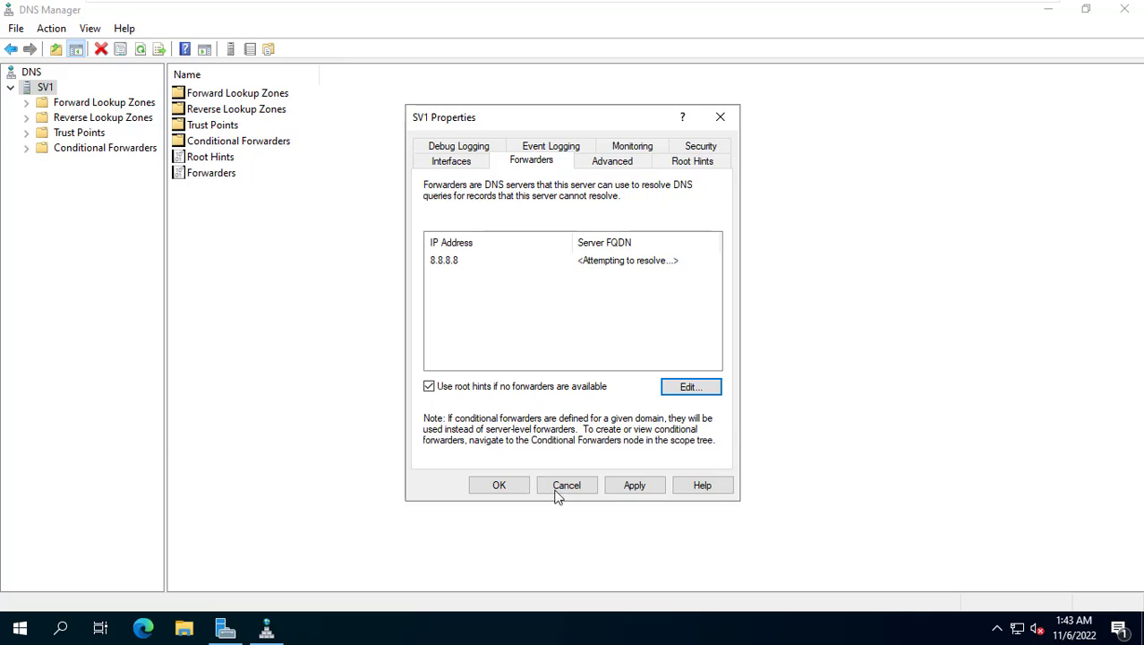
left_click(634, 485)
left_click(525, 488)
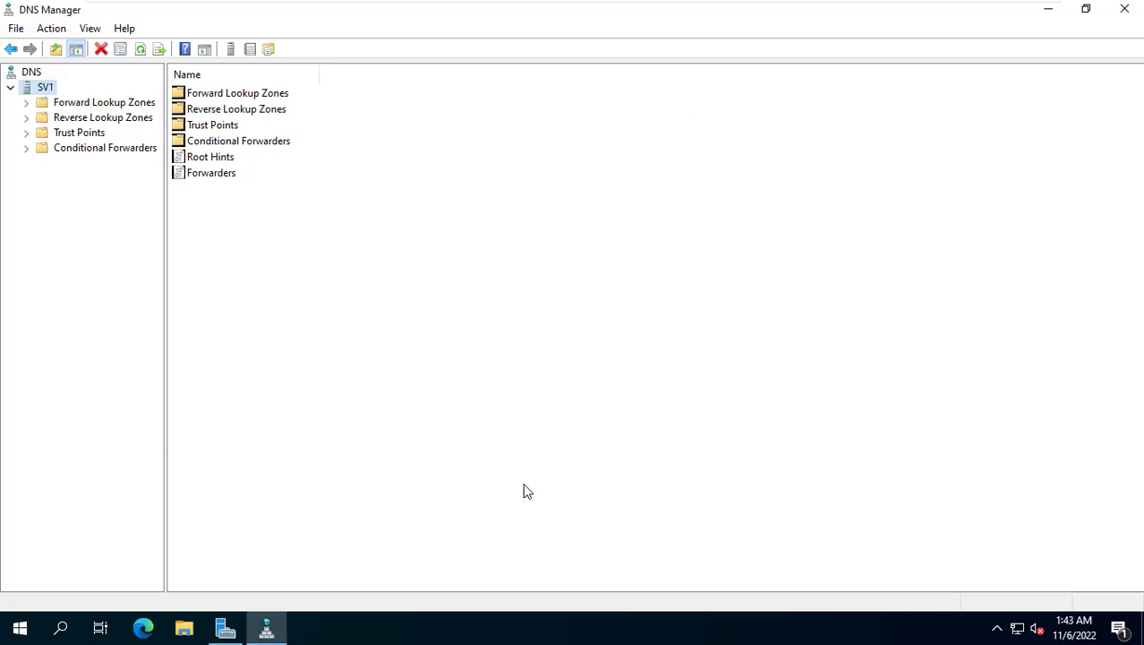
Step: Close the SV1 DNS Manager console to return to the Local Server page
left_click(1127, 7)
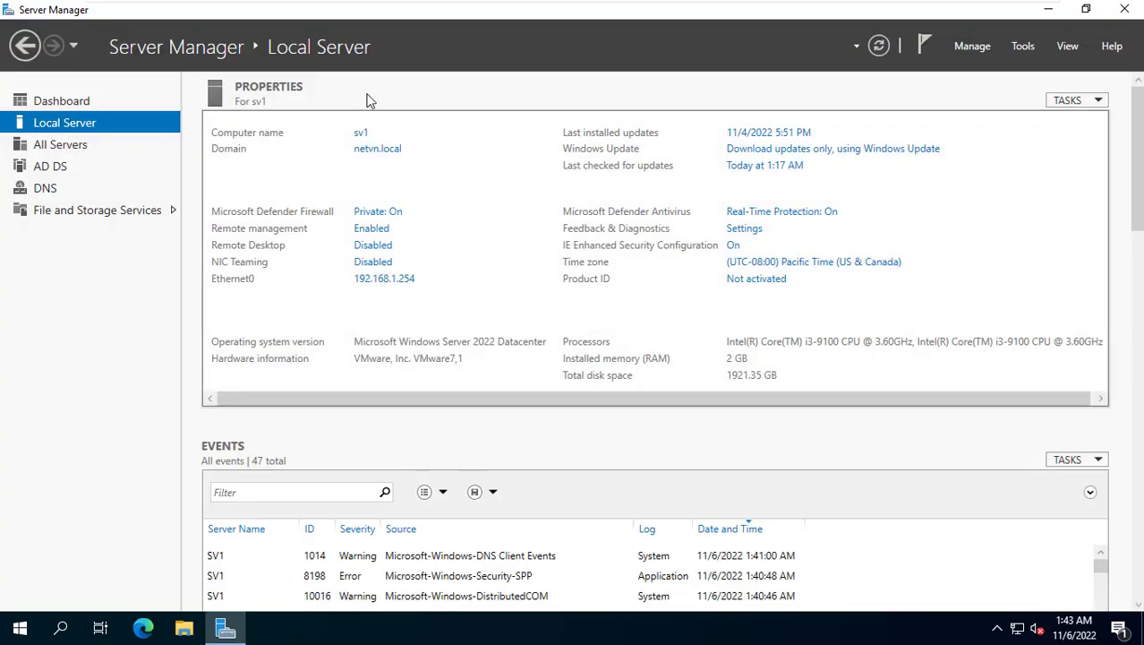
Step: Open Active Directory Users and Computers maximized and browse netvn.local and its Domain Controllers
left_click(1023, 45)
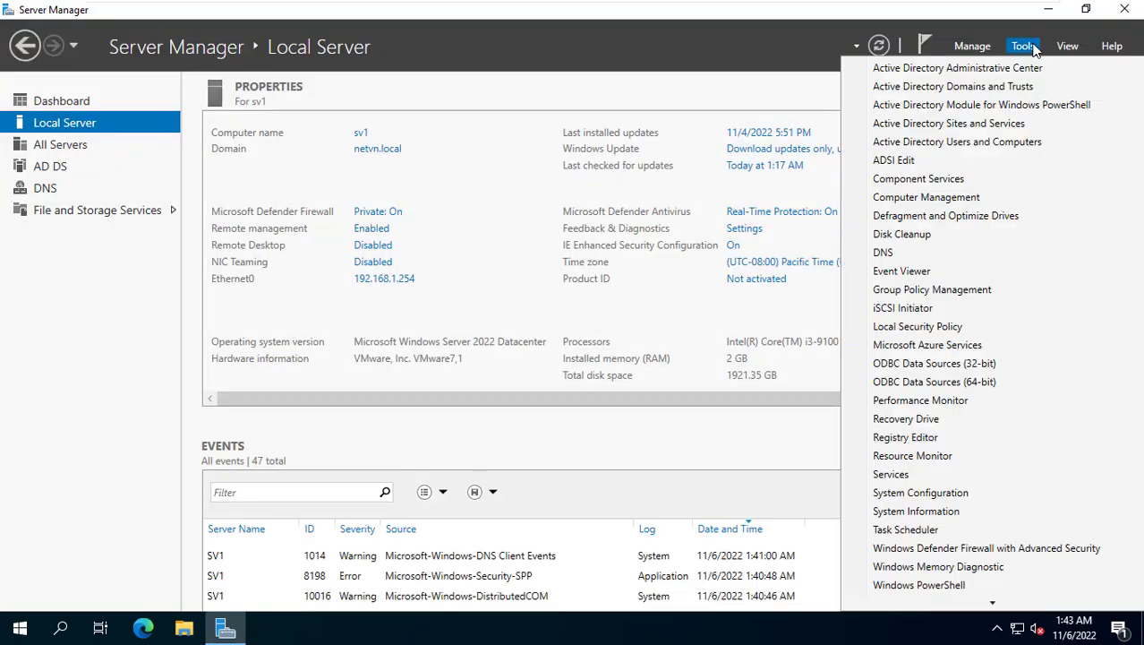
left_click(1018, 144)
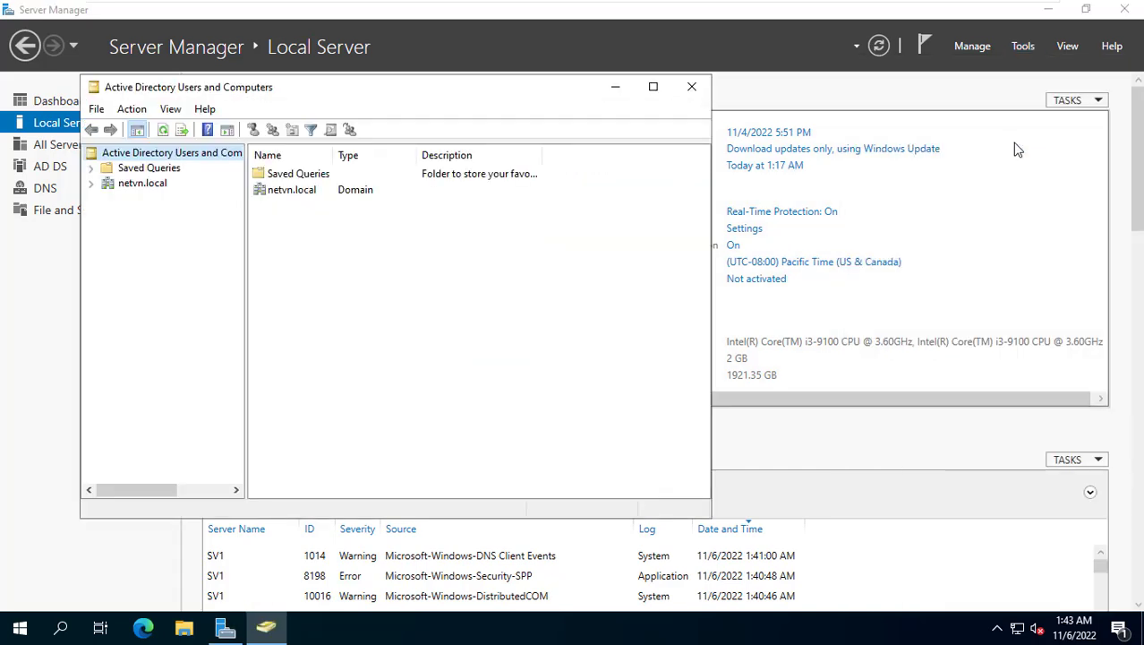
left_click(653, 85)
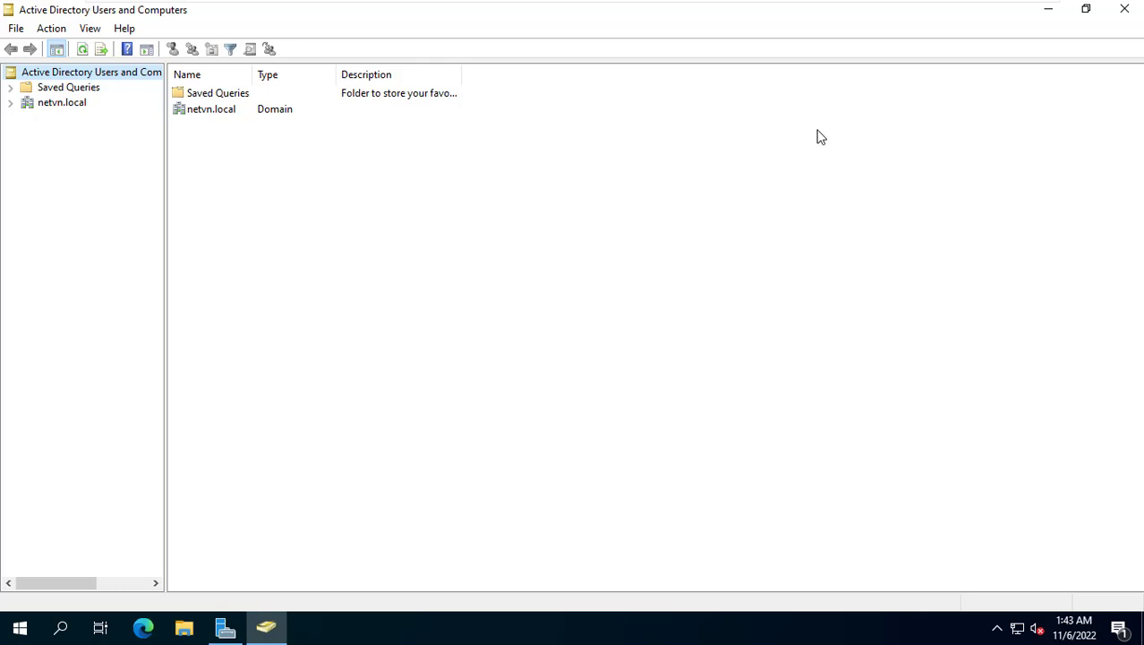
left_click(77, 105)
double_click(77, 104)
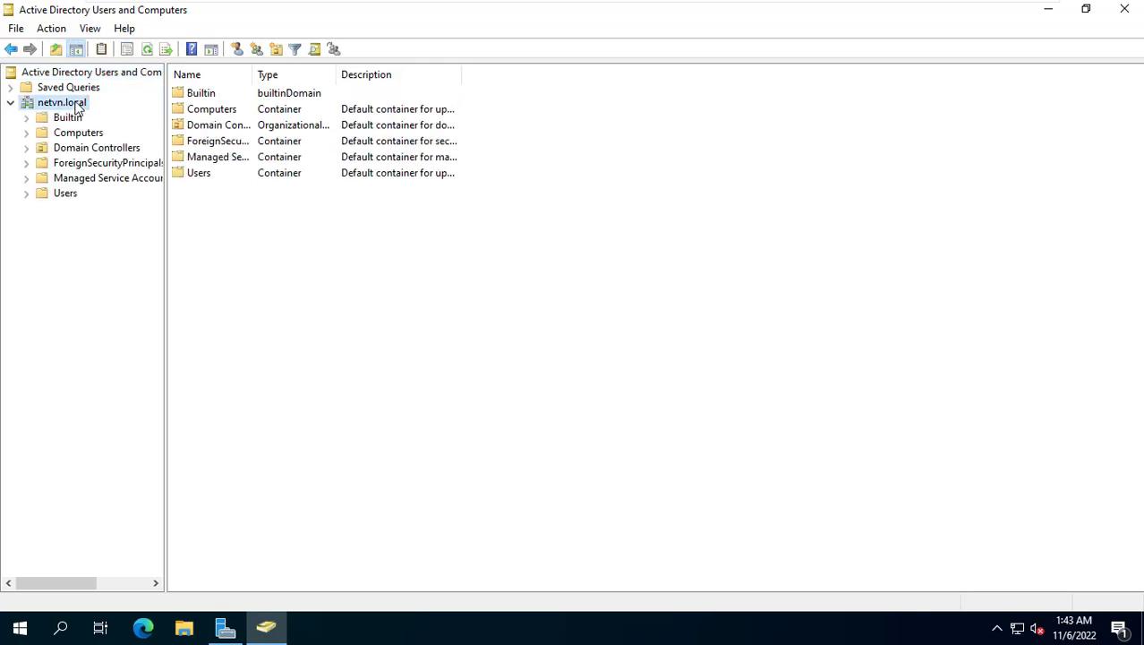
left_click(86, 151)
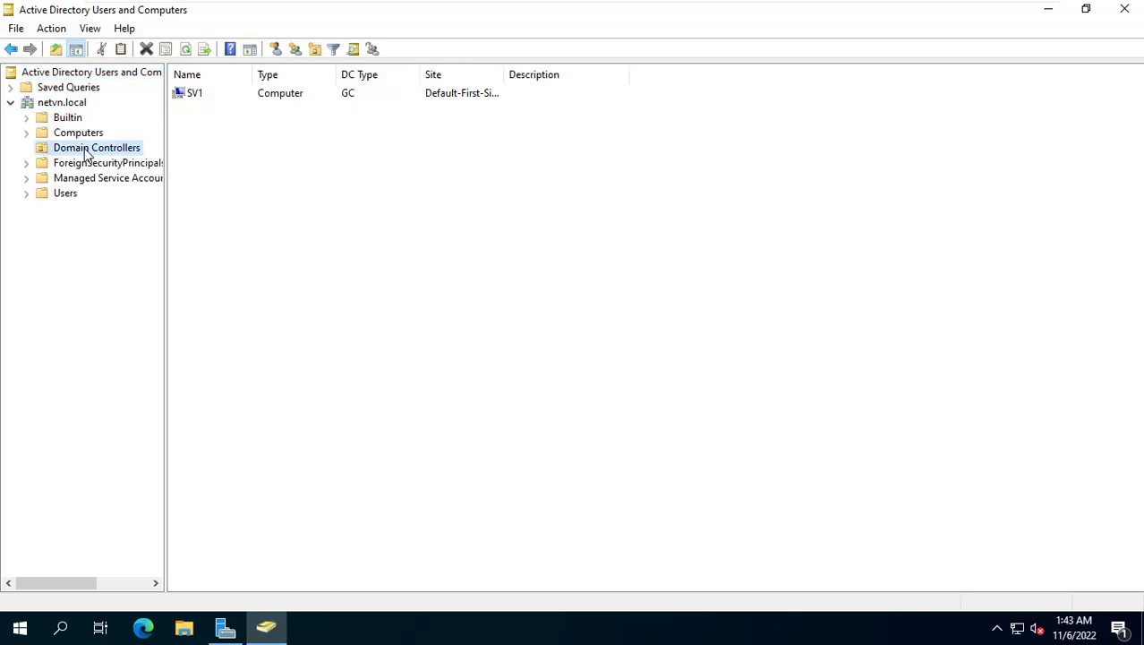
left_click(208, 98)
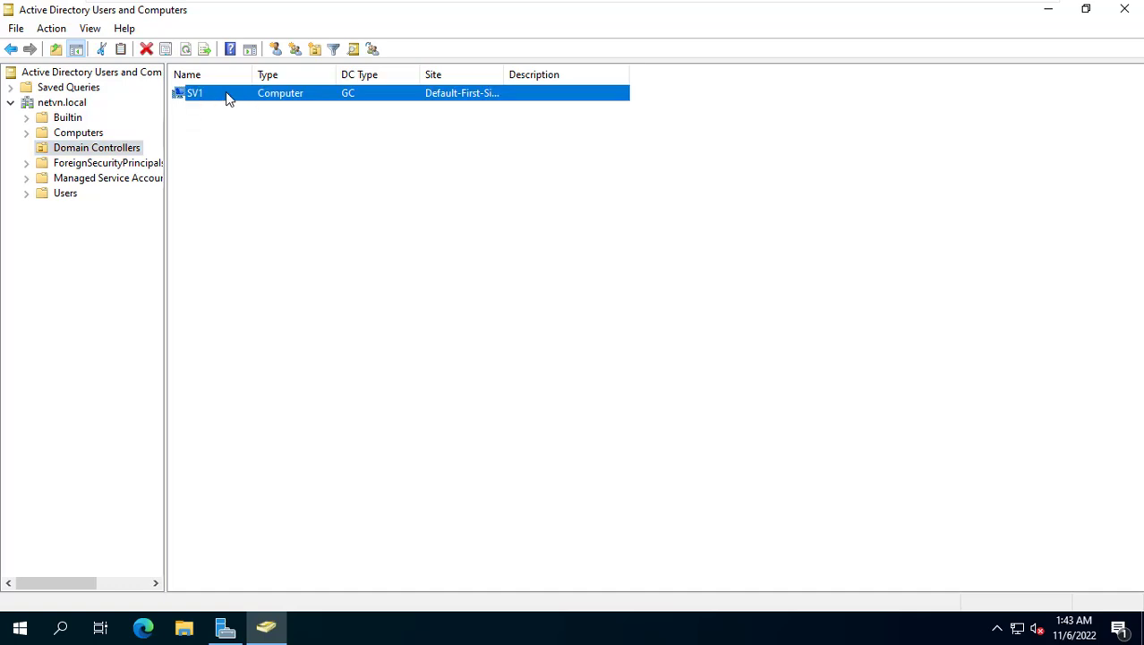
left_click(81, 106)
Step: Create an organizational unit named 'Chicago' in netvn.local
right_click(272, 219)
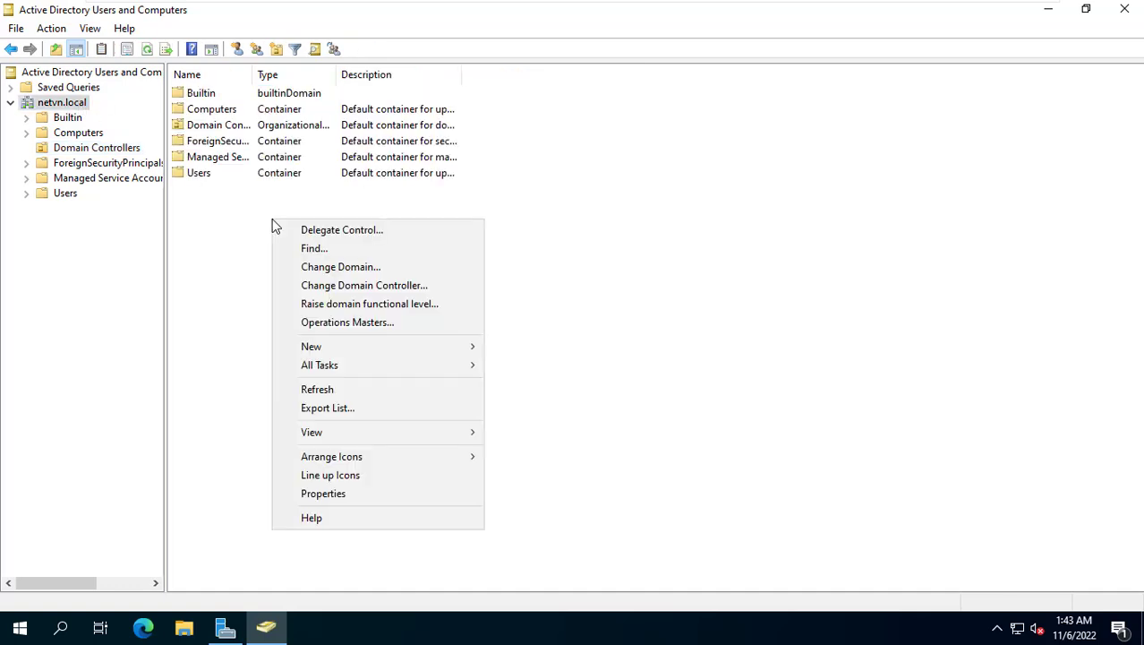
mouse_move(369, 343)
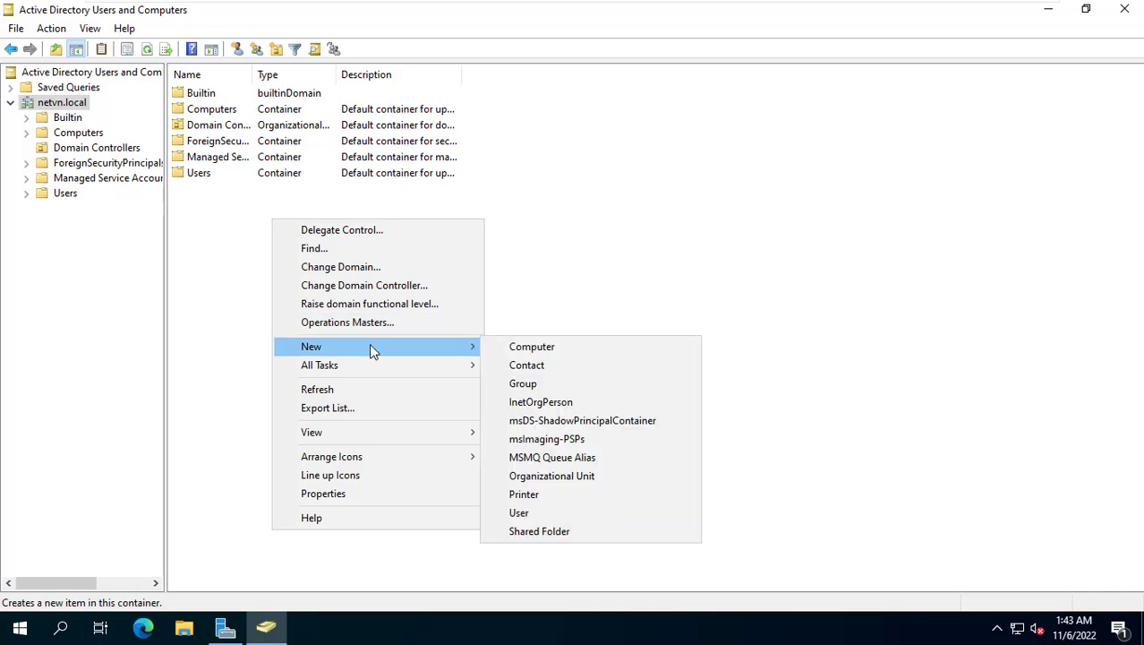
left_click(591, 476)
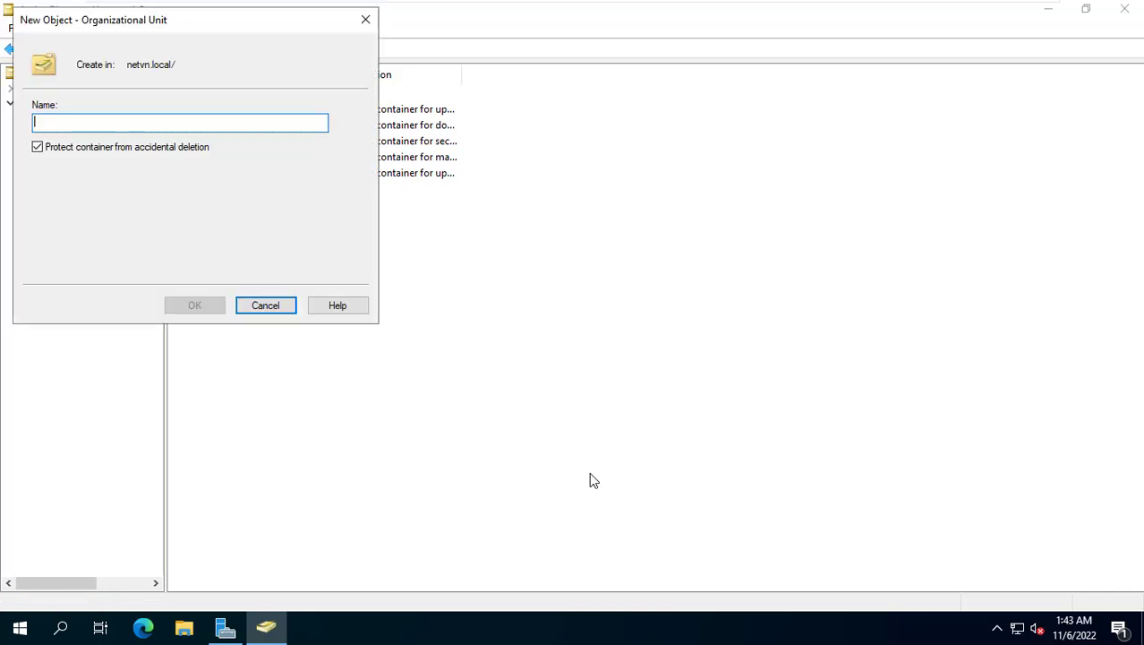
type("Chicago")
left_click(217, 309)
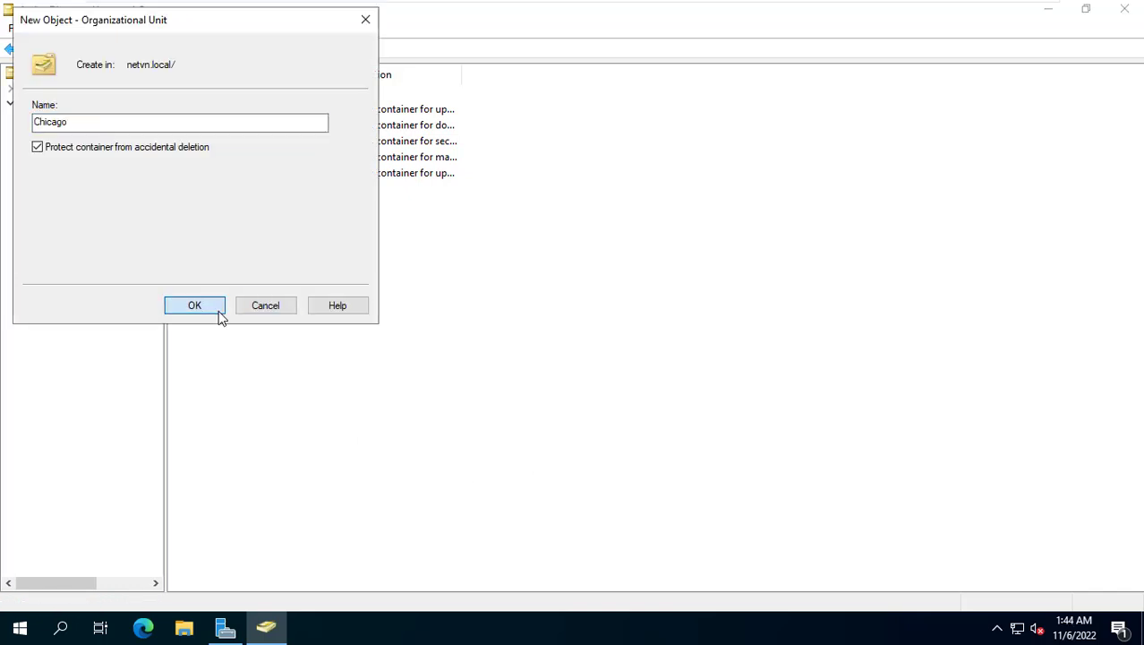
Step: Create a group named 'Sales' inside the Chicago OU
right_click(277, 210)
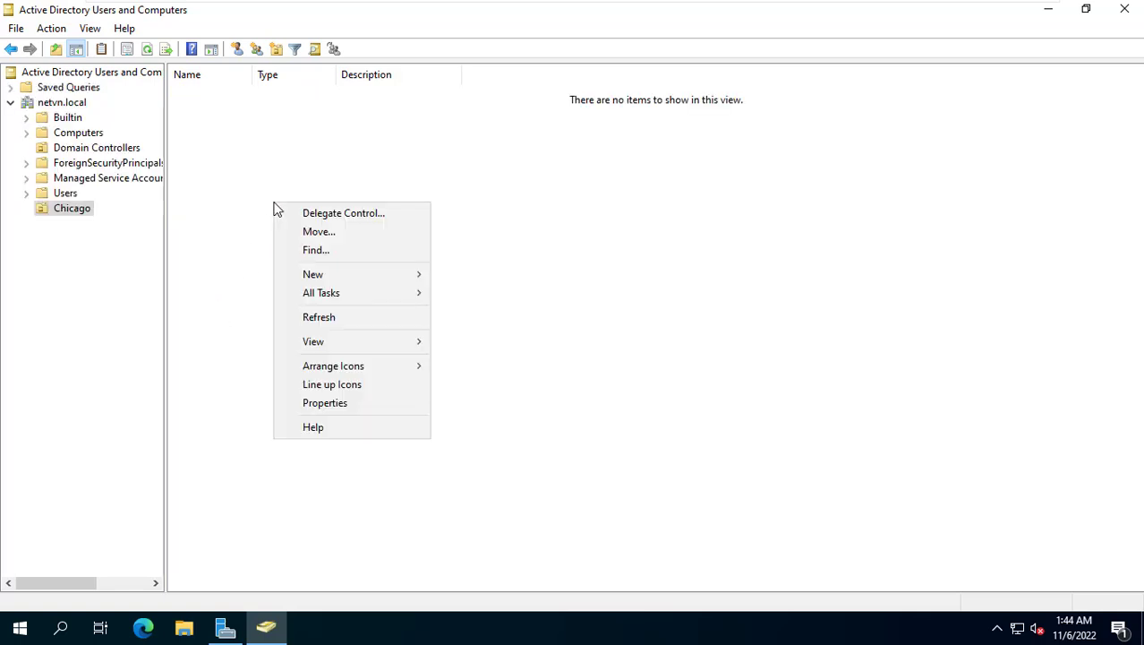
mouse_move(324, 274)
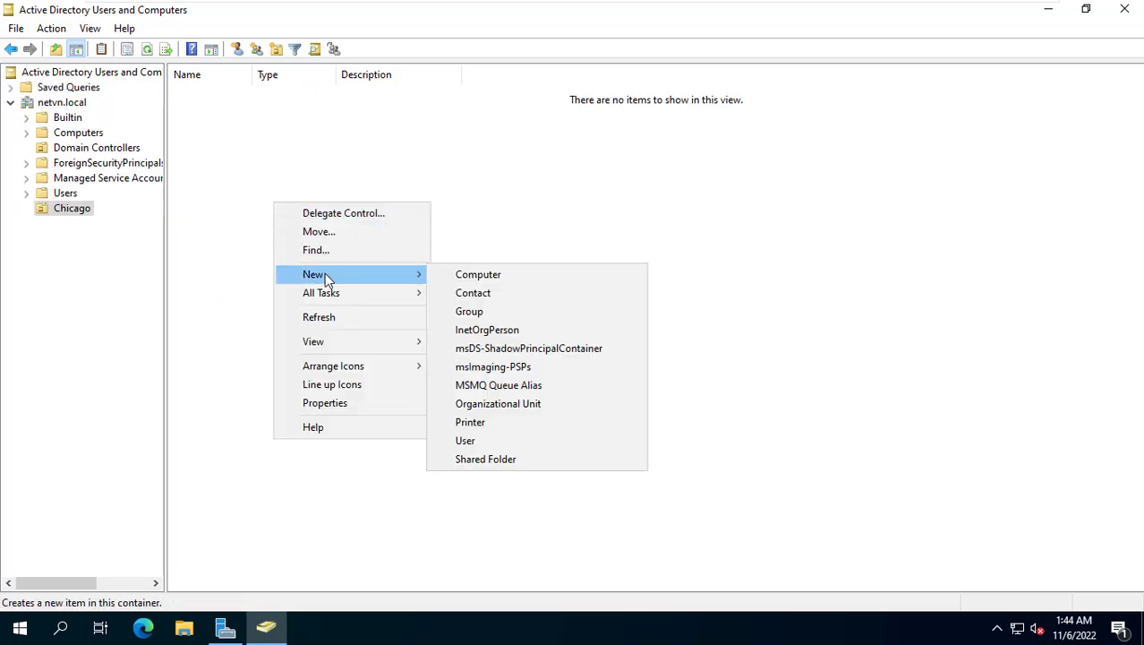
left_click(477, 309)
type("Sales")
left_click(292, 309)
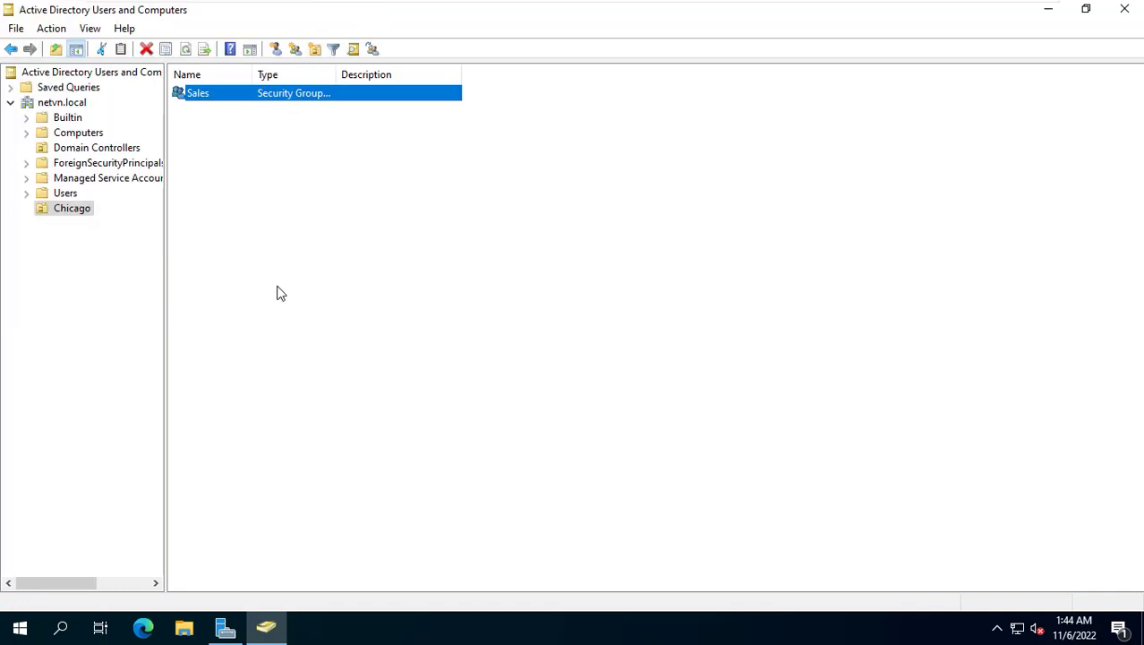
Step: Start a new user in Chicago named 'Sarah' with logon name 'sarah'
right_click(259, 208)
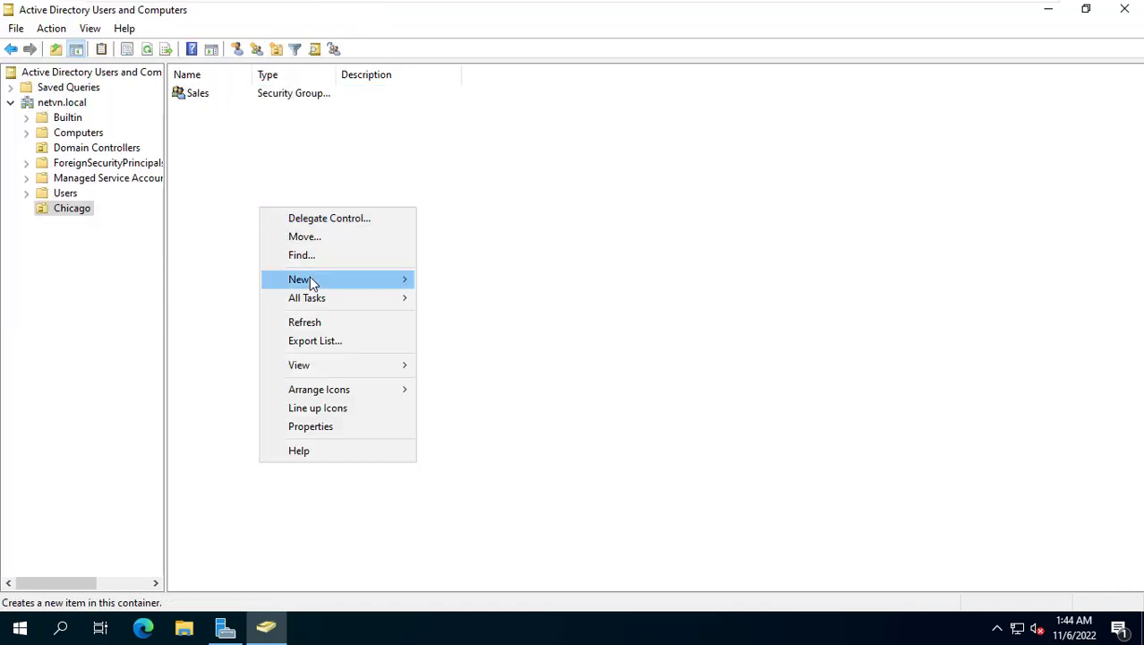
mouse_move(309, 279)
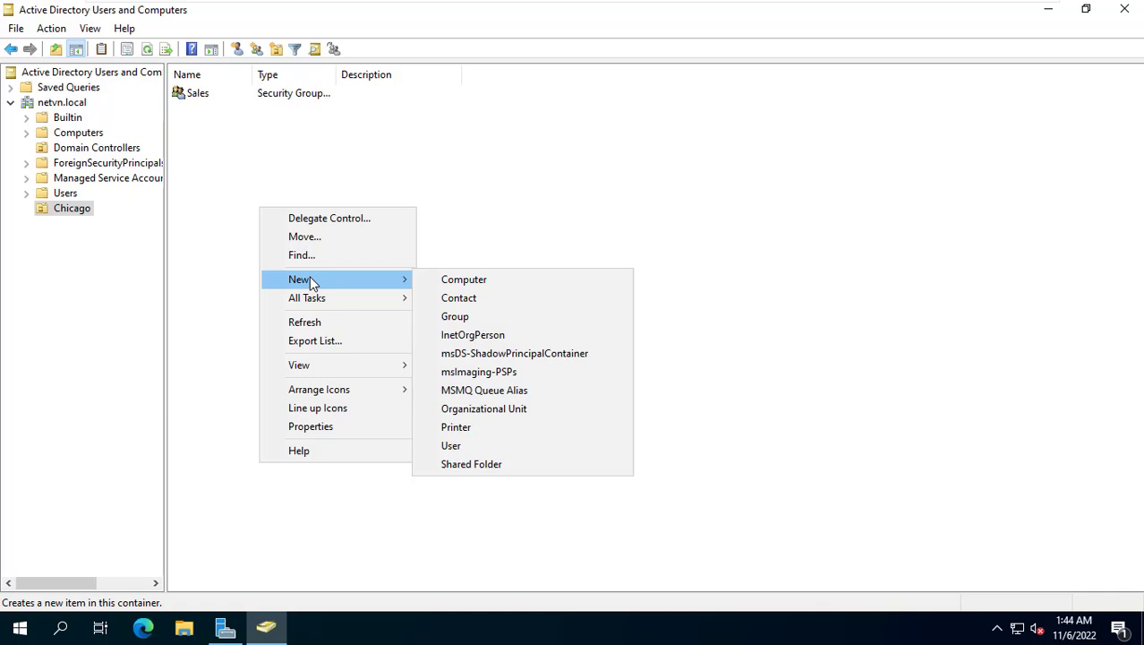
left_click(467, 448)
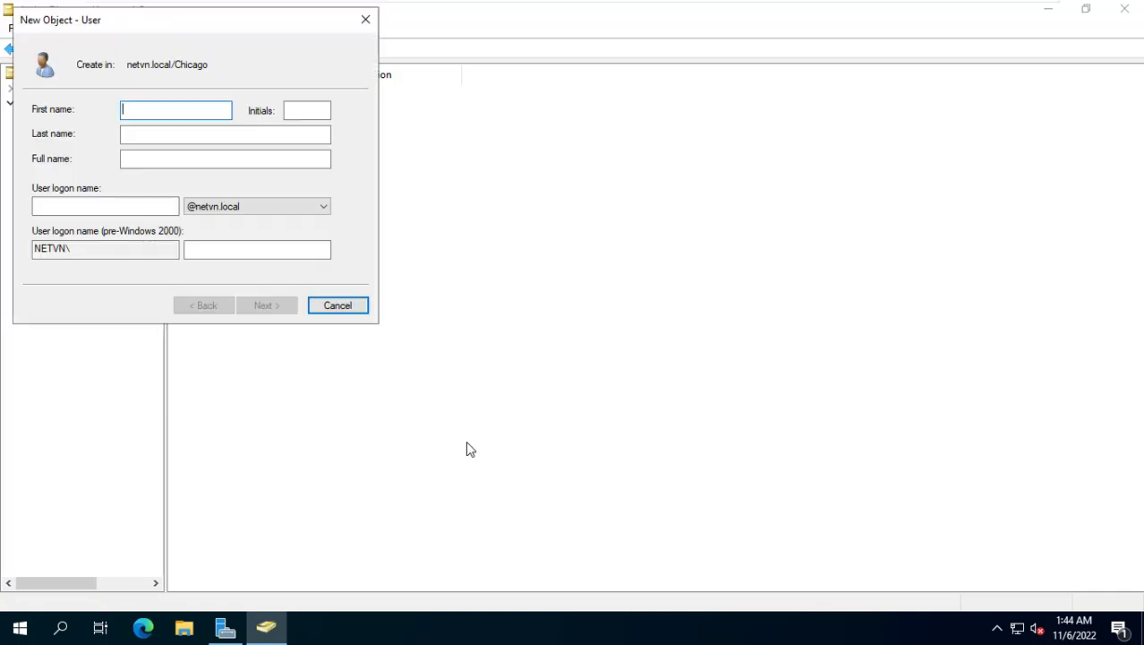
type("Sarah")
left_click(131, 207)
type("sarah")
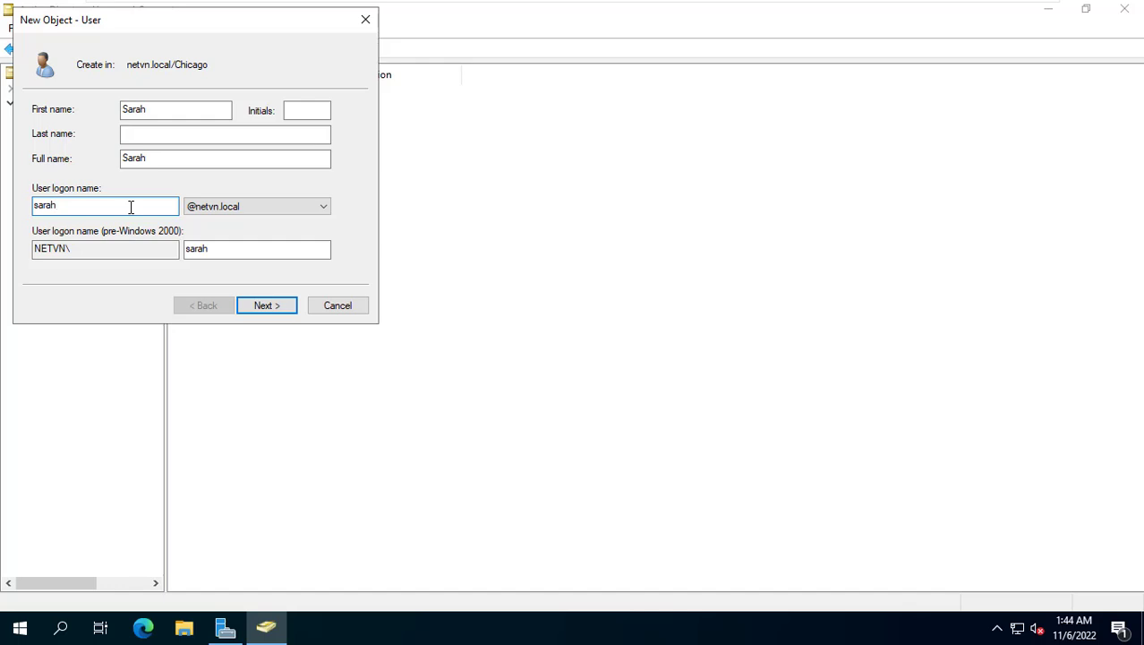
left_click(265, 305)
Step: Set Sarah's password, drop the change-at-next-logon requirement, make it never expire, and finish
type("************")
key("Tab")
type("************")
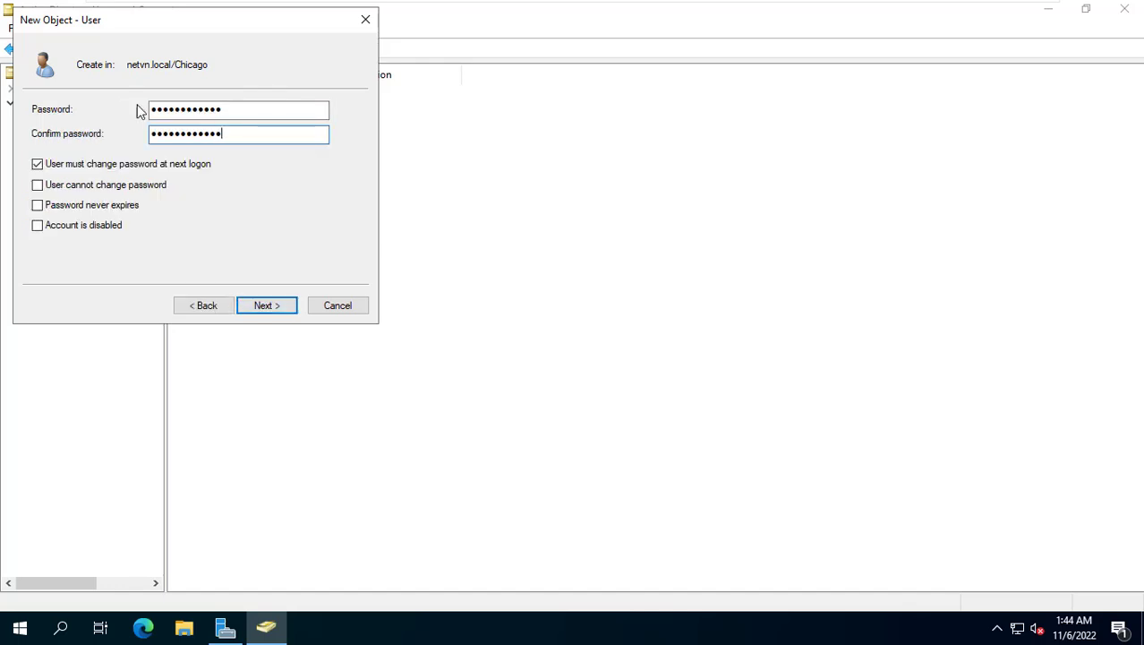
left_click(79, 166)
left_click(89, 205)
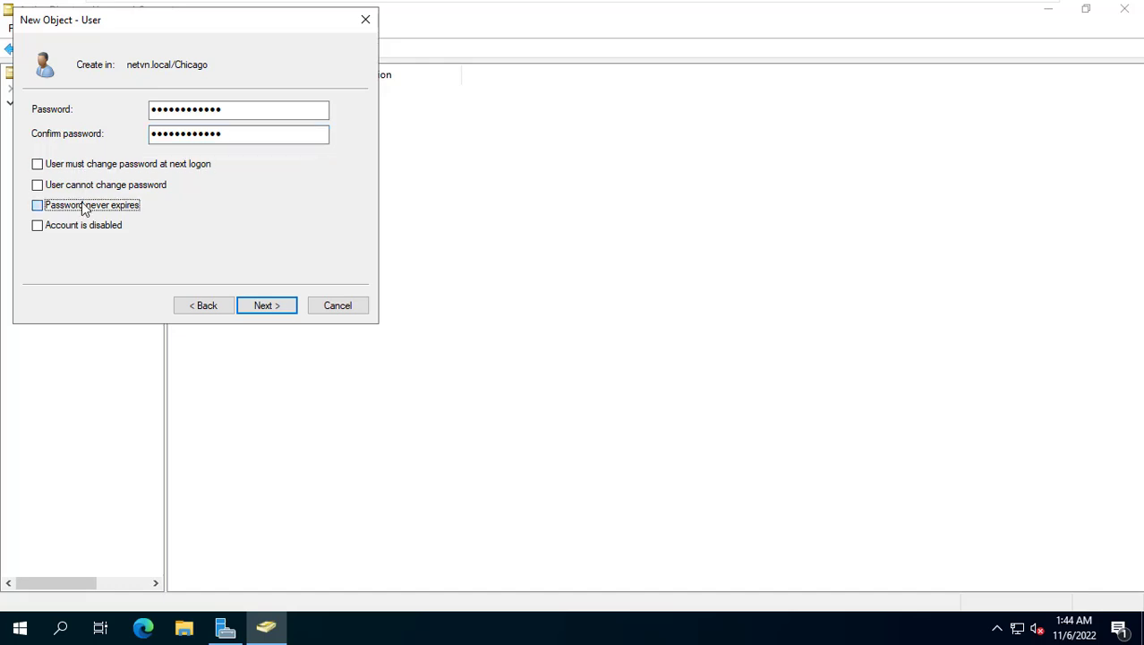
left_click(256, 306)
left_click(264, 307)
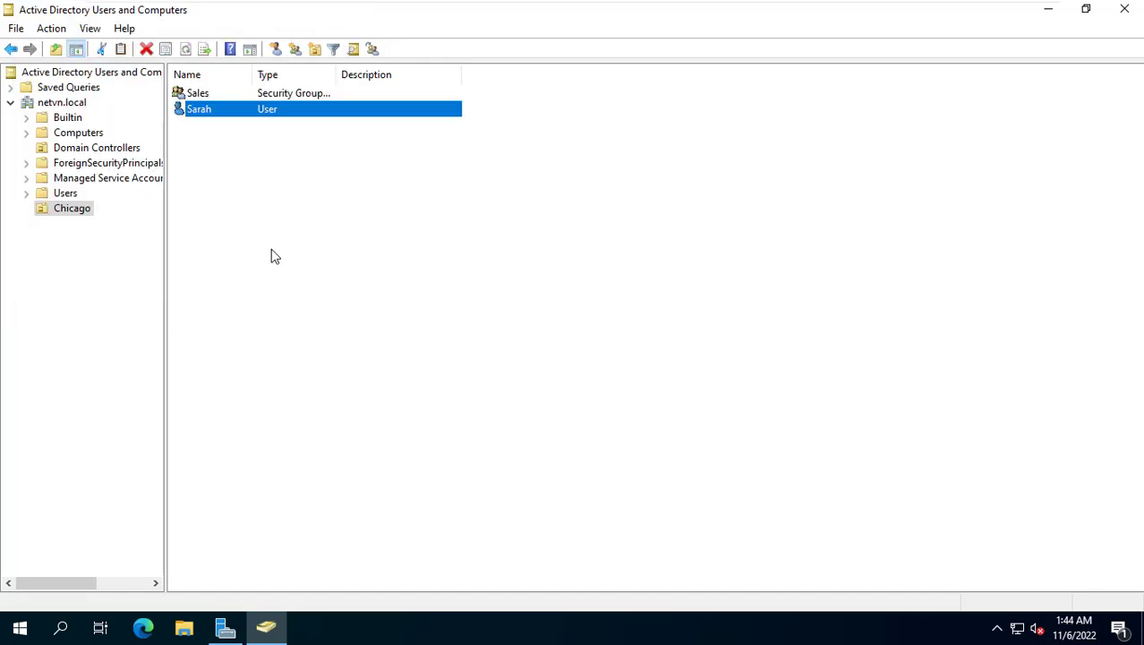
Step: Add Sarah to the Sales group, then close Active Directory Users and Computers
right_click(226, 123)
left_click(293, 147)
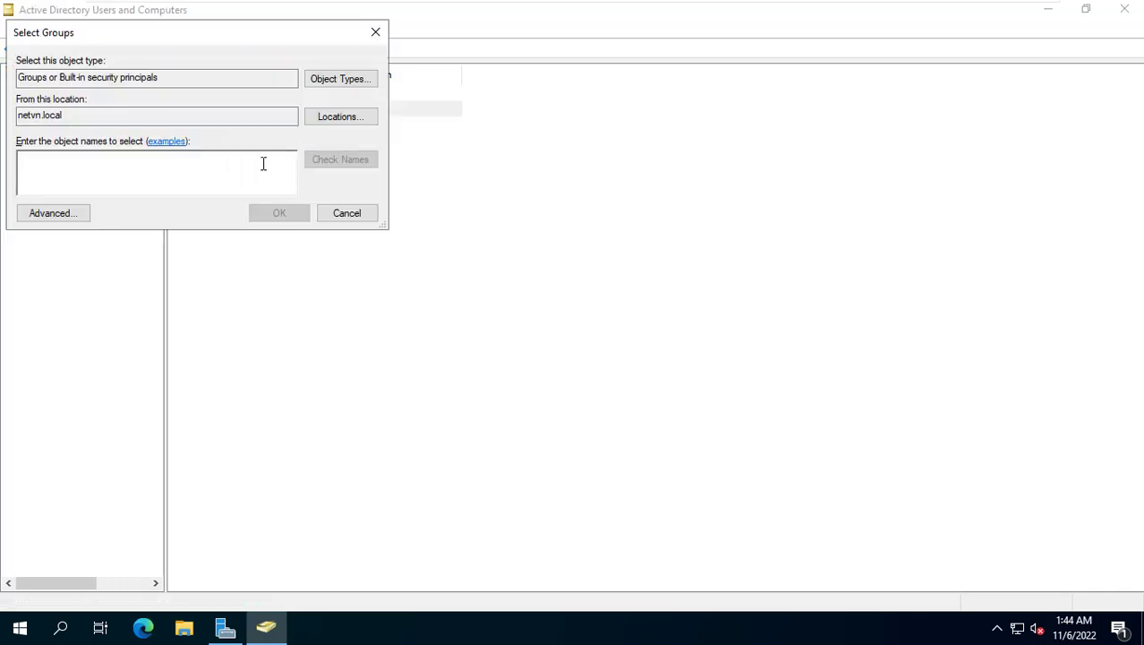
type("Sales")
left_click(307, 162)
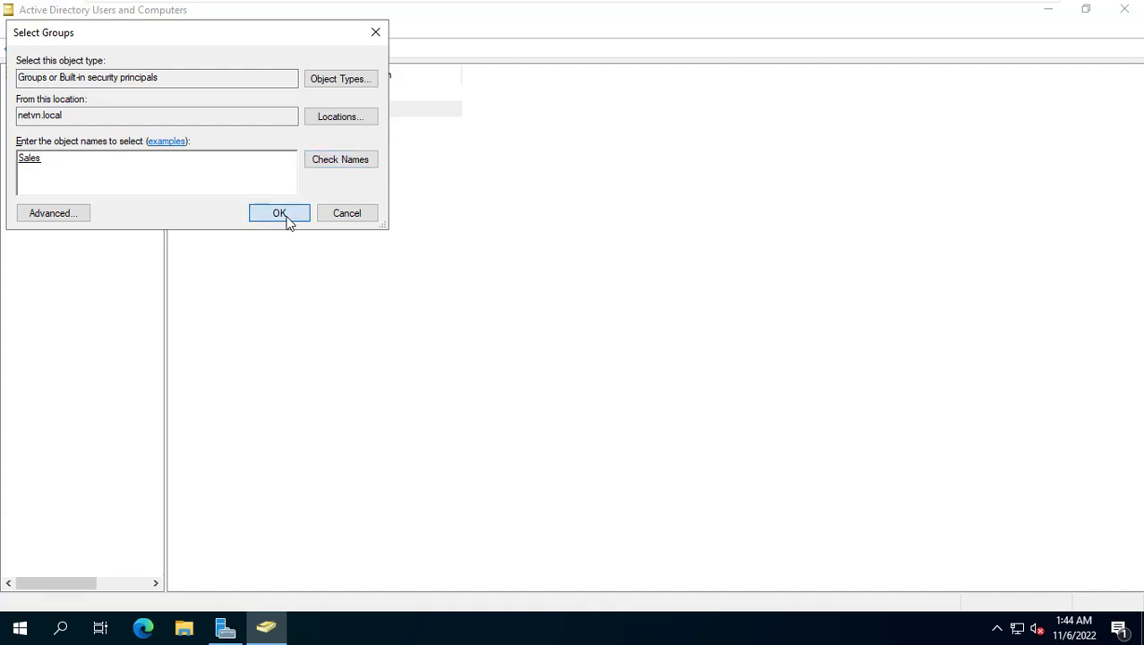
left_click(280, 214)
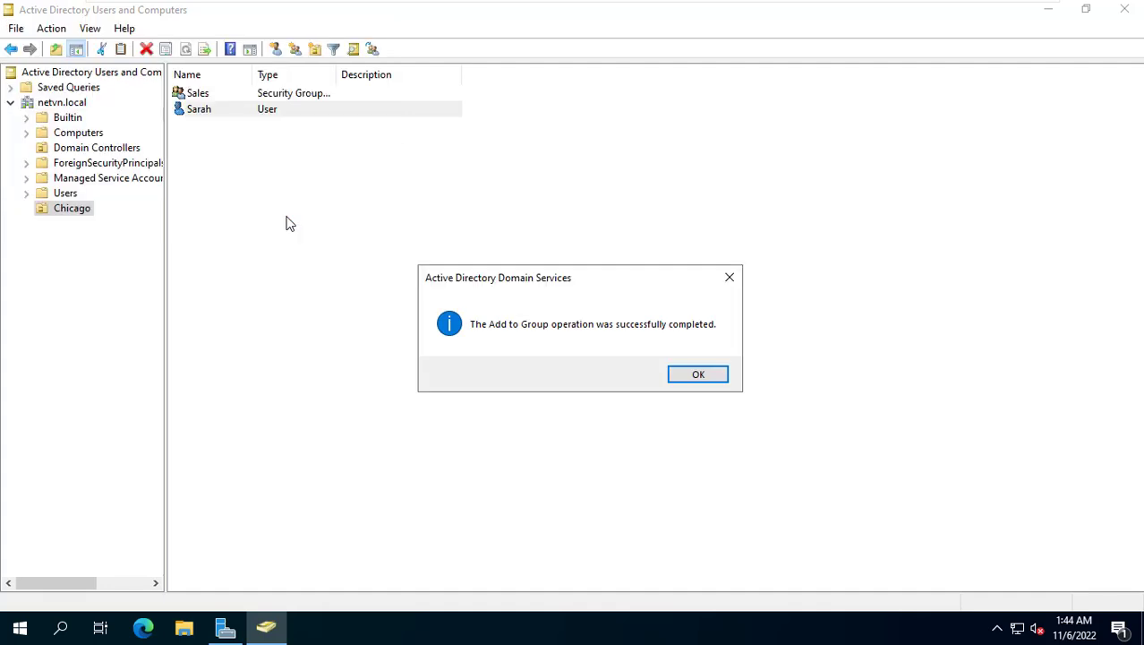
left_click(698, 375)
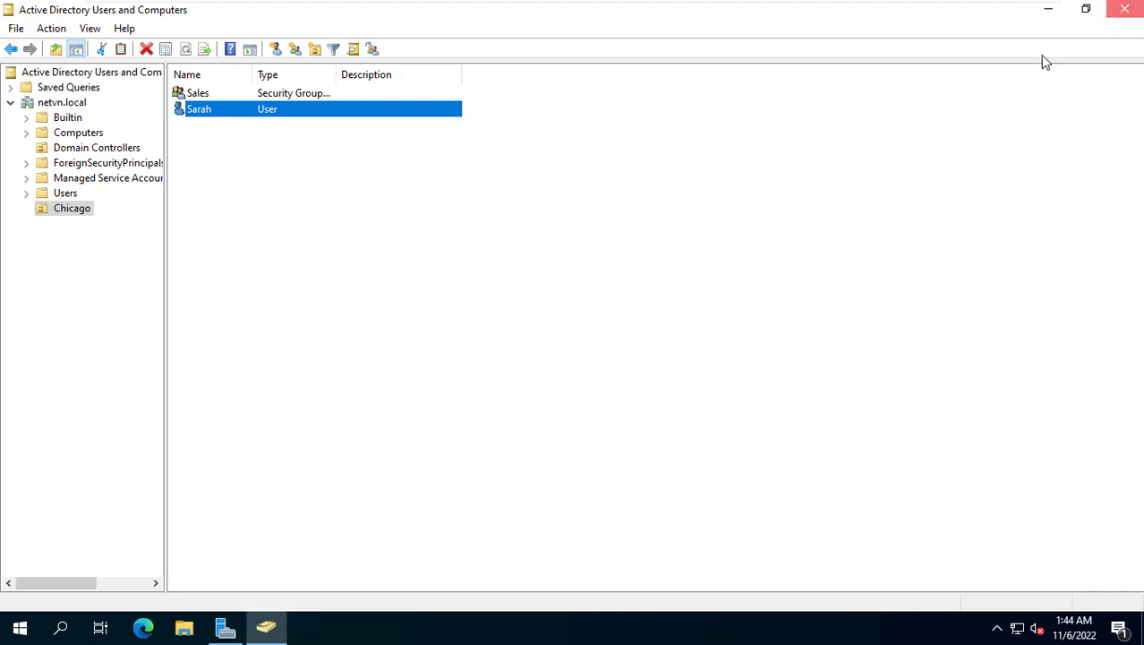
left_click(1124, 9)
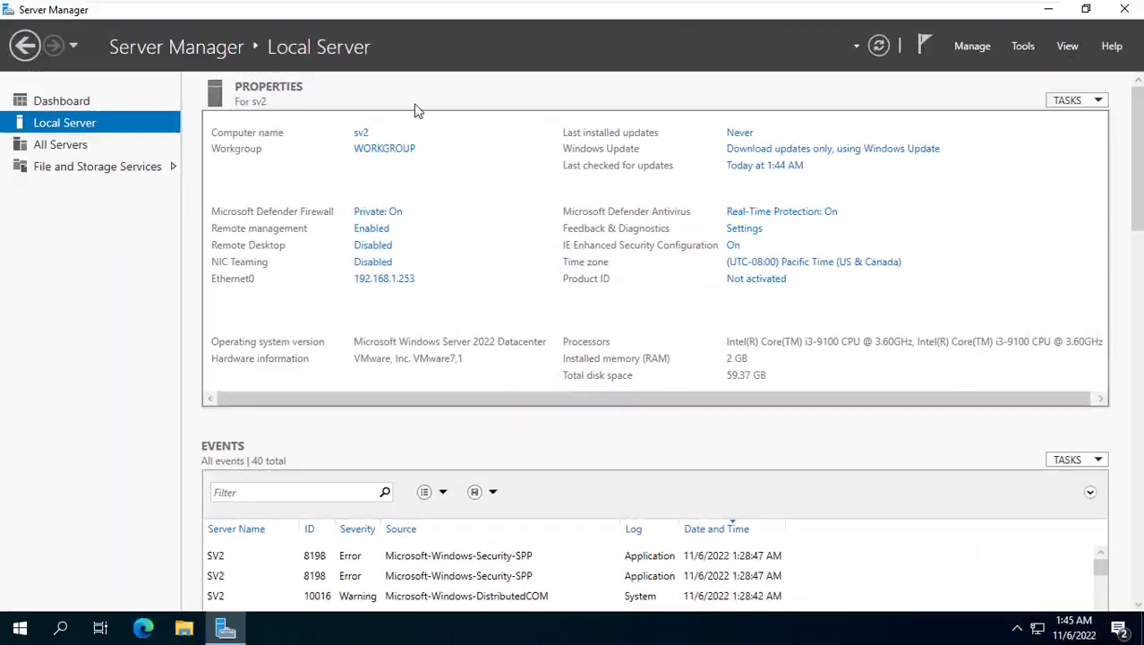
Step: Verify Ethernet0's IPv4 uses IP 192.168.1.253 and preferred DNS 192.168.1.254, then close Network Connections
left_click(391, 281)
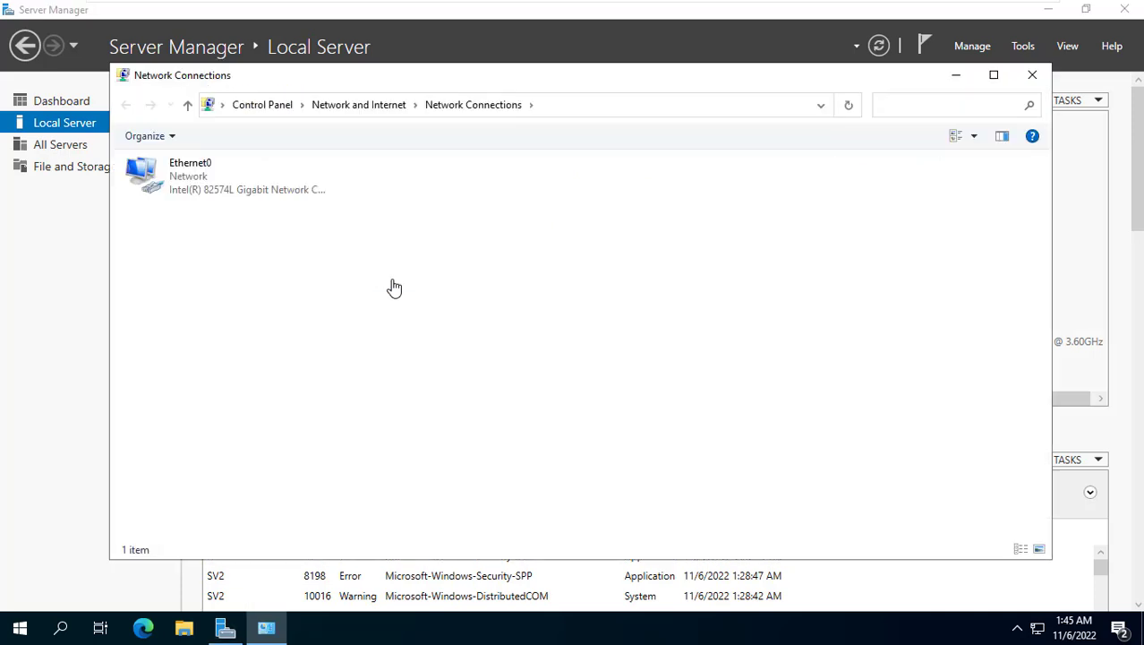
left_click(199, 187)
right_click(200, 190)
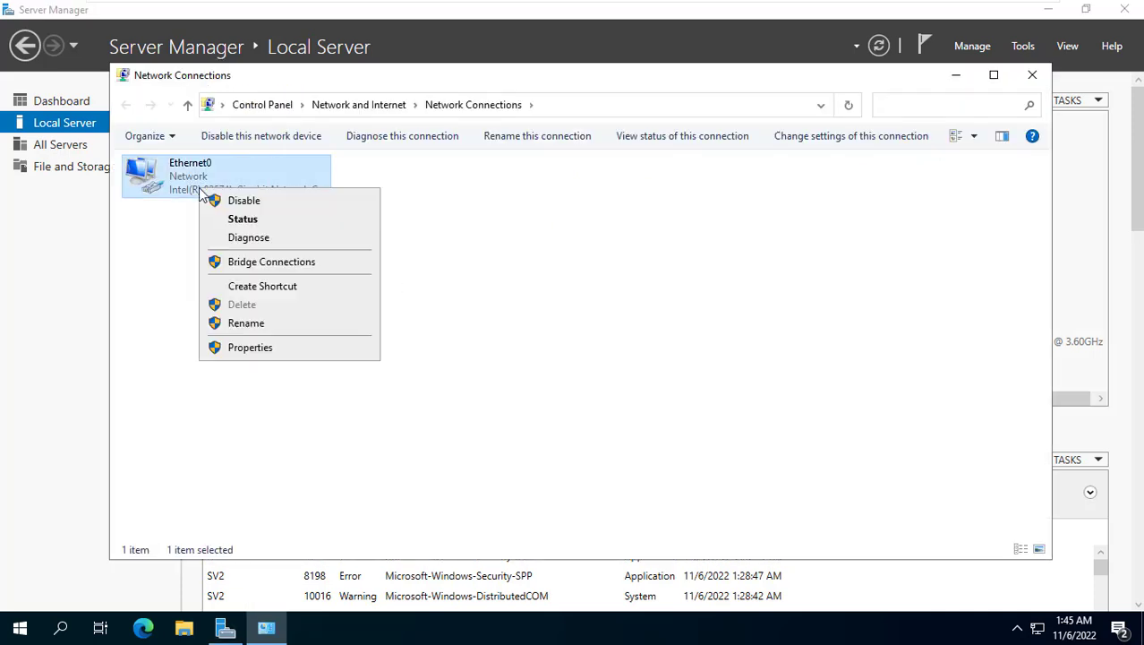
left_click(249, 348)
double_click(282, 332)
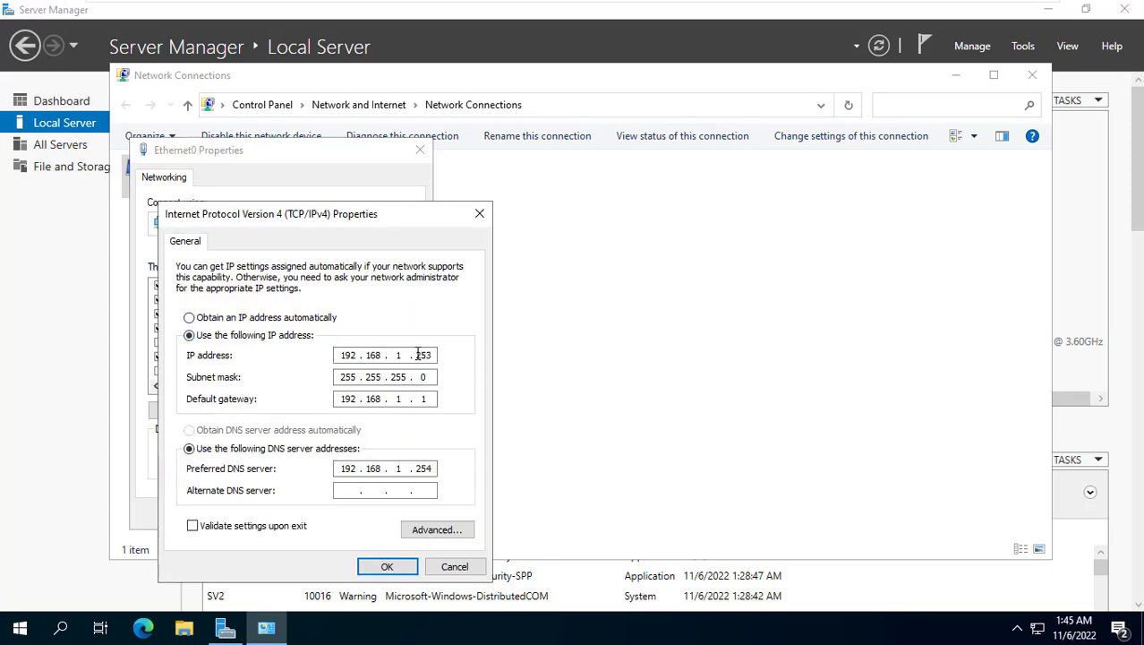
left_click_drag(450, 353, 466, 353)
left_click(423, 470)
double_click(423, 469)
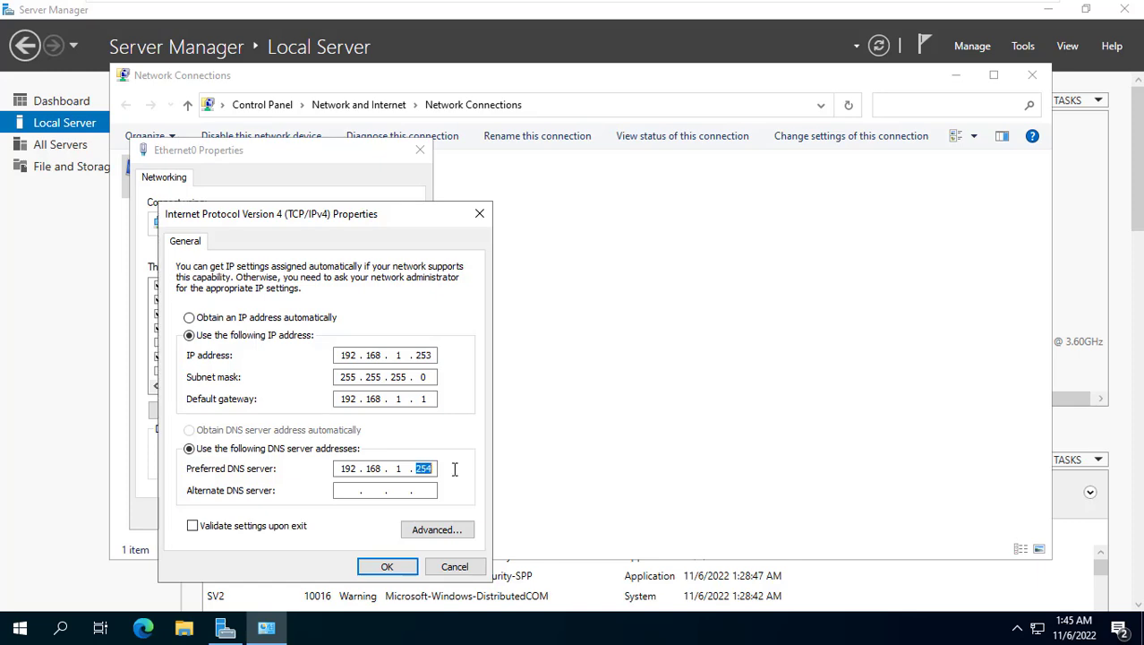
left_click(392, 566)
left_click(355, 514)
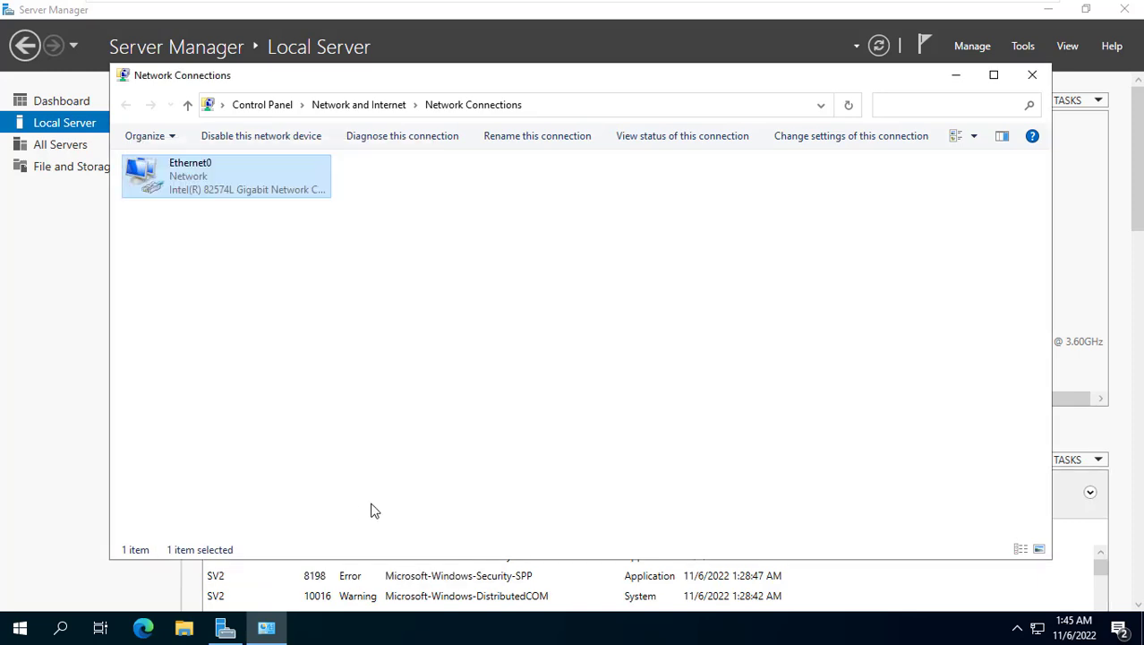
left_click(1030, 77)
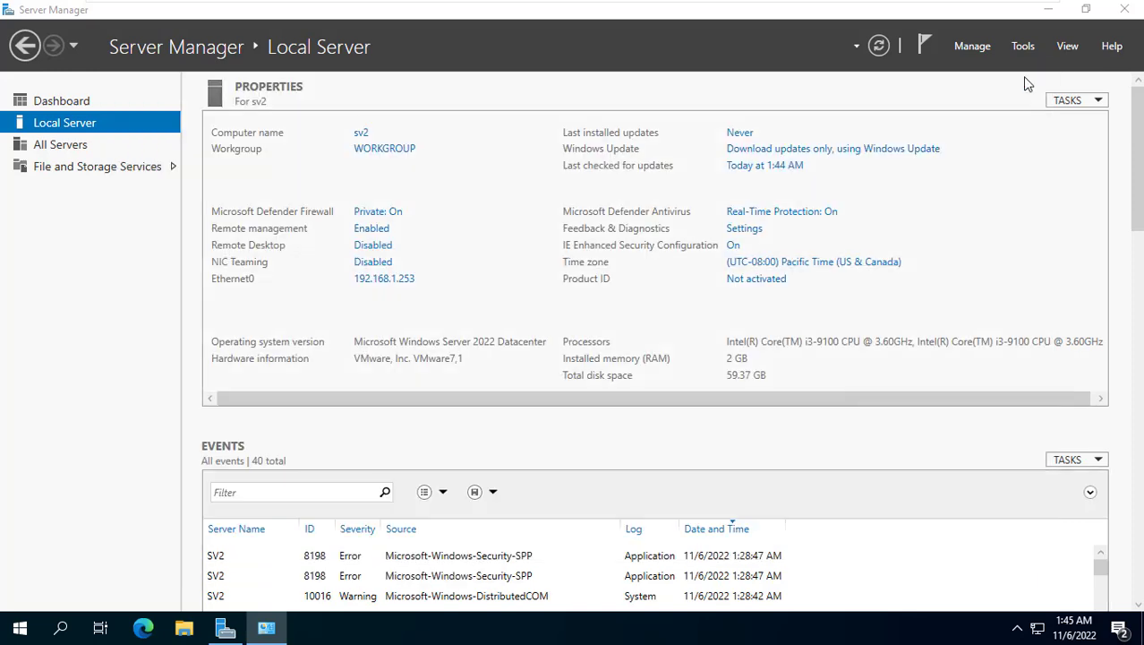
Step: Change sv2's membership from WORKGROUP to the netvn.local domain
left_click(380, 154)
left_click(354, 276)
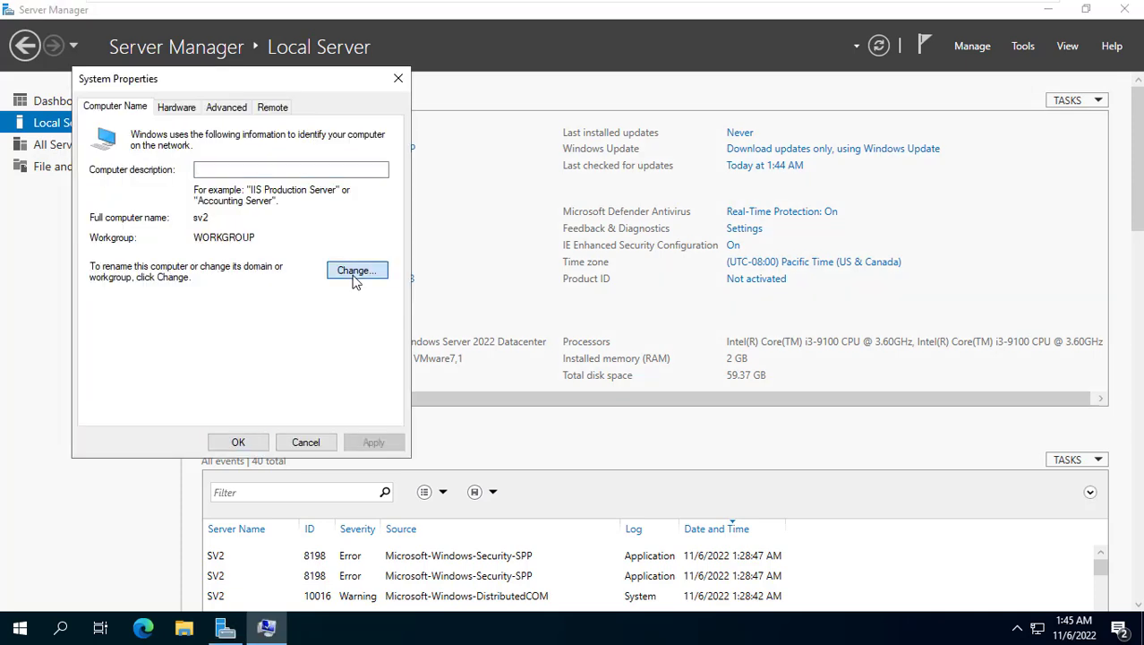
left_click(126, 306)
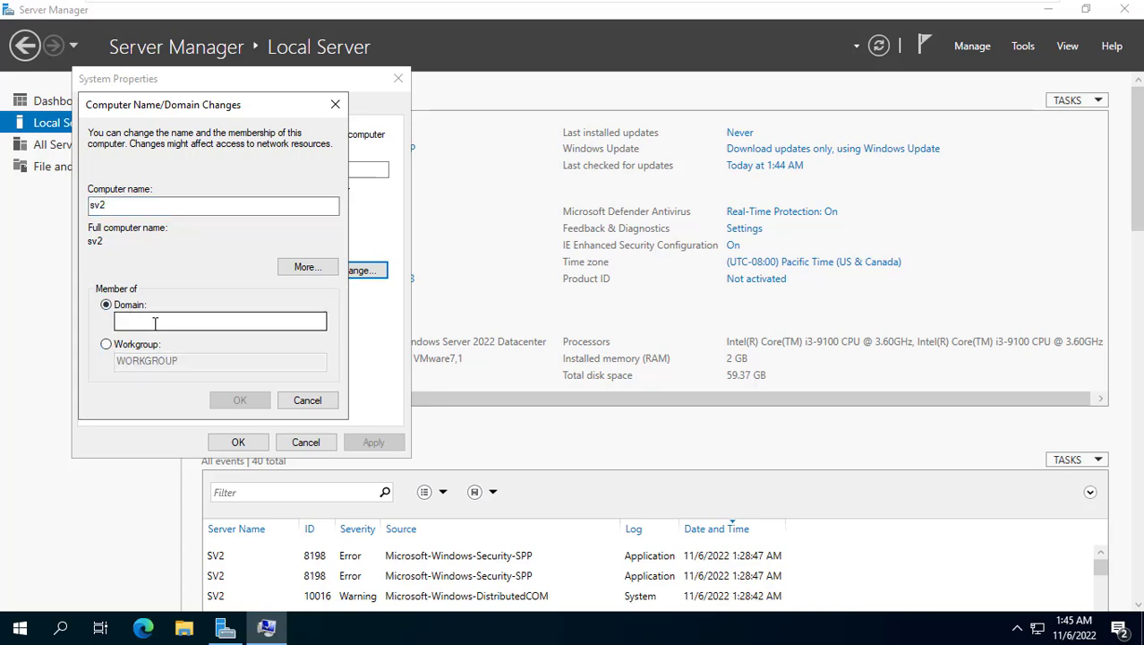
type("ne")
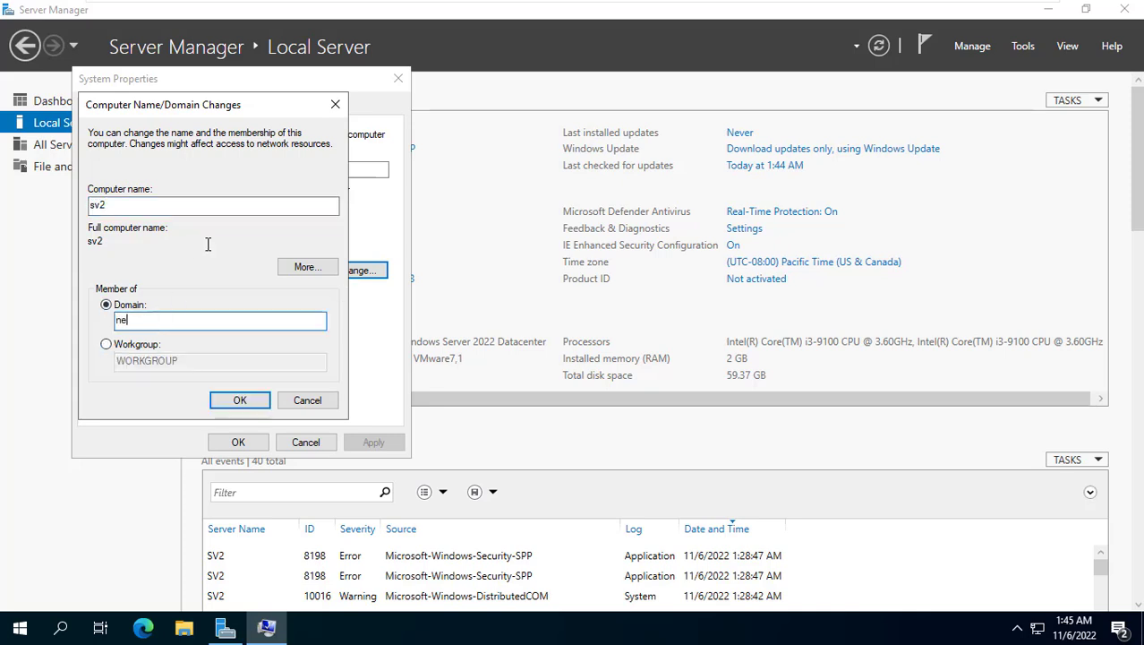
type("tvn.local")
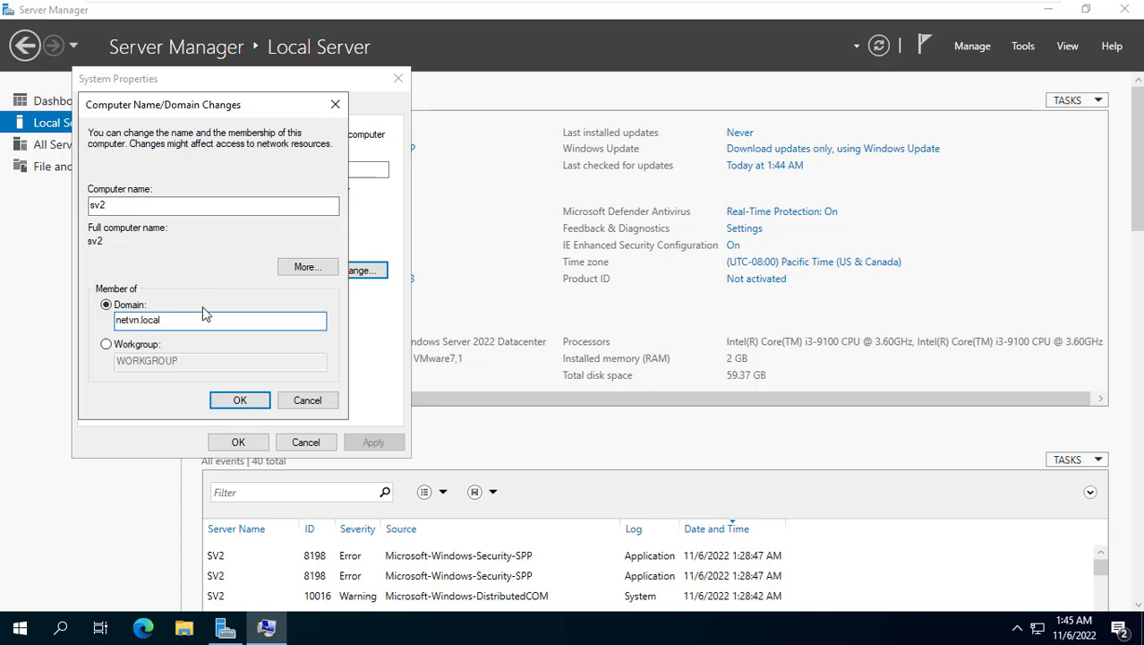
left_click(233, 400)
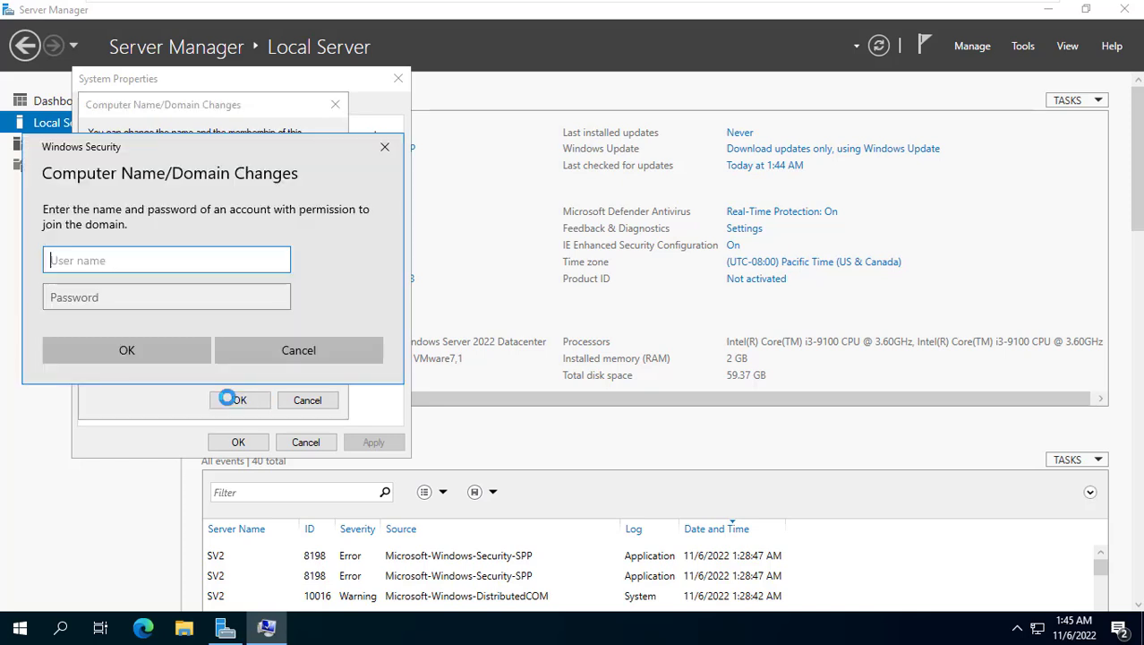
Step: Authenticate with the domain administrator credentials, acknowledge the messages, and restart sv2 now
type("Administrator")
key("Tab")
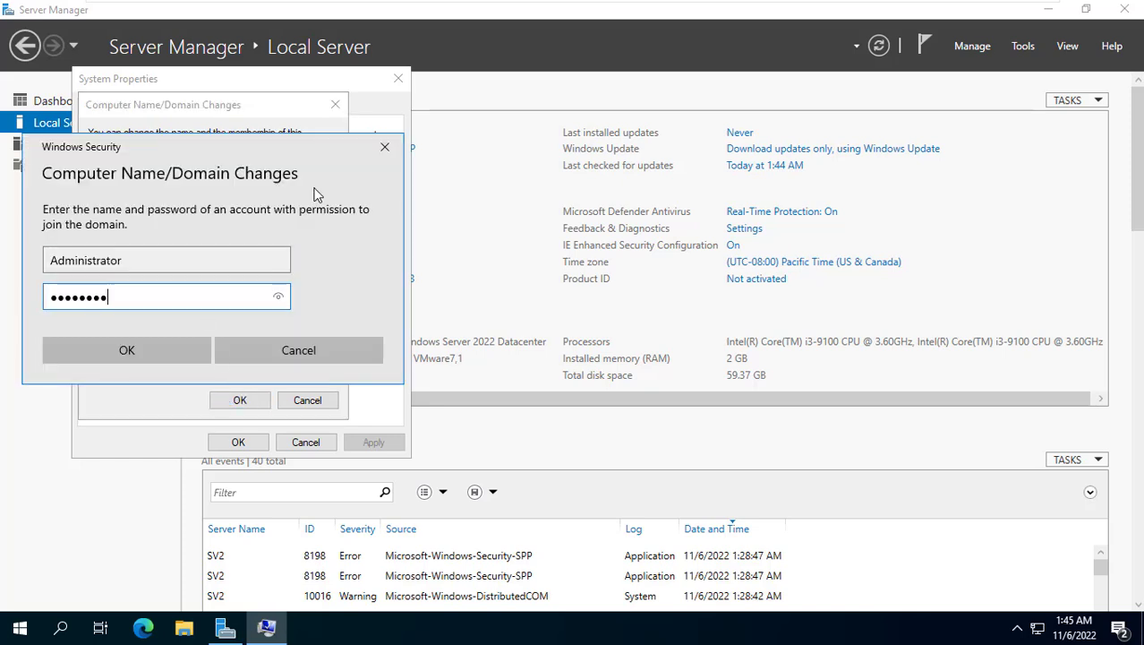
left_click(173, 358)
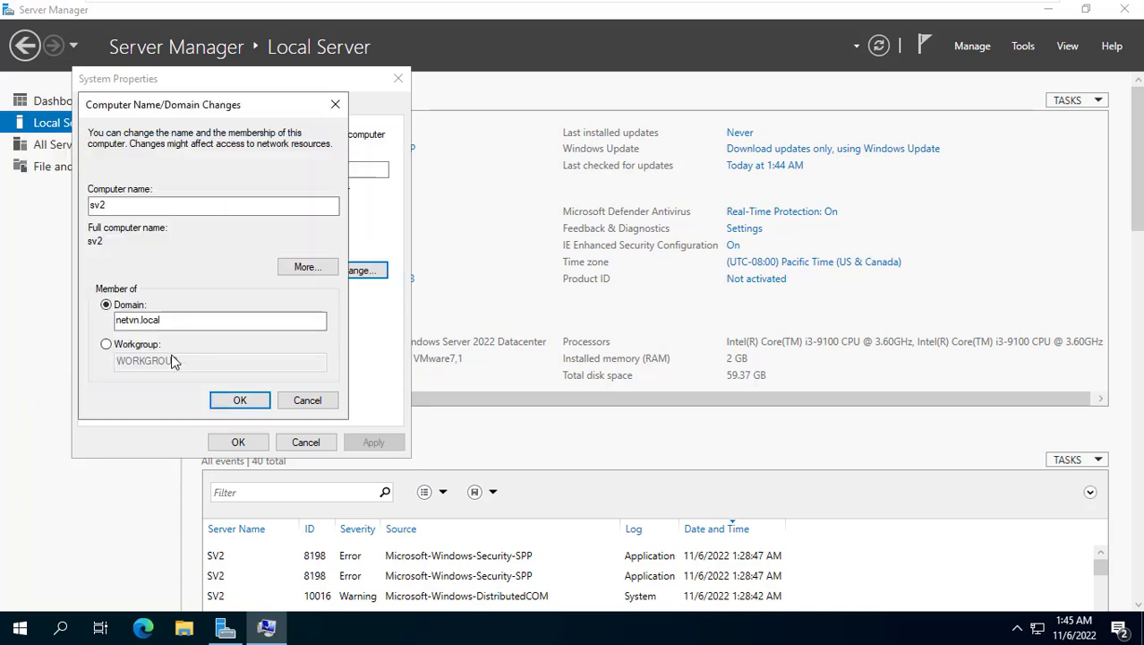
left_click(652, 373)
left_click(670, 337)
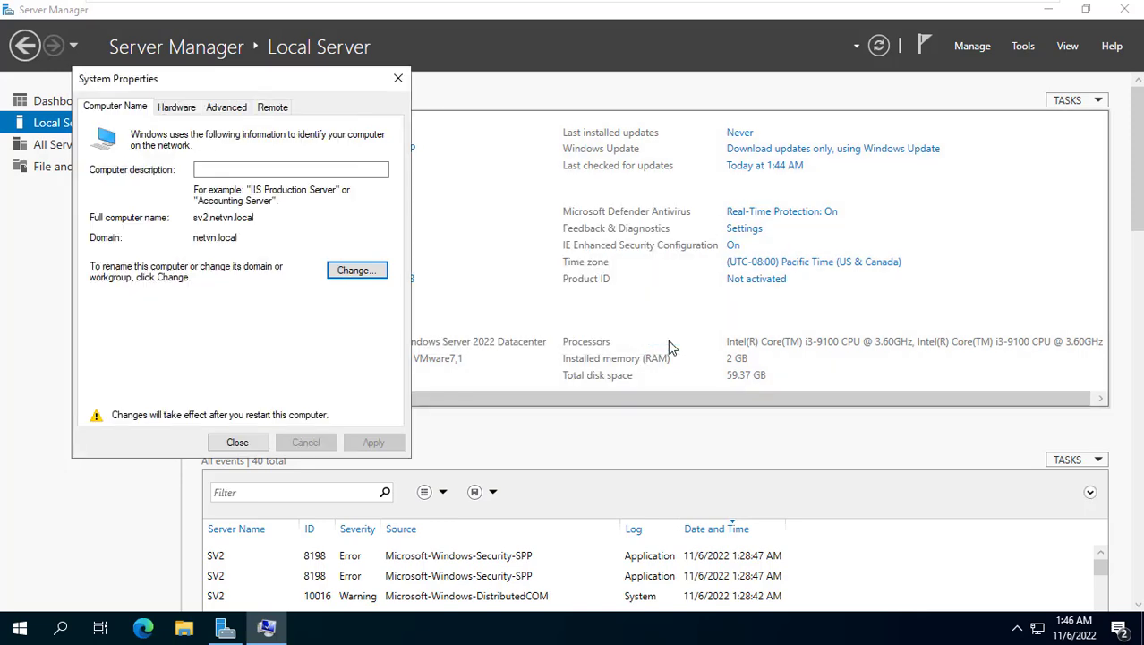
left_click(234, 442)
left_click(577, 331)
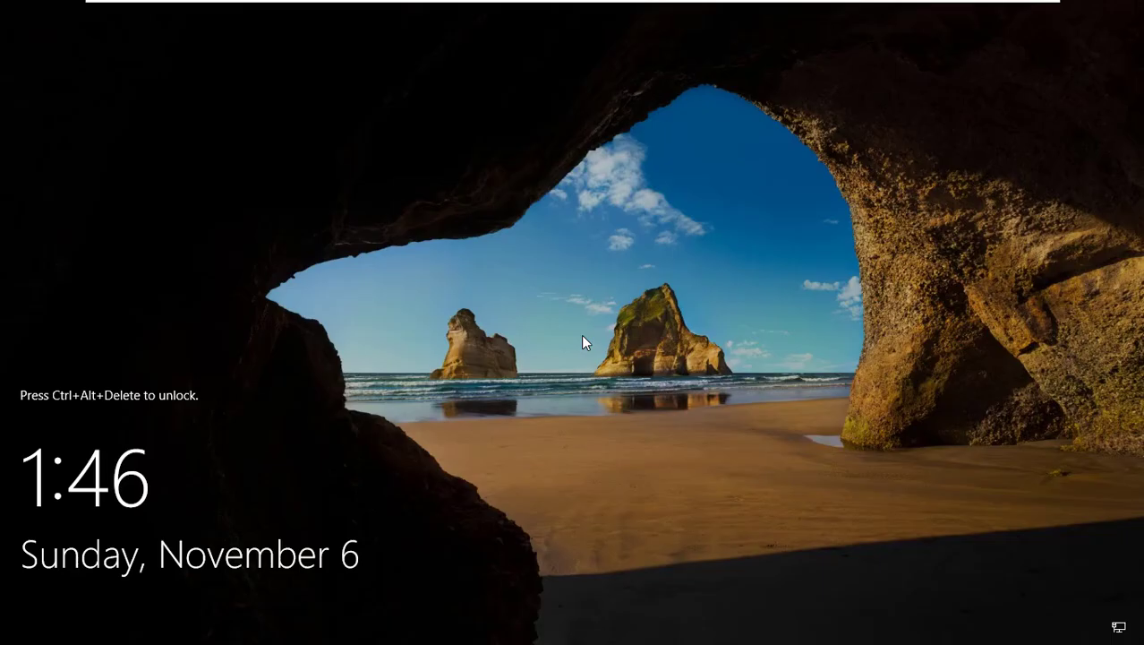
key("ctrl+alt+Delete")
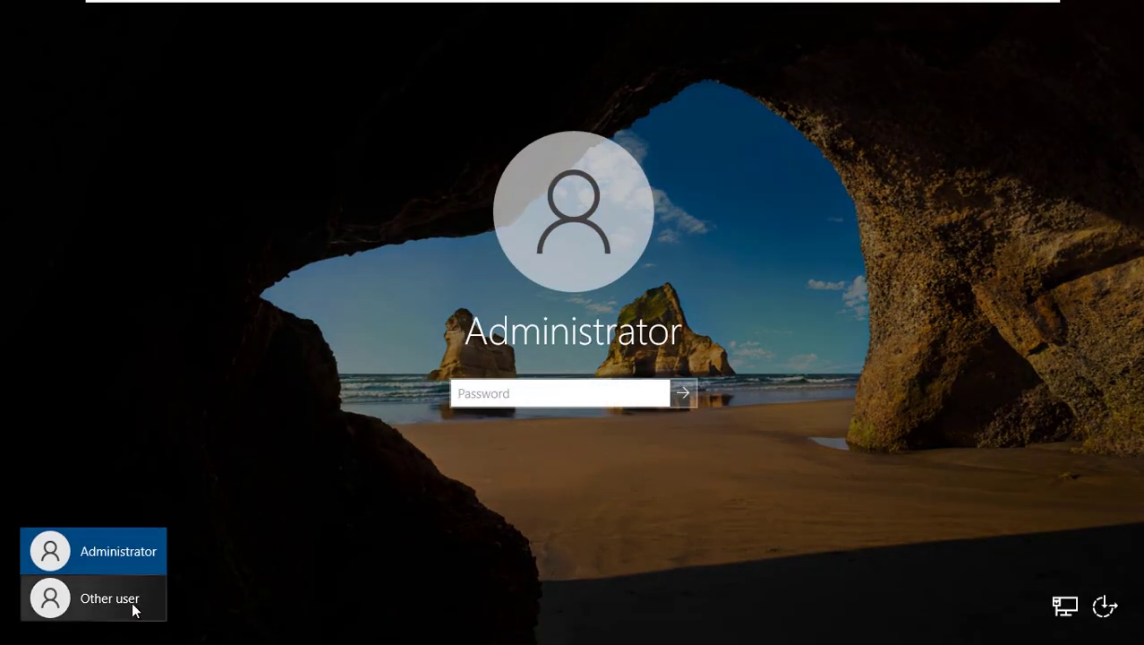
Step: Sign in to sv2 as Other user with the NETVN domain administrator account and password
left_click(137, 599)
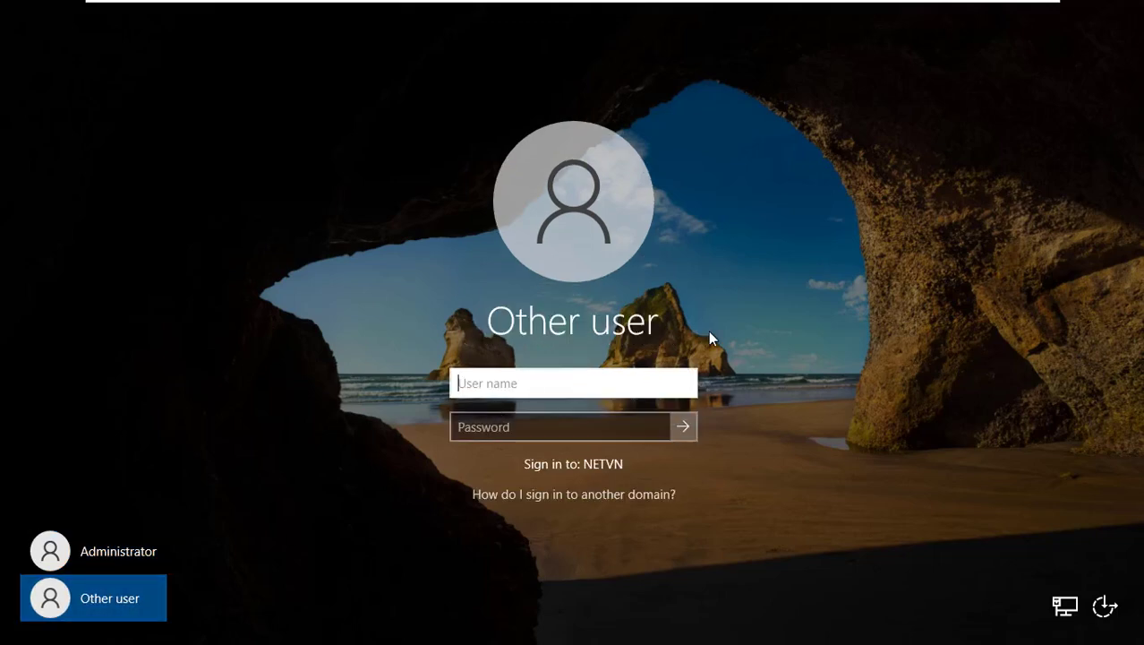
type("NETVN\\Administrator")
key("Tab")
type("●●●●●●●●●●●●")
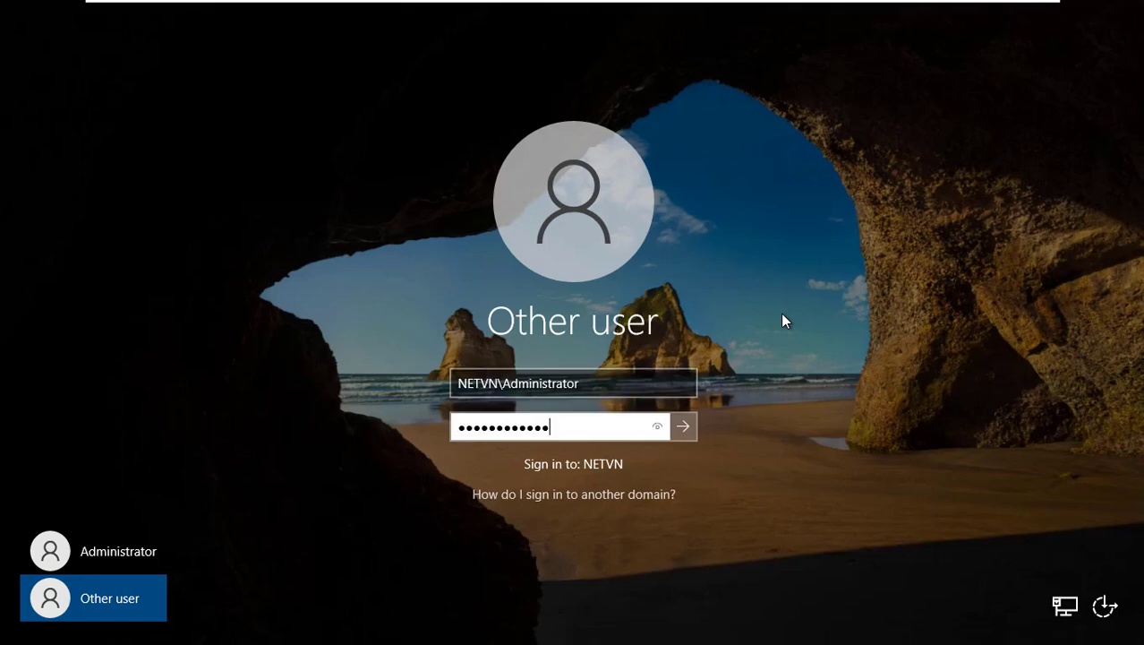
left_click(683, 426)
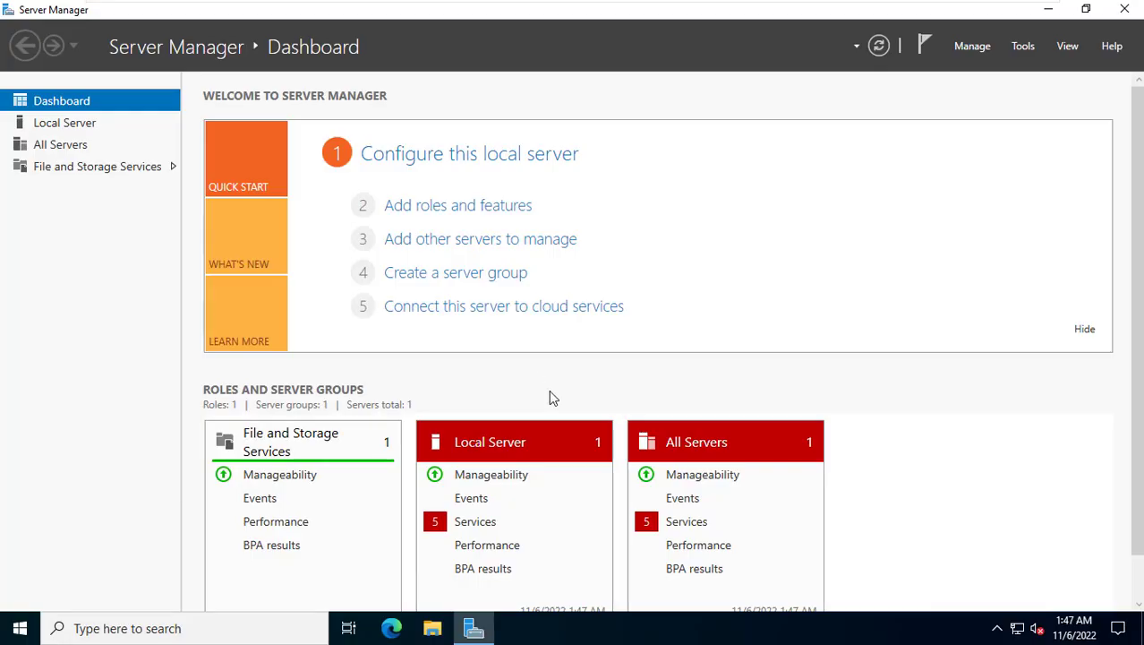
Step: Set Ethernet0's alternate DNS server to 192.168.1.253 and close Network Connections
left_click(65, 125)
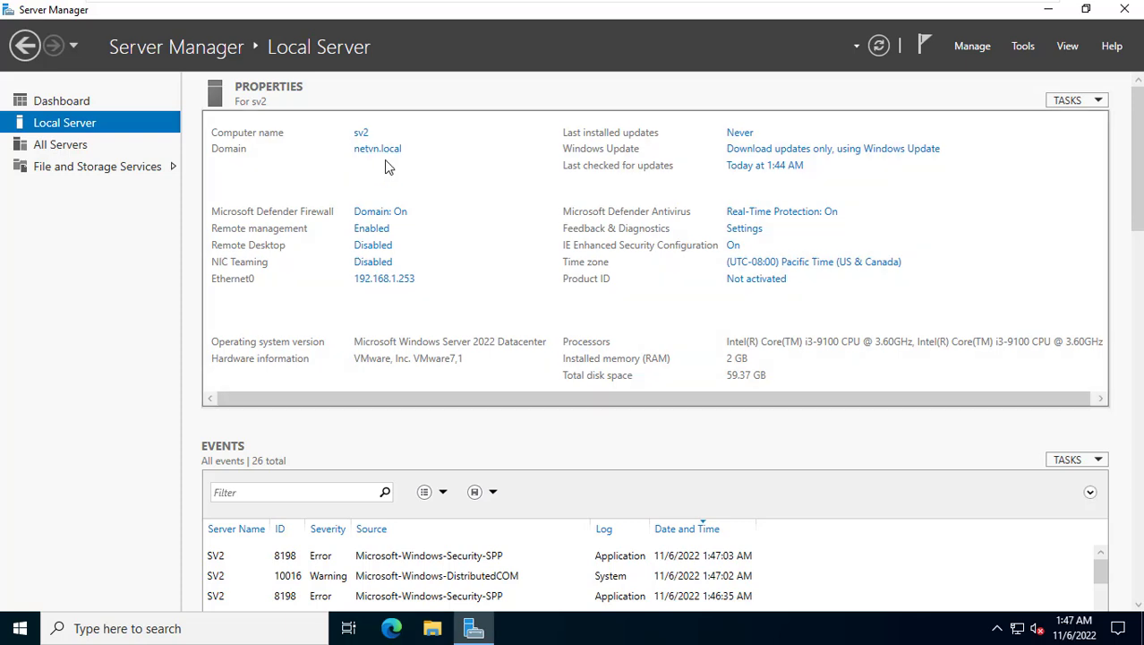
left_click(390, 285)
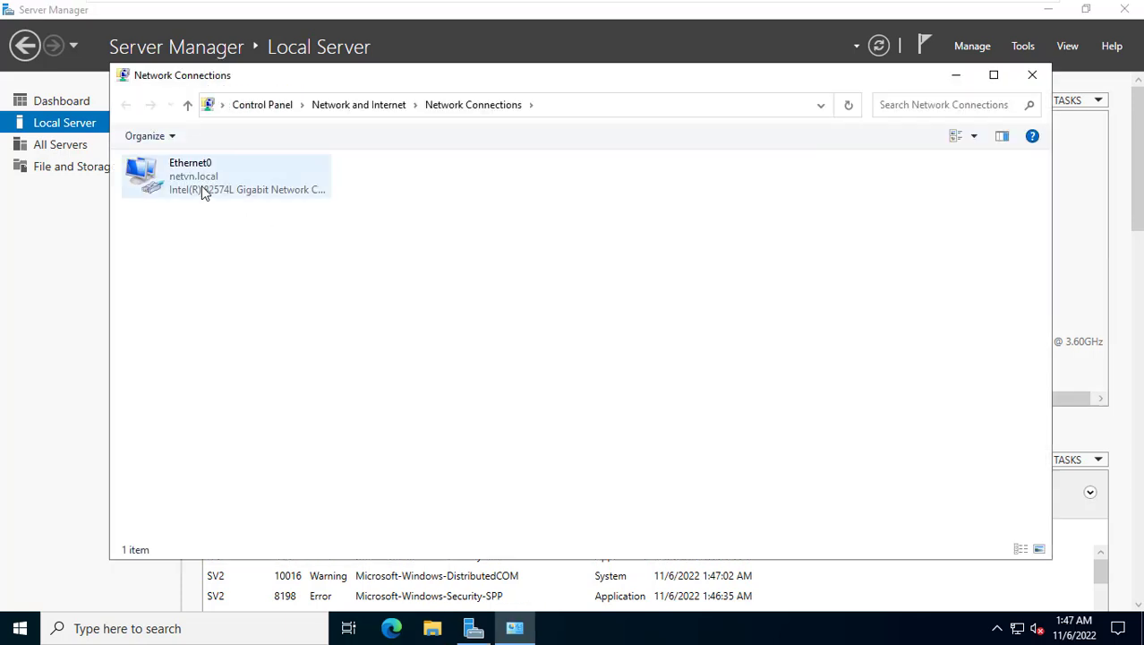
right_click(202, 188)
left_click(249, 346)
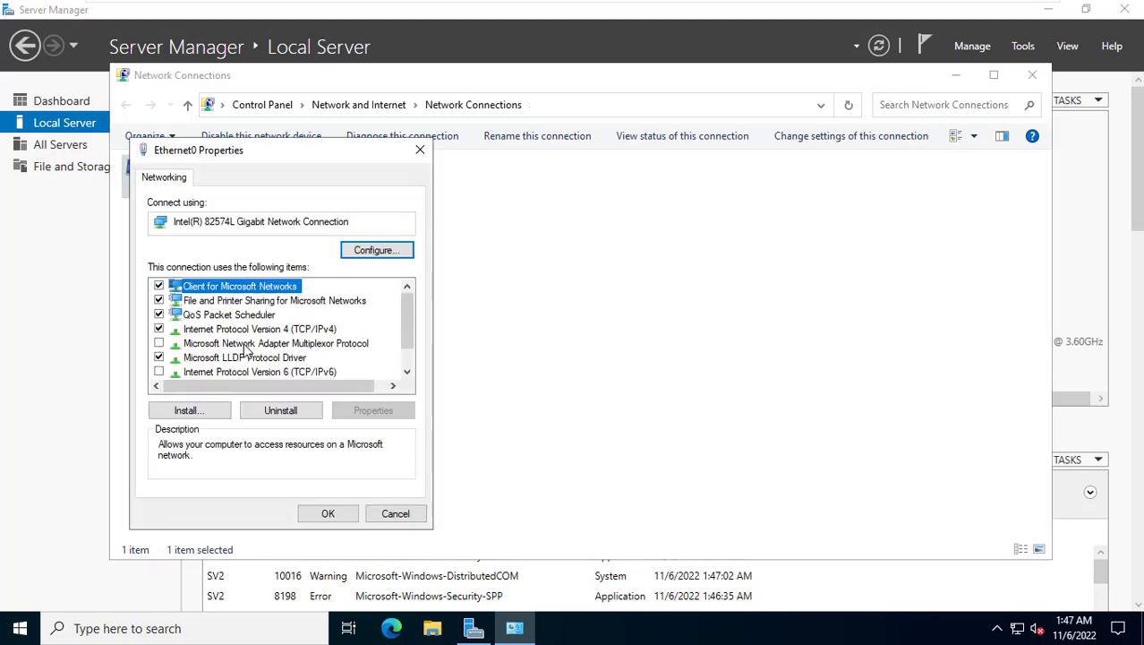
double_click(289, 328)
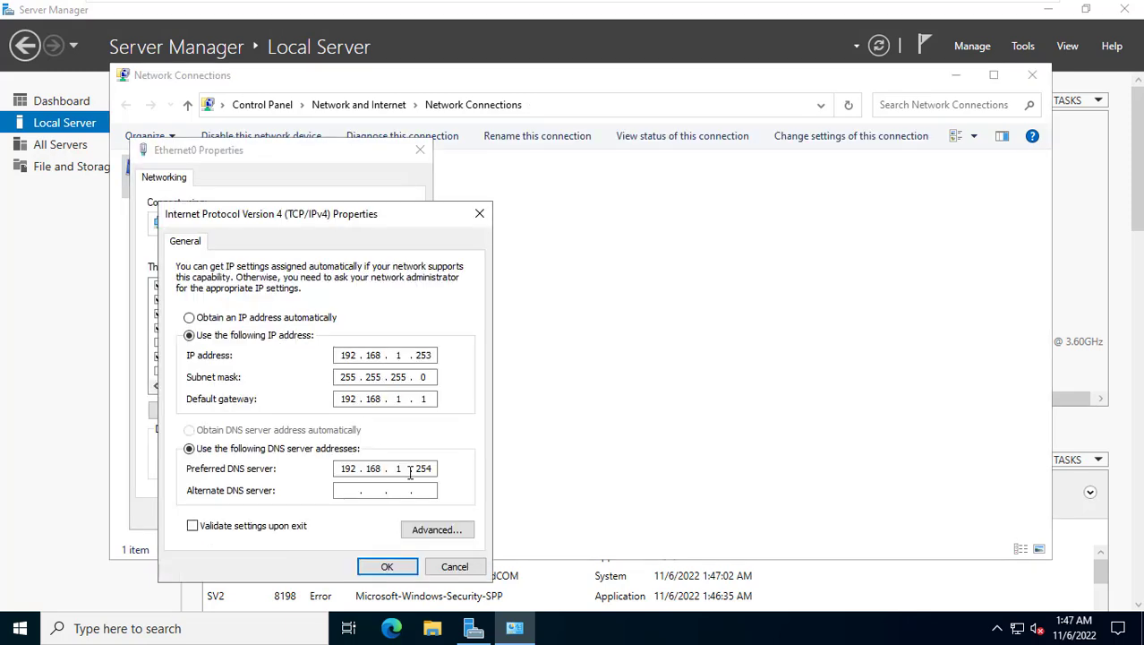
left_click(350, 490)
left_click(386, 566)
left_click(349, 520)
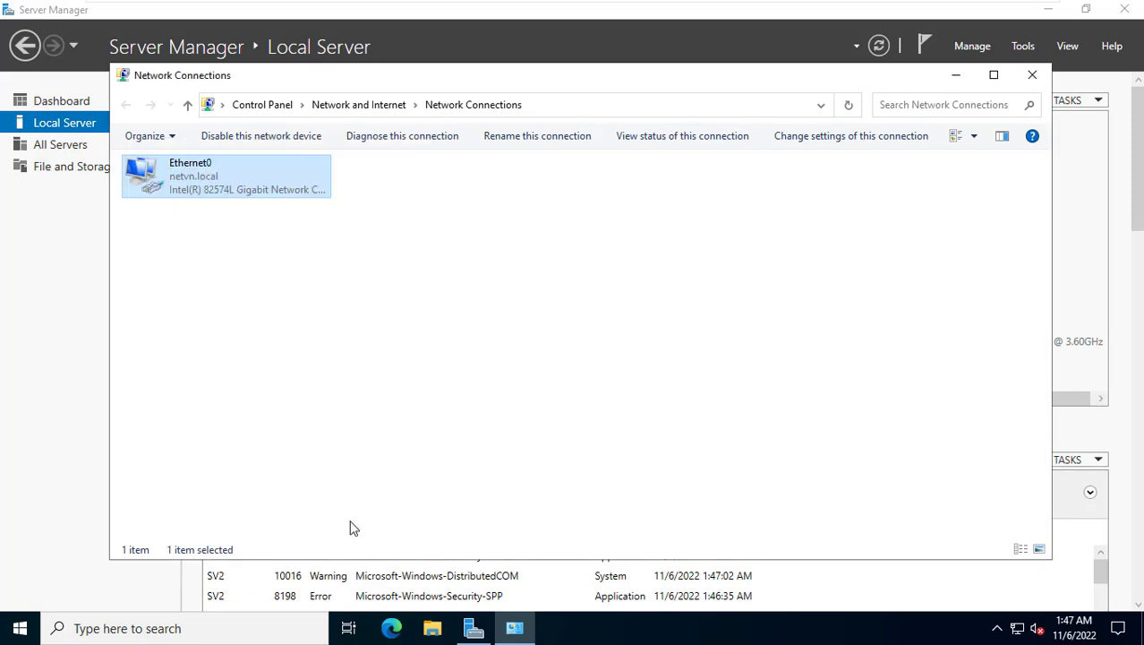
left_click(1033, 76)
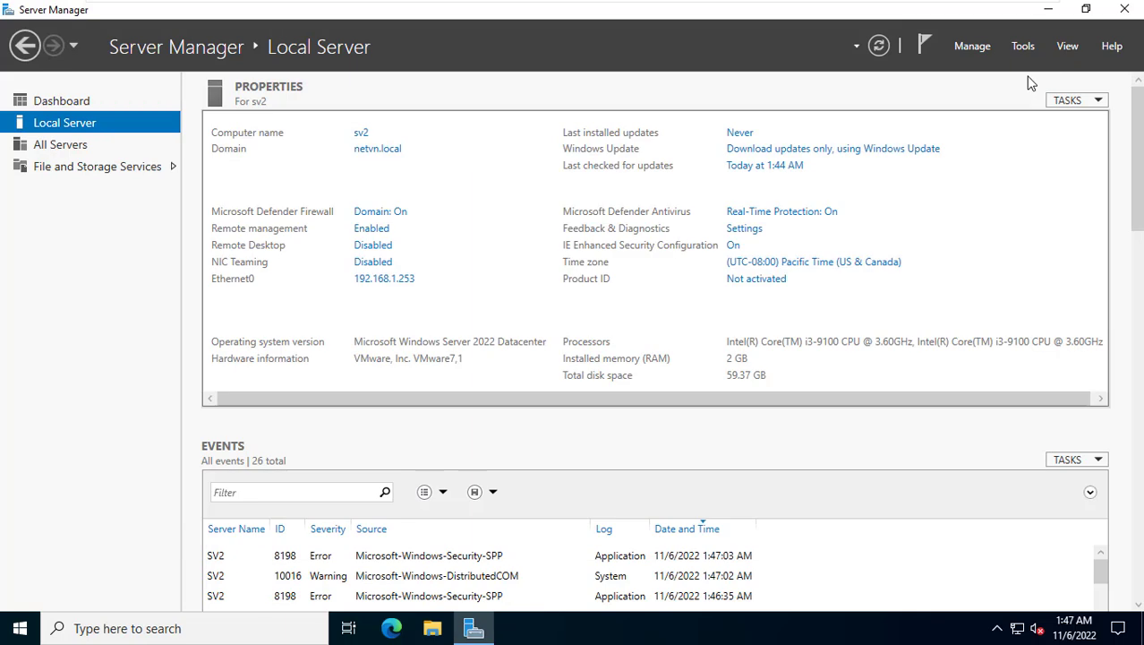
Step: Launch the Add Roles and Features wizard maximized and advance to the server roles page
left_click(973, 47)
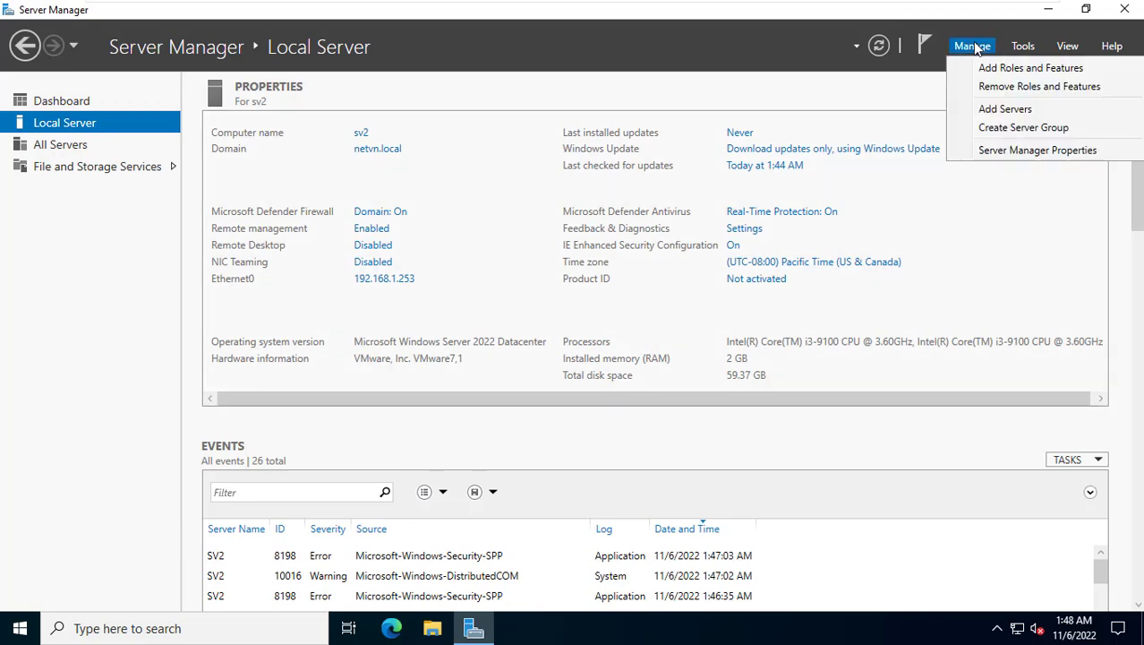
left_click(1020, 71)
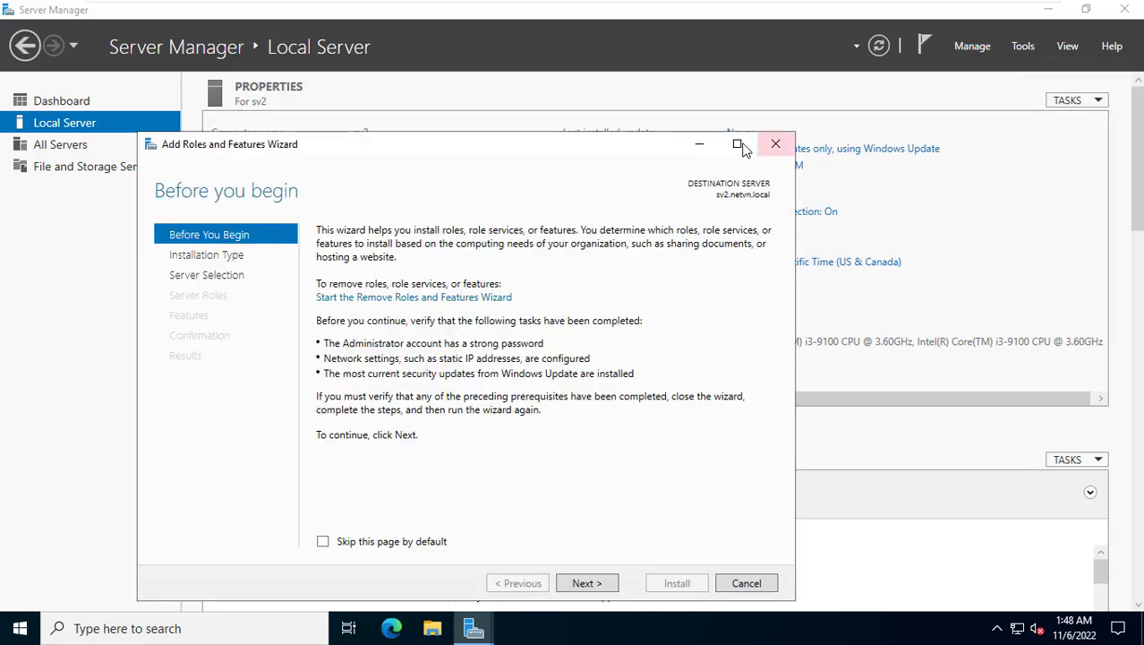
left_click(737, 144)
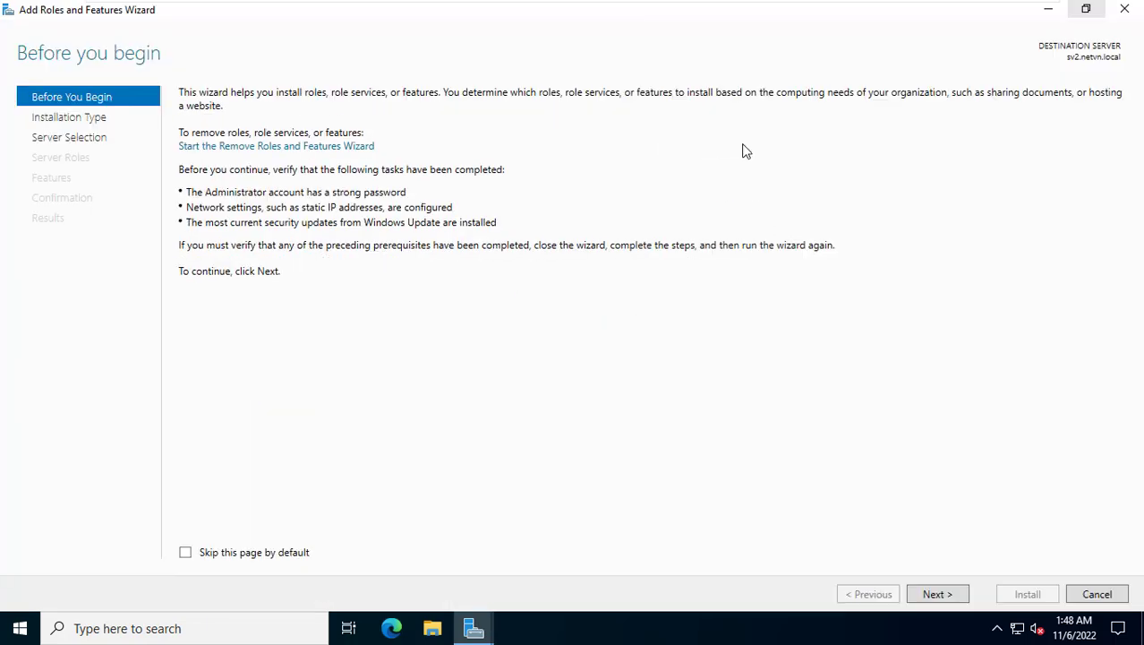
left_click(931, 596)
left_click(931, 595)
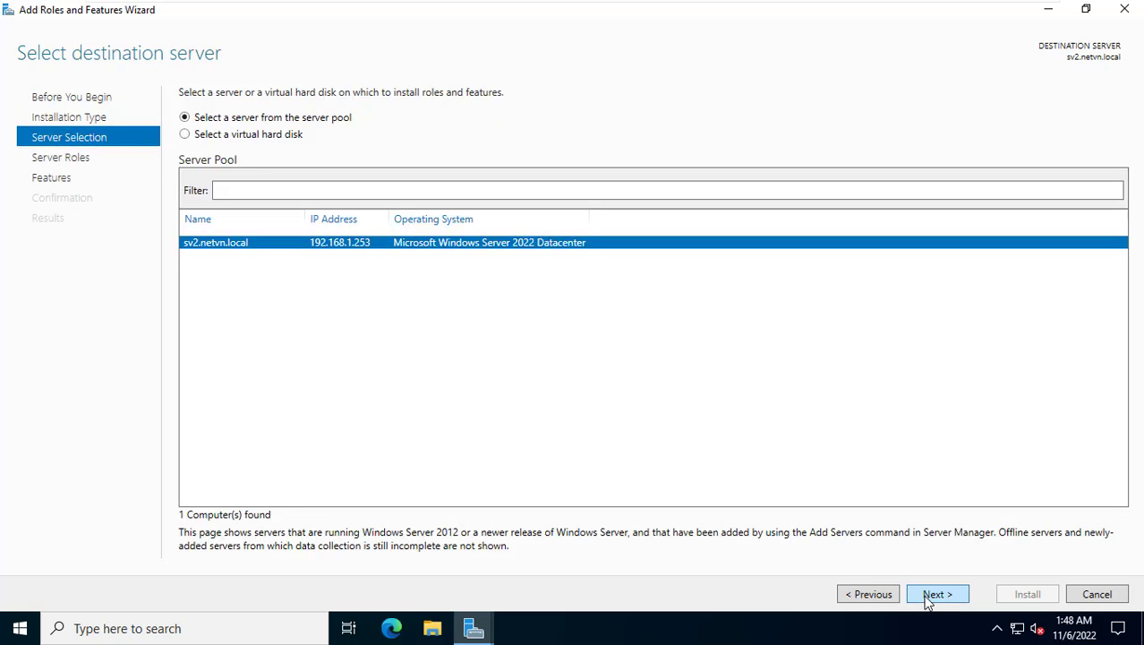
left_click(931, 596)
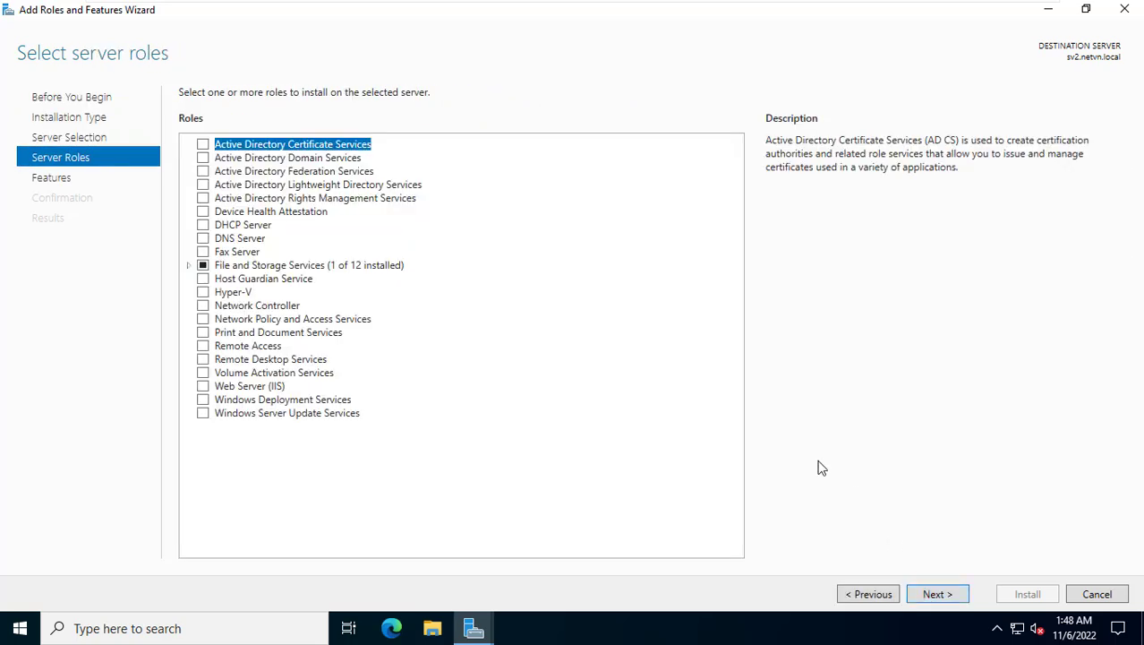
Step: Install Active Directory Domain Services with its management tools and launch domain controller promotion
left_click(266, 160)
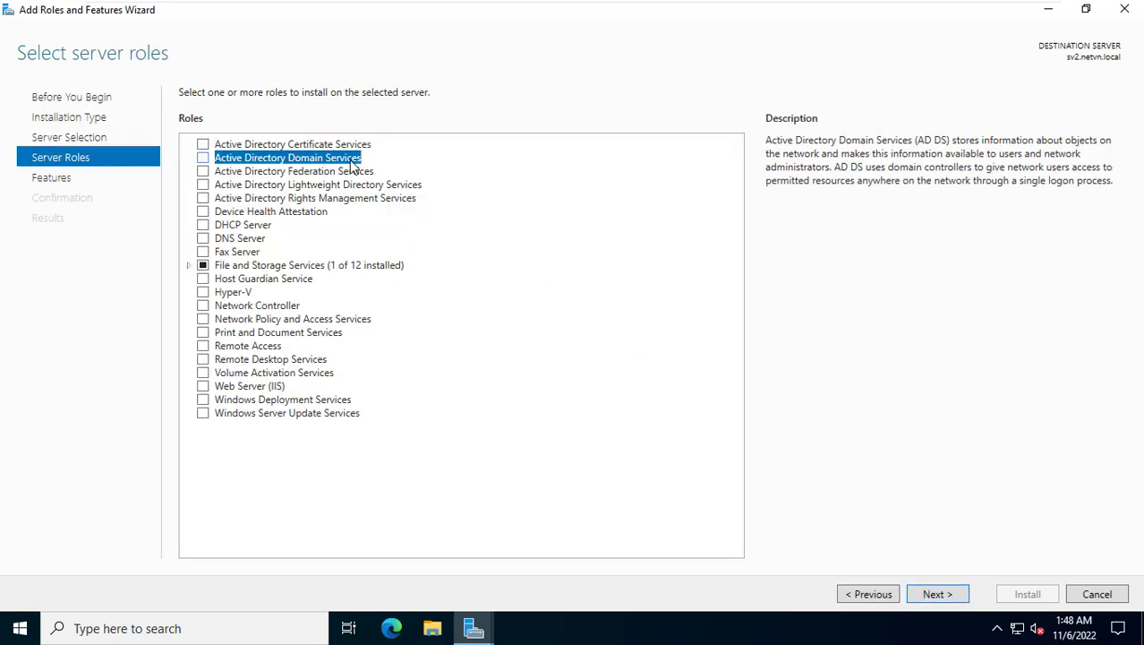
left_click(203, 159)
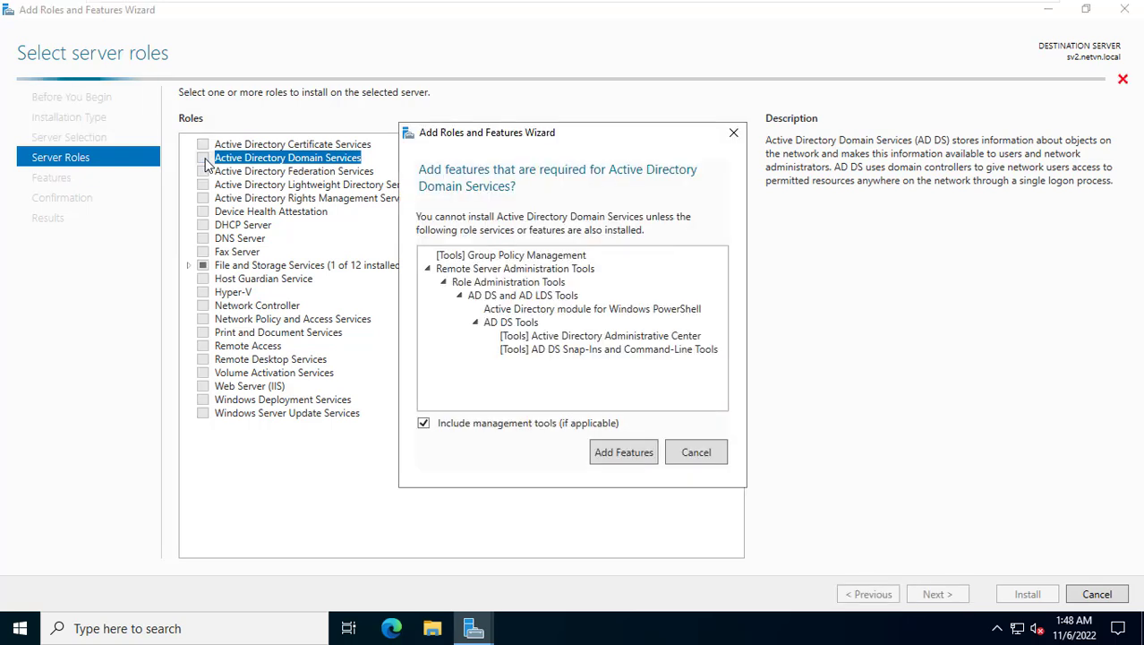
left_click(626, 453)
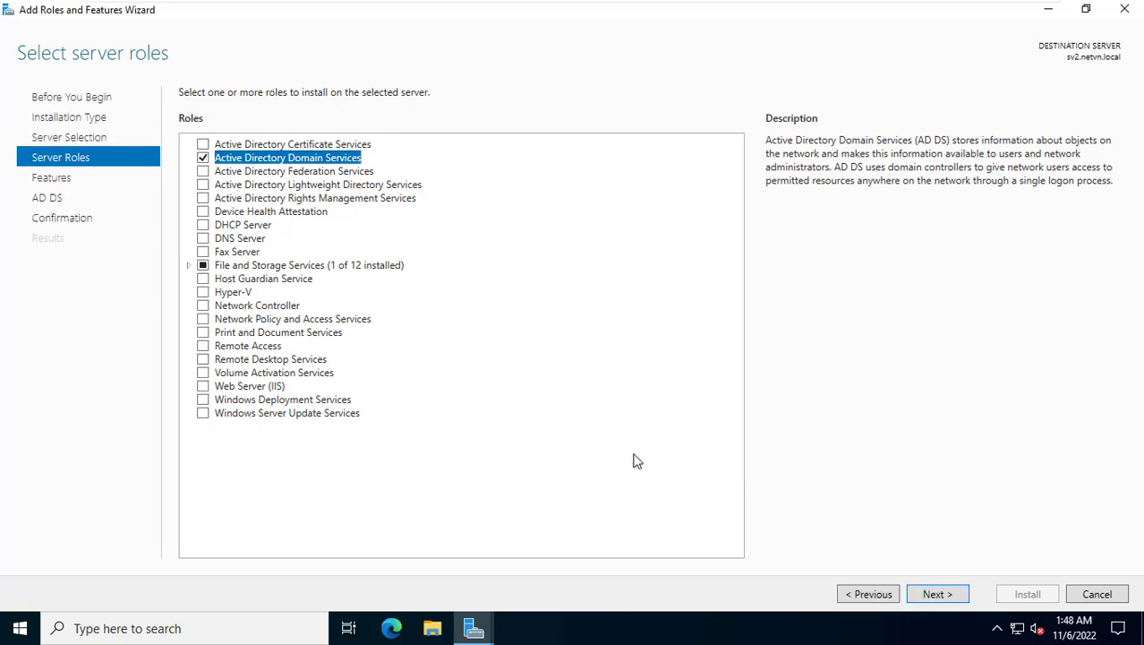
left_click(945, 596)
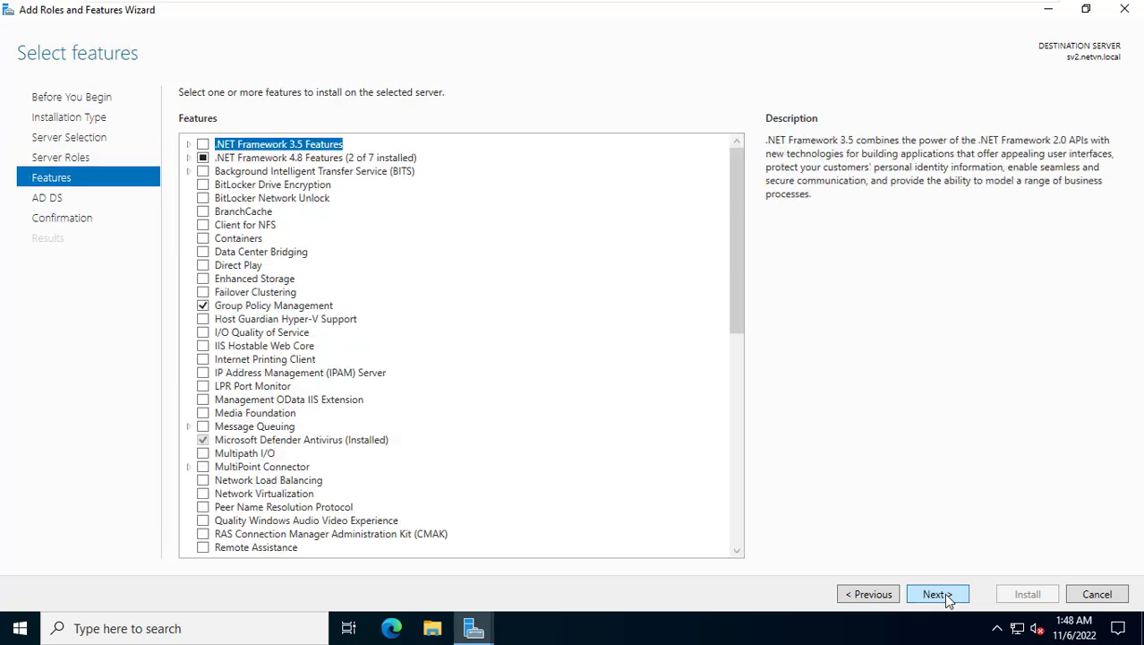
left_click(944, 593)
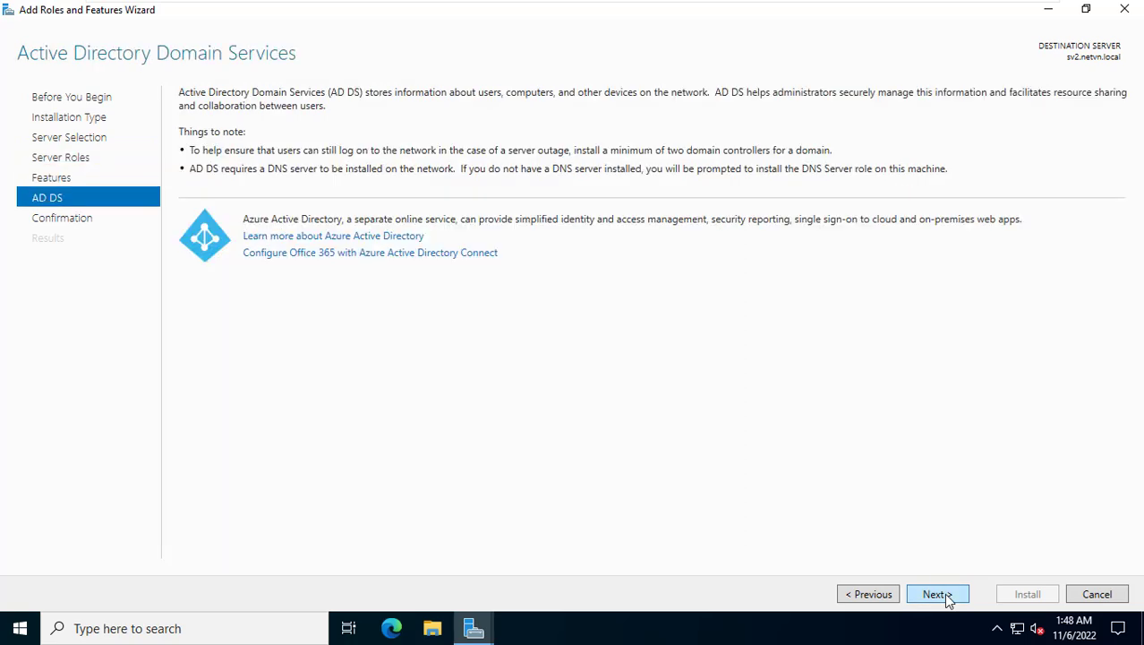
left_click(943, 593)
left_click(1038, 592)
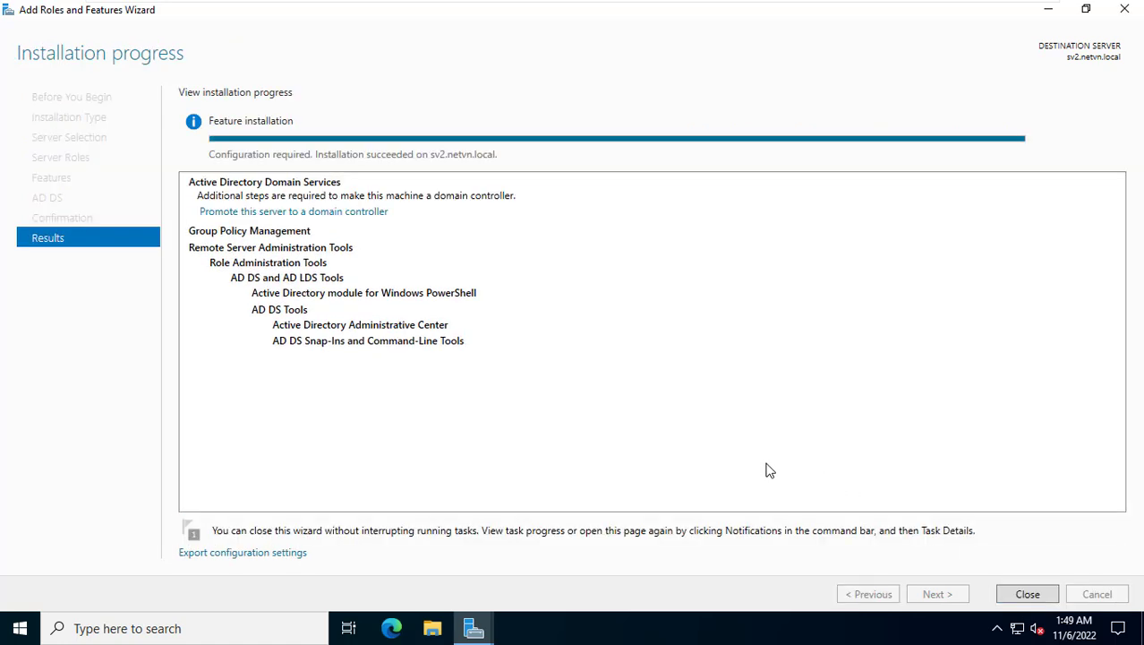
left_click(276, 215)
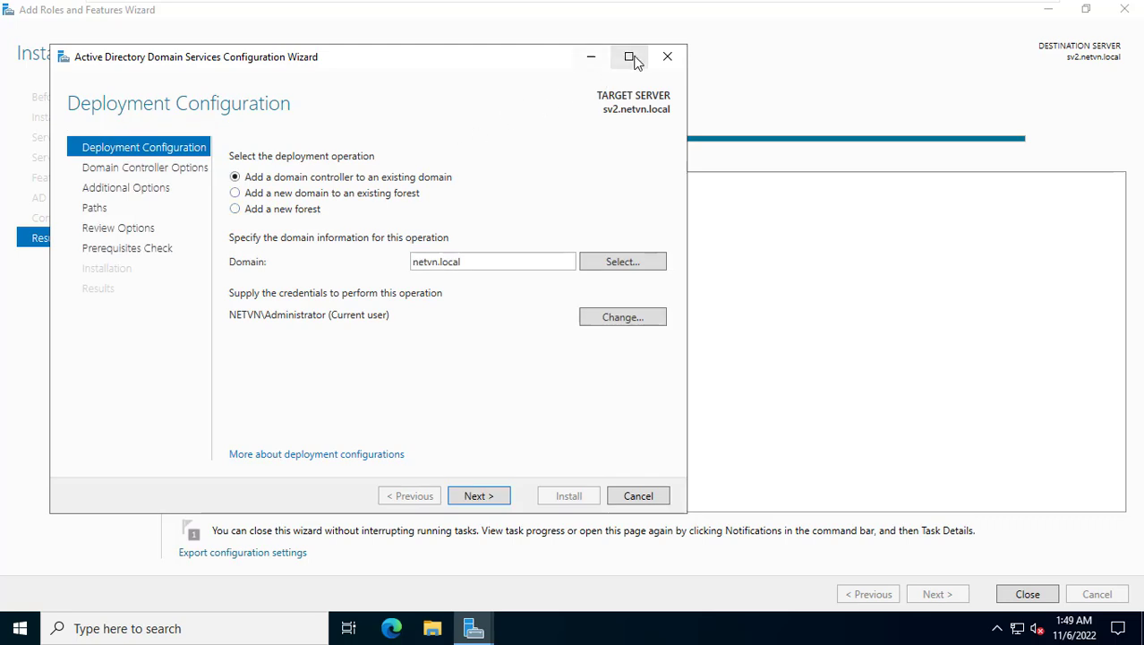
Step: Keep adding a domain controller to existing netvn.local and enter the DSRM password twice
left_click(629, 57)
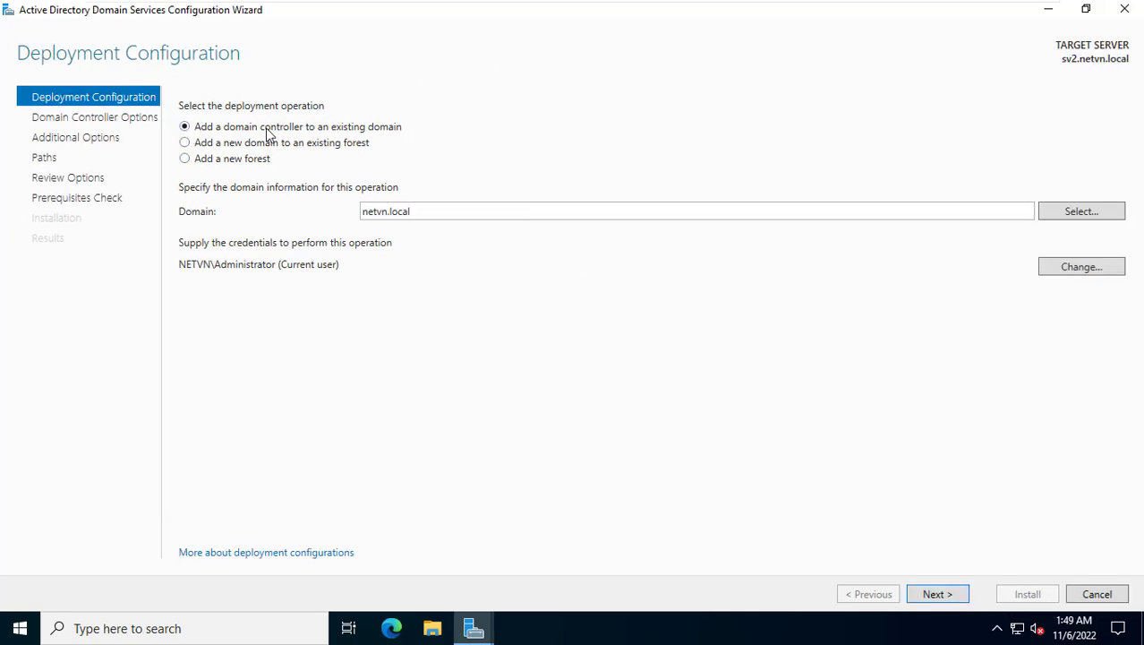
left_click_drag(439, 211, 338, 217)
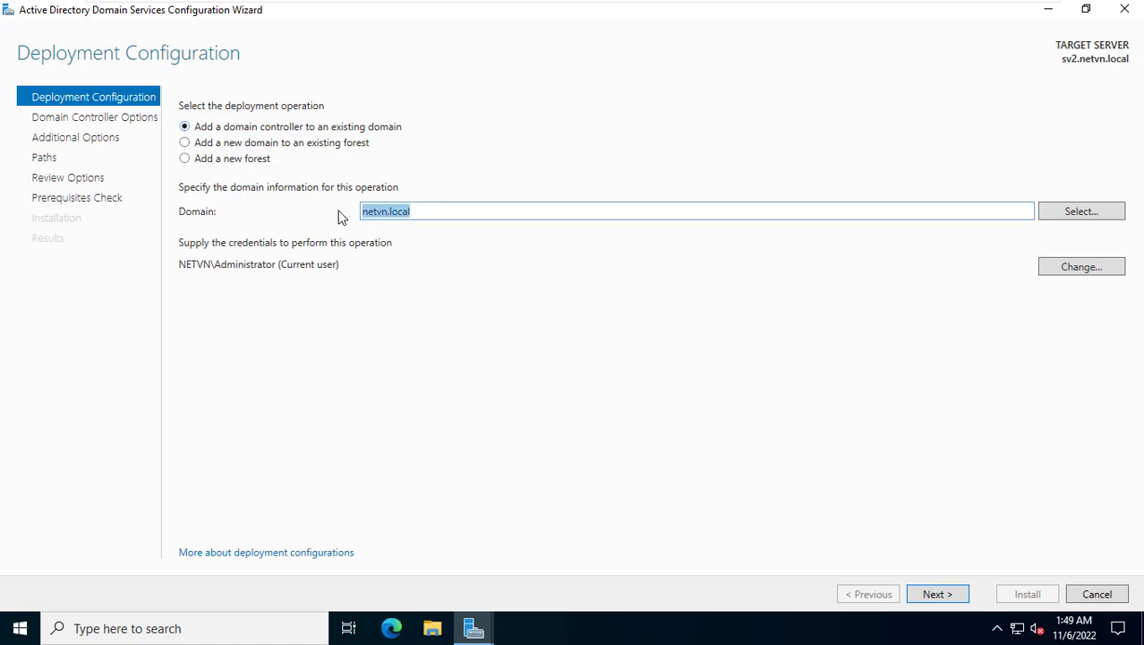
left_click(441, 238)
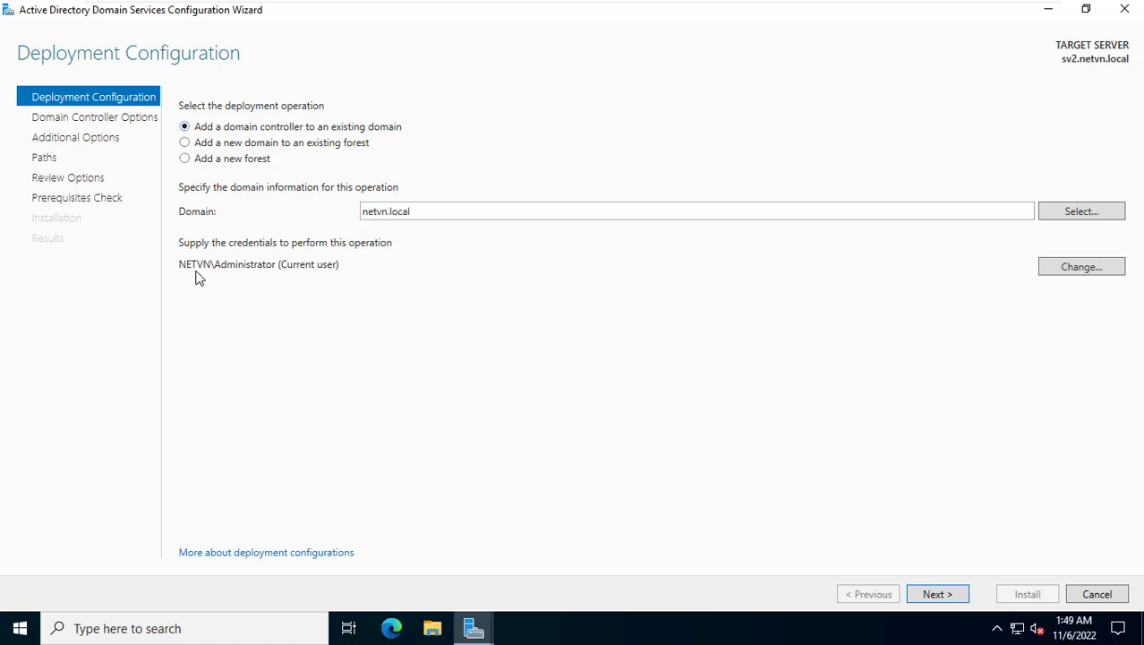
left_click(935, 592)
left_click(475, 234)
key("ctrl+v")
left_click(492, 255)
key("ctrl+v")
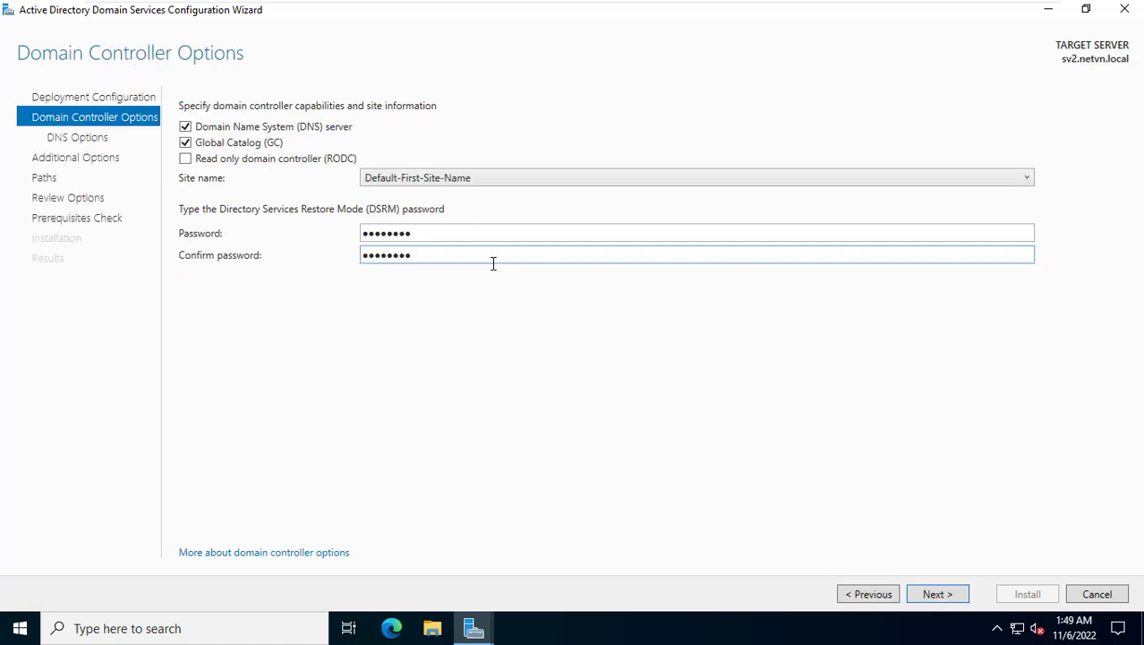
Step: Replicate from sv1.netvn.local, keep default paths, and proceed to the prerequisites check
left_click(936, 595)
left_click(938, 594)
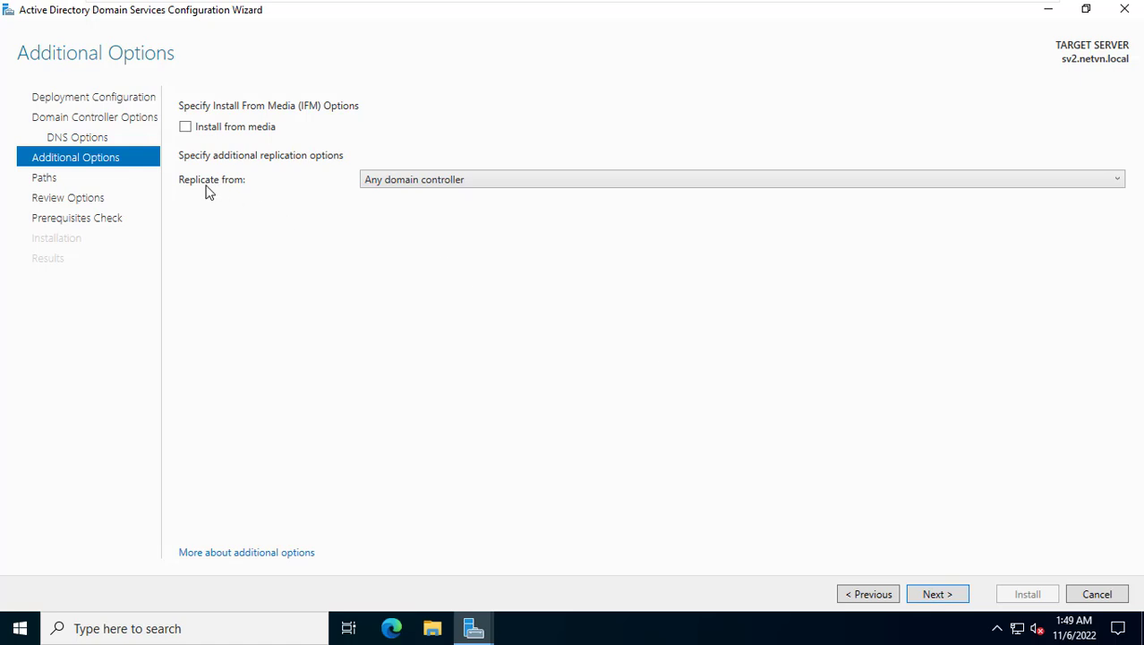
left_click(436, 181)
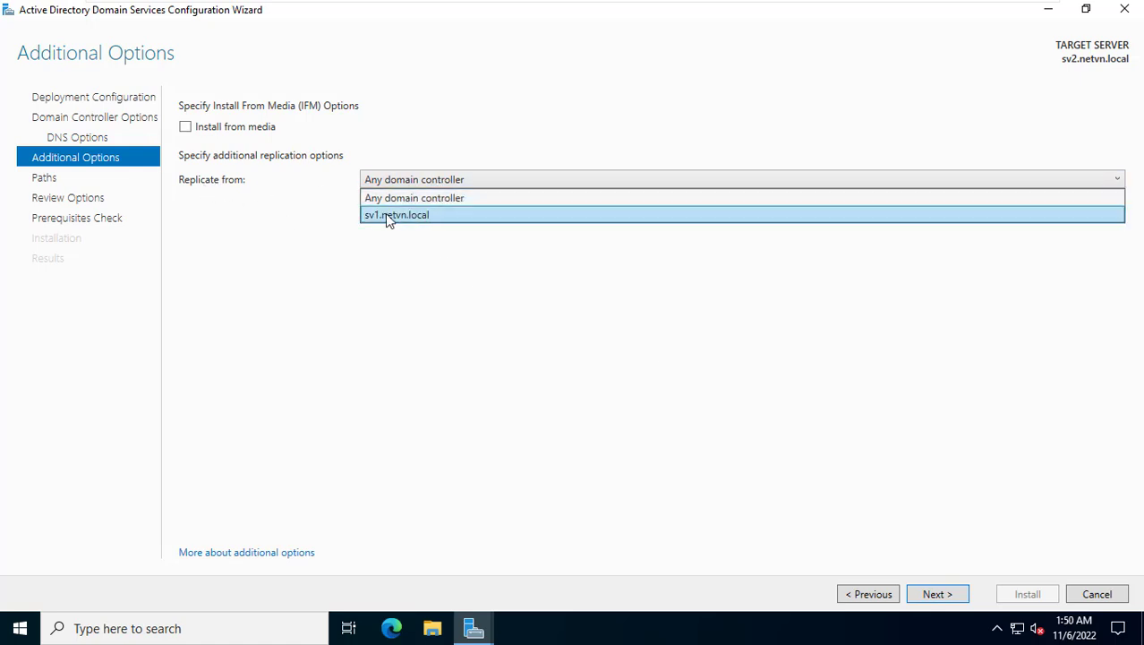
left_click(430, 219)
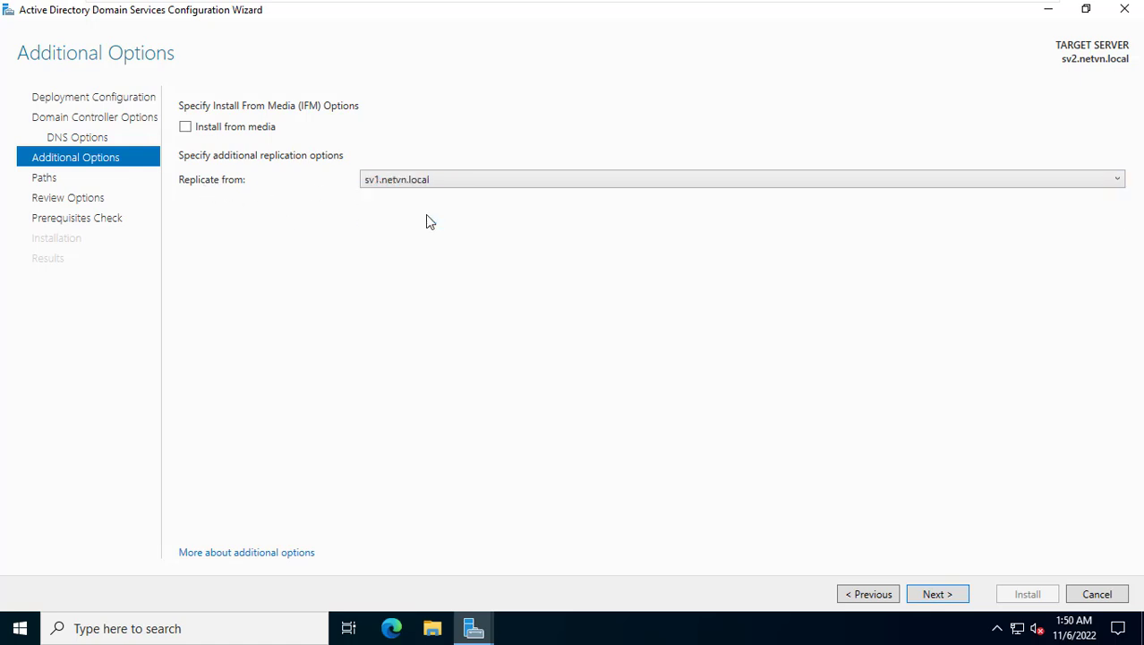
left_click(951, 598)
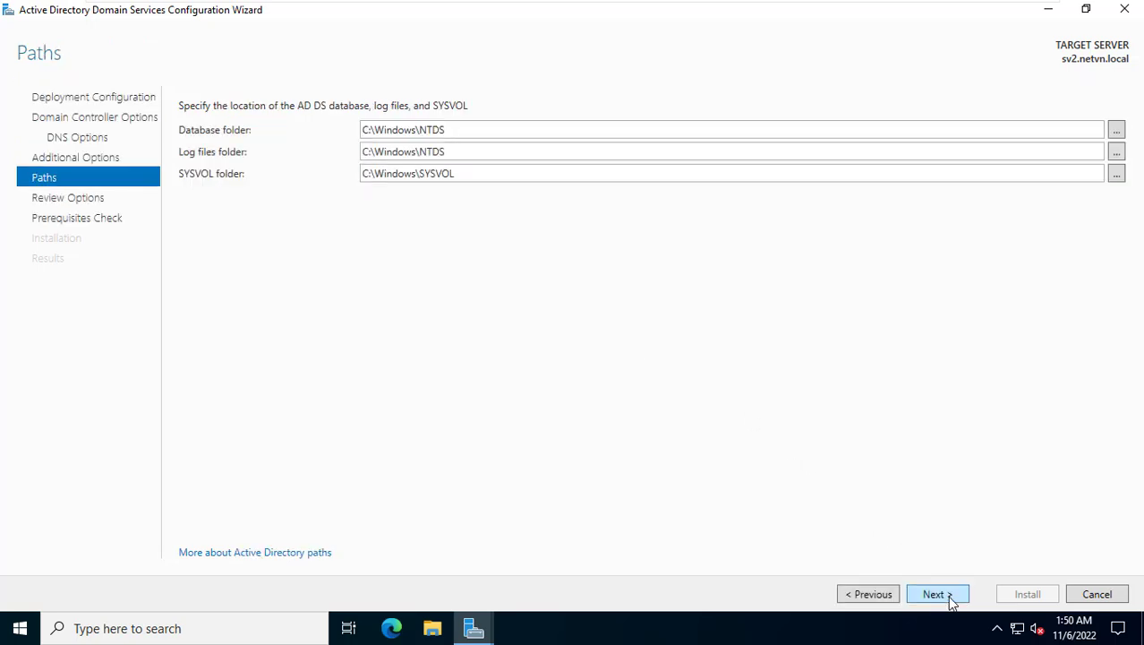
left_click(943, 600)
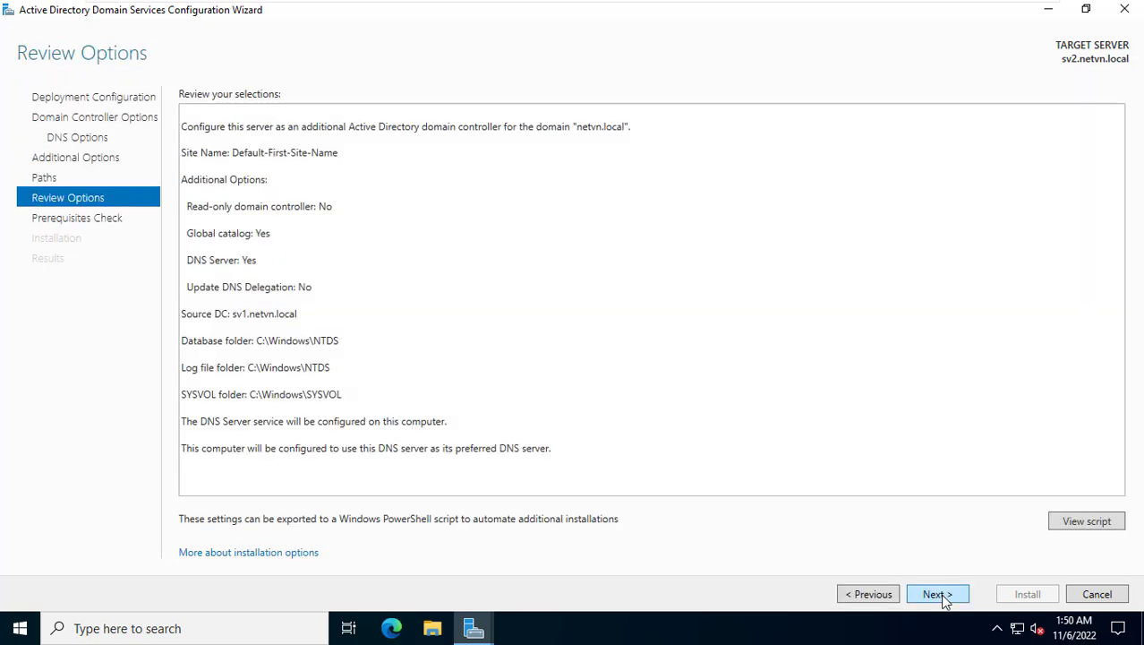
left_click(943, 600)
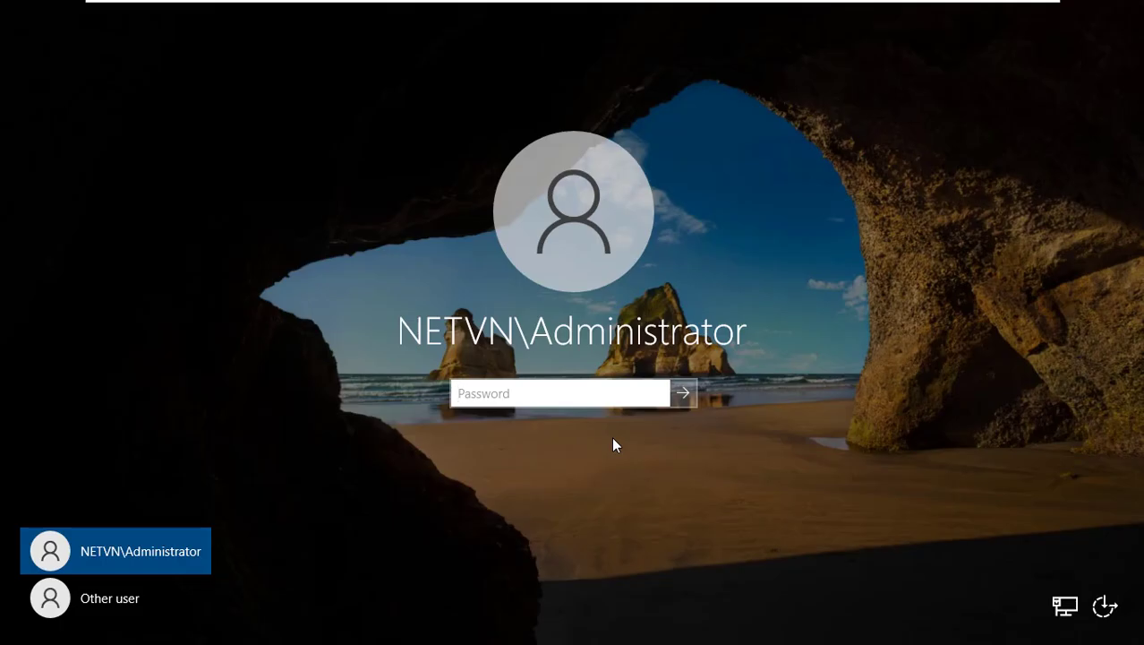
Step: Sign back in to sv2 as domain administrator and view its Local Server properties and Tools menu
type("•••••")
type("•••••••")
key("Return")
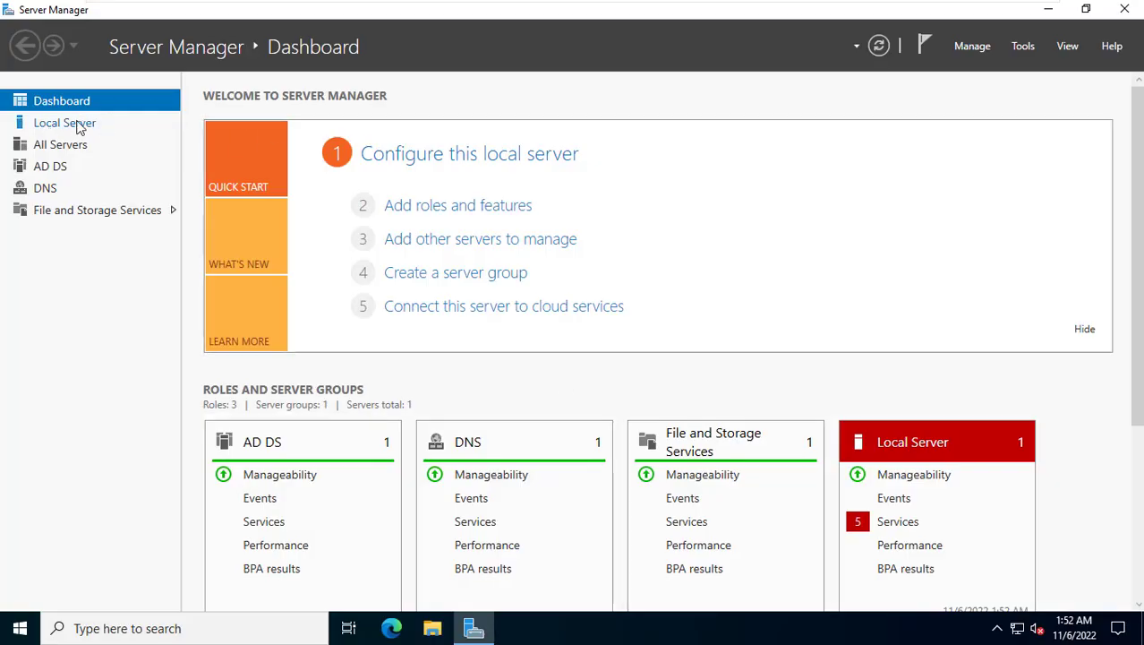
left_click(77, 131)
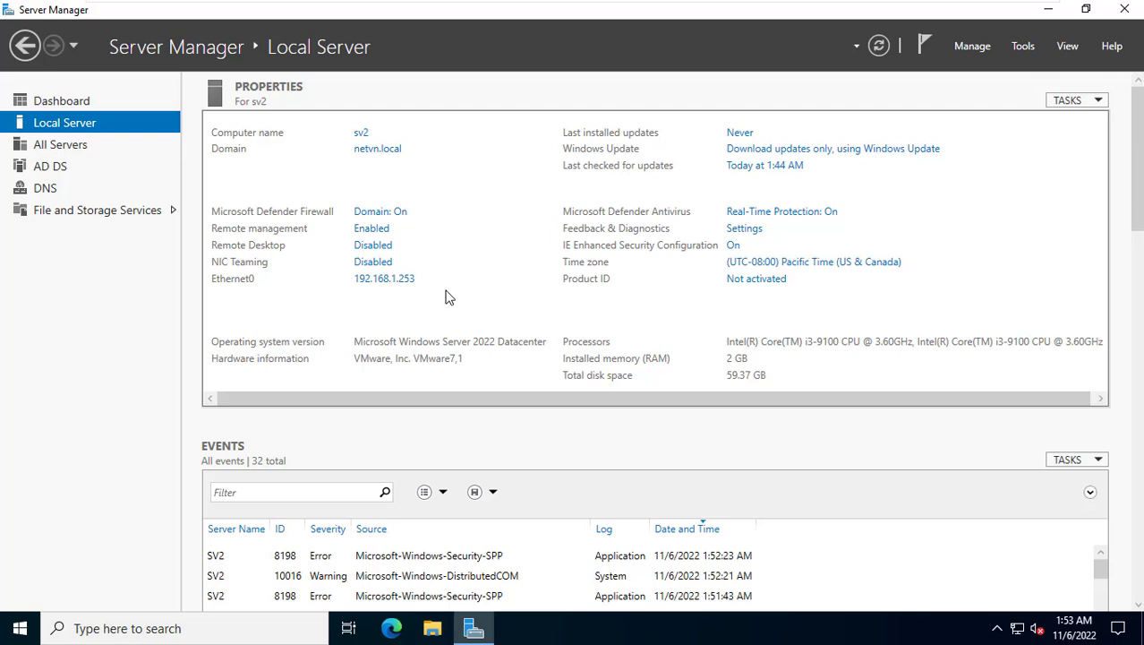
left_click(1024, 47)
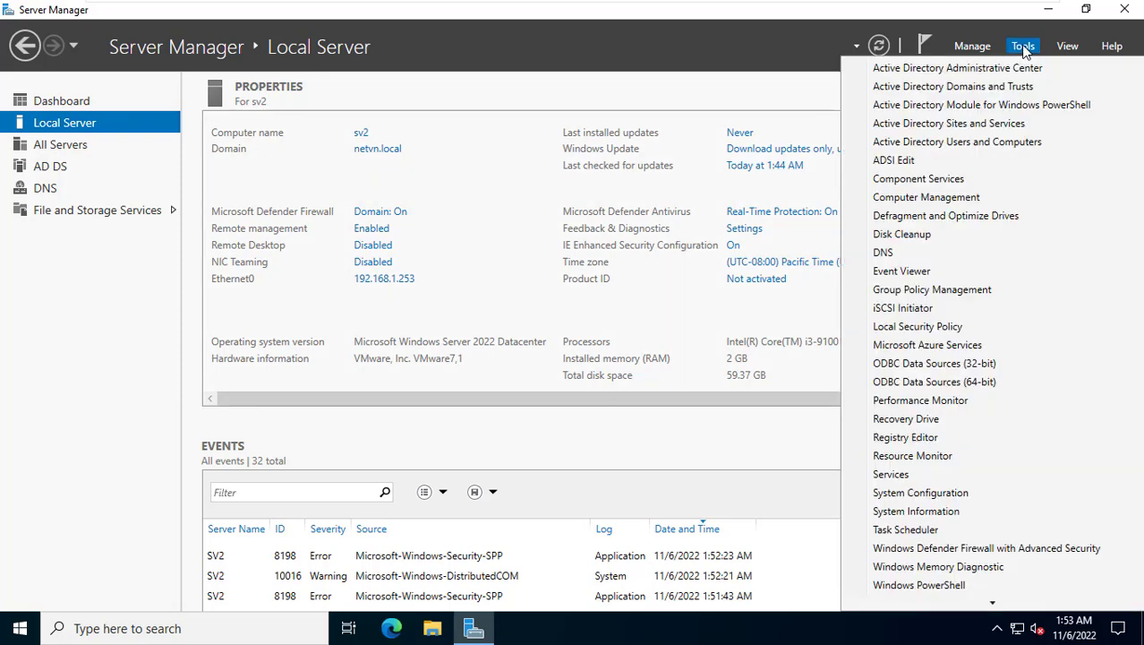
left_click(979, 148)
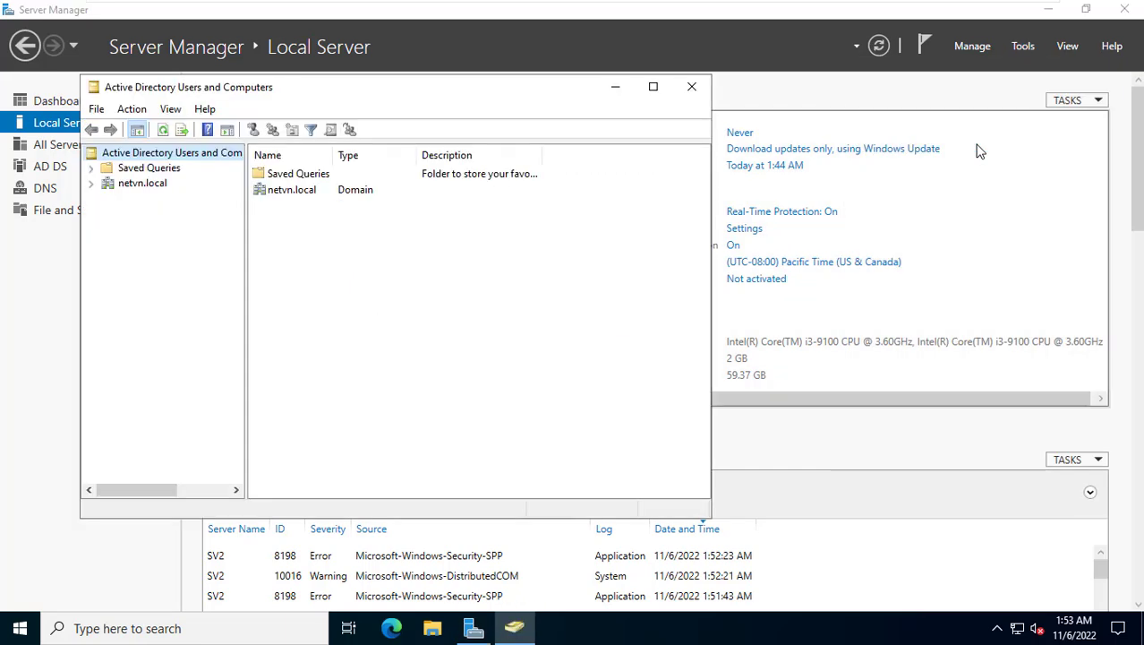
left_click(654, 87)
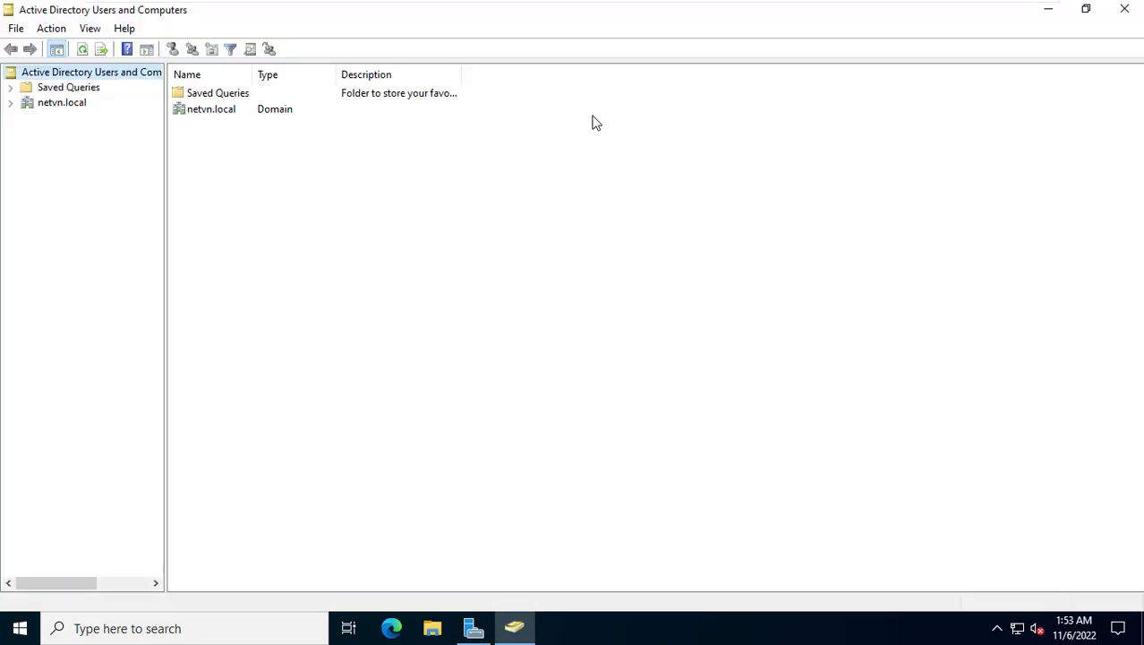
left_click(63, 103)
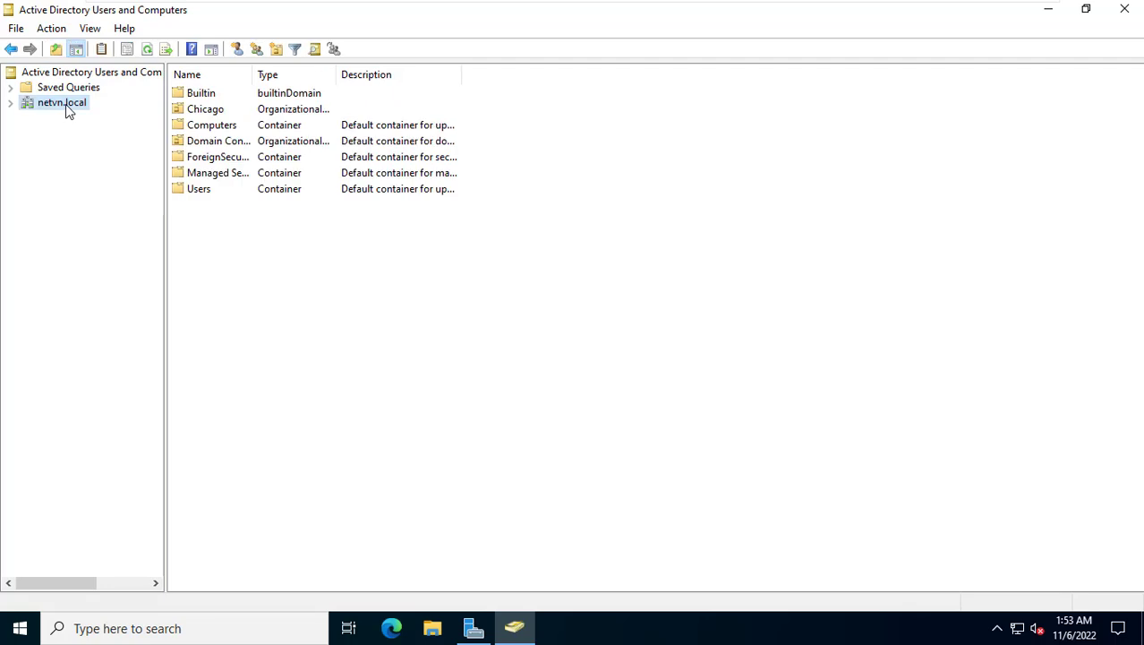
left_click_drag(253, 74, 335, 74)
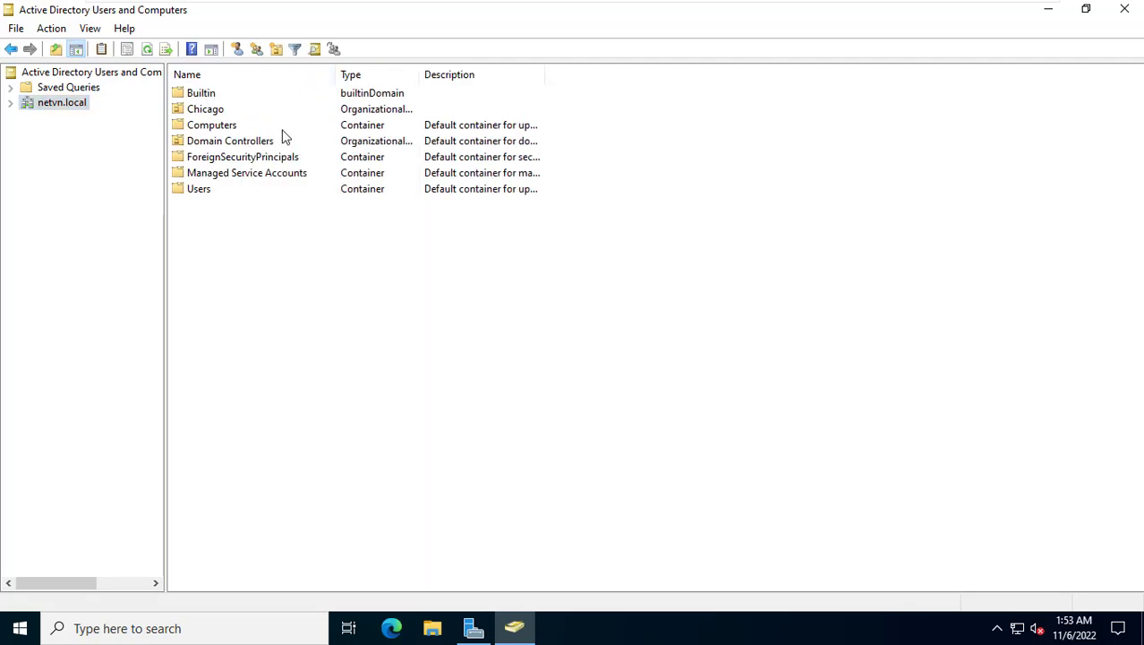
double_click(245, 143)
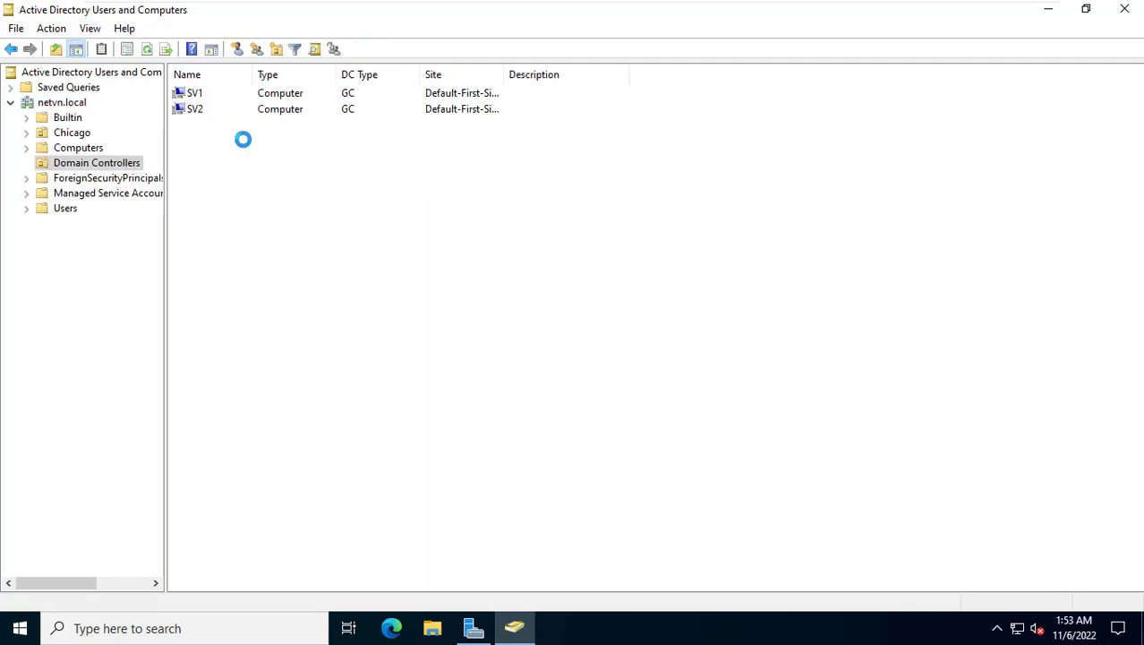
left_click(188, 93)
left_click(188, 111)
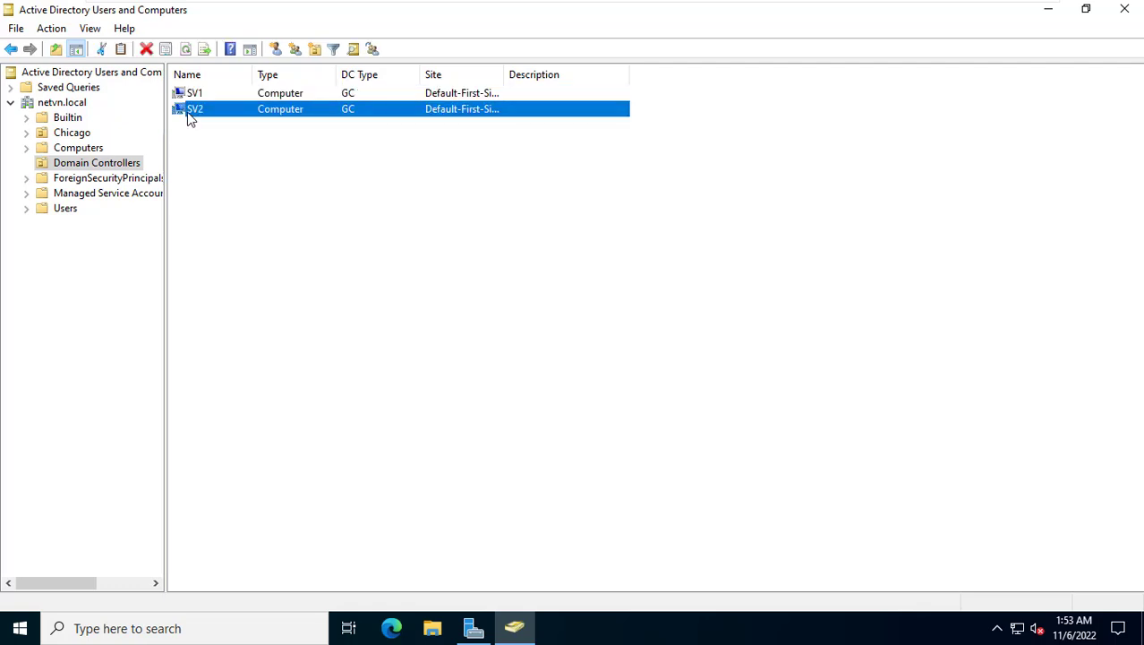
left_click(73, 136)
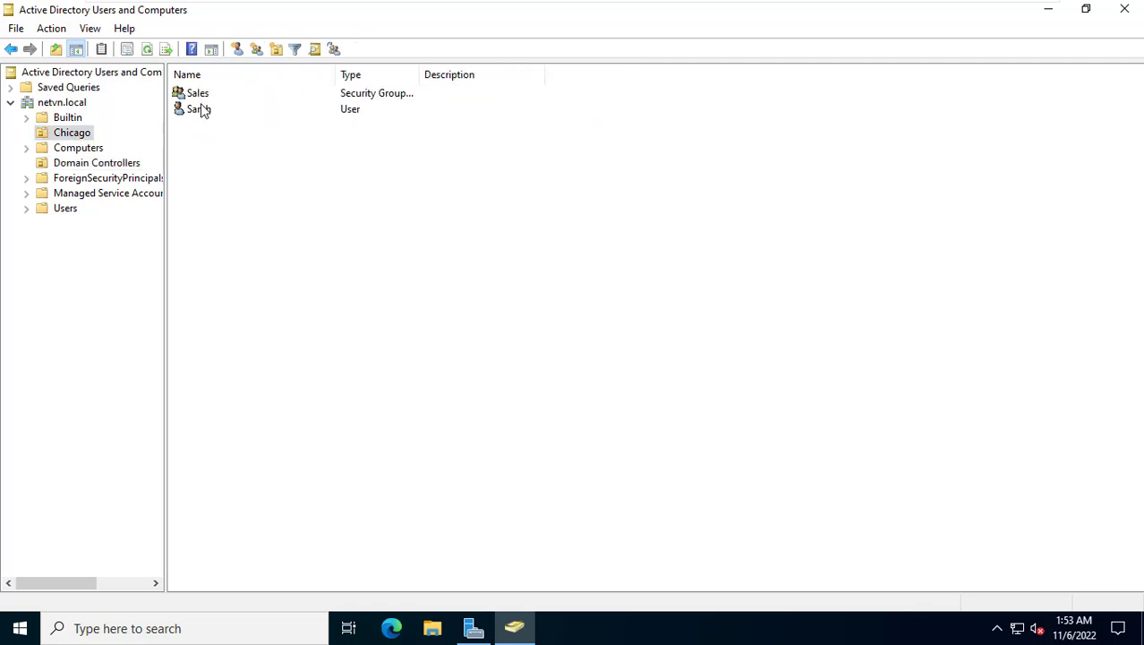
left_click(205, 99)
left_click(203, 112)
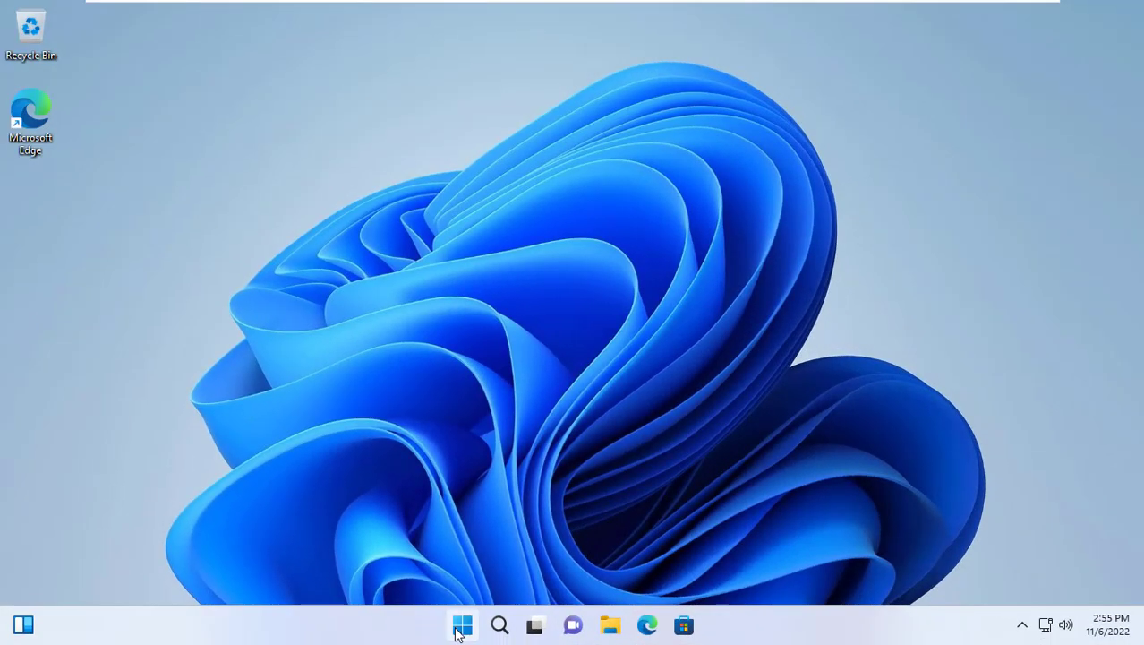
Step: Open Network Connections from Advanced network settings and bring up the Ethernet0 adapter's actions
right_click(460, 628)
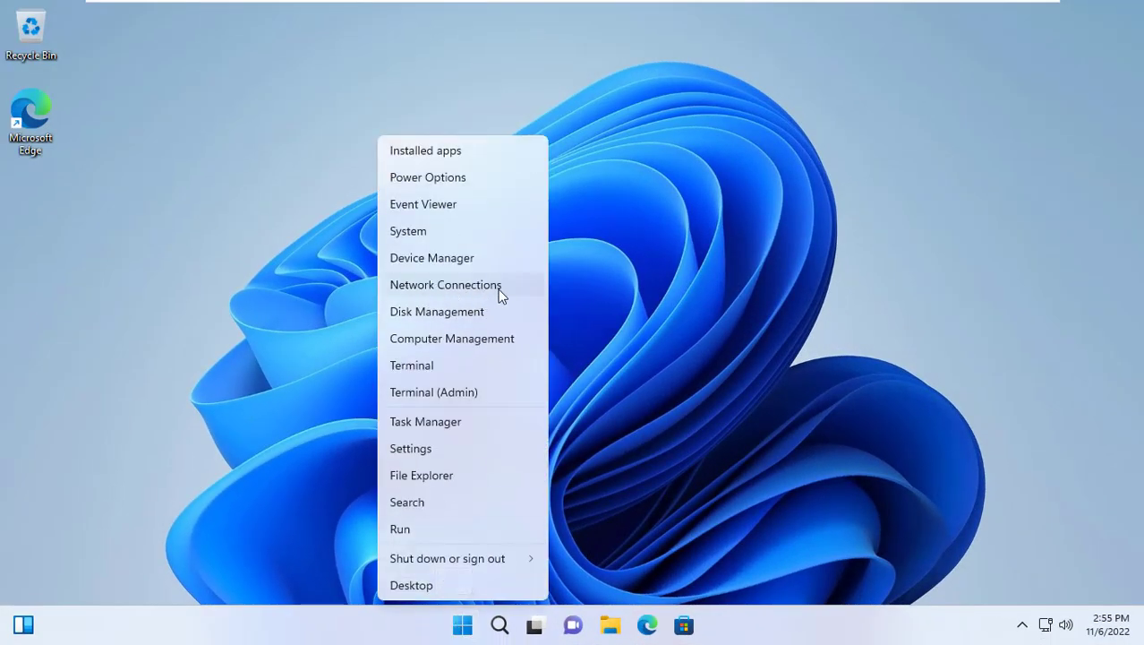
left_click(444, 288)
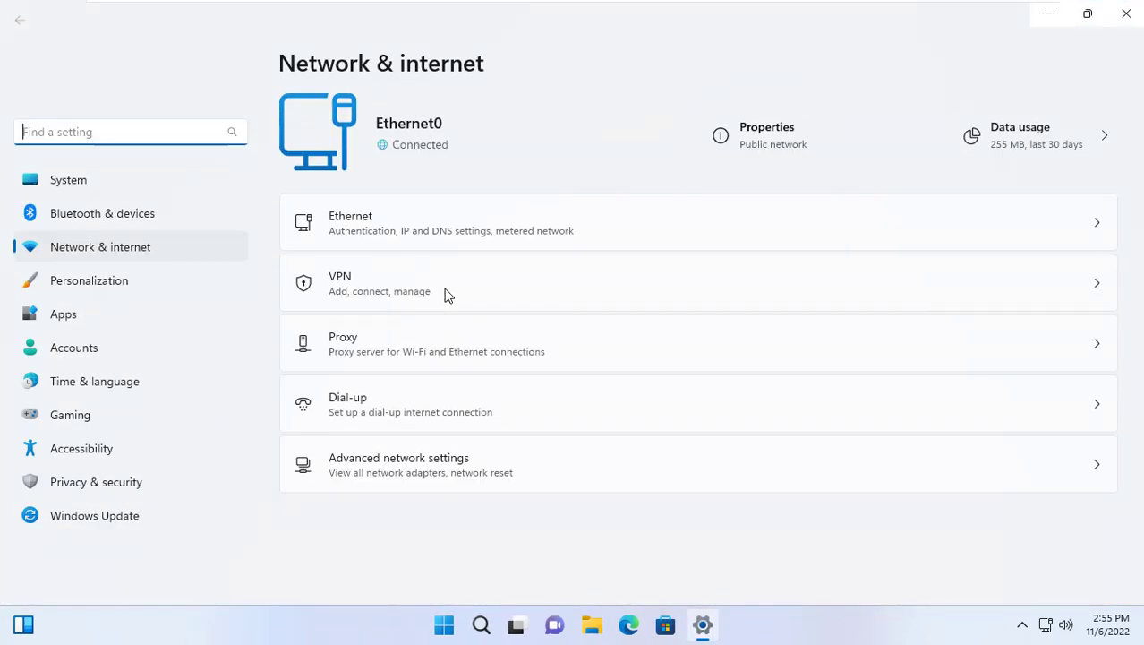
left_click(408, 466)
scroll(404, 462, "down", 2)
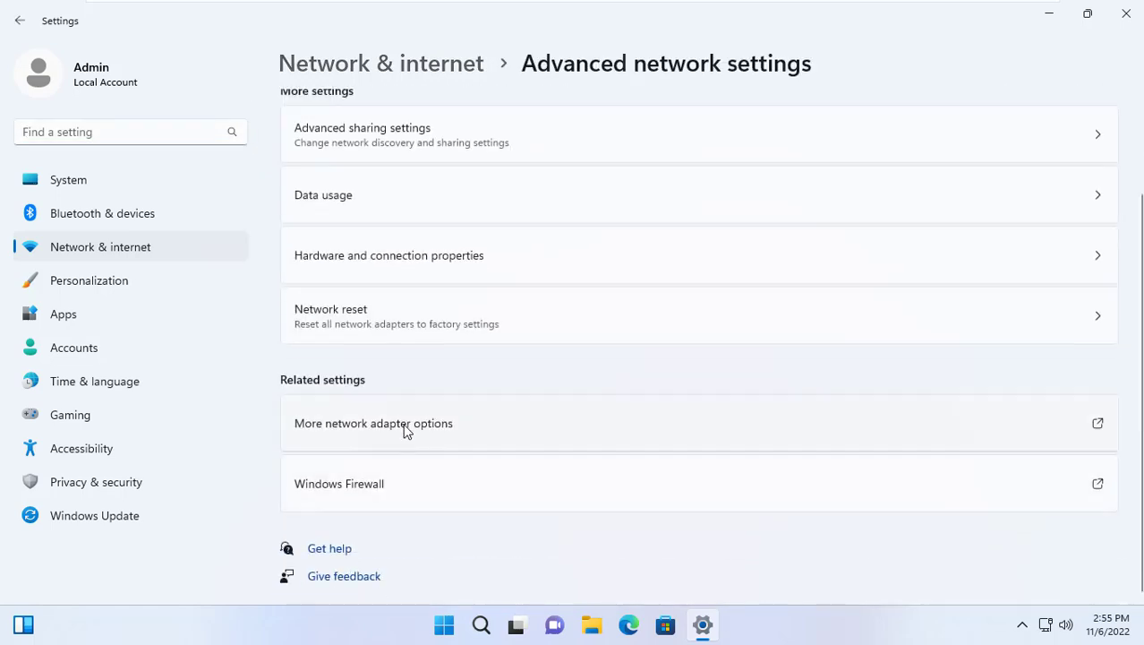
left_click(405, 431)
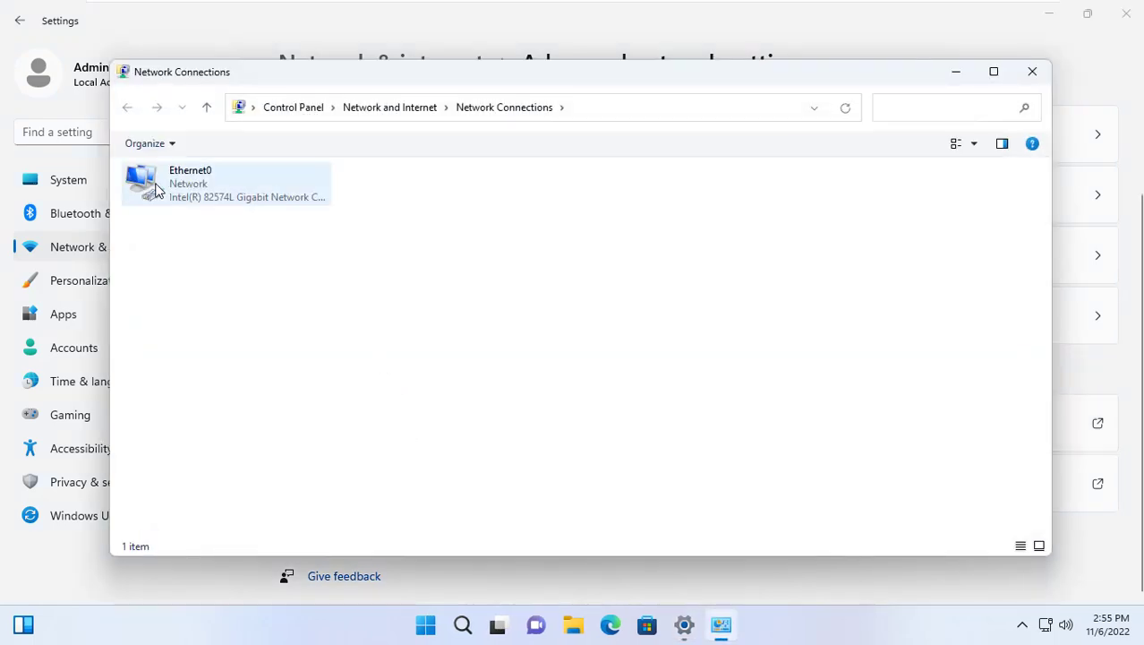
left_click(155, 188)
right_click(157, 187)
Step: Turn off IPv6 in the Ethernet0 adapter properties and bring up its IPv4 settings
left_click(197, 344)
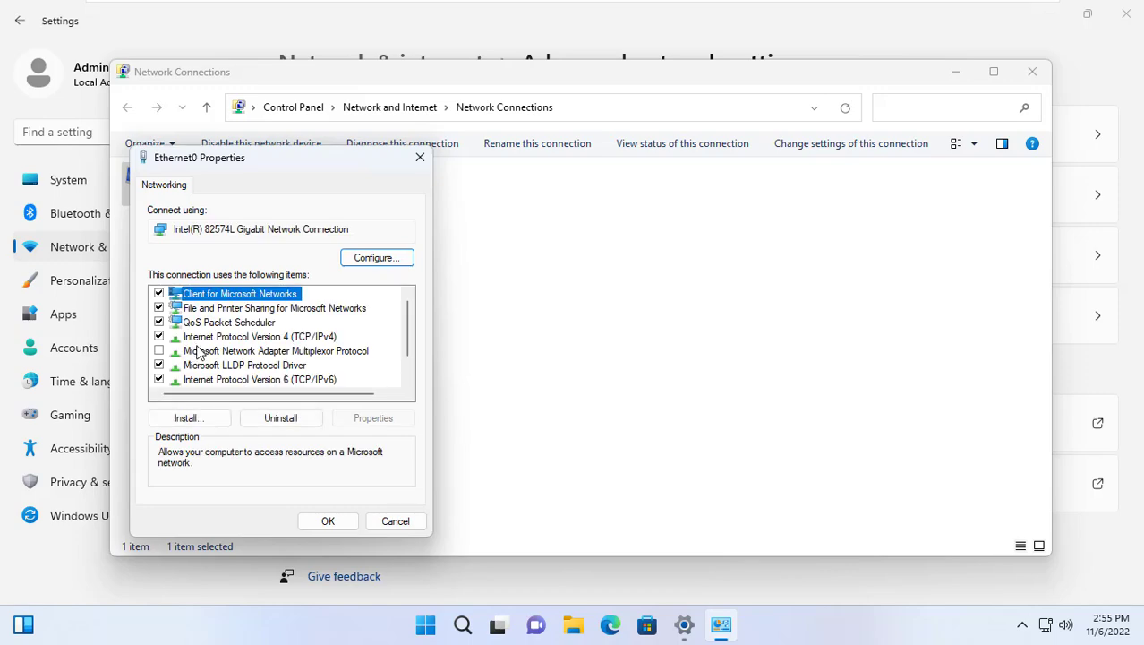
left_click(160, 379)
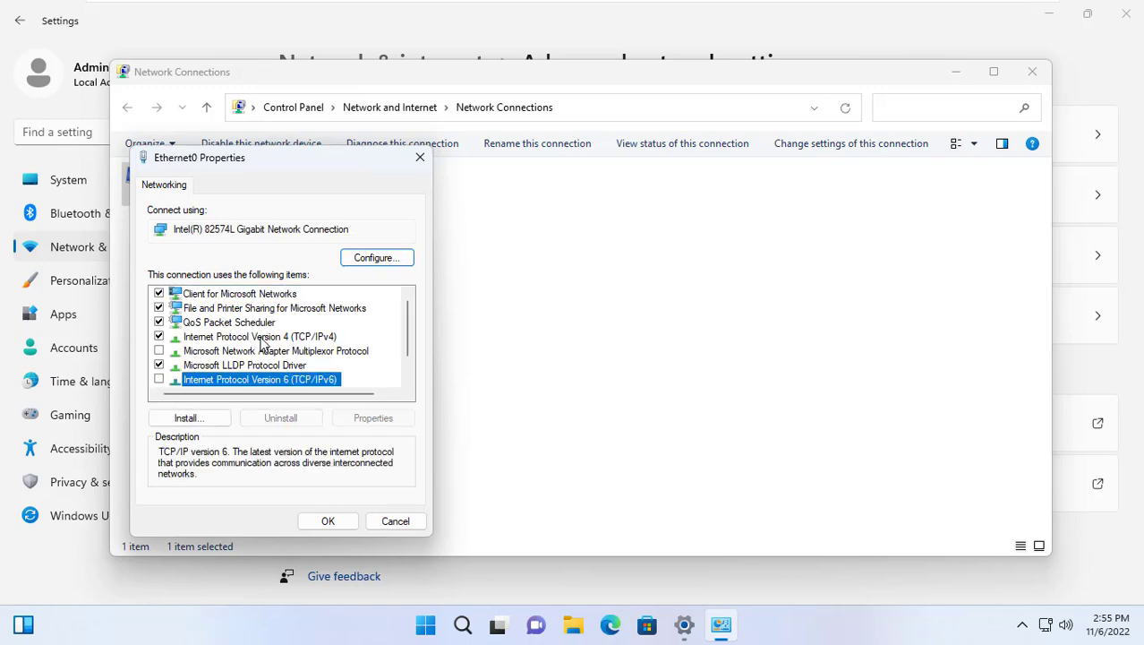
double_click(263, 338)
left_click_drag(343, 233, 618, 173)
Step: Set Ethernet0's DNS servers to 192.168.1.254 and 192.168.1.253, apply, and close Network Connections
left_click(557, 398)
left_click(641, 416)
type("192.168.")
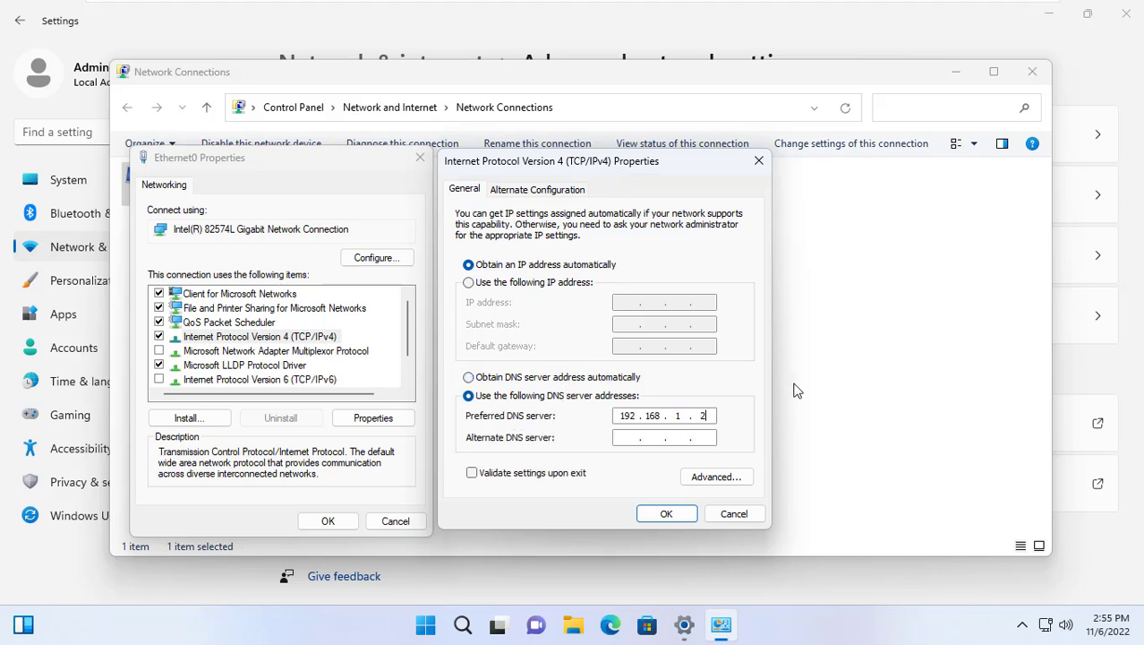
type("192.168.")
left_click_drag(694, 412, 729, 434)
left_click(666, 513)
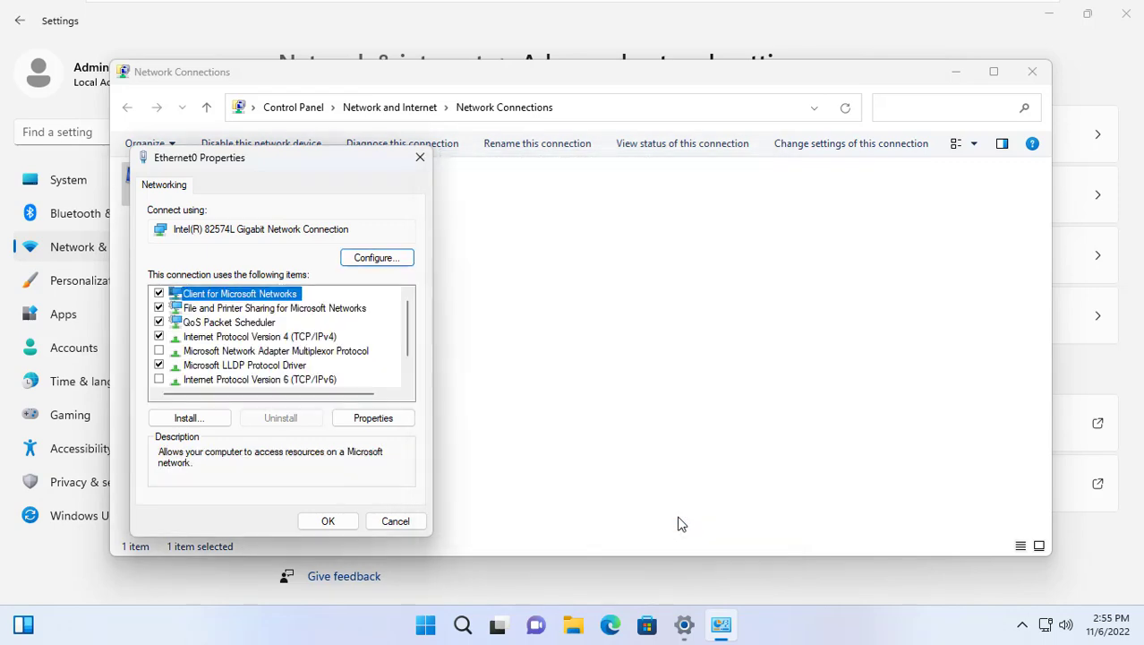
left_click(352, 524)
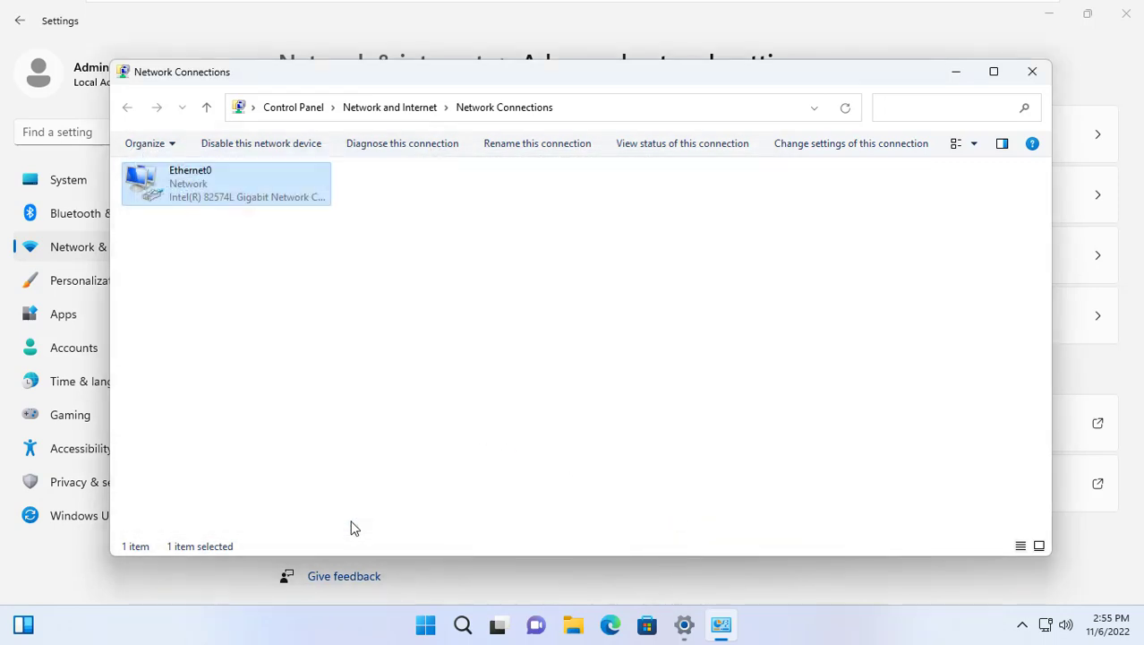
left_click(1036, 75)
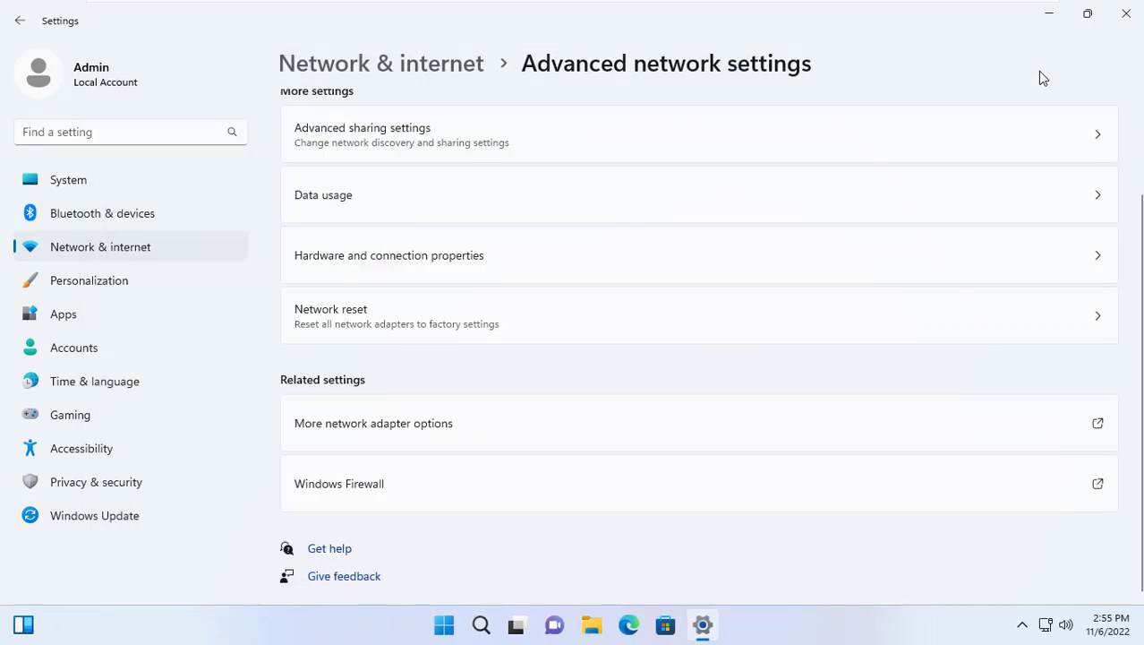
Step: Under System > About, enter computer name CL01 and domain netvn.local in the name change dialog
left_click(82, 185)
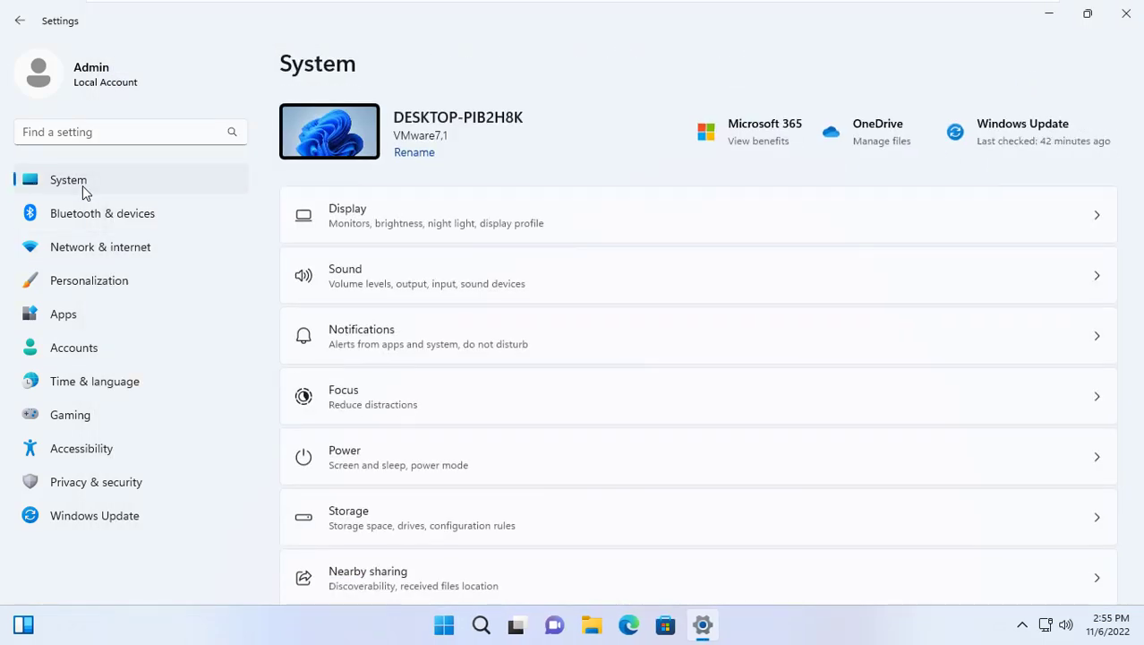
scroll(477, 214, "down", 6)
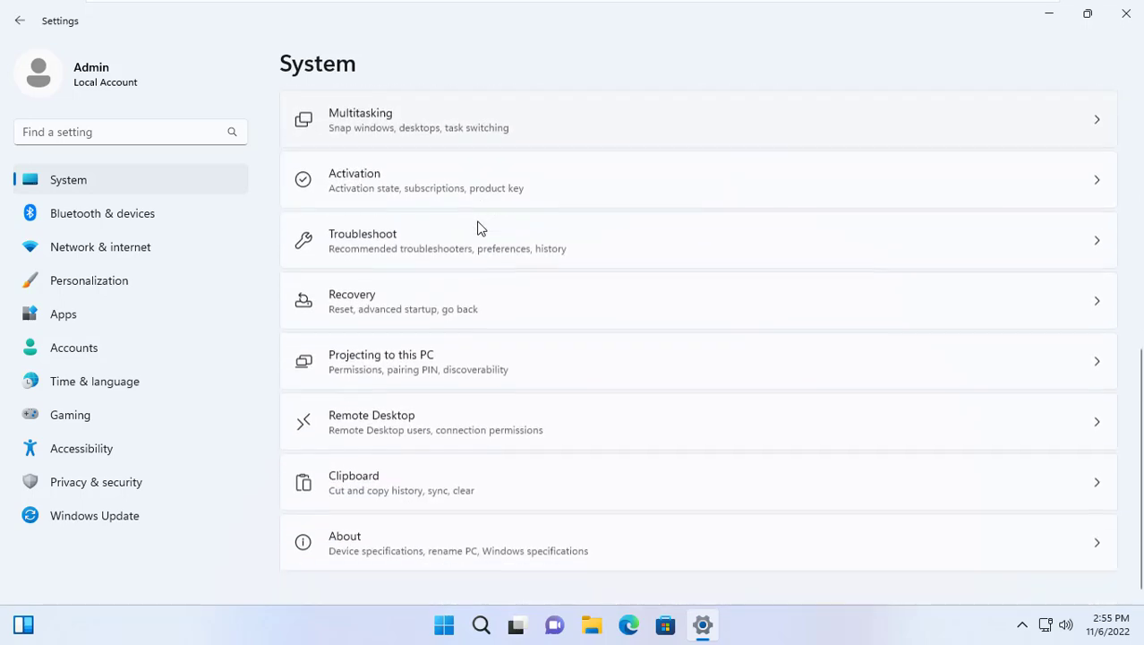
left_click(312, 550)
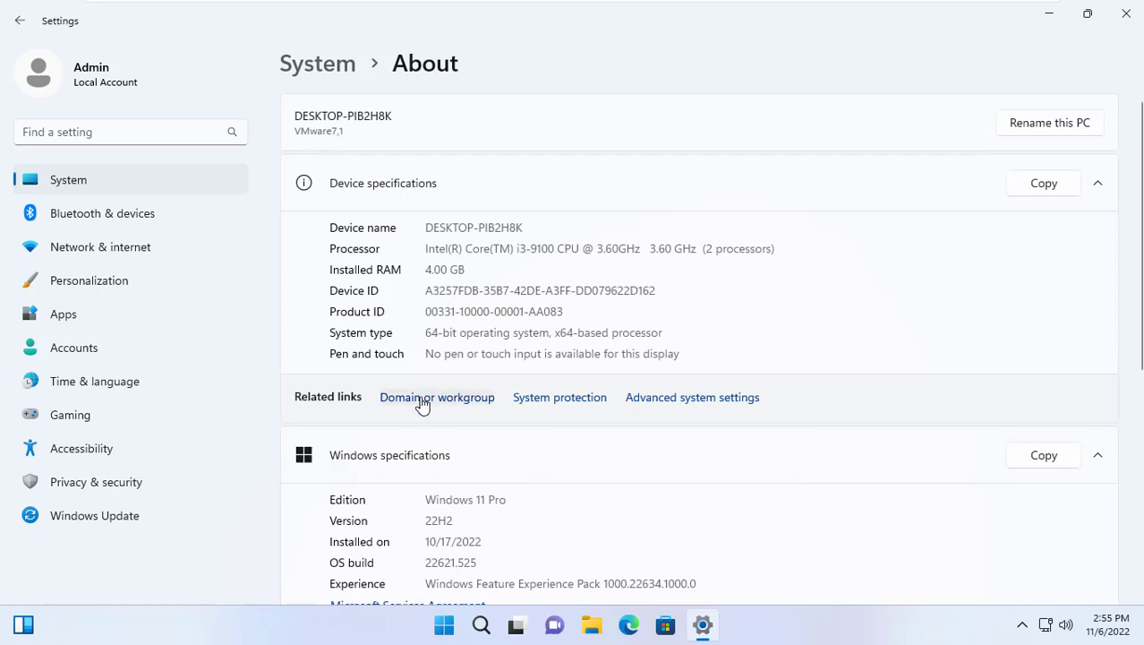
left_click(427, 401)
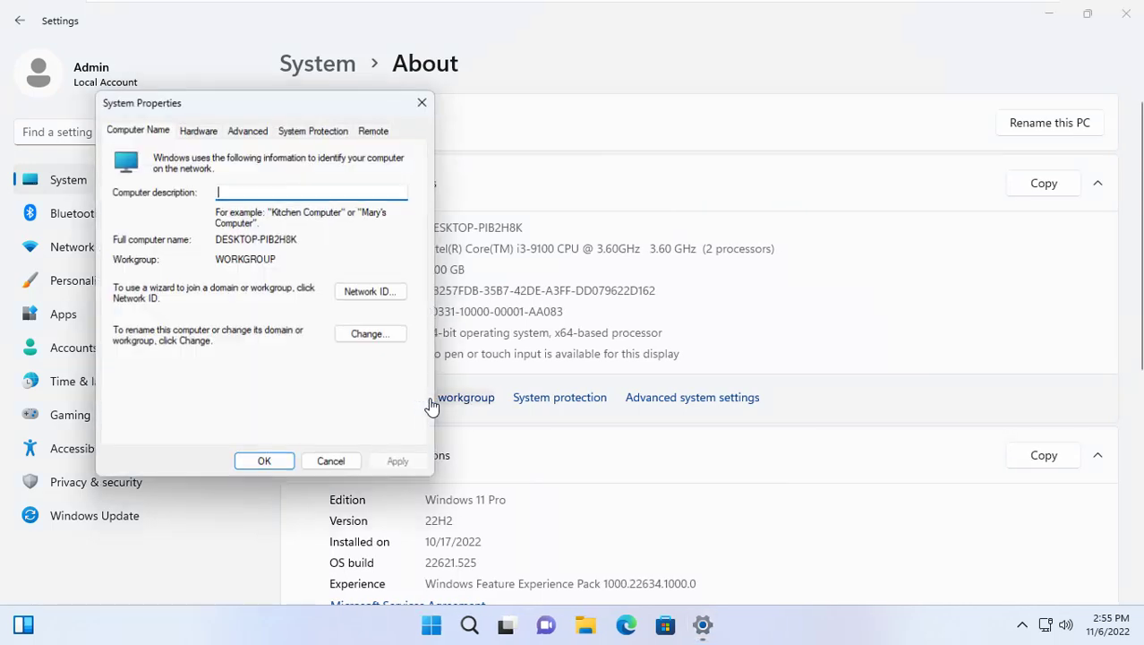
left_click(368, 337)
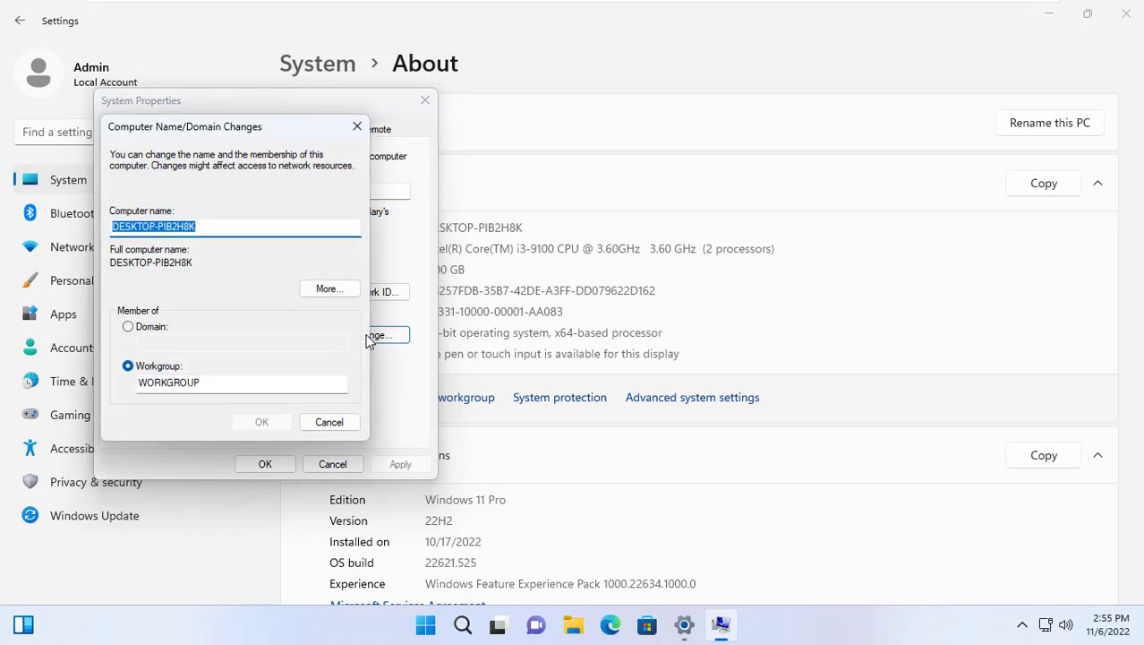
type("CL01")
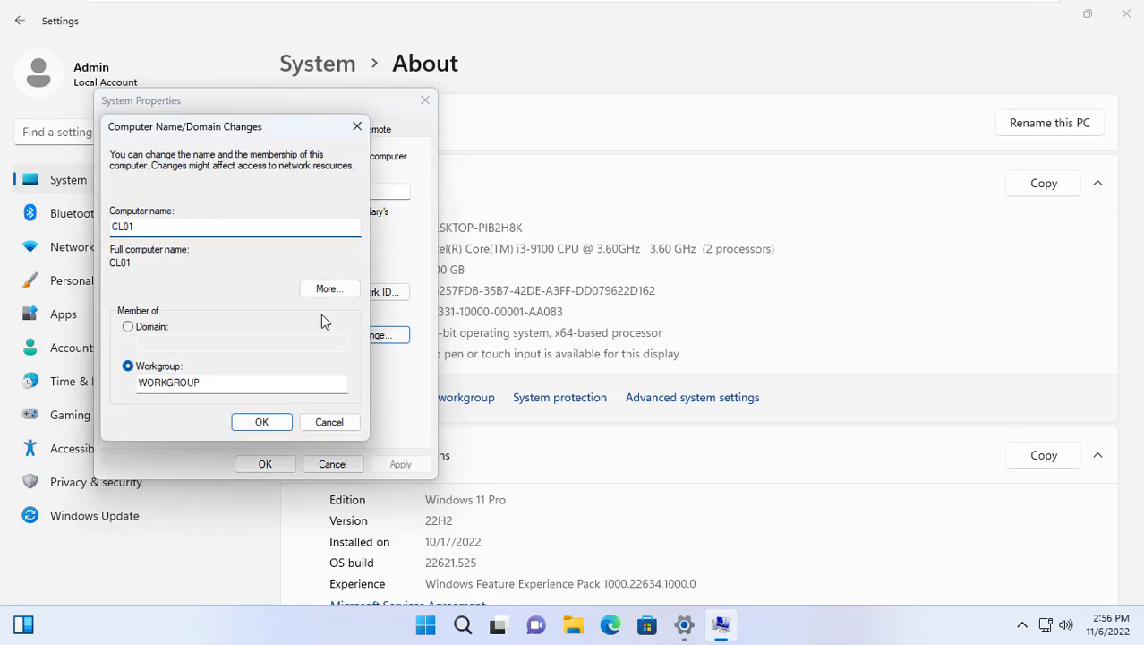
left_click_drag(201, 231, 92, 226)
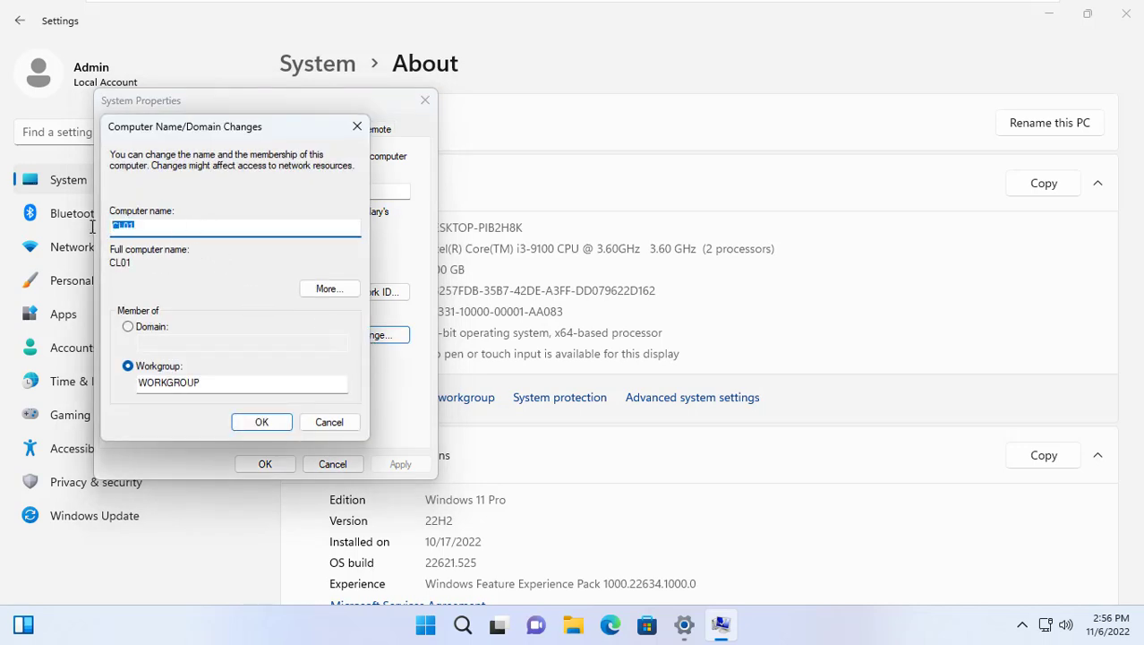
left_click(146, 328)
type("n")
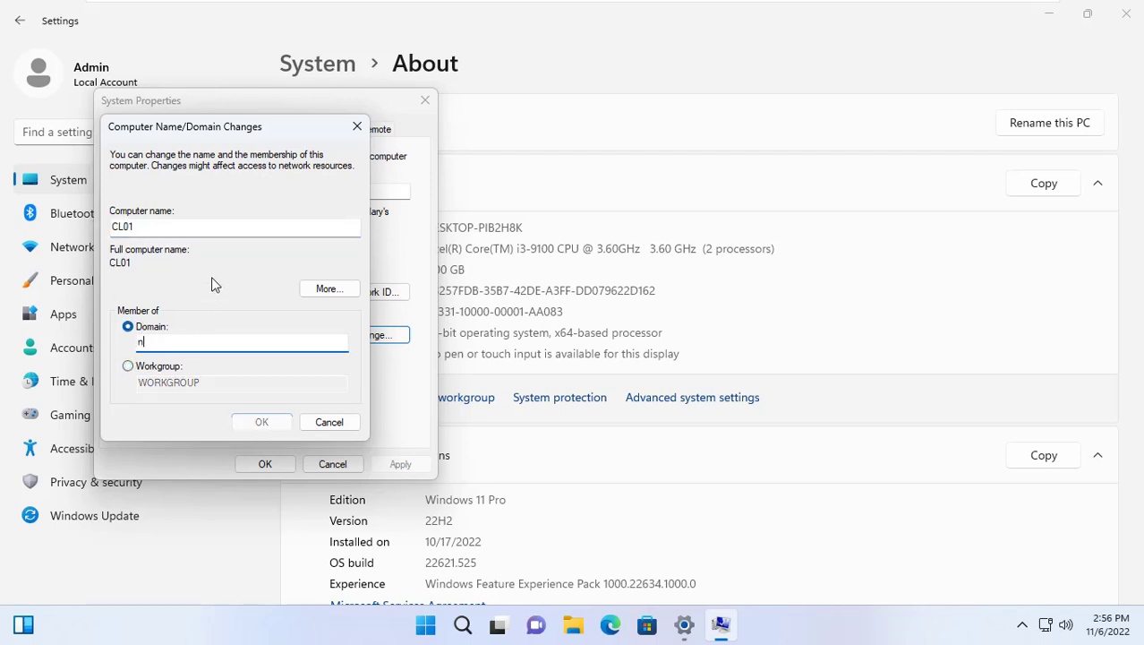
type("etvn.local")
Step: Confirm the domain join and authenticate with the domain Administrator account and its password
left_click(144, 330)
left_click(252, 423)
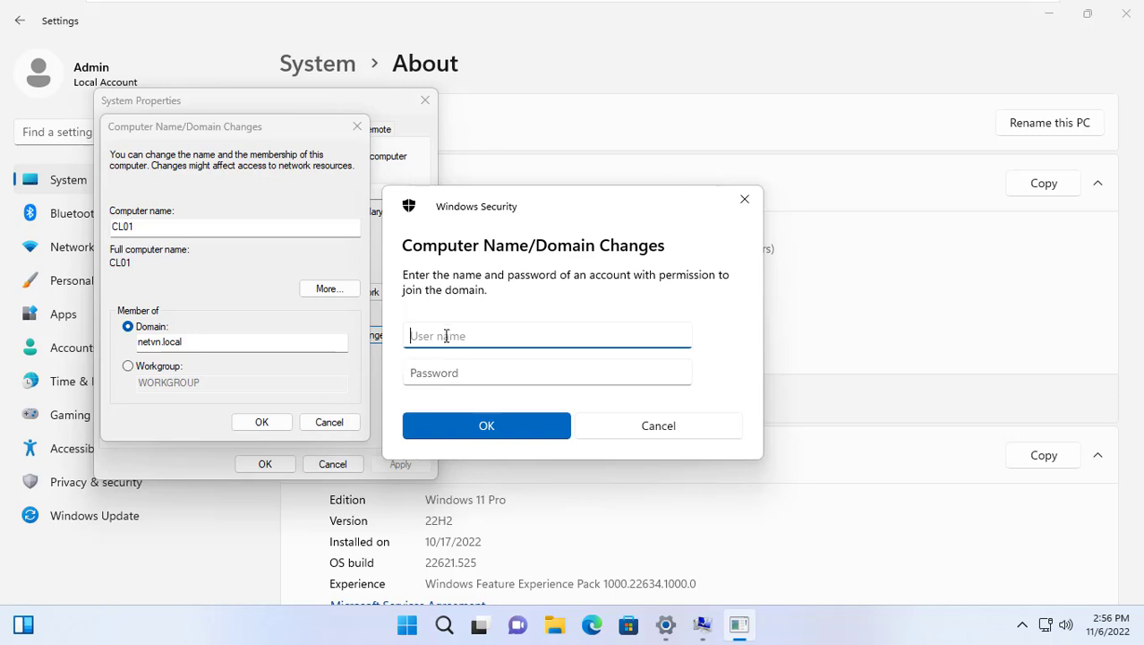
type("Administrator")
key("Tab")
type("•••••••••")
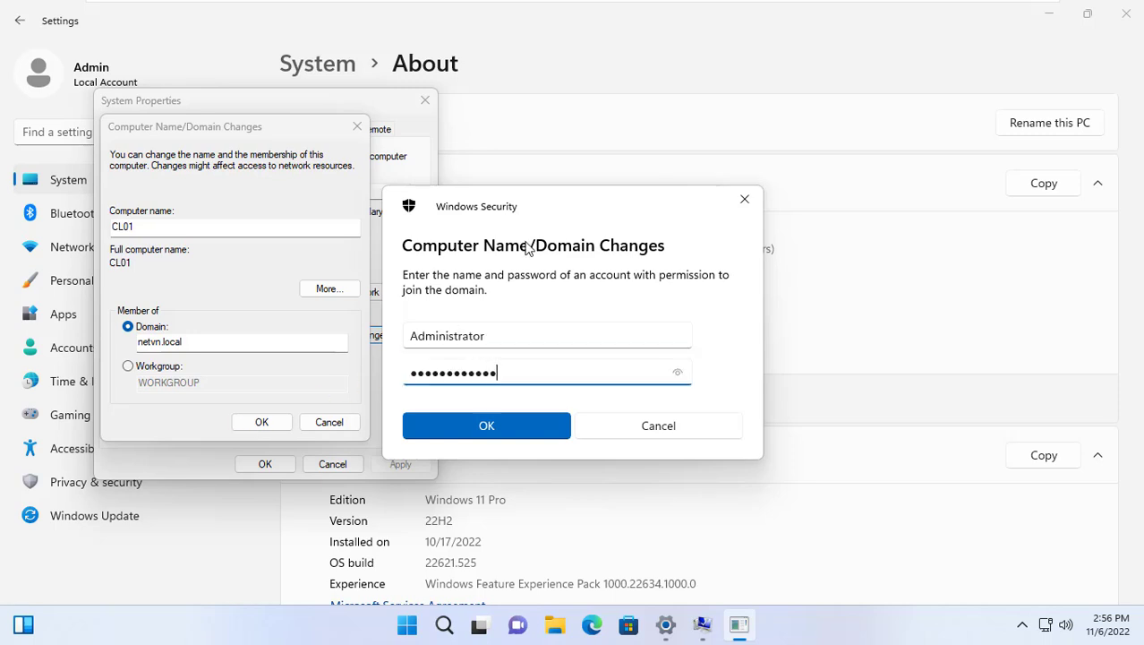
left_click(487, 426)
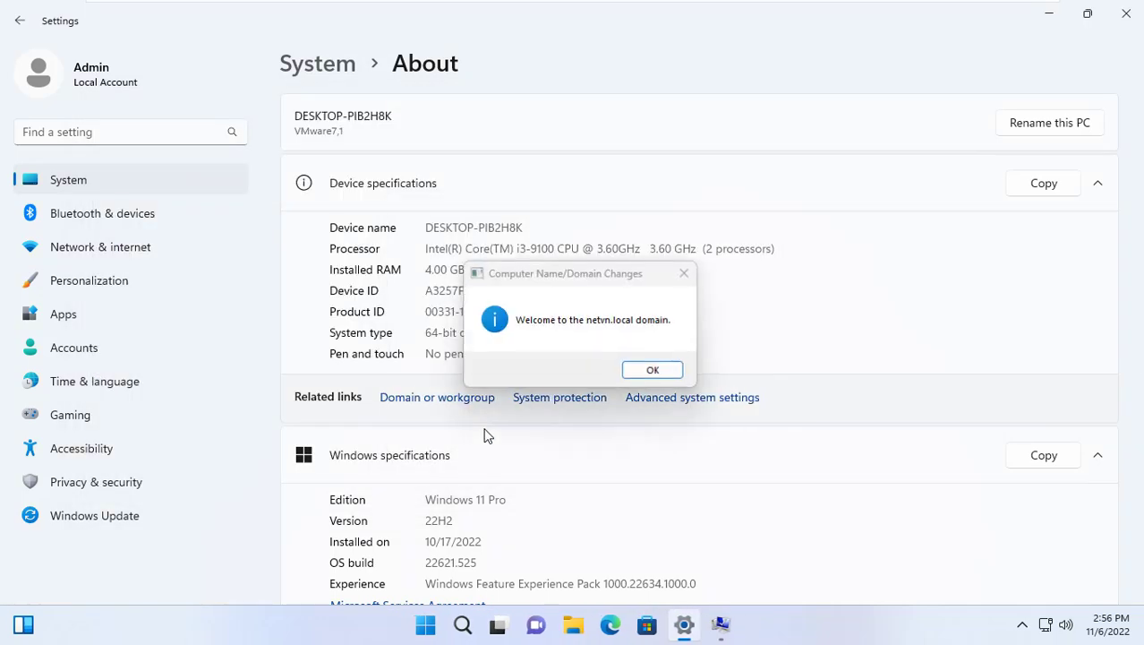
Step: Acknowledge the welcome and restart notices, close System Properties, and restart now
left_click(651, 371)
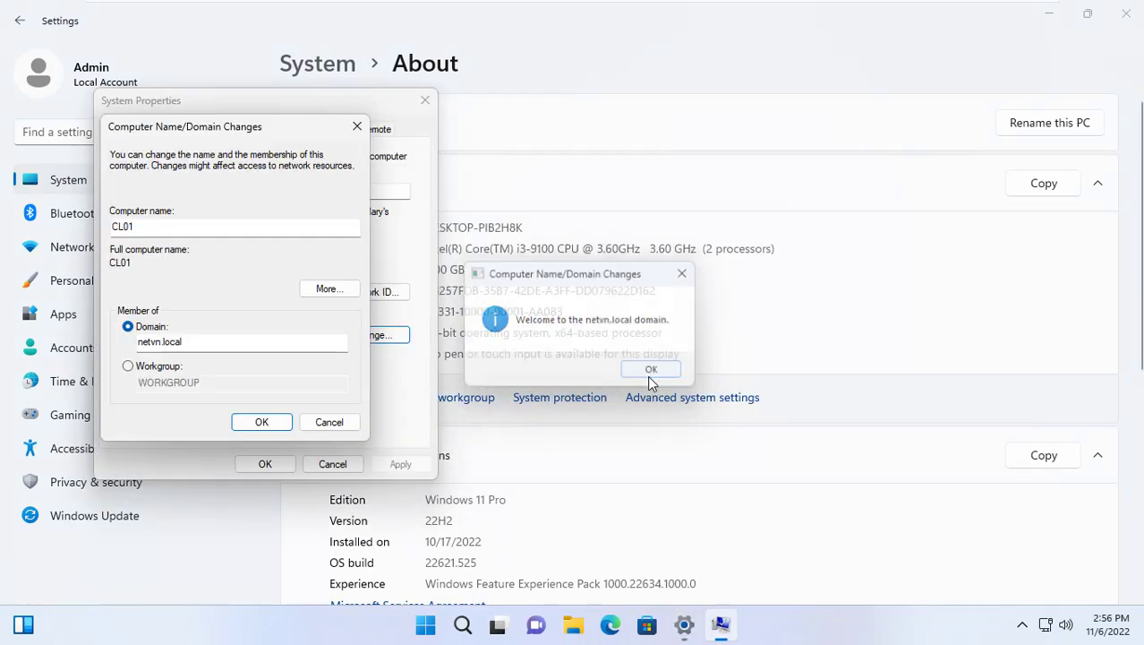
left_click(686, 337)
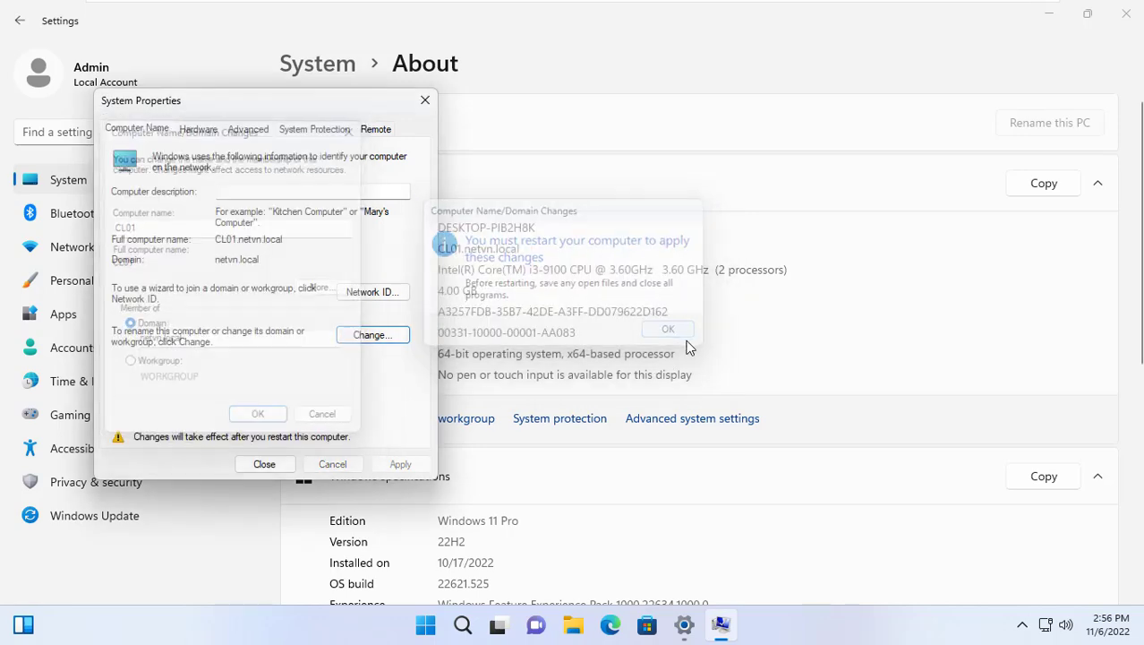
left_click(265, 464)
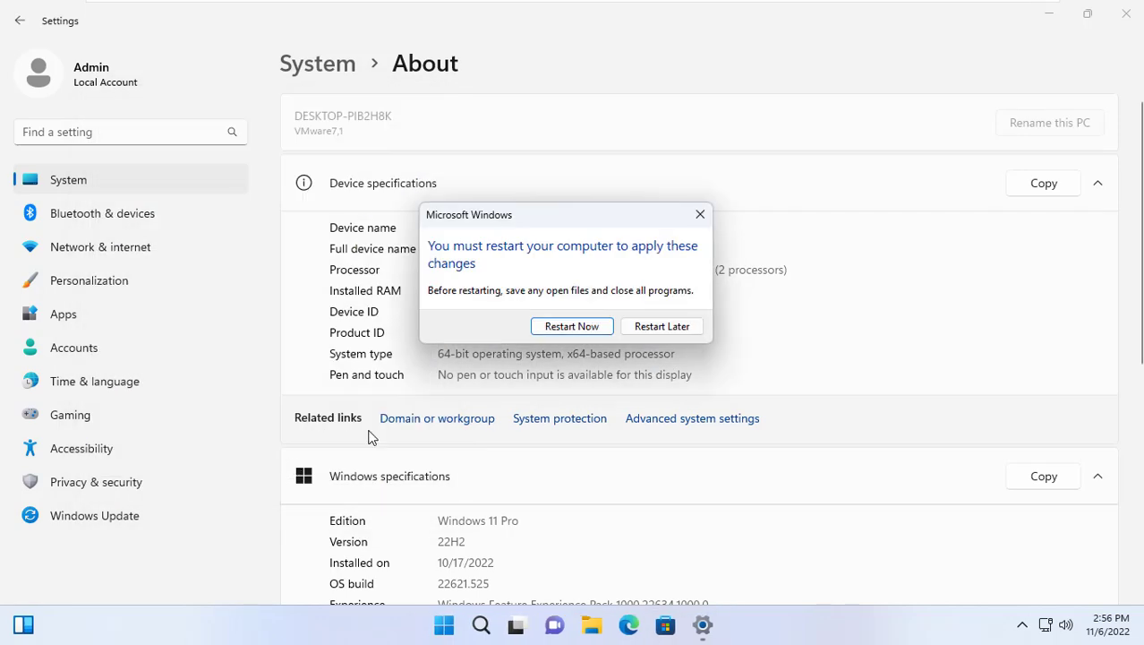
left_click(573, 326)
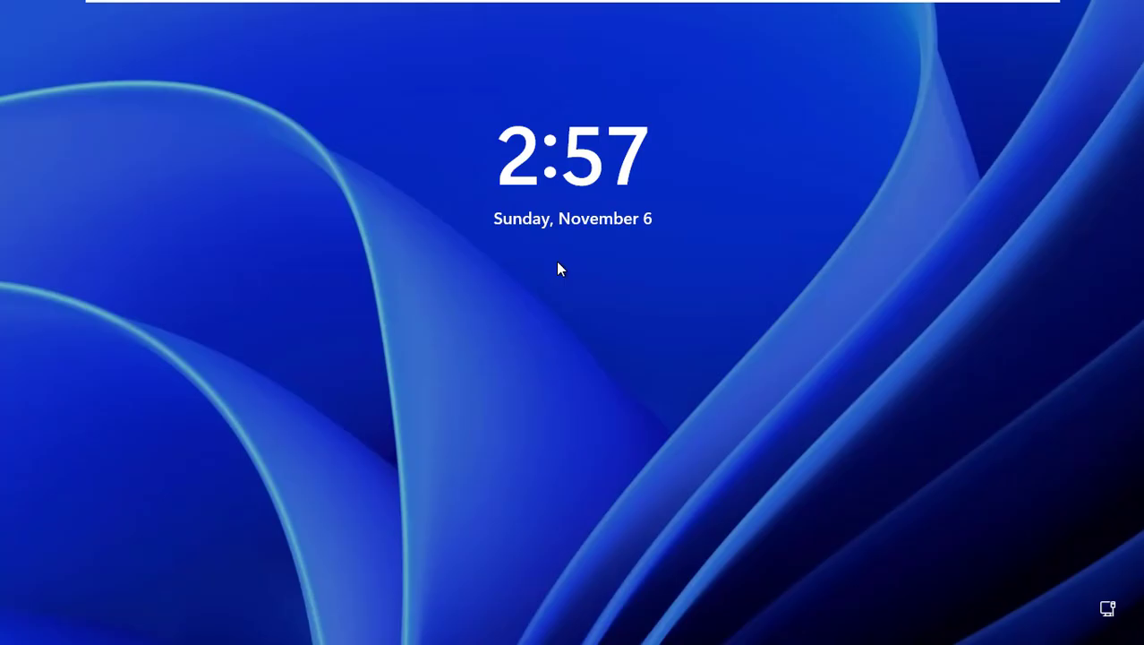
Step: Sign in as another user with the NETVN domain account and its password
left_click(556, 262)
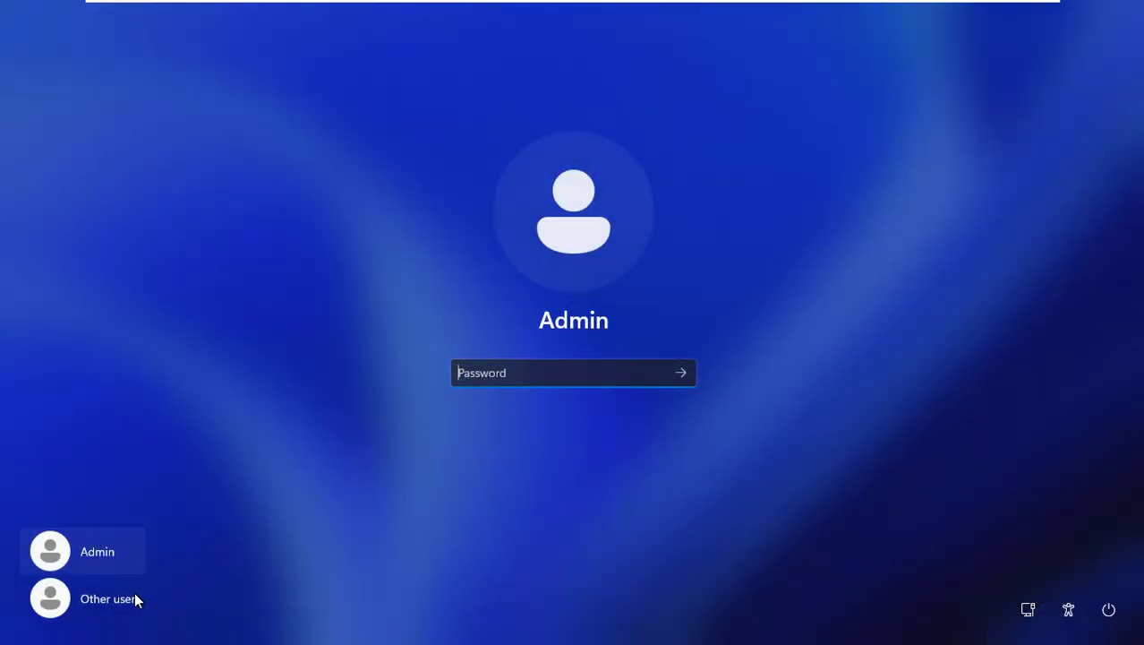
left_click(112, 600)
type("NETVN\\sarah")
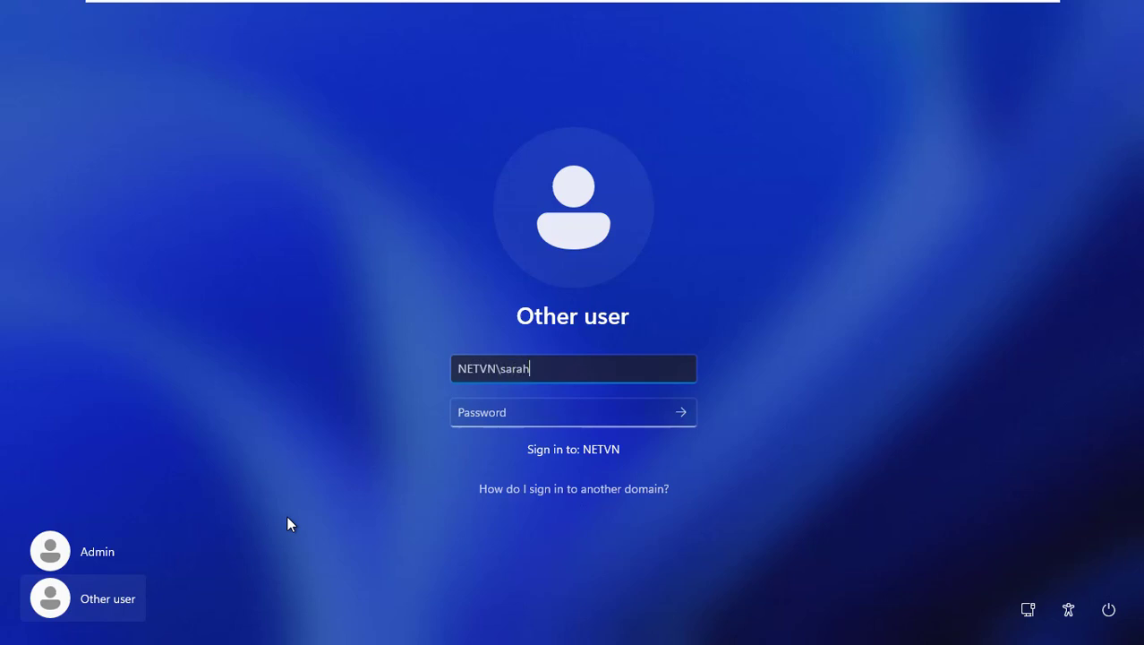
key("Tab")
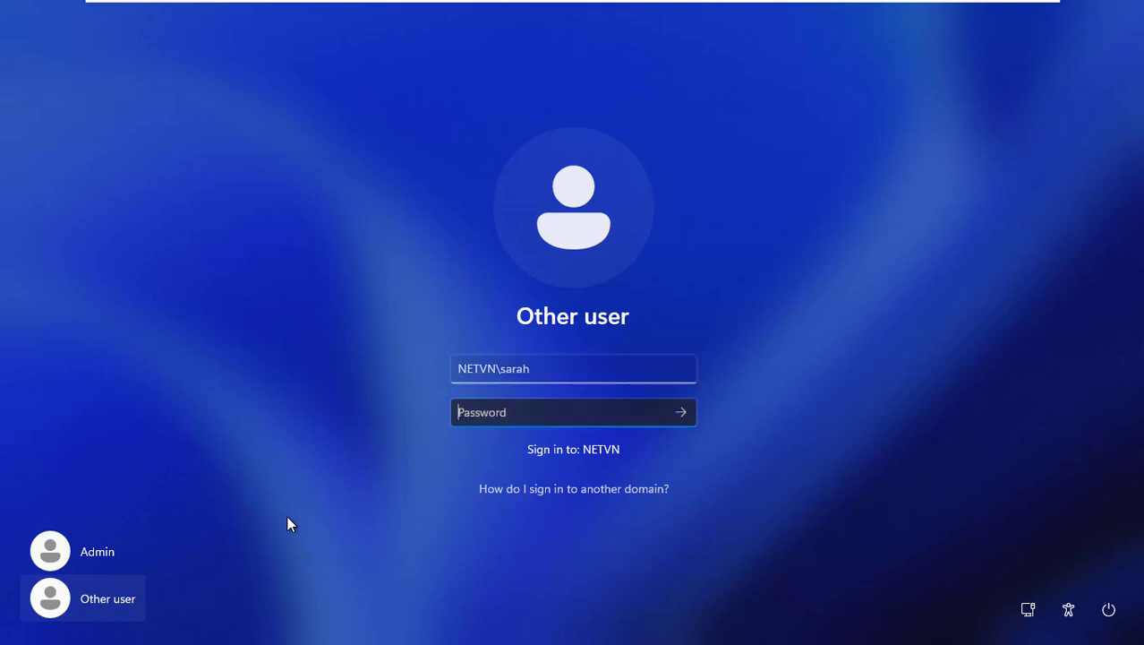
type("••••••••••")
left_click(682, 414)
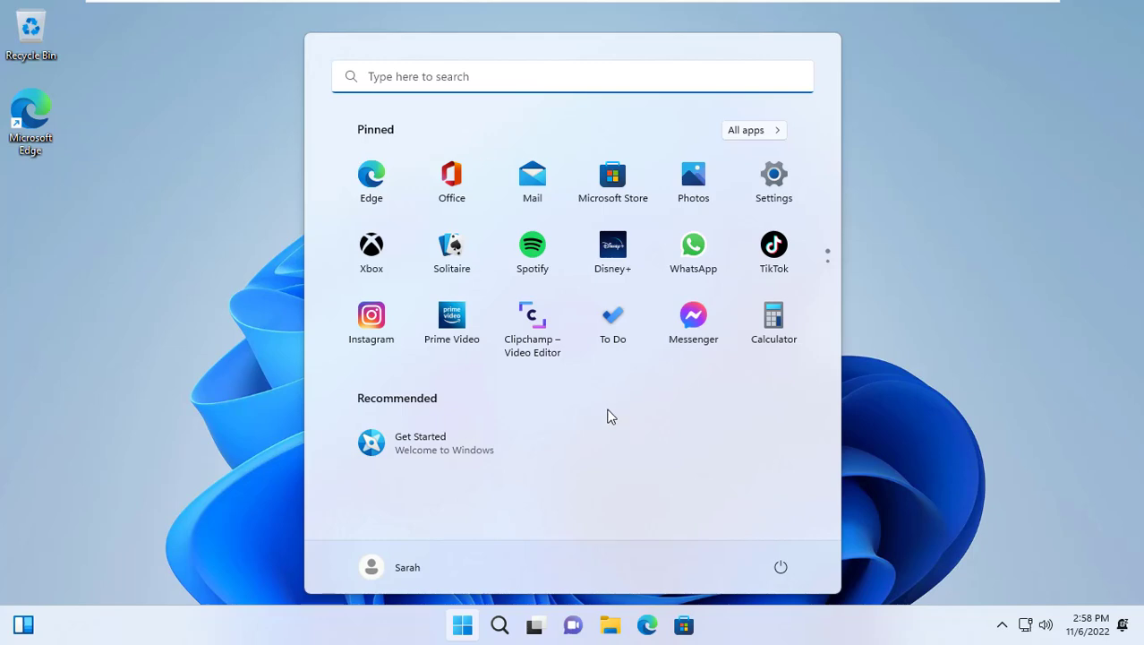
left_click(991, 289)
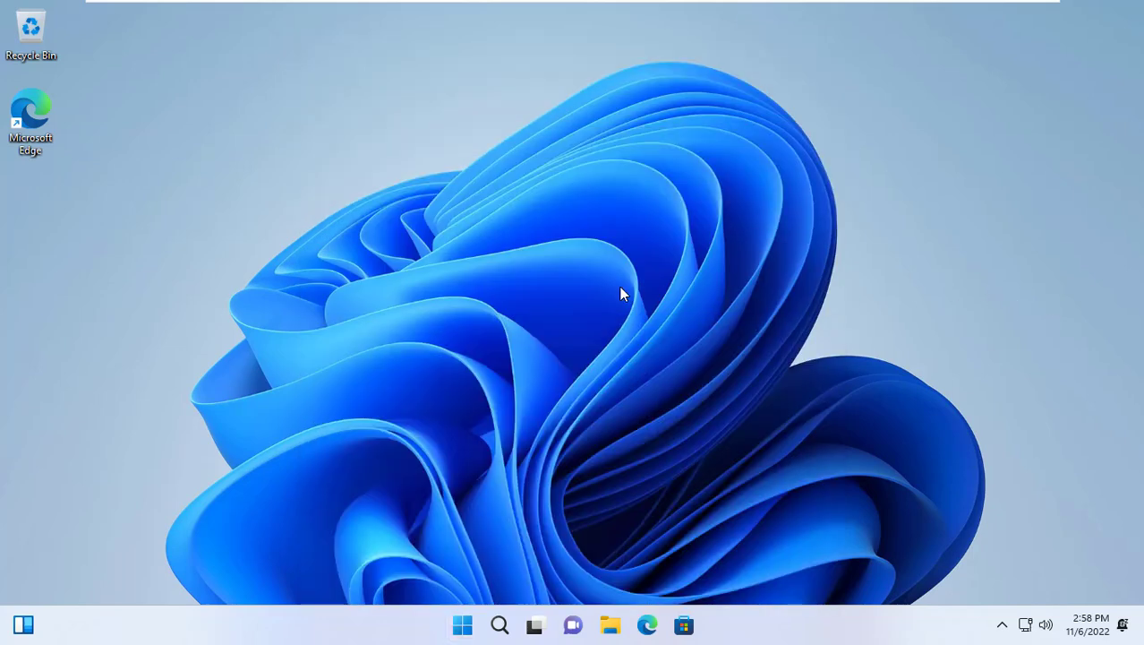
Step: Launch Command Prompt by running cmd from the Run dialog
right_click(462, 625)
left_click(455, 529)
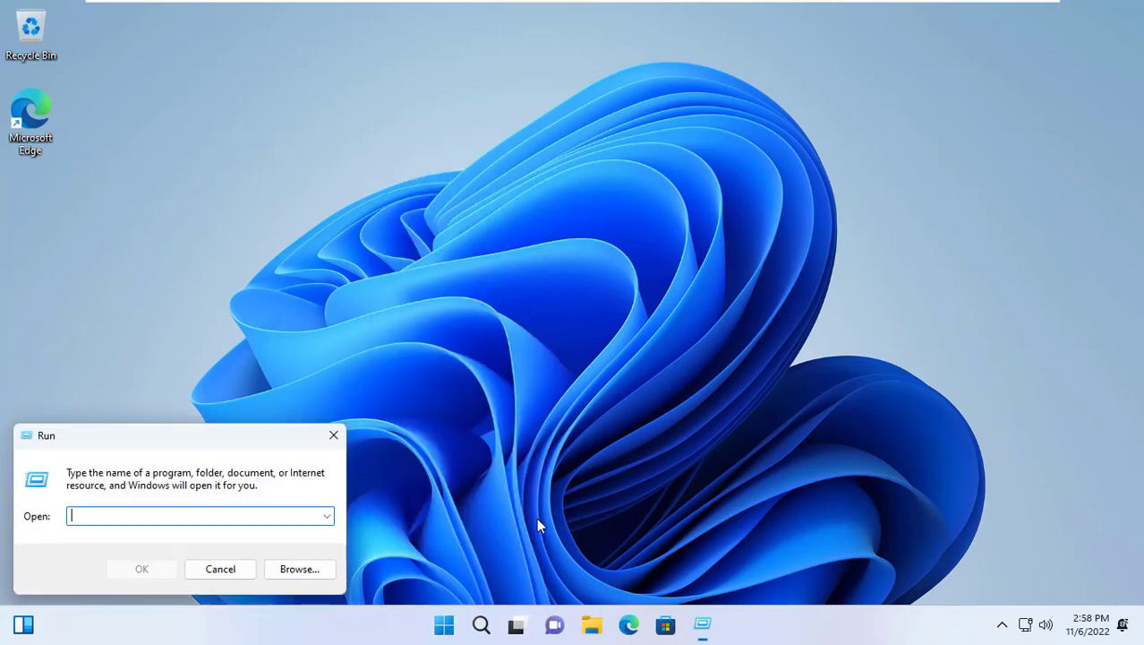
type("cmd")
key("Return")
Step: Ping sv1 and sv2, both replying with 0% loss, then exit the console
type("ping sv1")
key("Return")
type("ping sv")
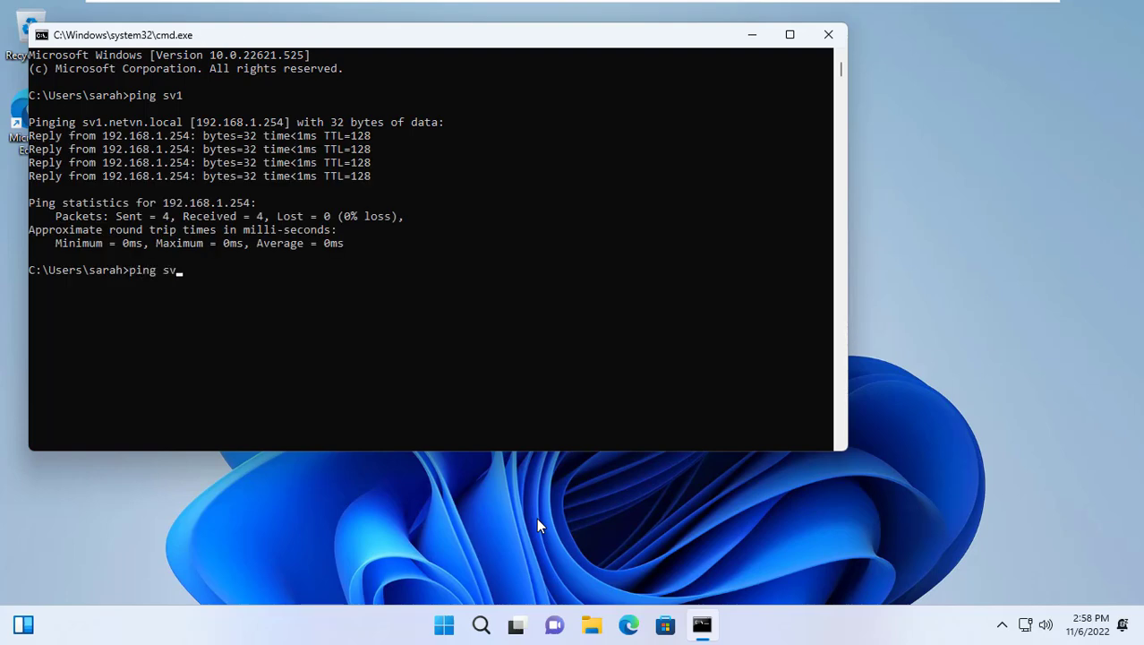
type("2")
key("Return")
type("exit")
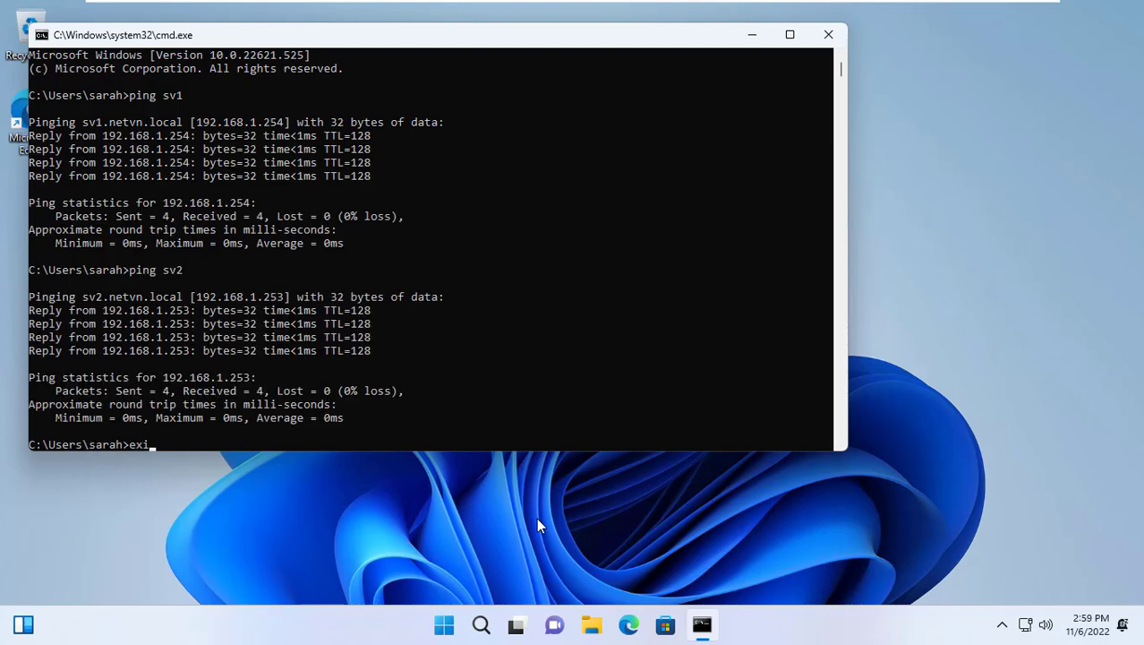
key("Return")
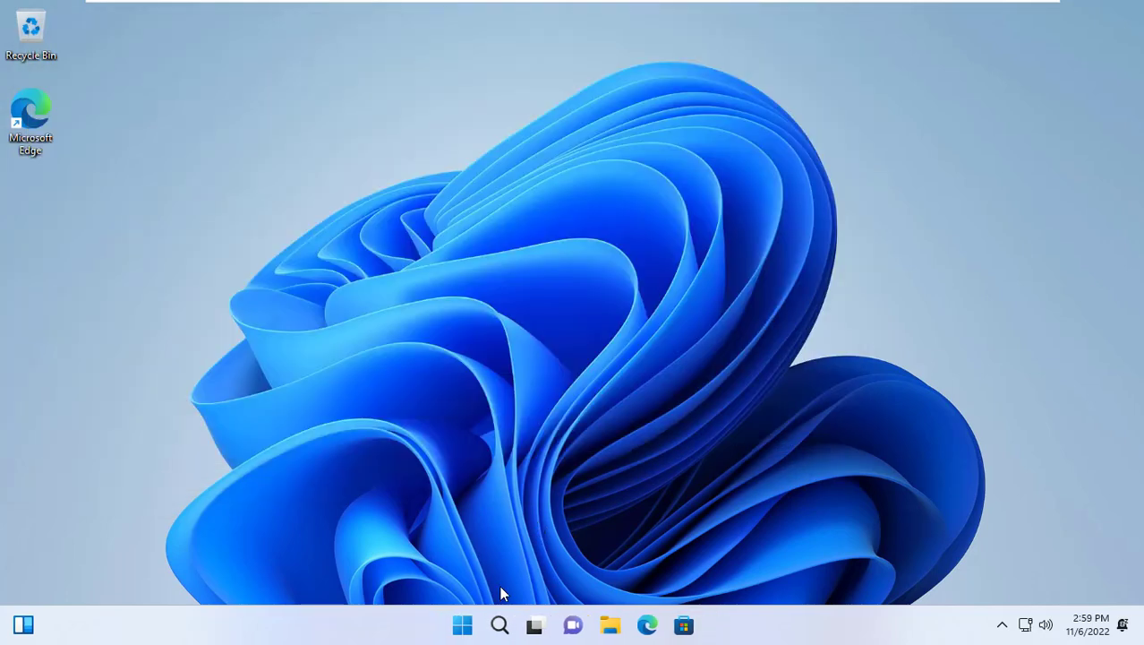
Step: Sign out the domain user from the Start menu's account options
left_click(464, 626)
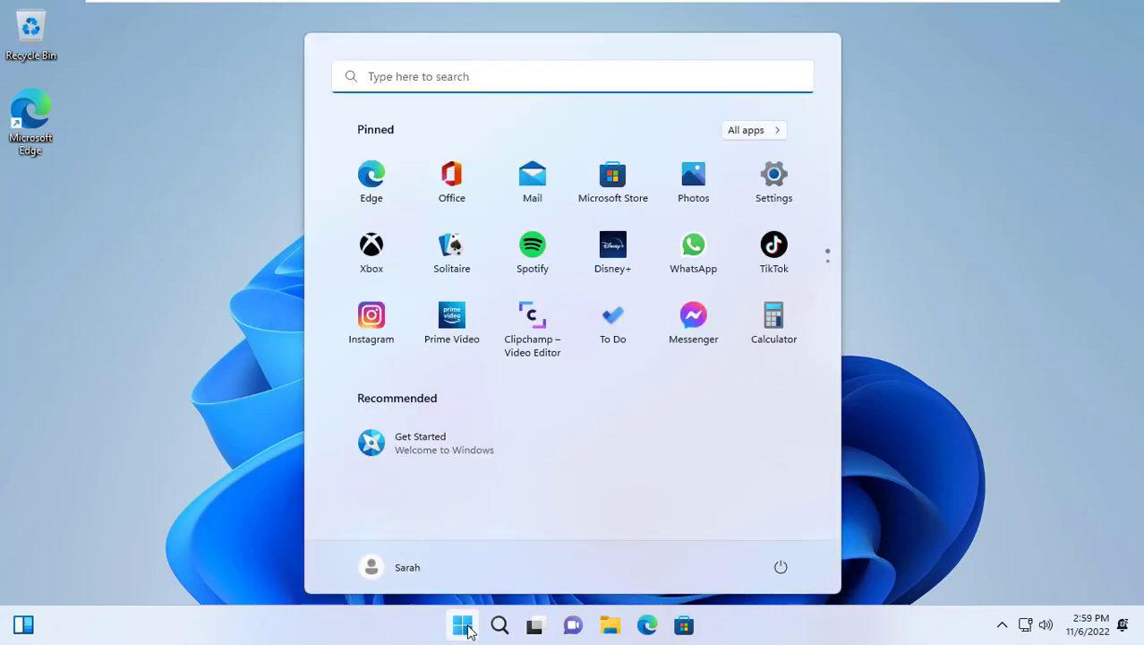
left_click(400, 573)
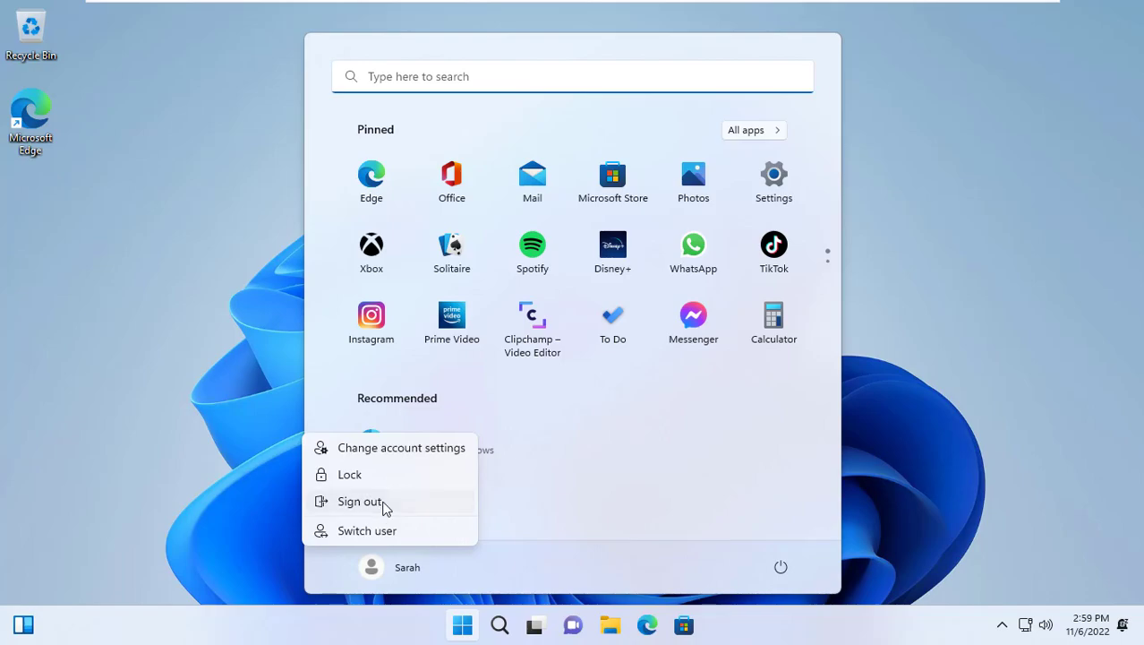
left_click(385, 503)
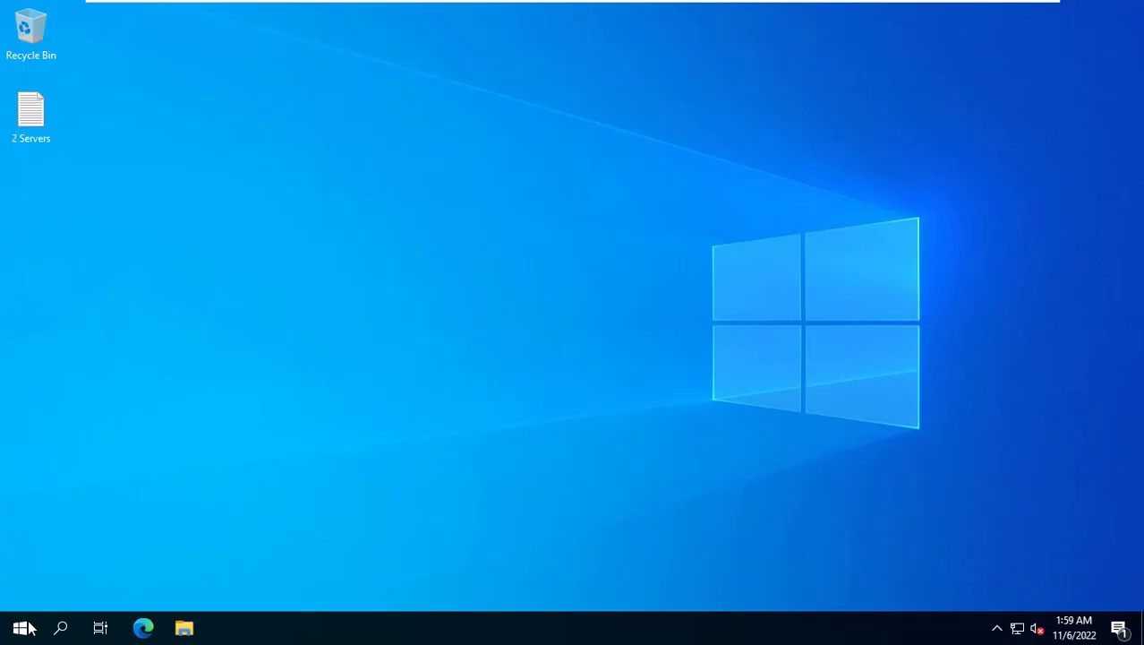
Step: Show the server's Shut down and Restart power options from its Start menu
left_click(20, 628)
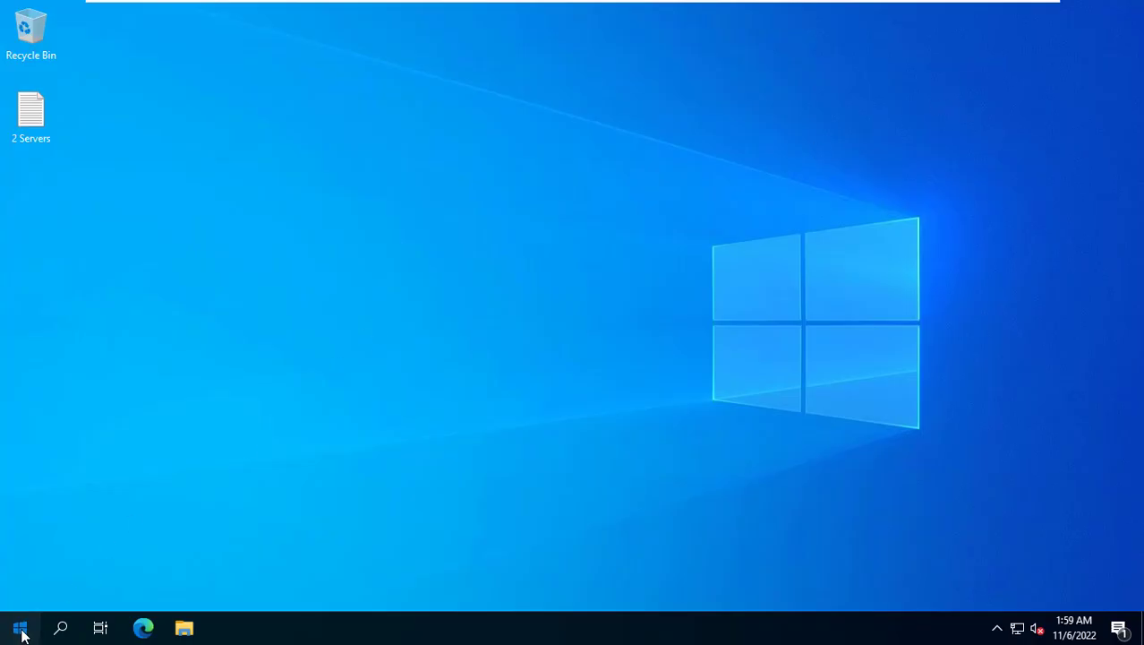
left_click(20, 590)
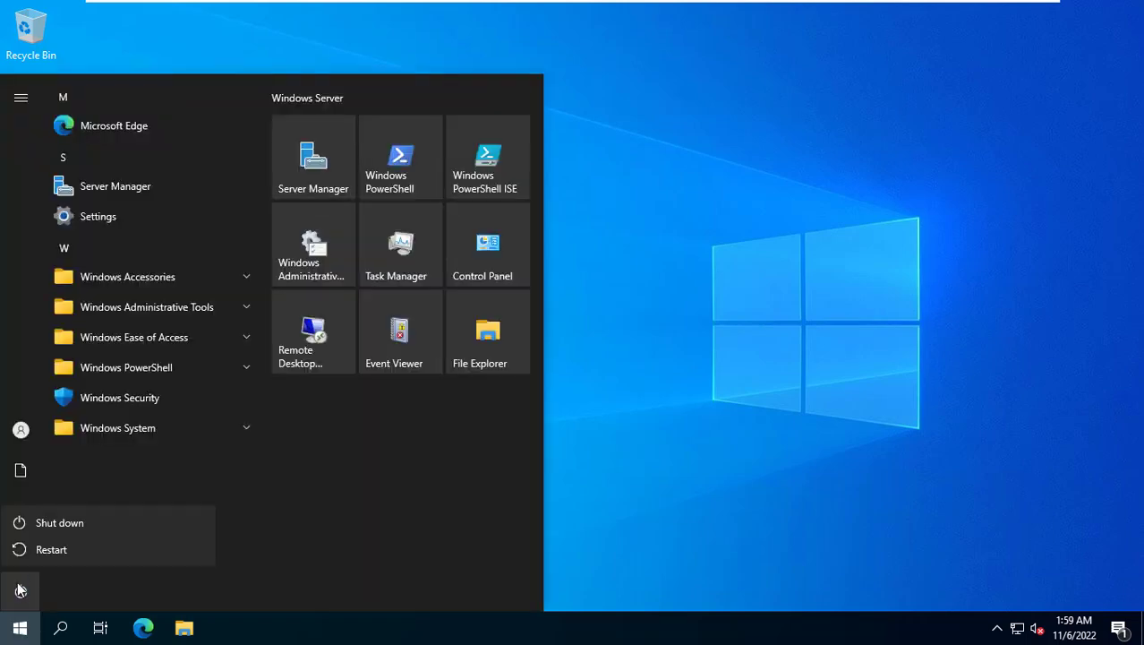
Step: Shut down the server, then unlock the client with the user's password
left_click(63, 524)
left_click(229, 543)
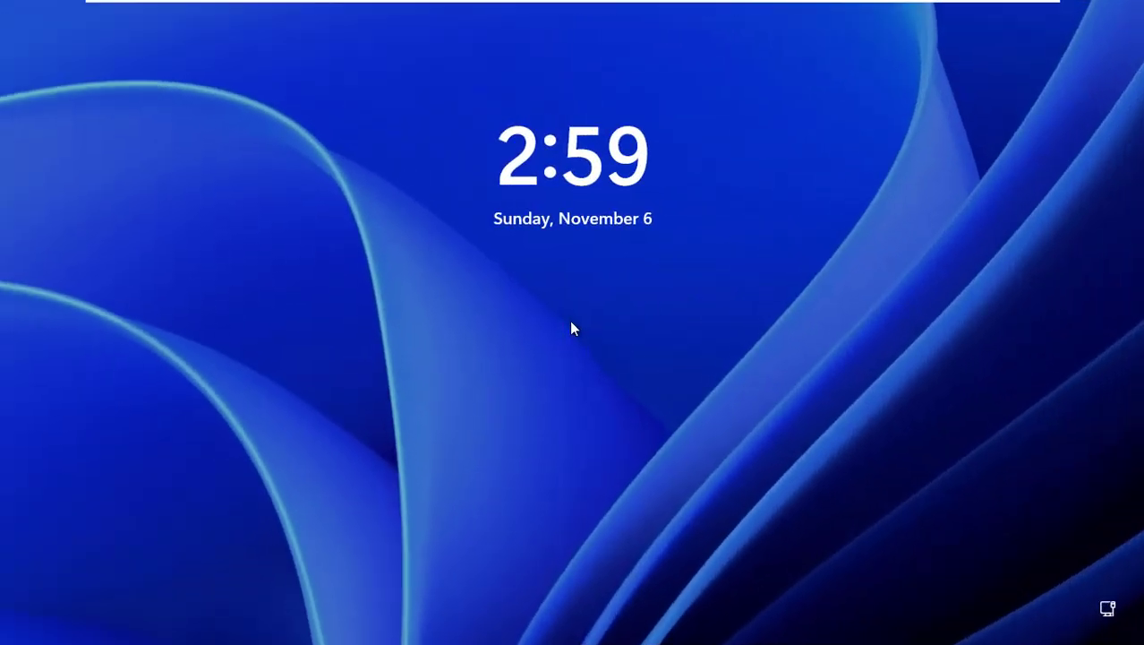
left_click(573, 328)
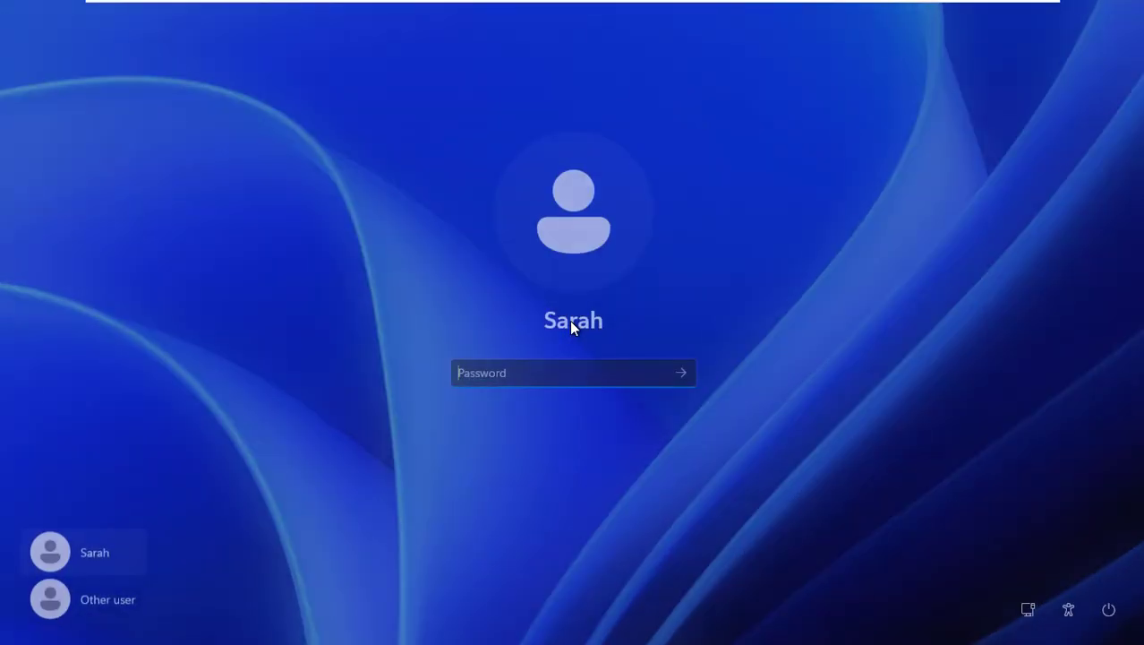
type("**********")
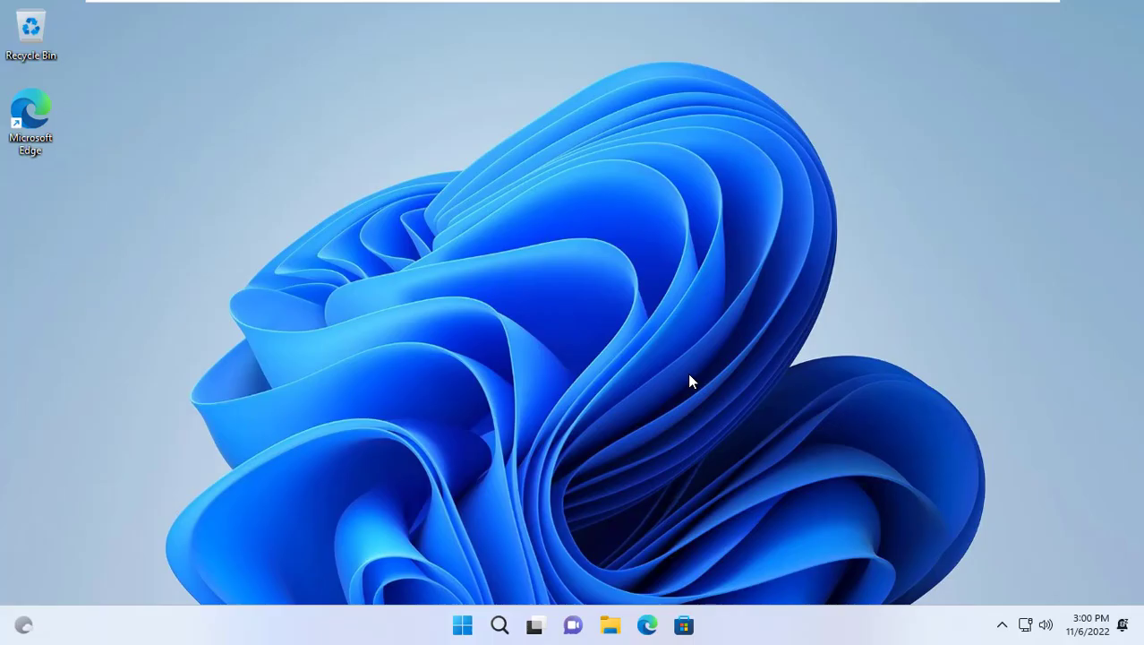
Step: Launch Command Prompt on the client from the Run dialog
right_click(463, 623)
left_click(454, 532)
key("Return")
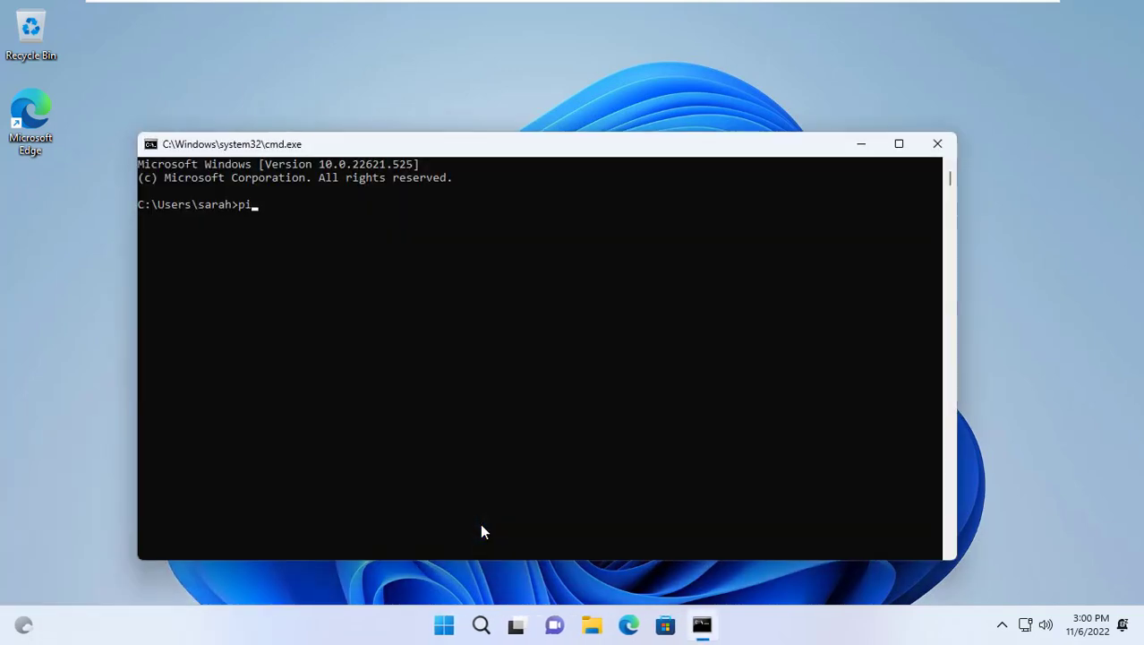
Step: Ping sv1, now unreachable with 25% loss, then ping sv2, which replies from 192.168.1.253
type("ping sv1")
key("Return")
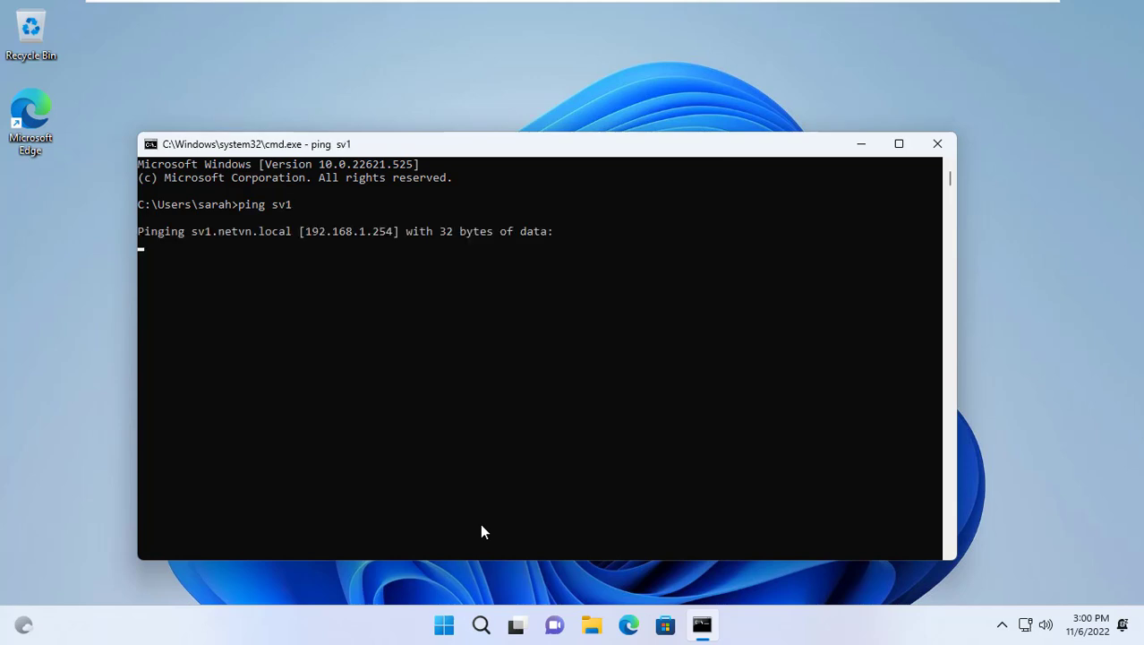
key("Up")
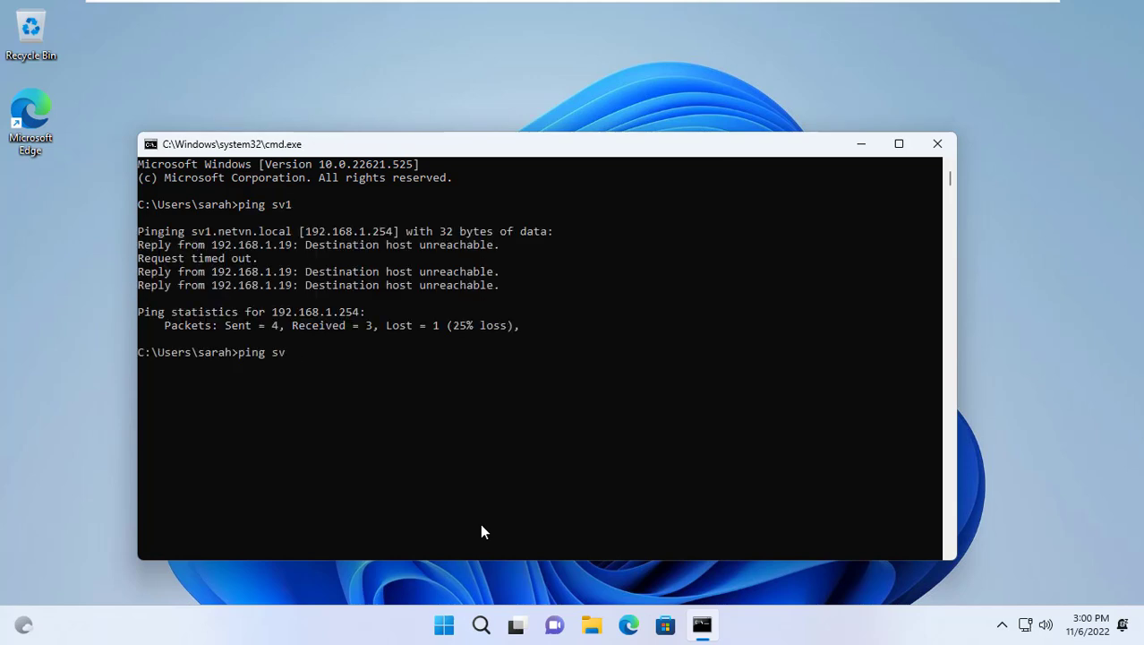
key("Return")
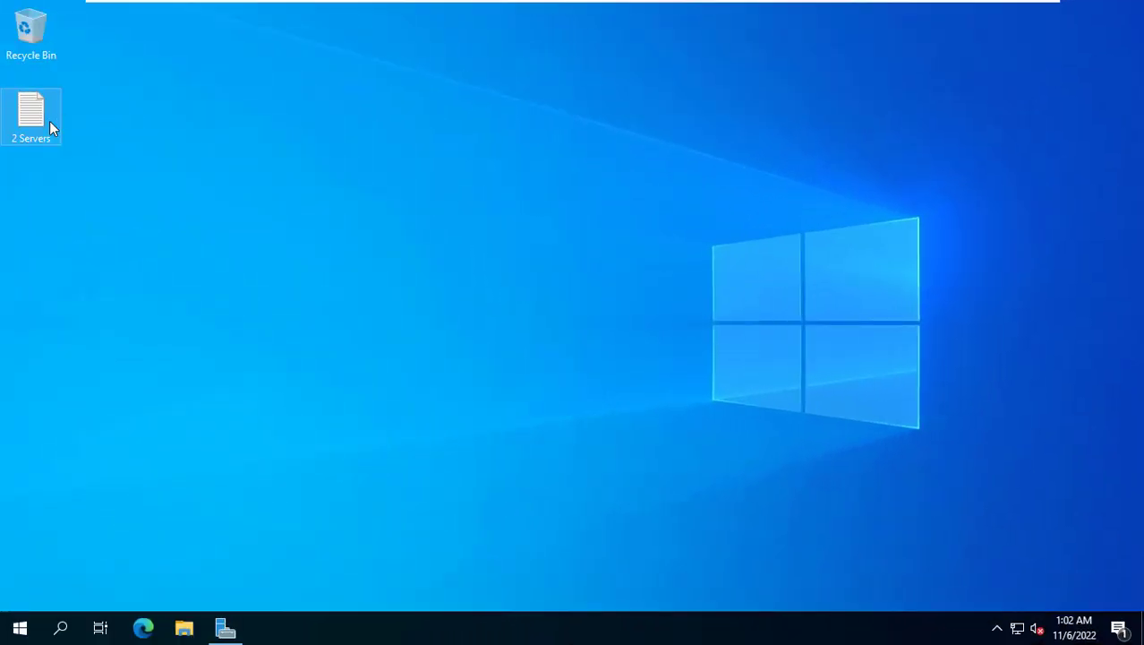
Step: Check the DFS Namespaces & DFS Replication line in the 2 Servers notes, then return to Server Manager
double_click(47, 121)
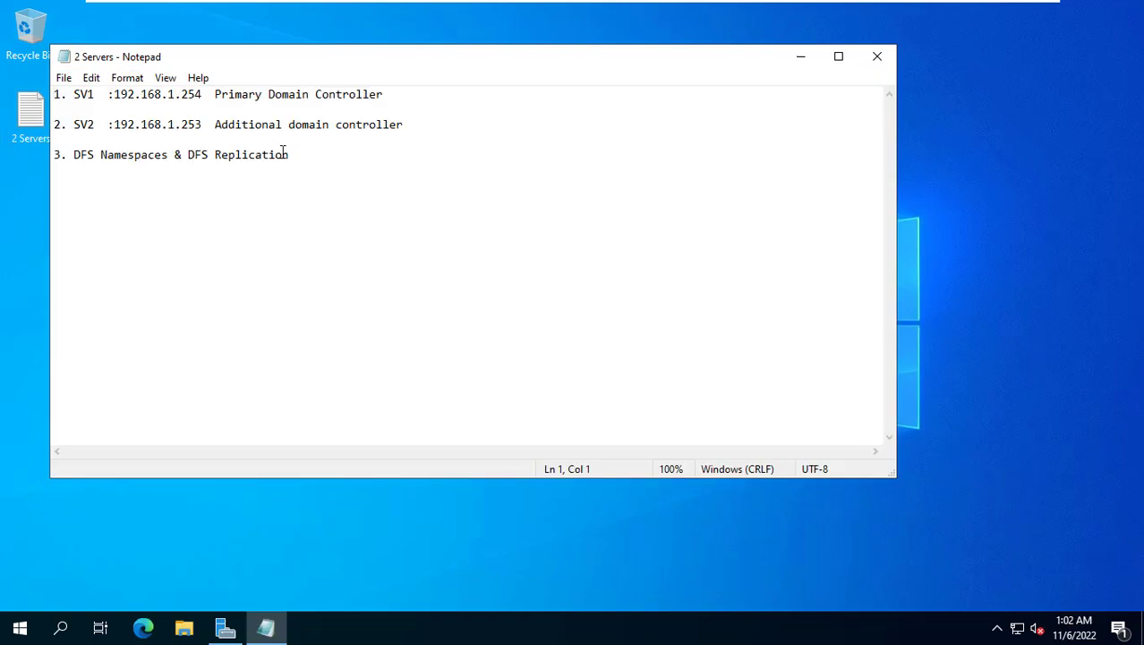
left_click_drag(301, 157, 34, 158)
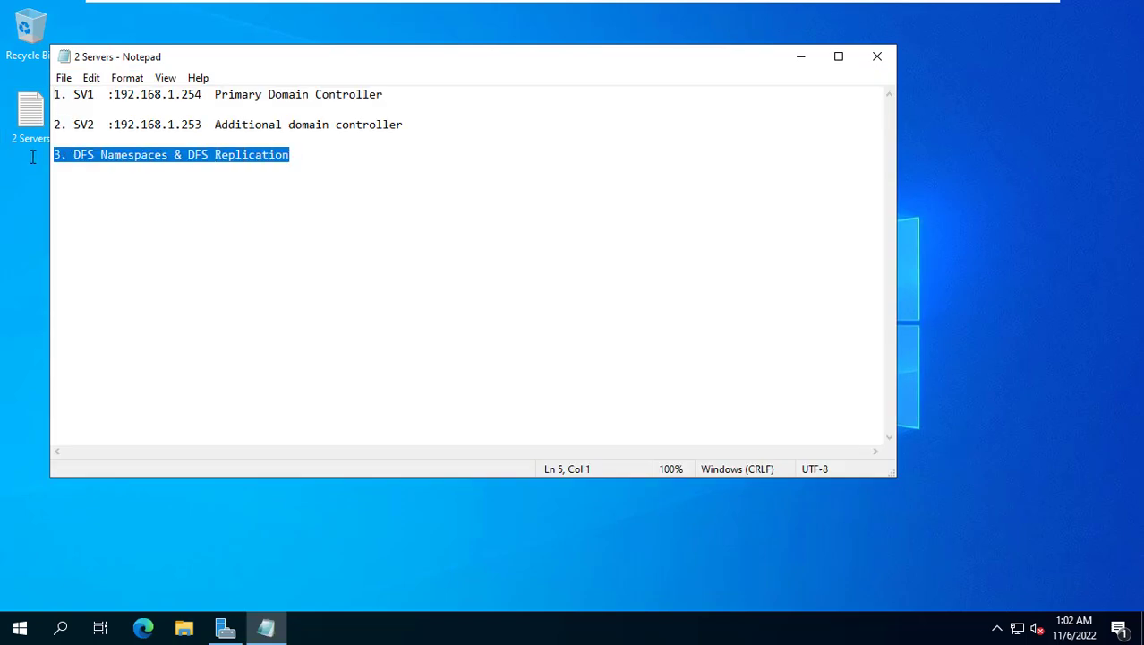
left_click(873, 58)
left_click(228, 628)
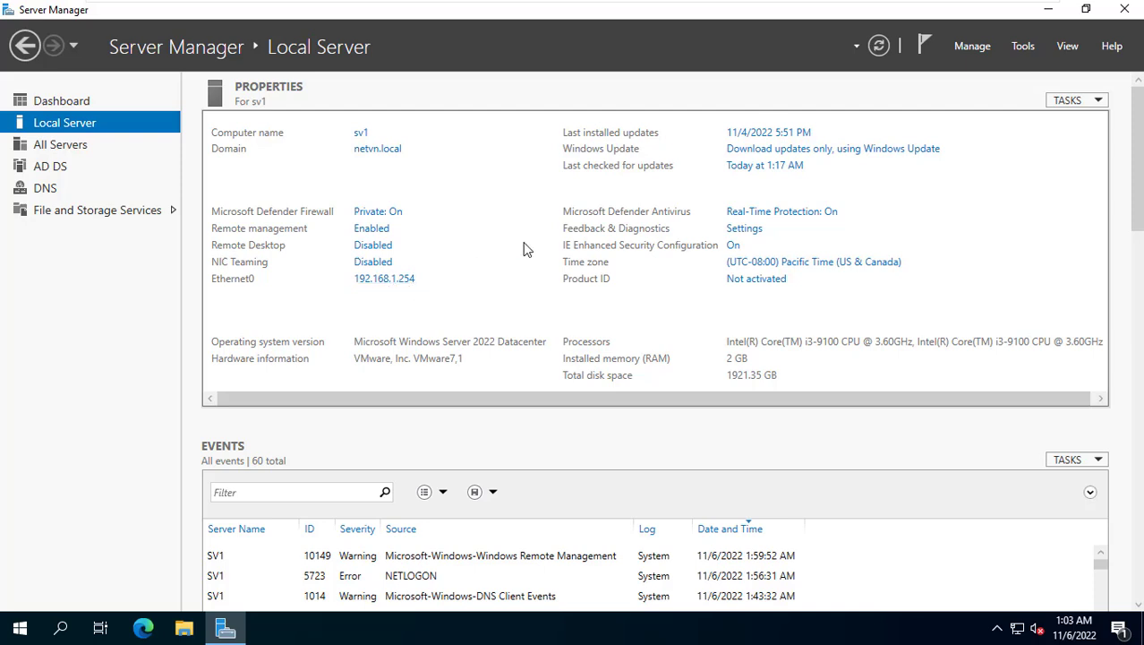
Step: Start Add Roles and Features with role-based installation and sv1 as the destination
left_click(970, 47)
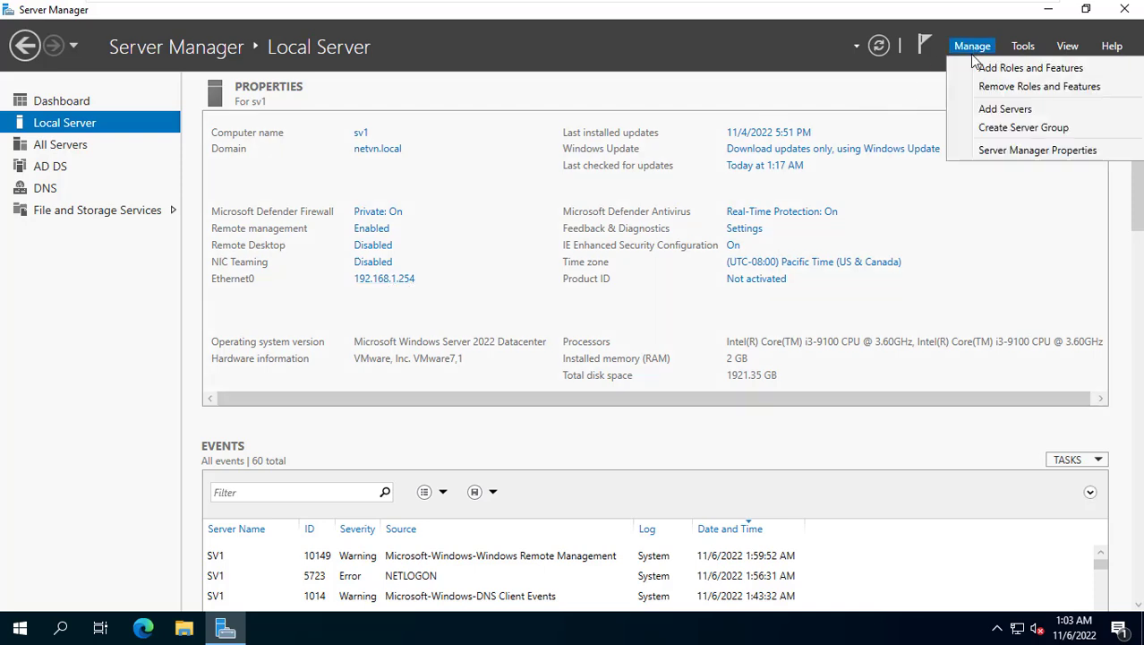
left_click(1039, 68)
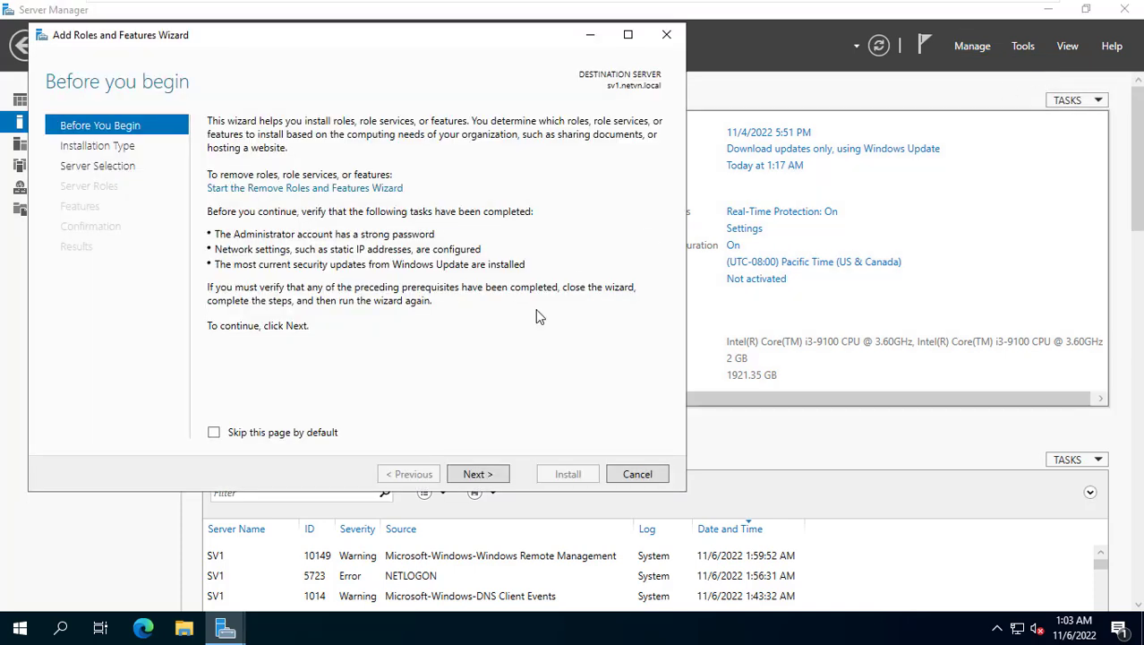
left_click(483, 481)
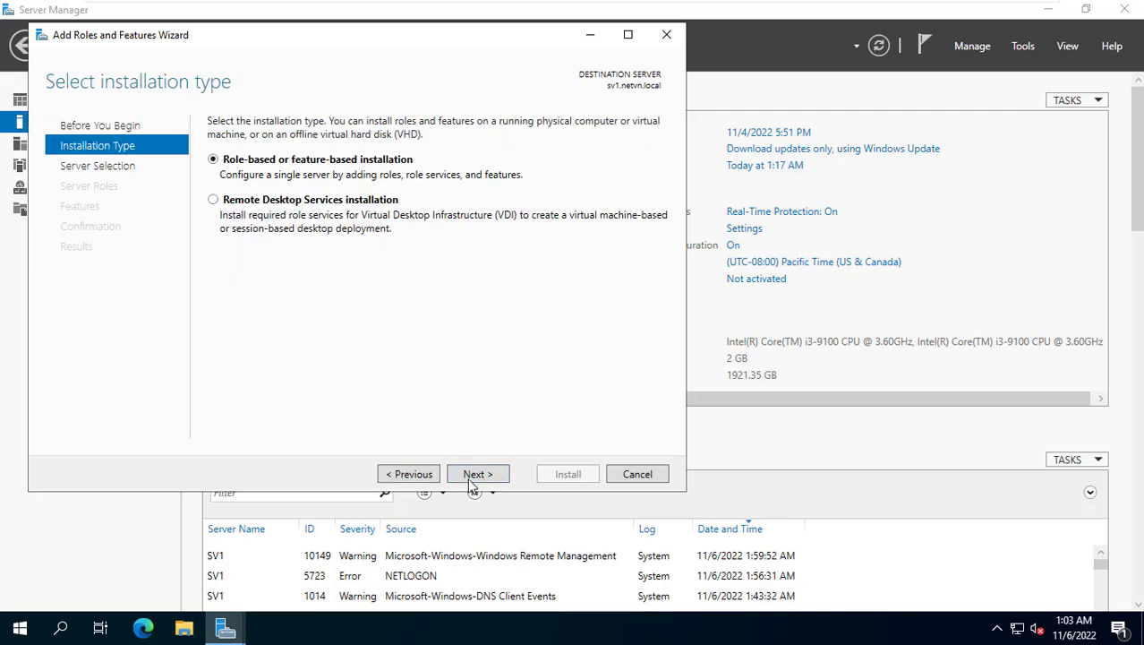
left_click(484, 481)
left_click(484, 479)
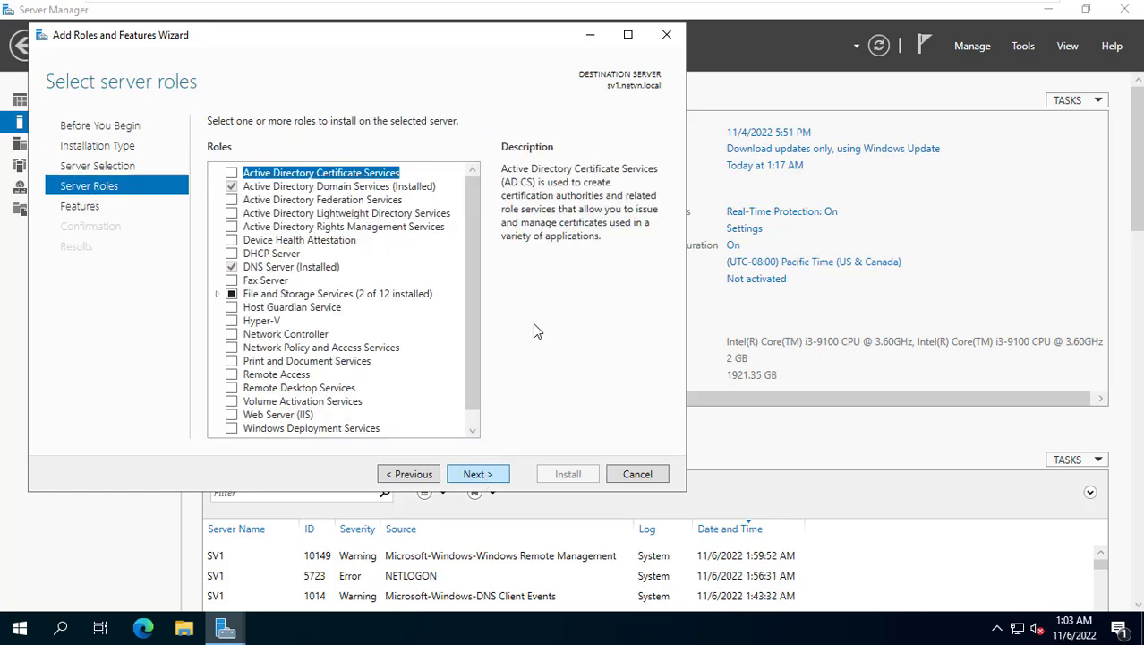
left_click(627, 34)
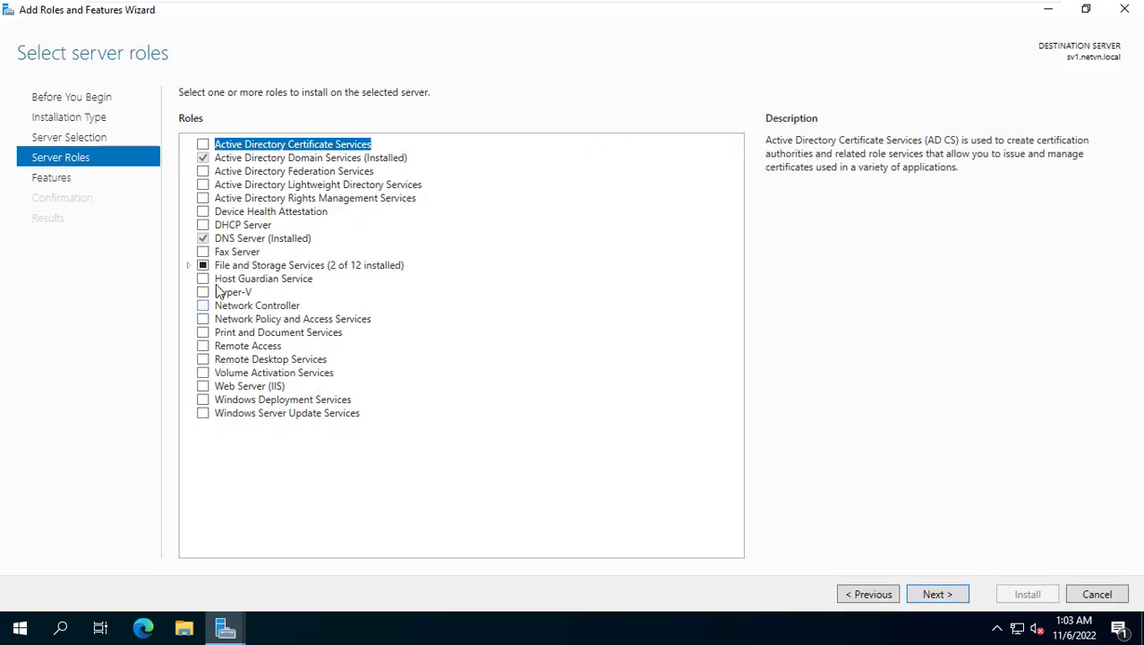
Step: Under File and iSCSI Services, check DFS Namespaces (with its management tools) and DFS Replication
left_click(188, 265)
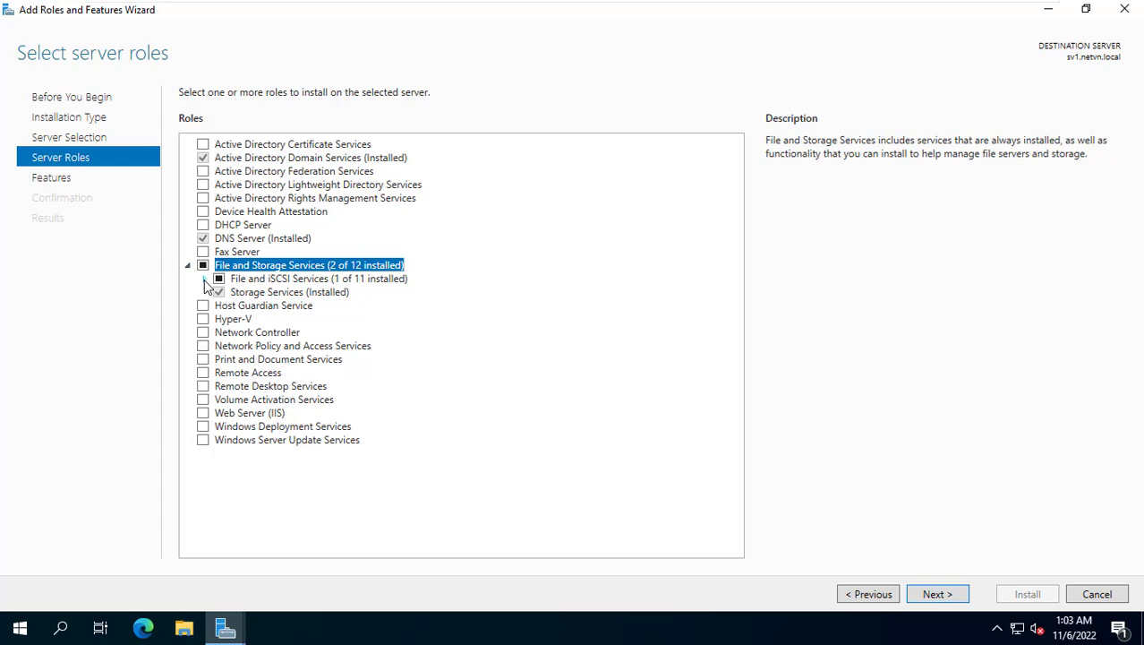
left_click(204, 278)
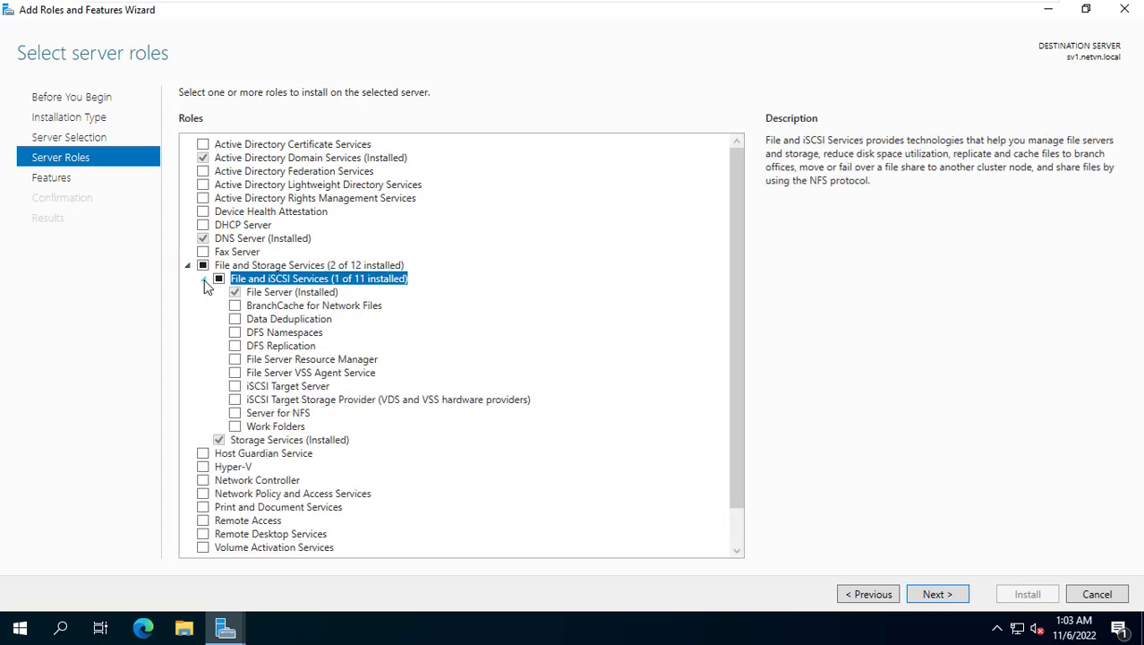
left_click(238, 333)
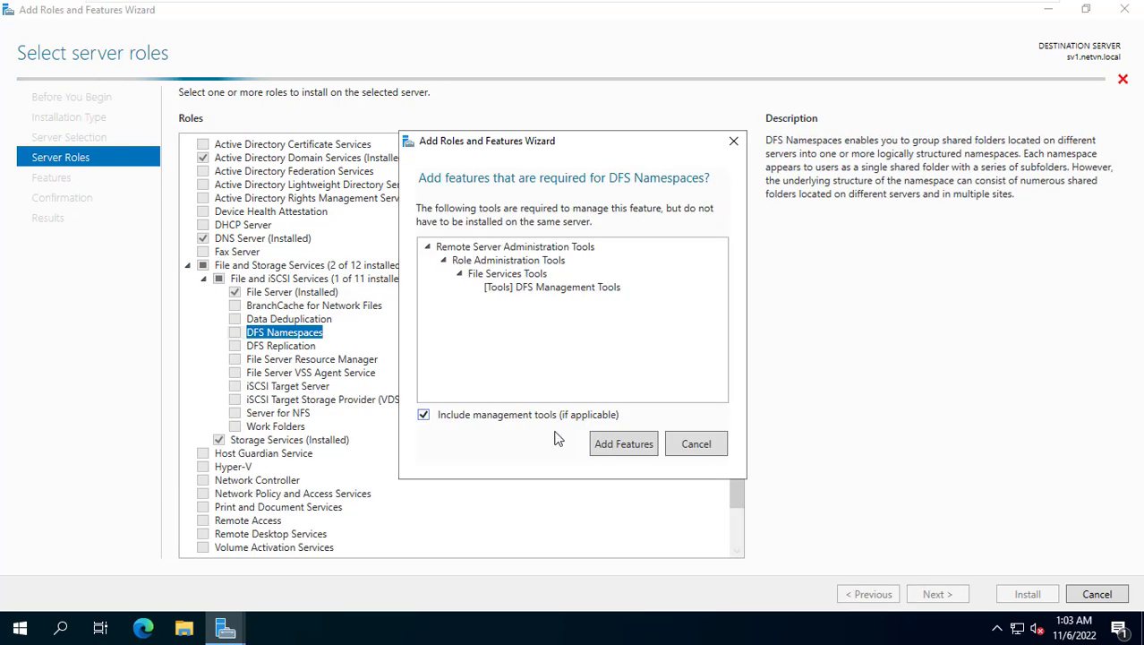
left_click(597, 445)
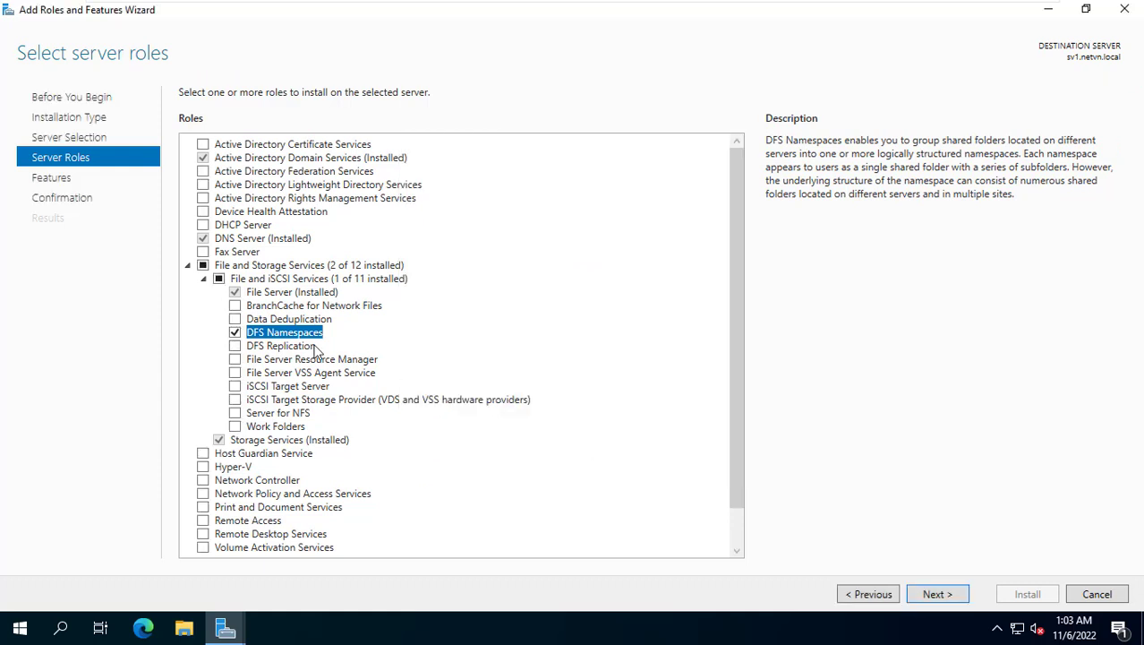
left_click(302, 349)
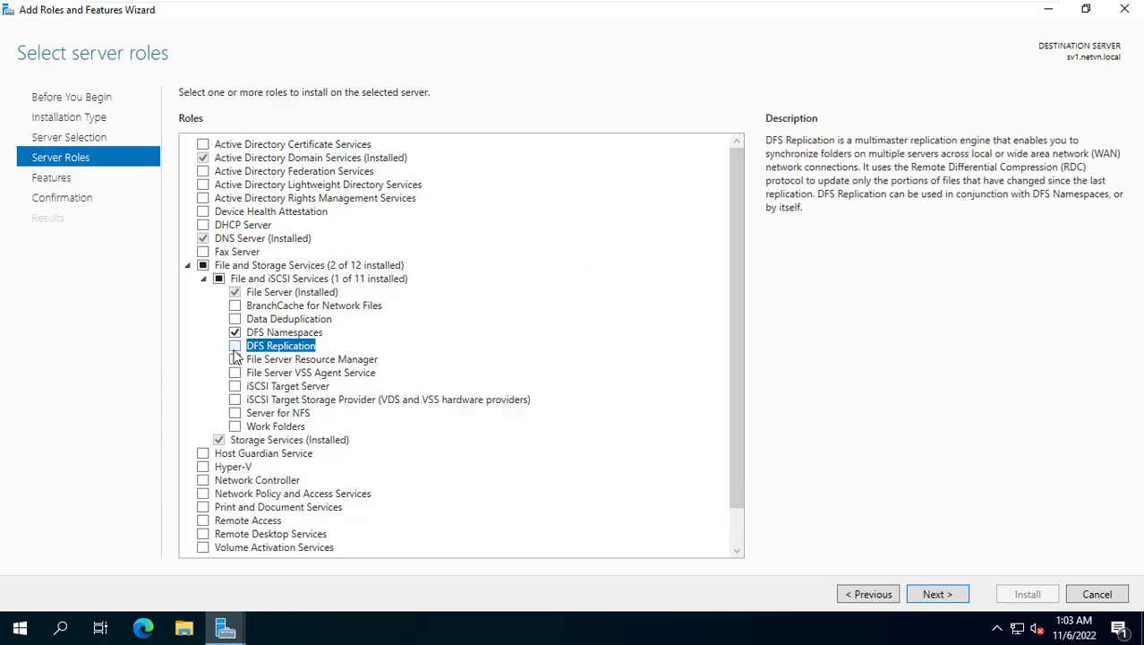
left_click(286, 336)
left_click(286, 350)
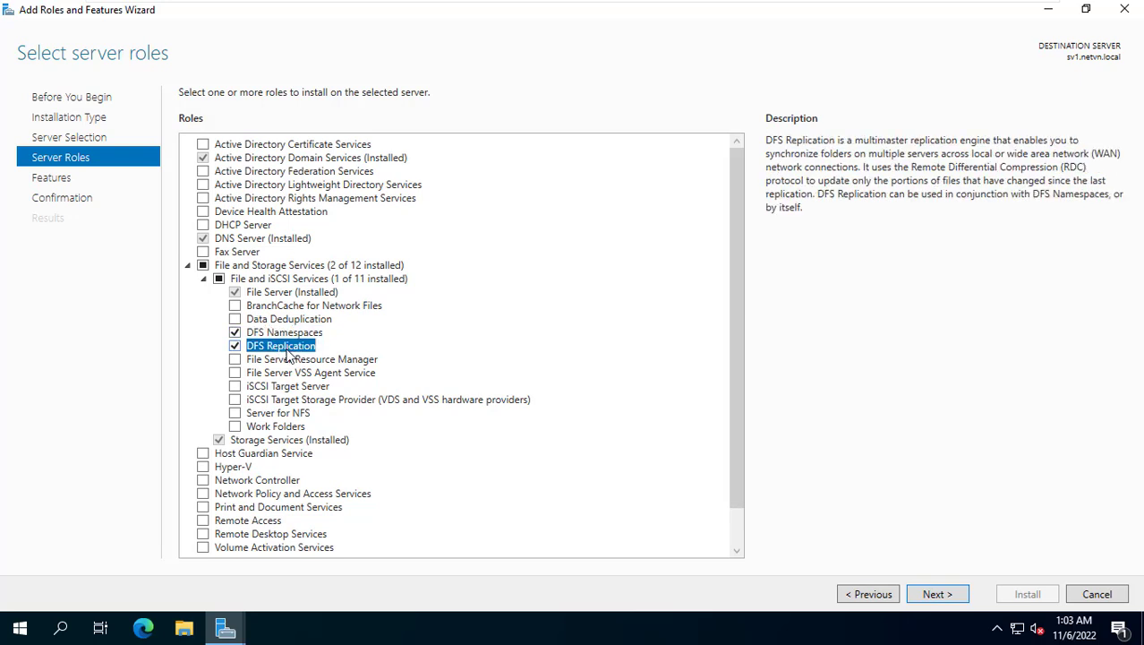
Step: Install the selected DFS roles on sv1 and close the finished wizard
left_click(934, 596)
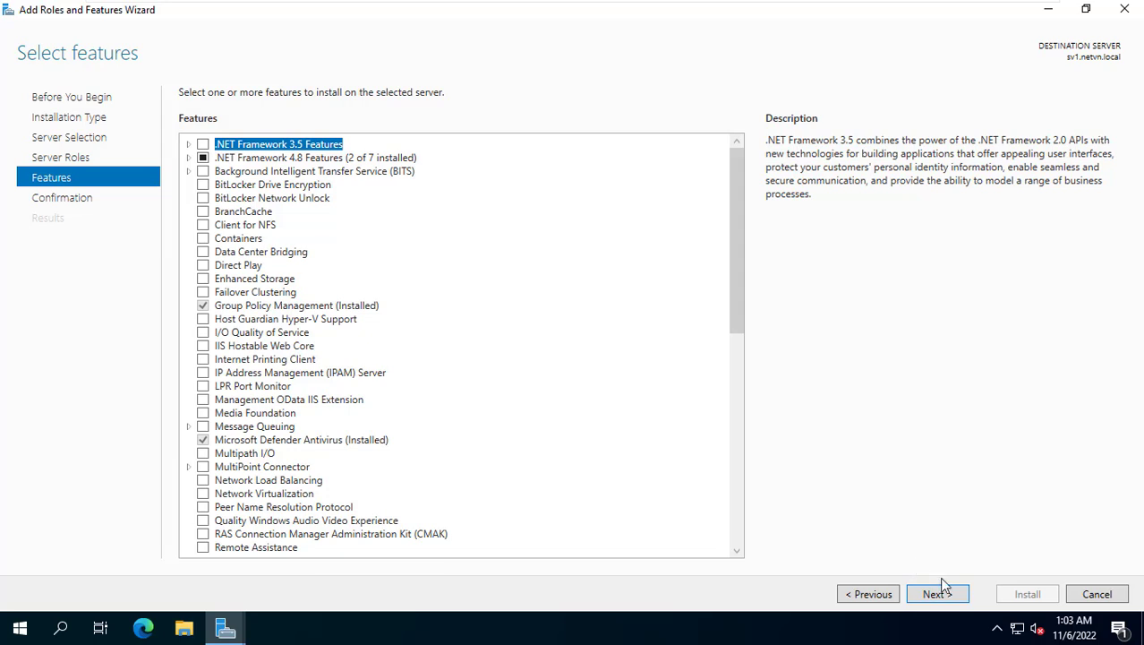
left_click(940, 593)
left_click(1017, 600)
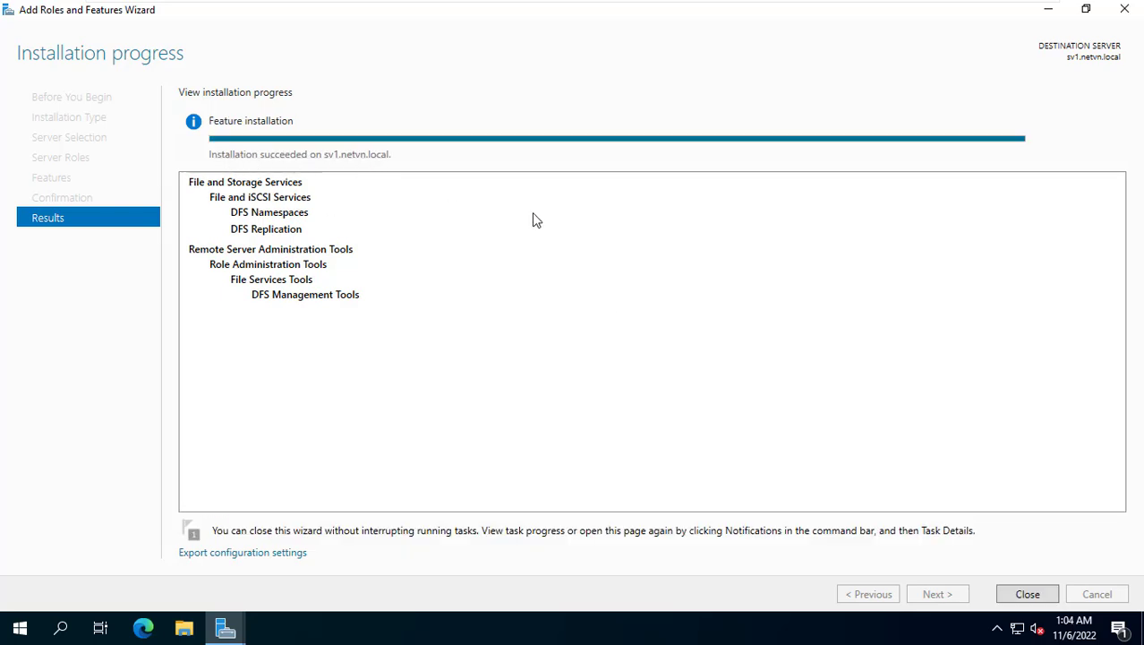
left_click(1012, 596)
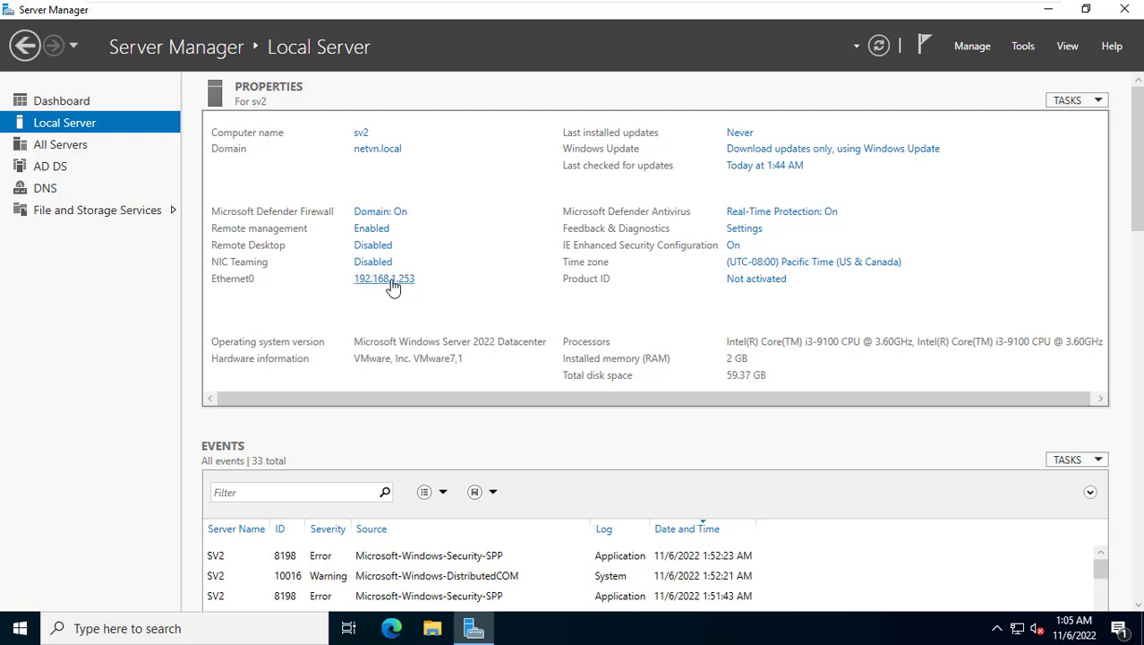
Step: Start Add Roles and Features with role-based installation and sv2 as the destination
left_click(982, 49)
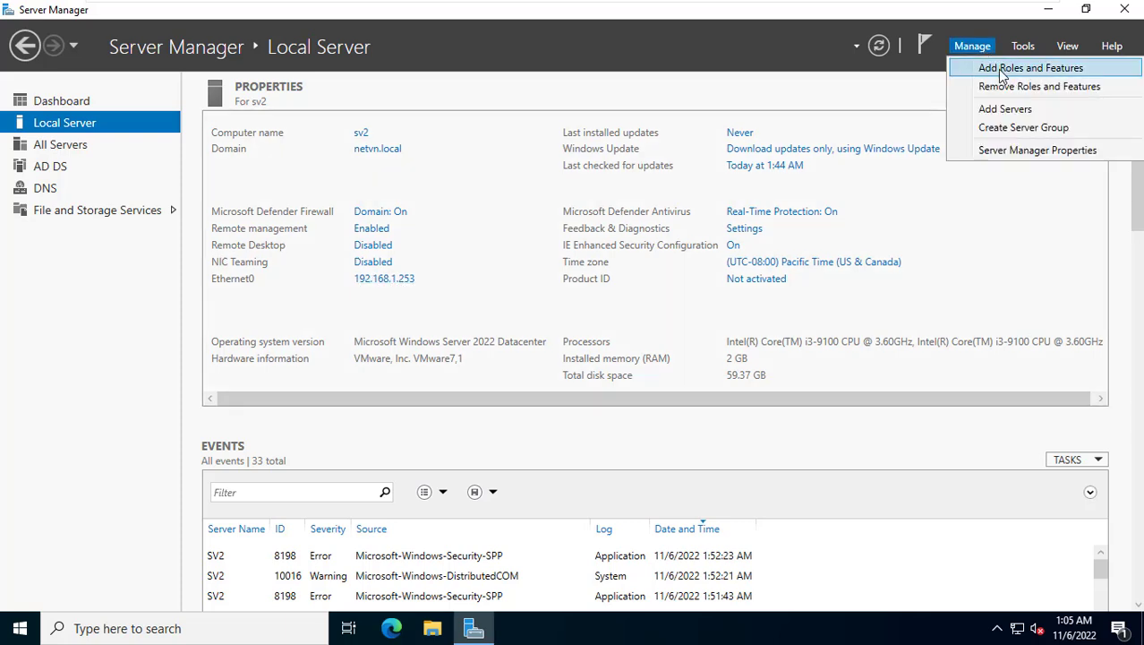
left_click(1030, 70)
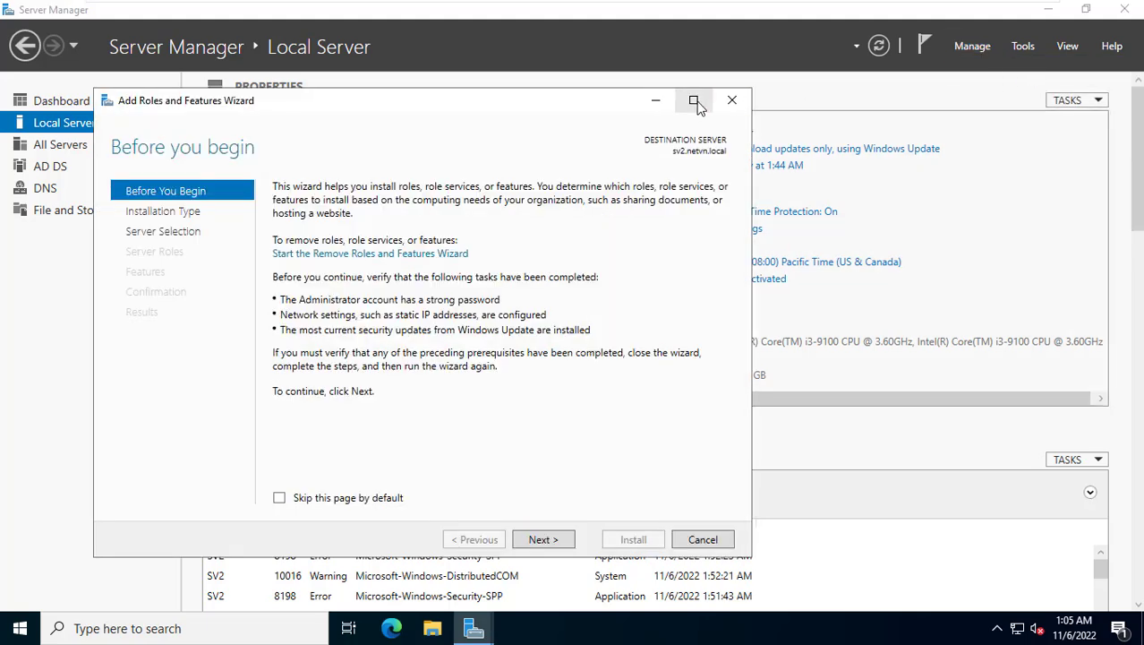
left_click(694, 101)
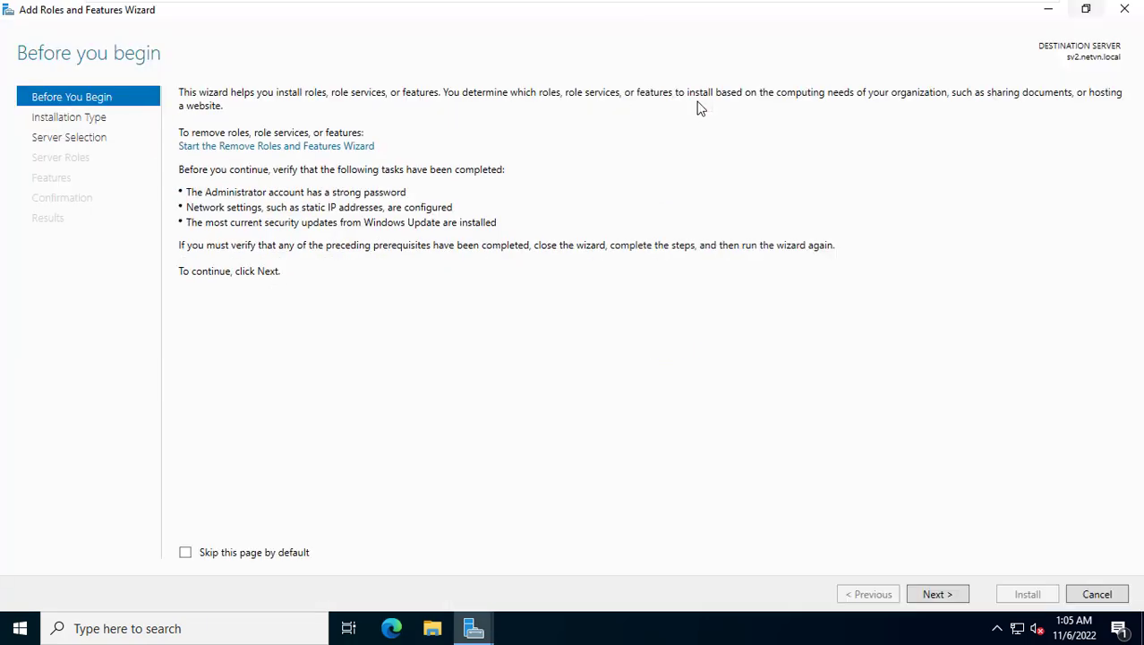
left_click(942, 602)
left_click(942, 601)
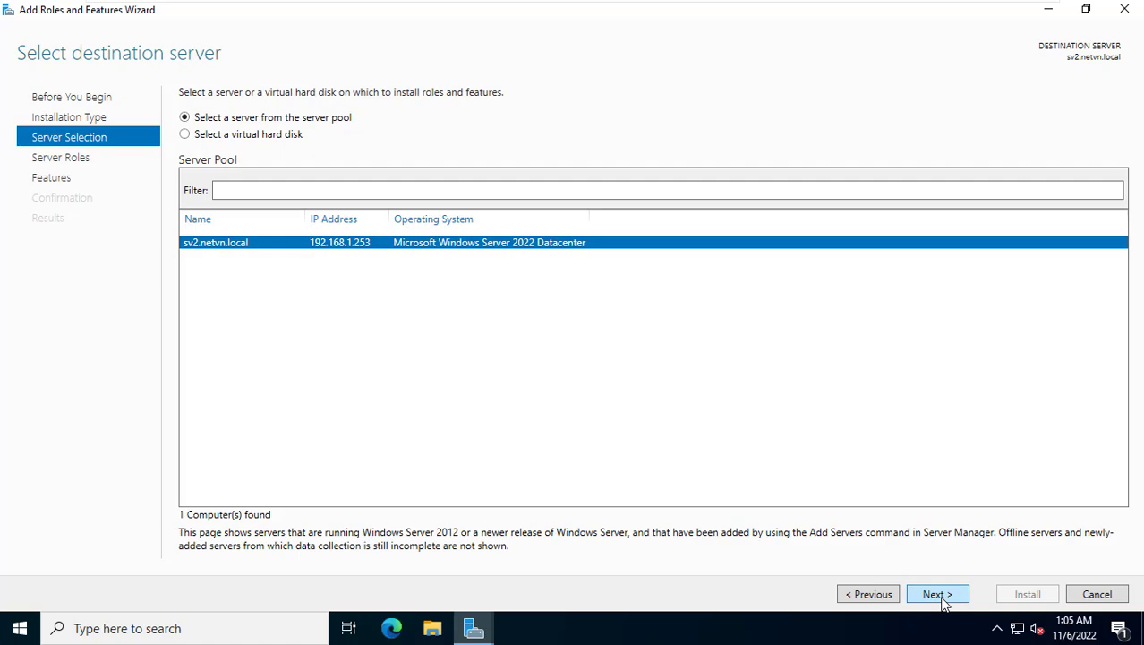
left_click(949, 599)
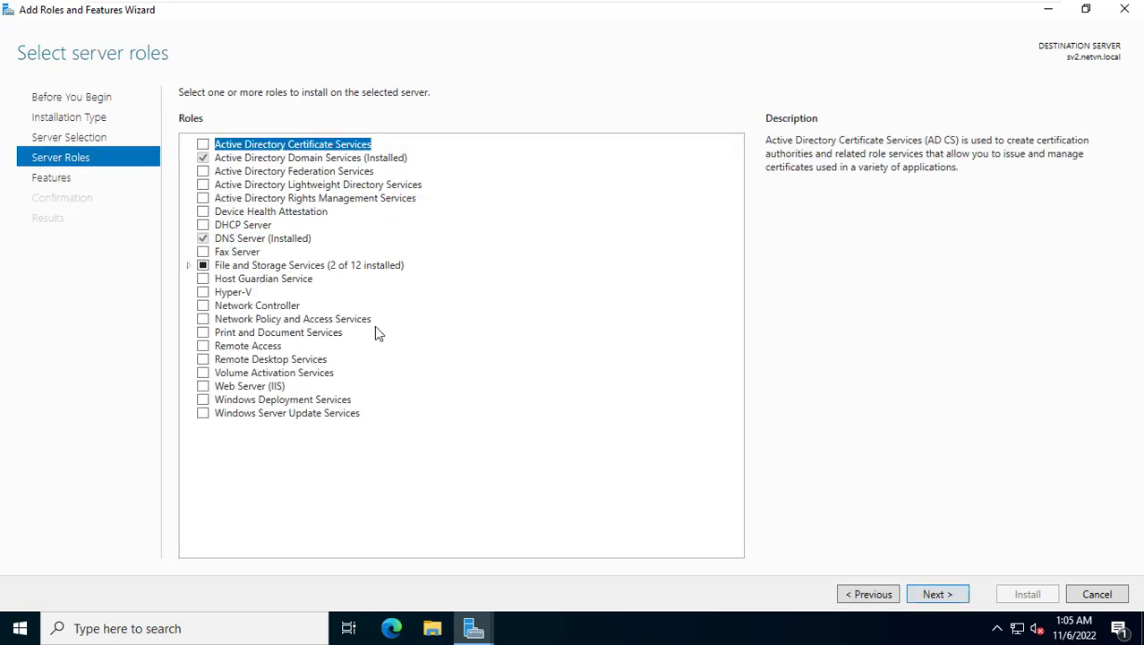
Step: Under File and iSCSI Services, check DFS Namespaces (with its management tools) and DFS Replication
left_click(189, 267)
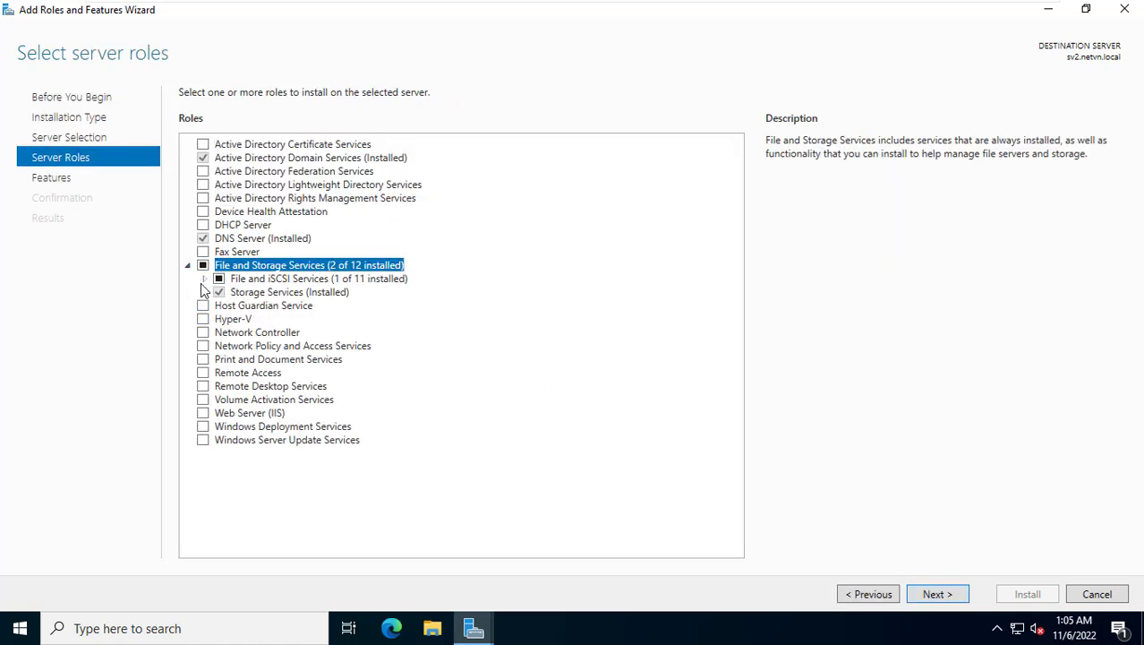
left_click(204, 281)
left_click(305, 334)
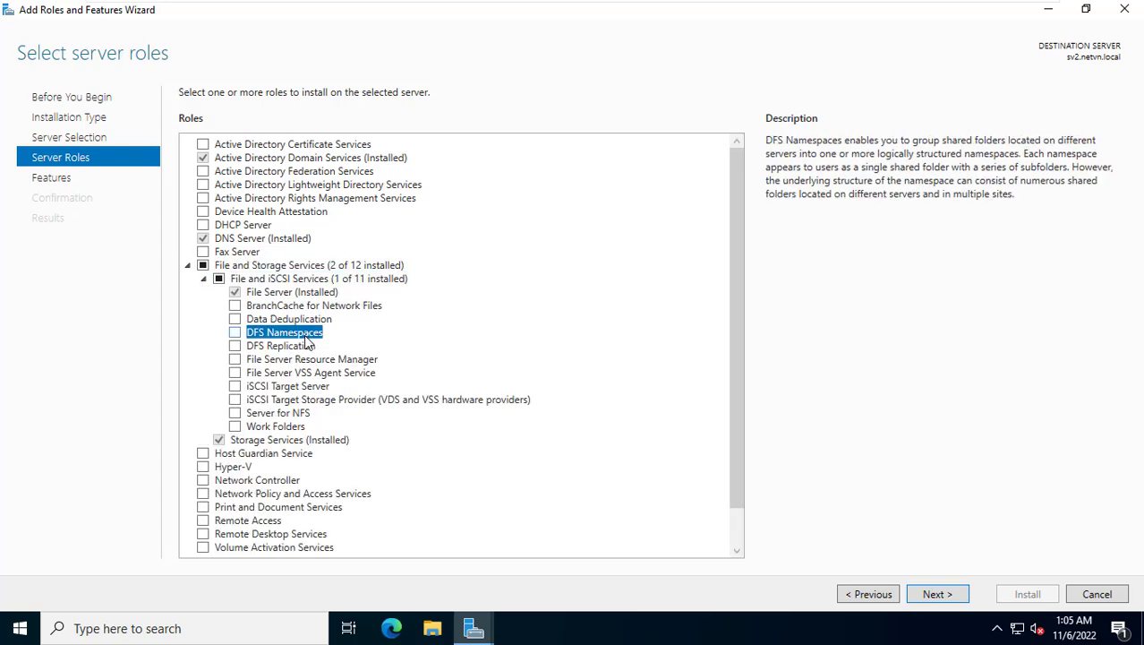
left_click(305, 352)
left_click(237, 334)
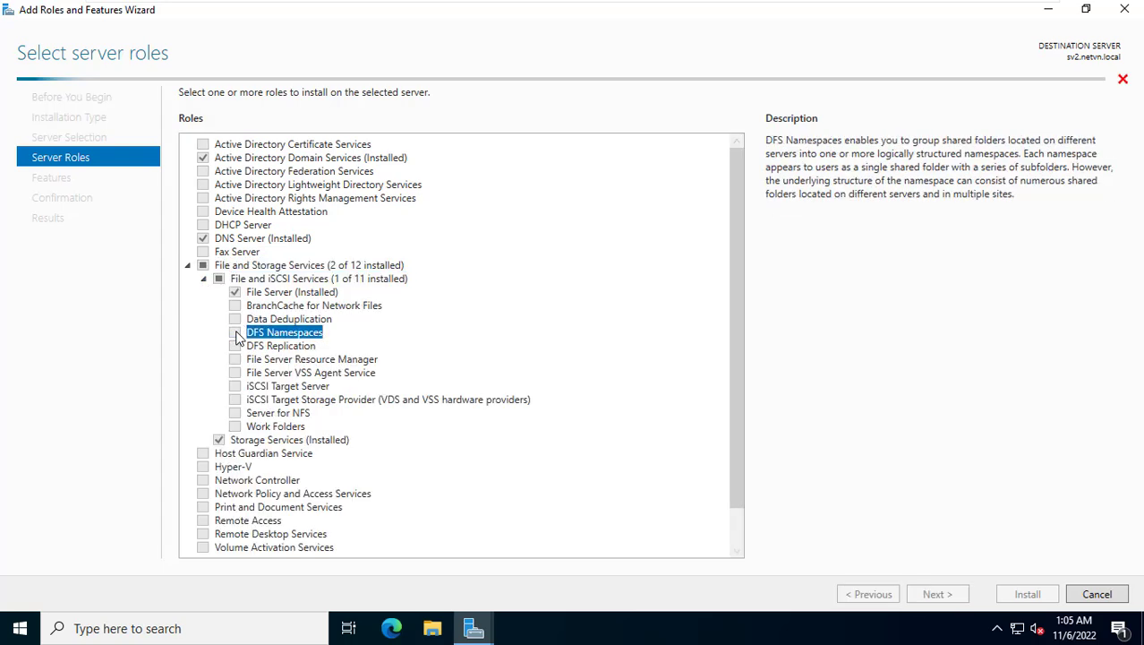
left_click(624, 443)
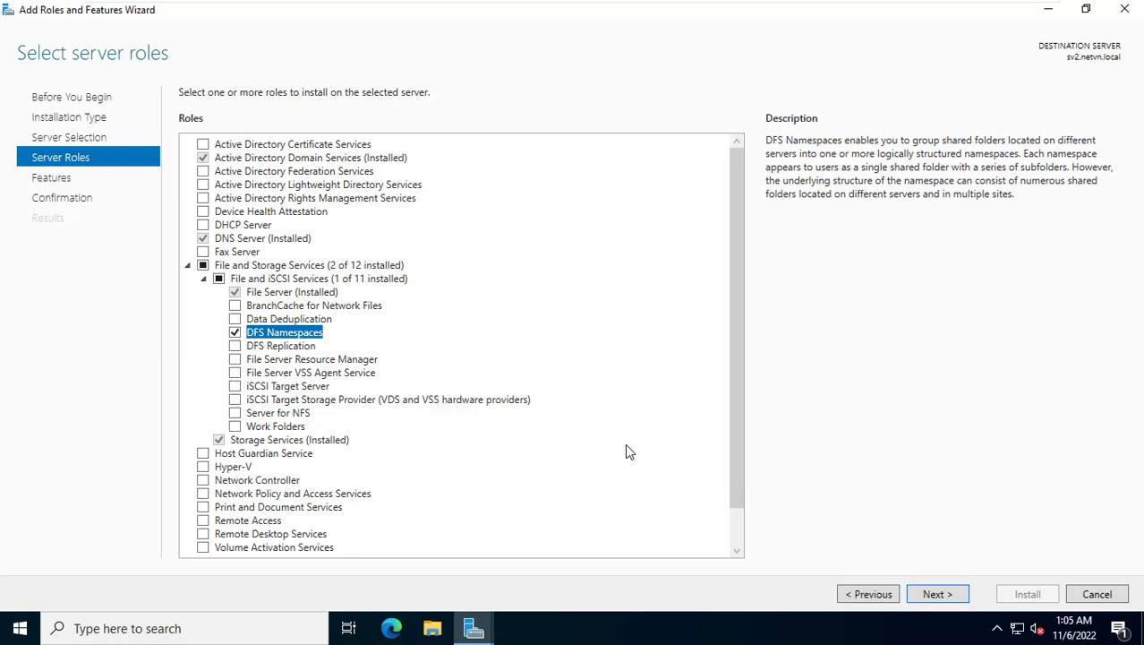
left_click(237, 347)
left_click(289, 338)
left_click(289, 349)
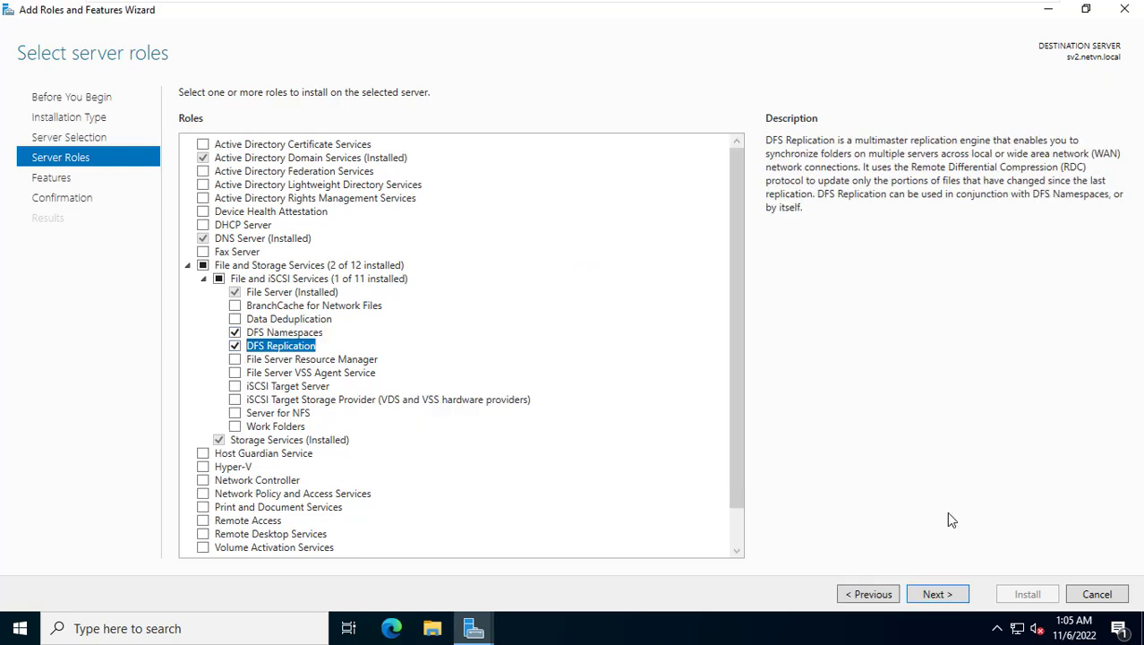
Step: Install the selected DFS roles on sv2 and close the finished wizard
left_click(961, 596)
left_click(962, 599)
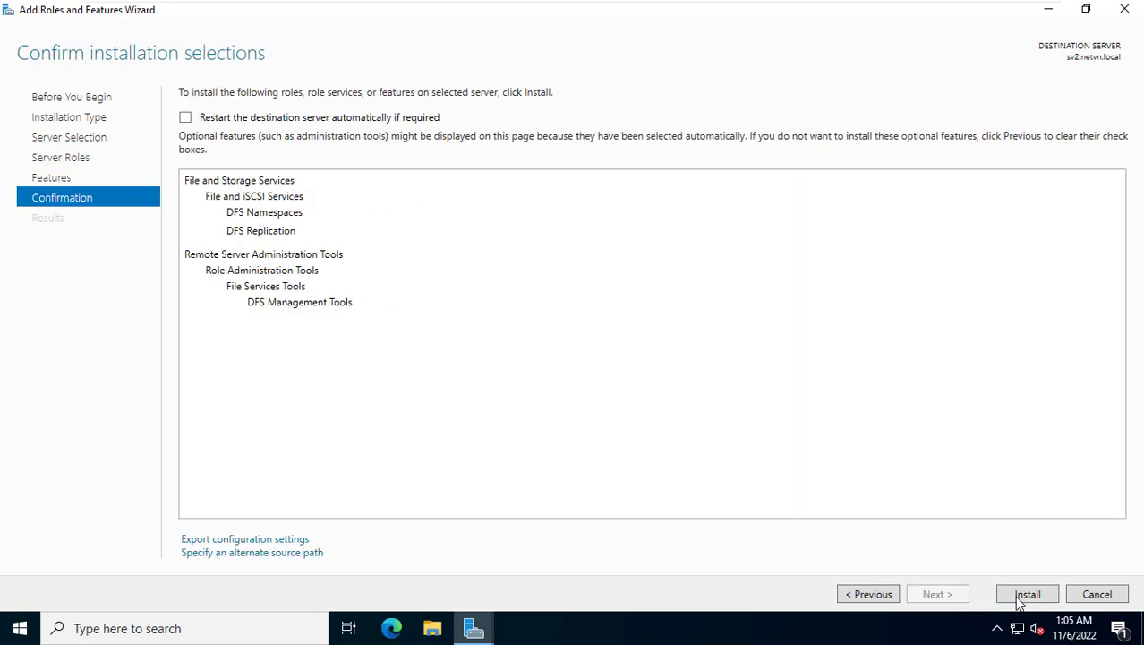
left_click(1034, 602)
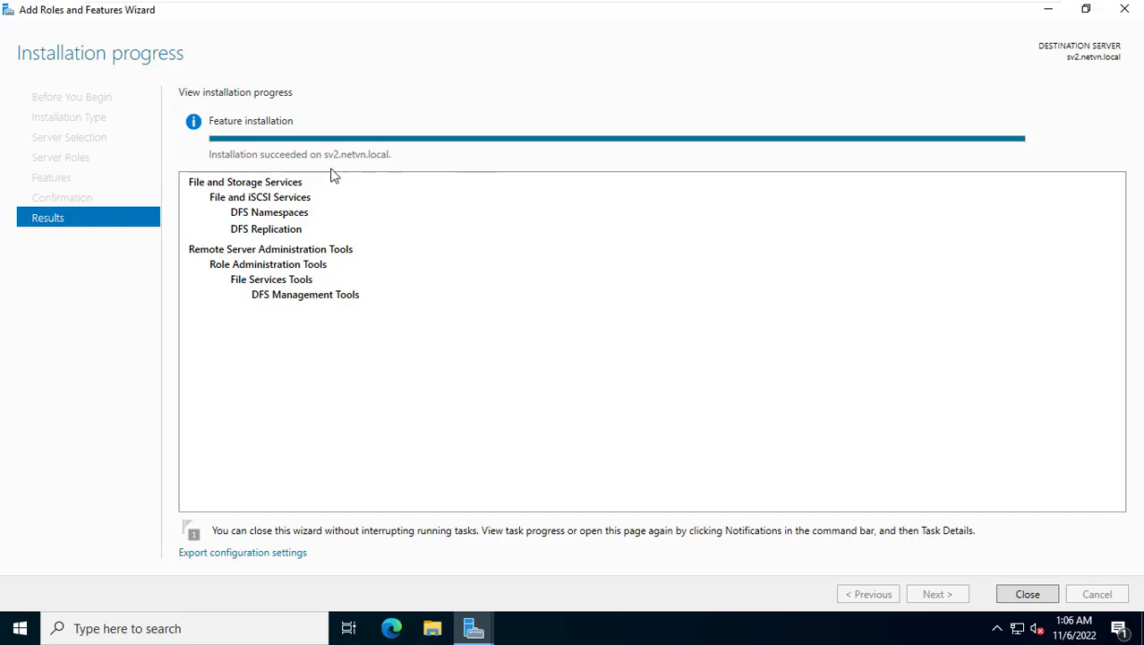
left_click(1035, 596)
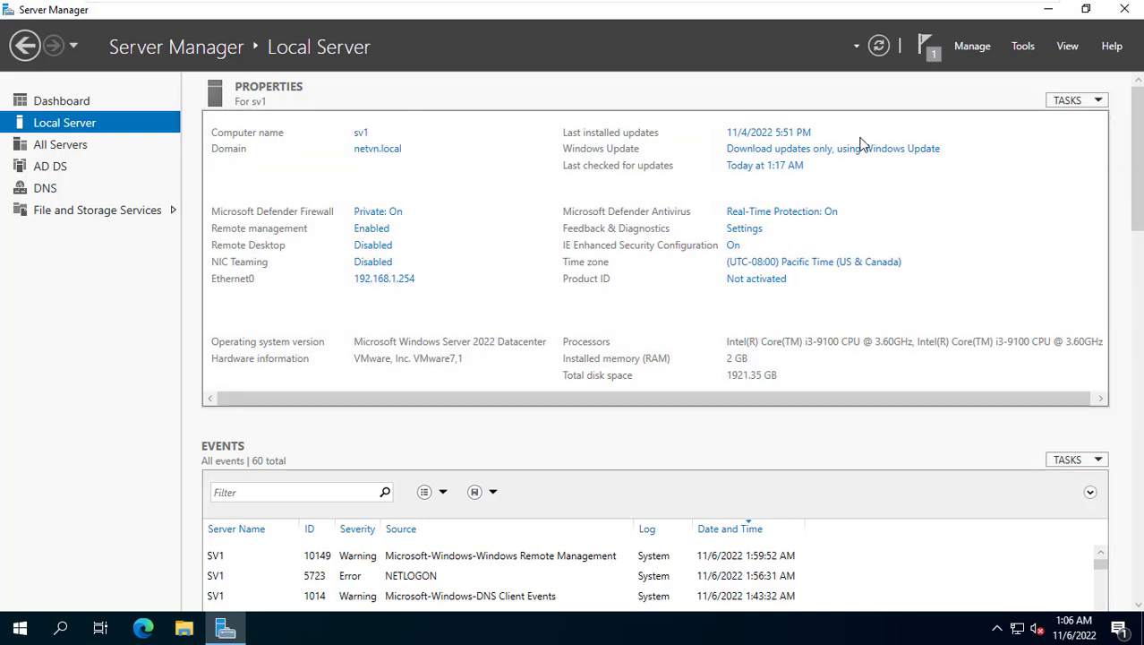
Step: Launch DFS Management from the Tools menu and maximize its window
left_click(1017, 48)
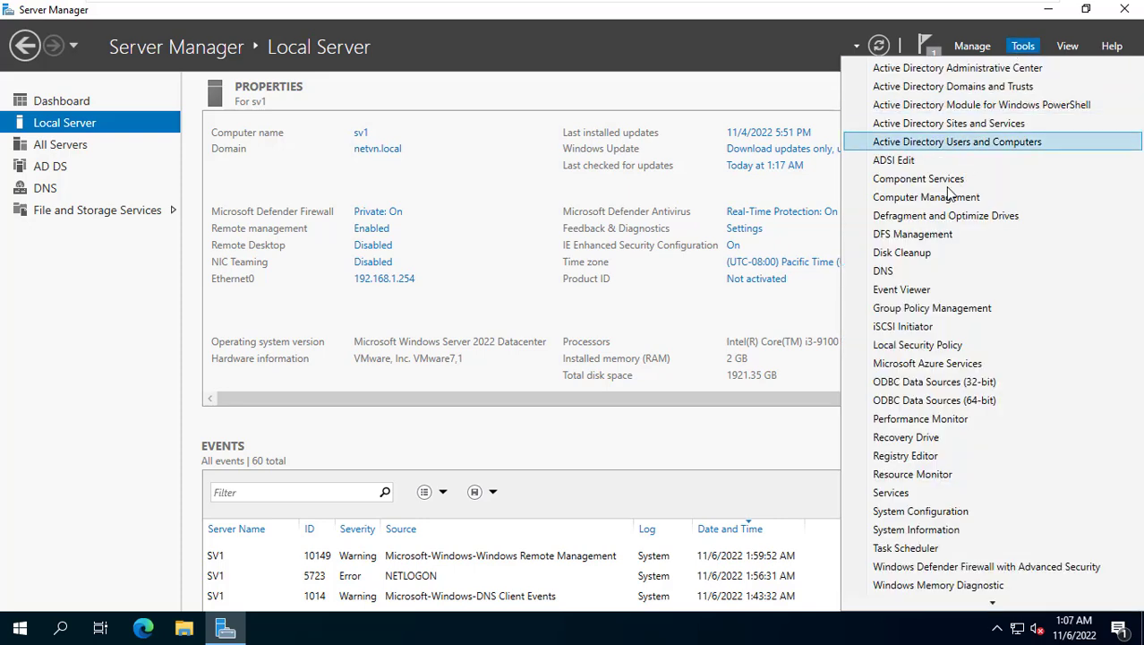
left_click(948, 238)
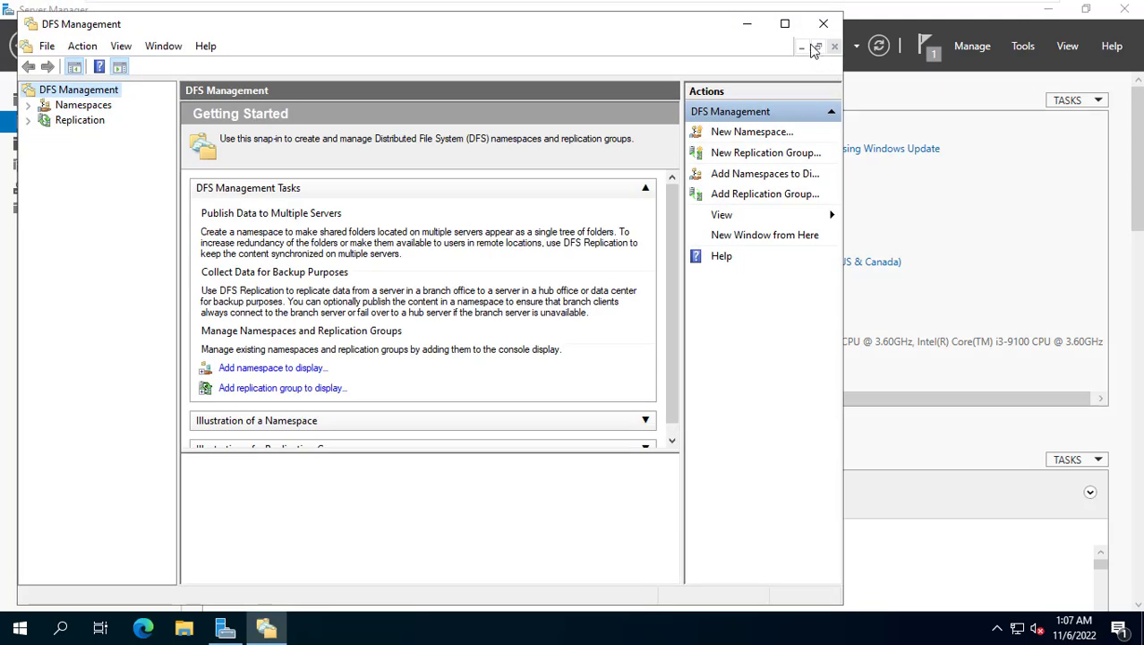
left_click(786, 25)
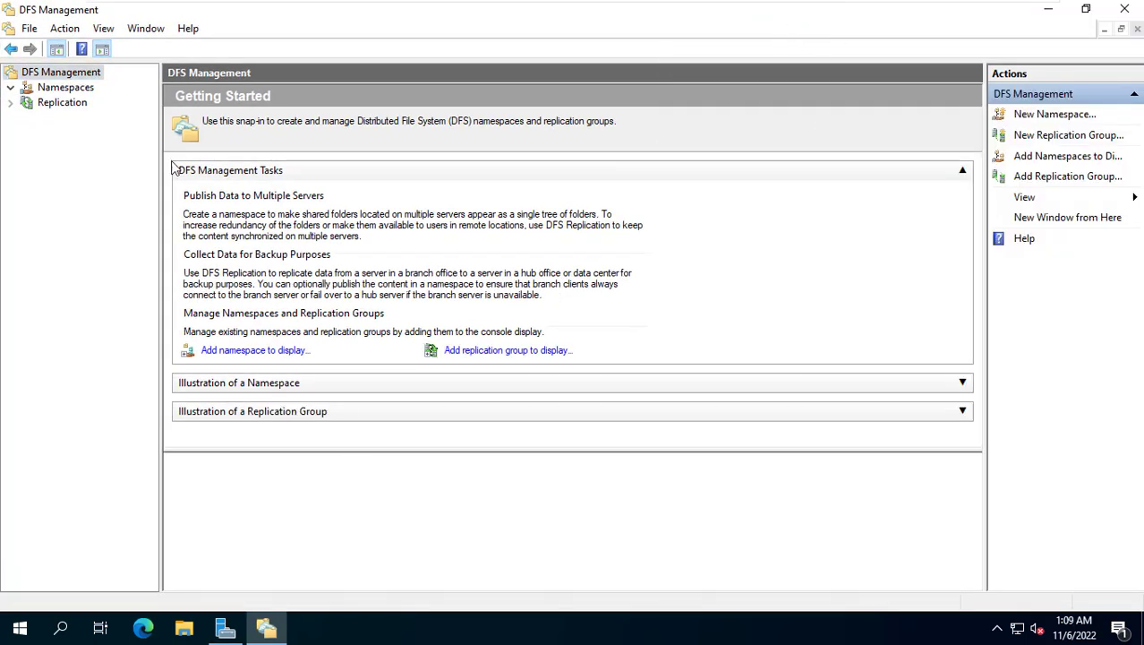
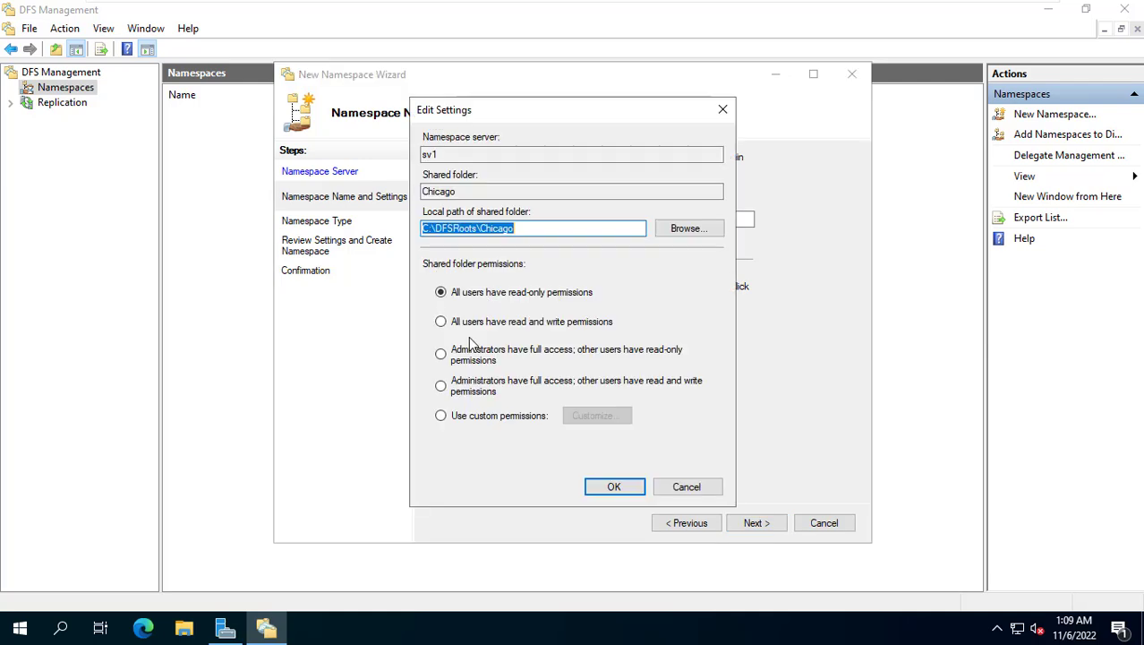
Step: Create a new folder Chicago on SV1's D$ drive and use D:\Chicago as the share's local path
left_click(683, 230)
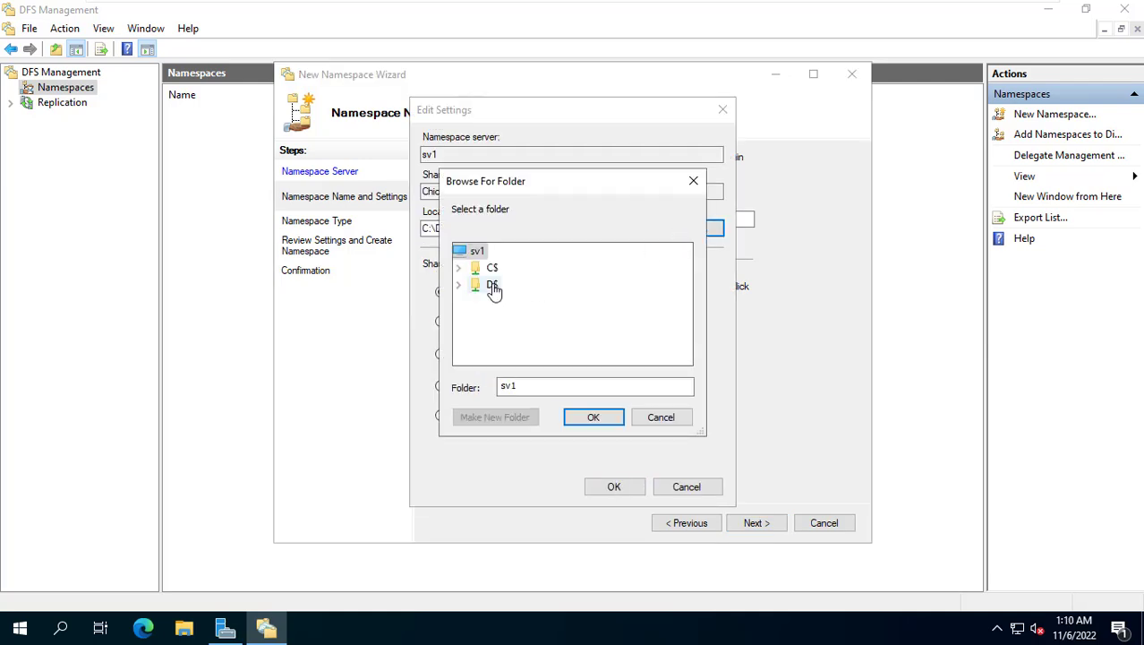
left_click(491, 286)
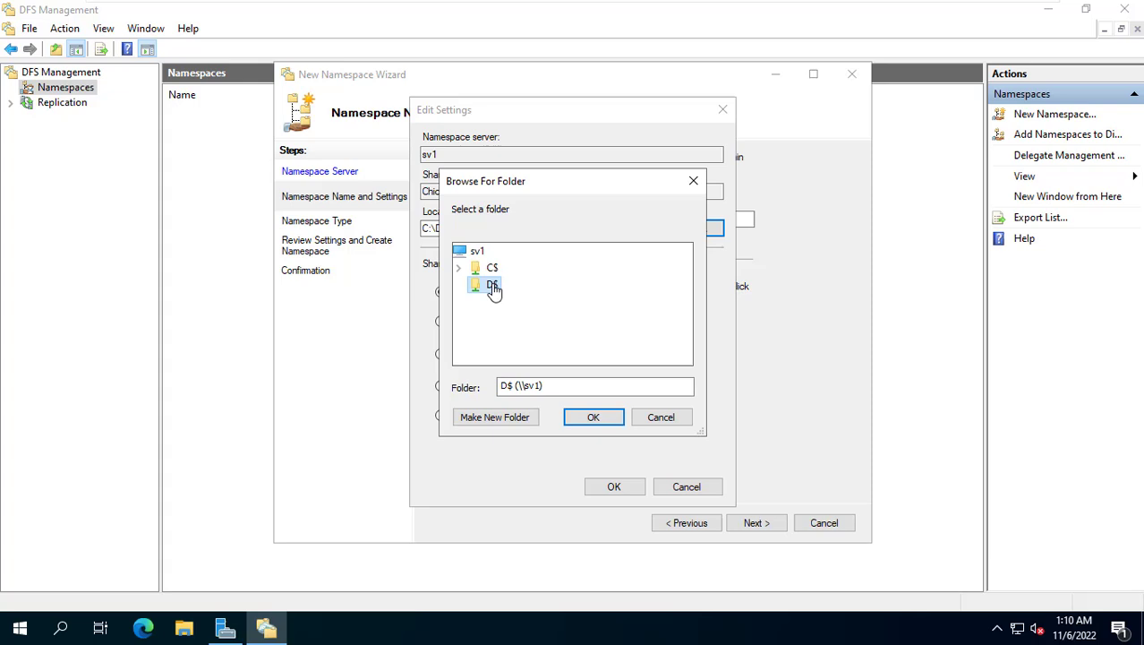
left_click(514, 418)
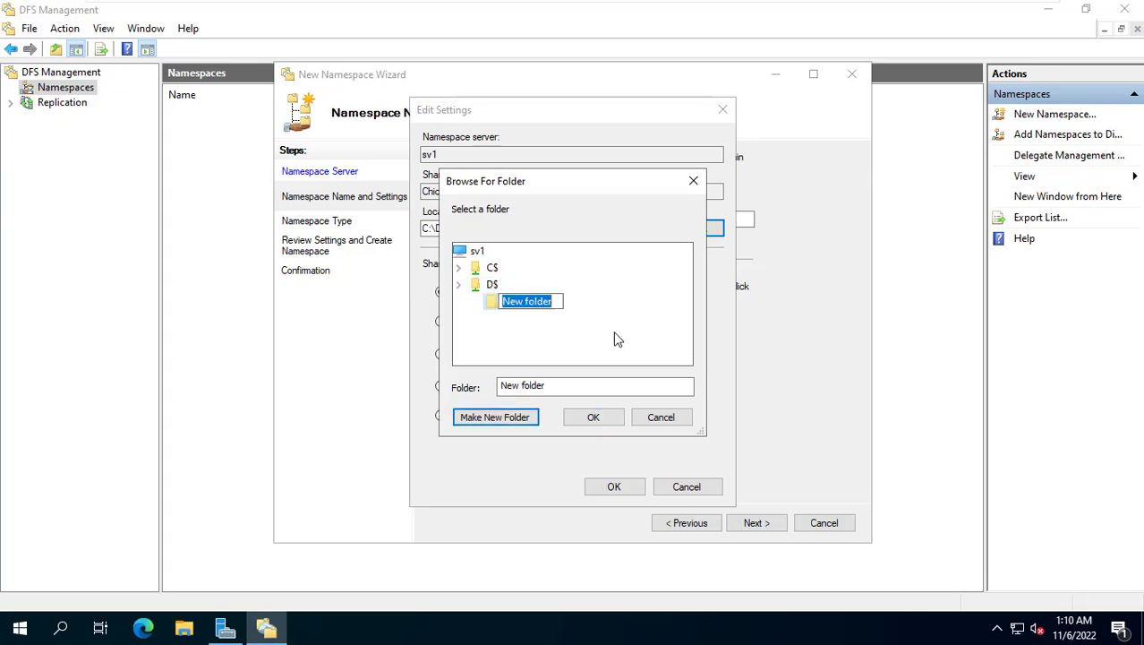
type("Chi")
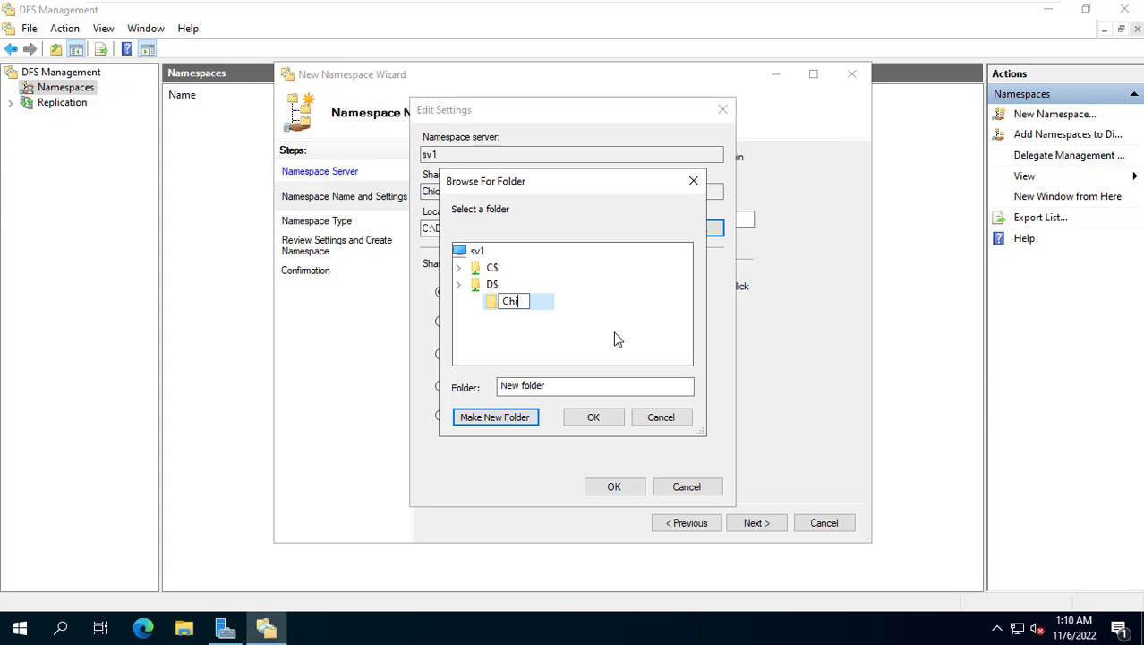
type("cago")
key("Return")
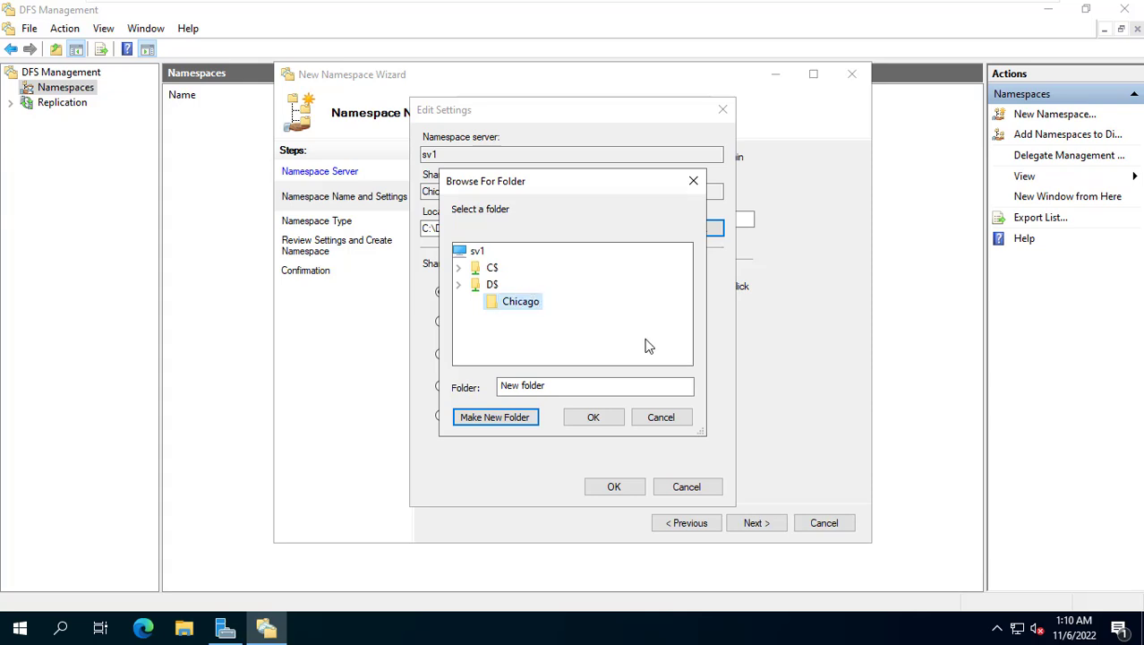
left_click(592, 417)
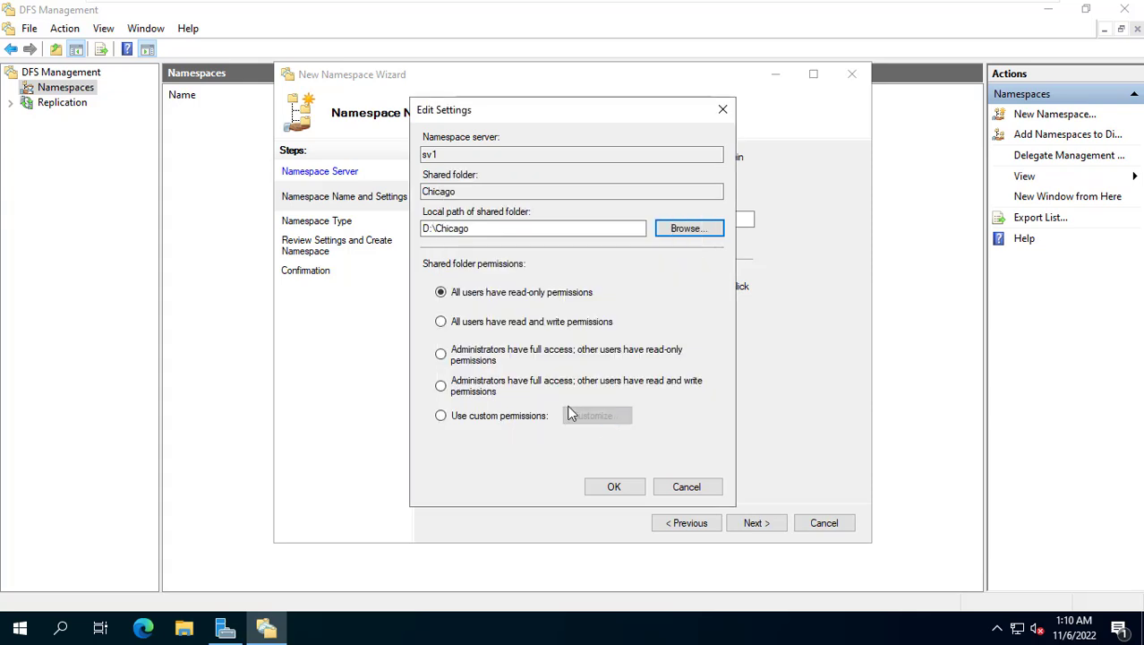
Step: Set custom share permissions giving Everyone Full Control and confirm the shared folder settings
left_click(479, 424)
left_click(595, 417)
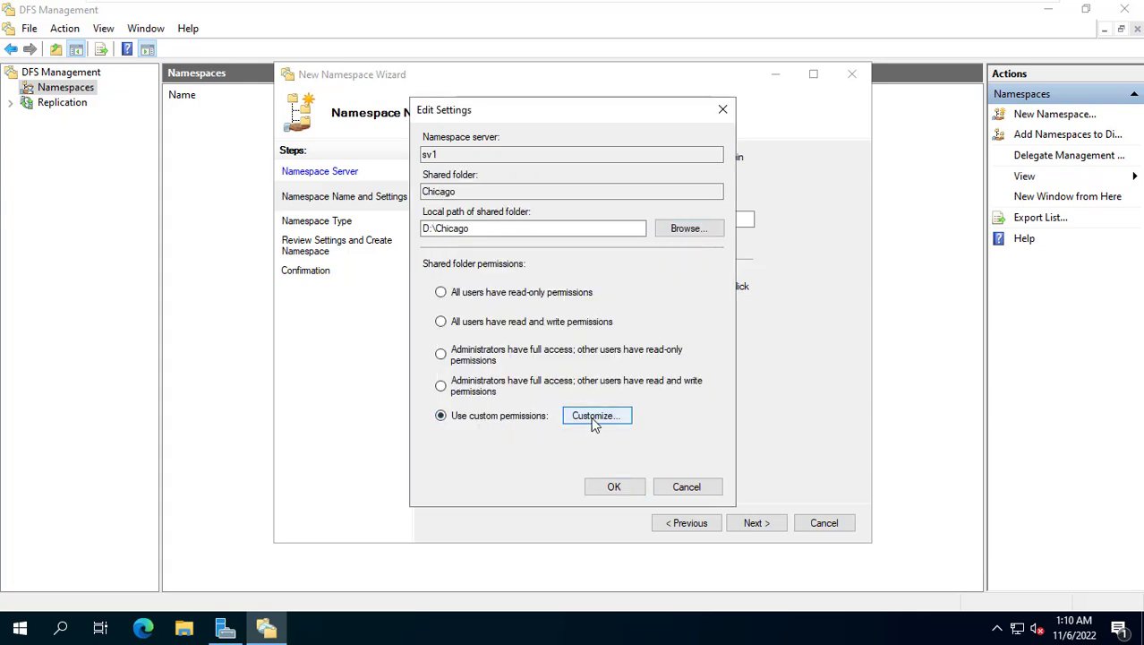
left_click(624, 326)
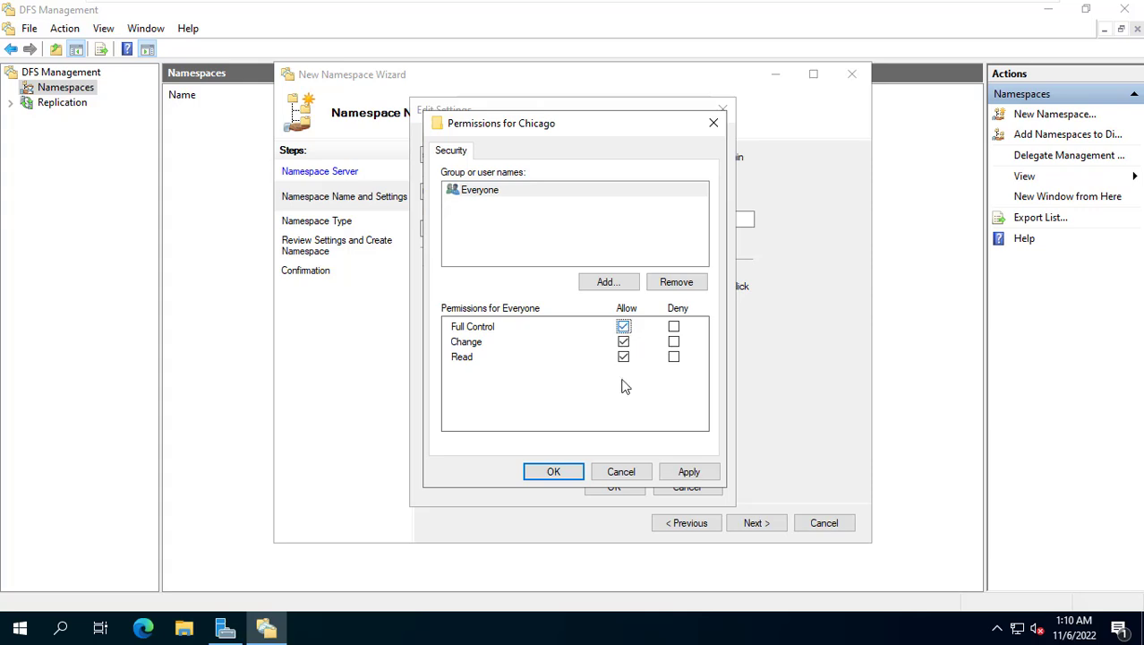
left_click(686, 472)
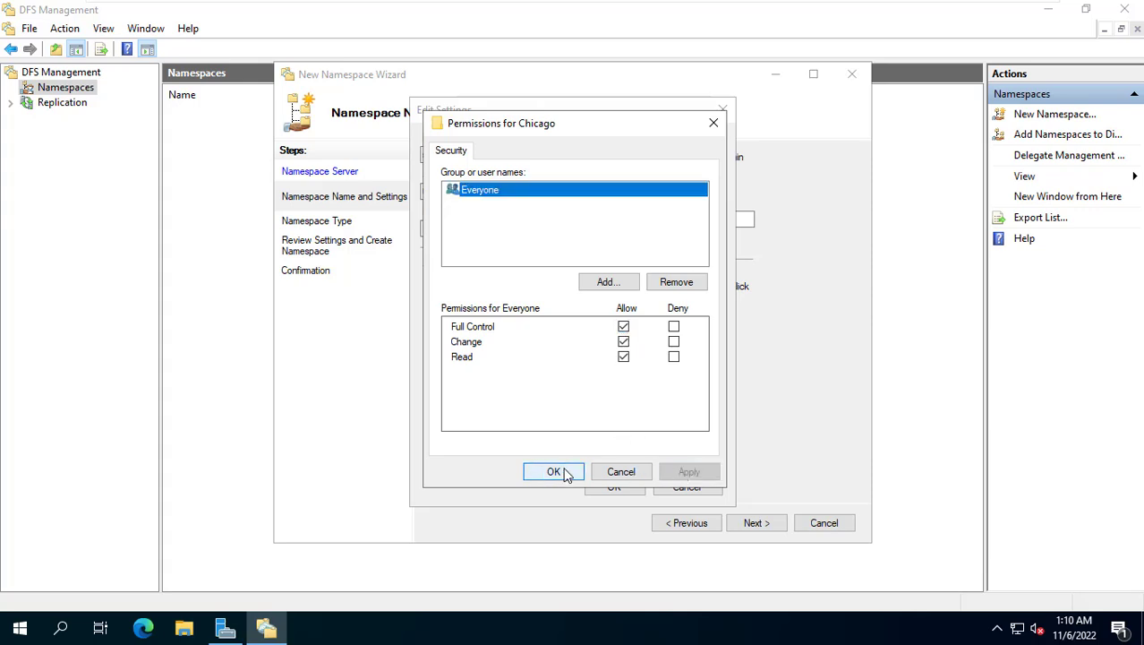
left_click(563, 473)
left_click(609, 490)
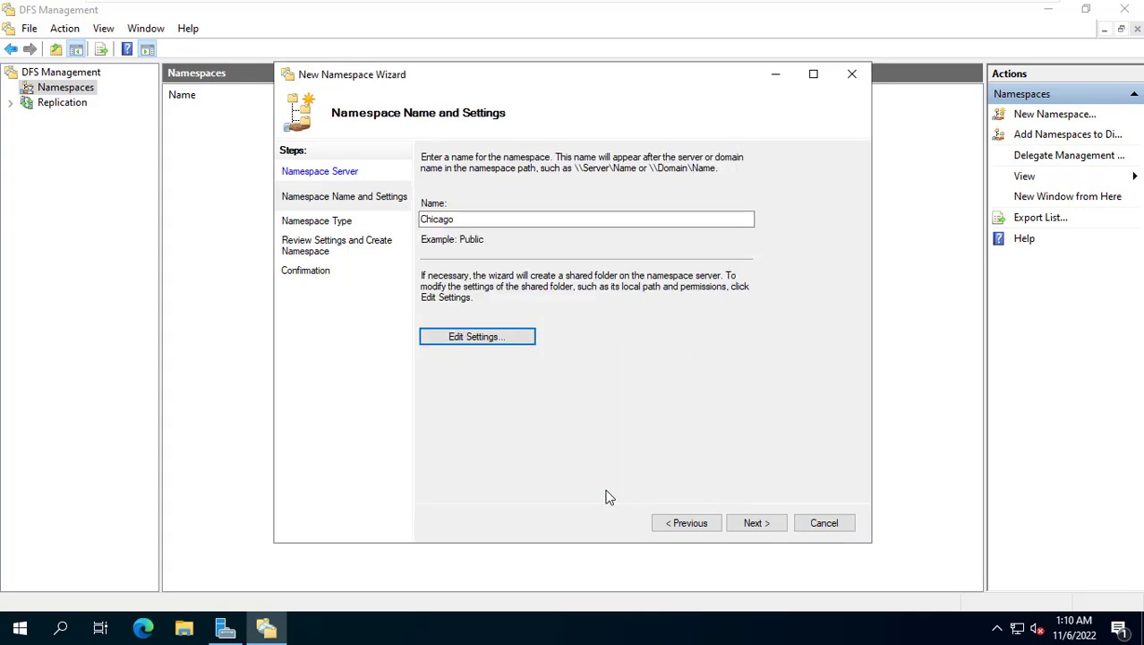
Step: Create the Chicago namespace as a domain-based namespace and close the wizard
left_click(754, 523)
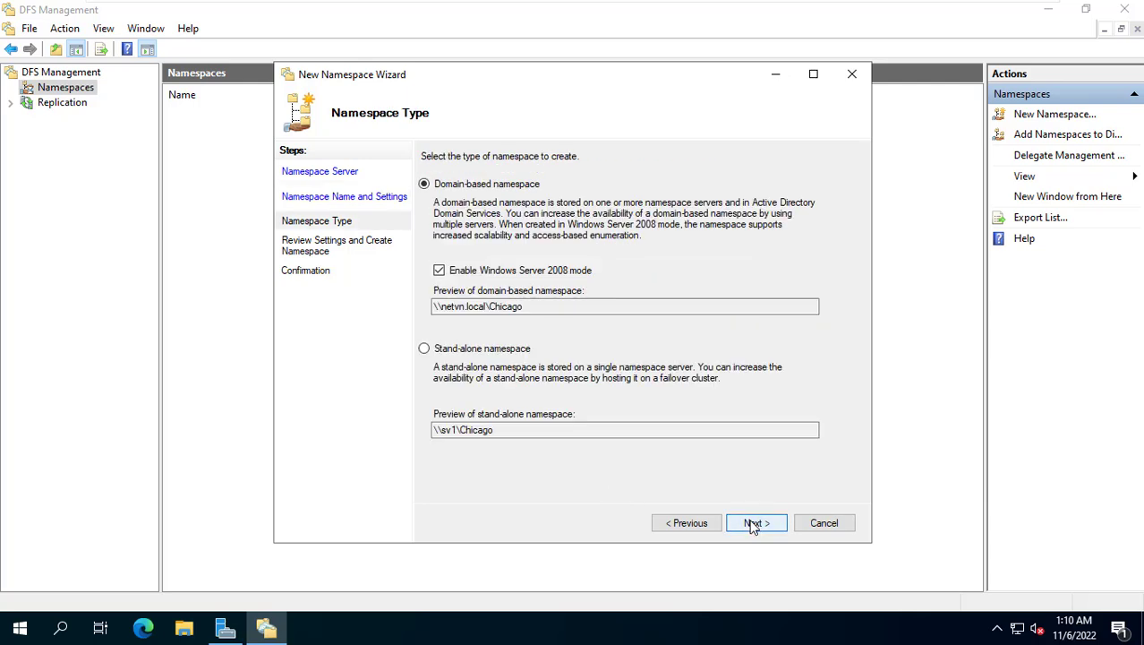
left_click_drag(542, 307, 410, 309)
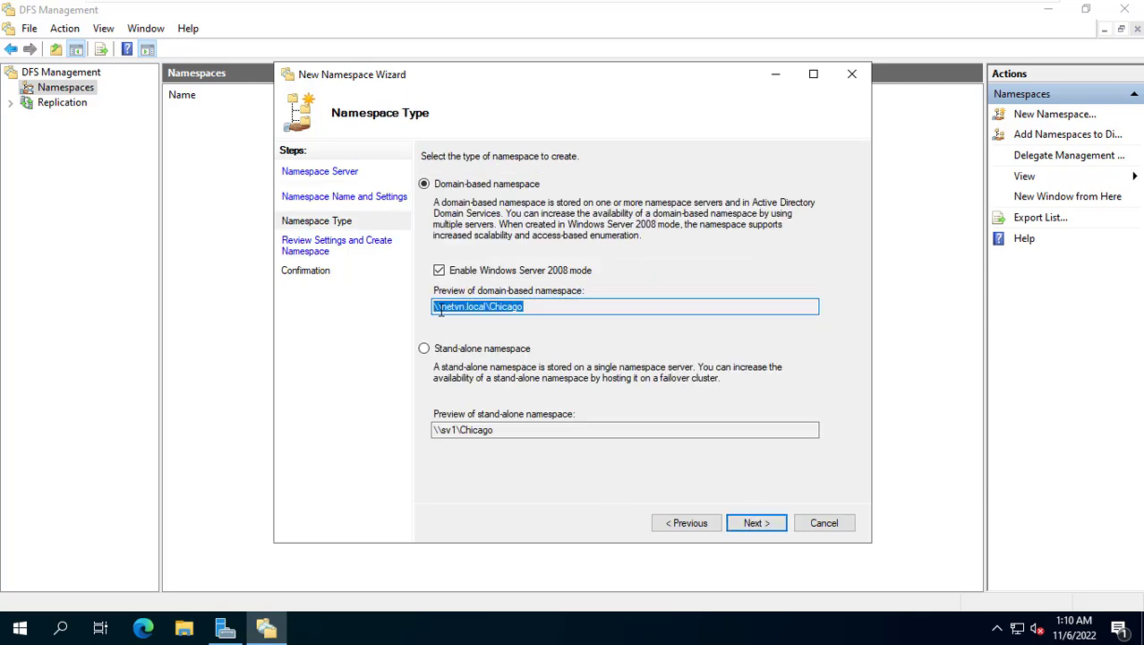
left_click(756, 523)
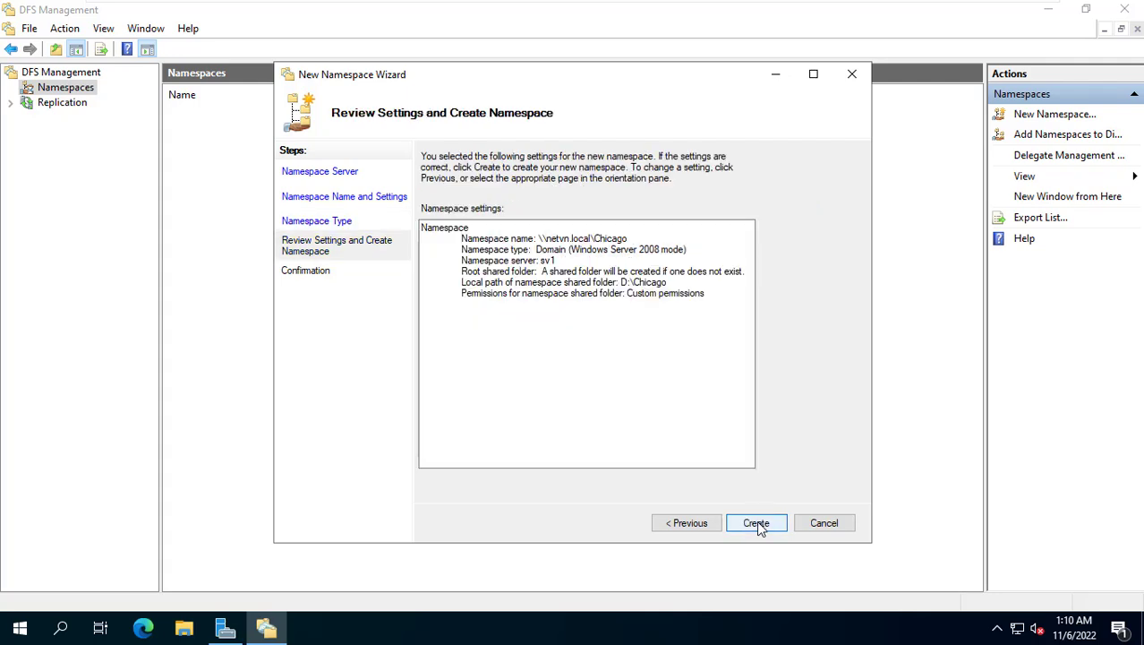
left_click(756, 523)
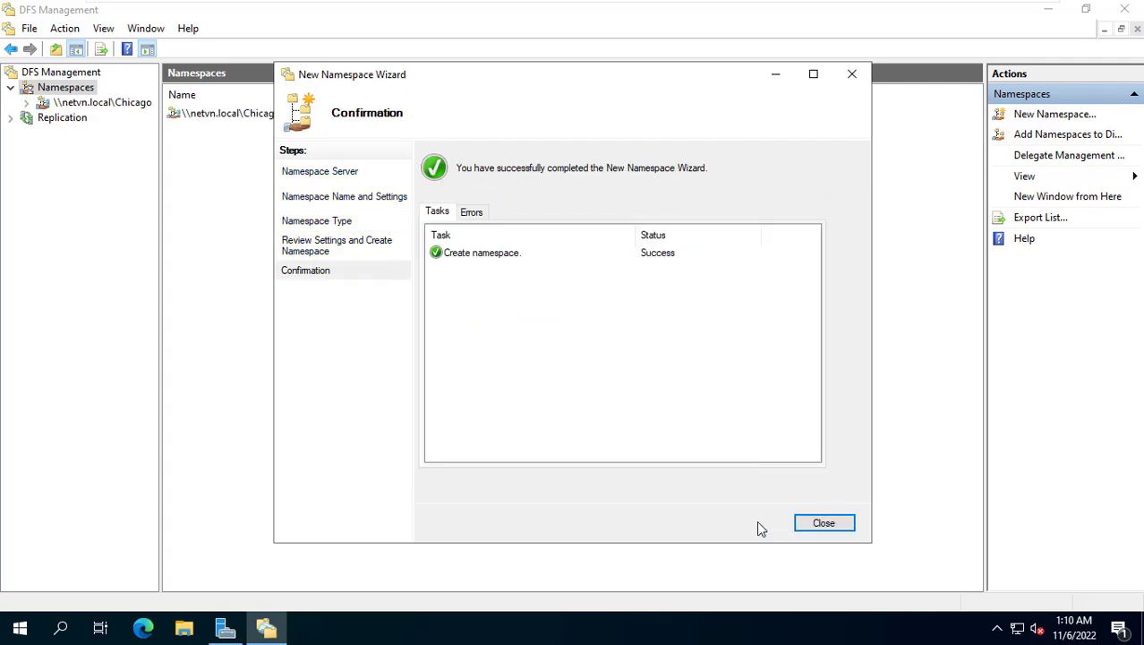
left_click(499, 256)
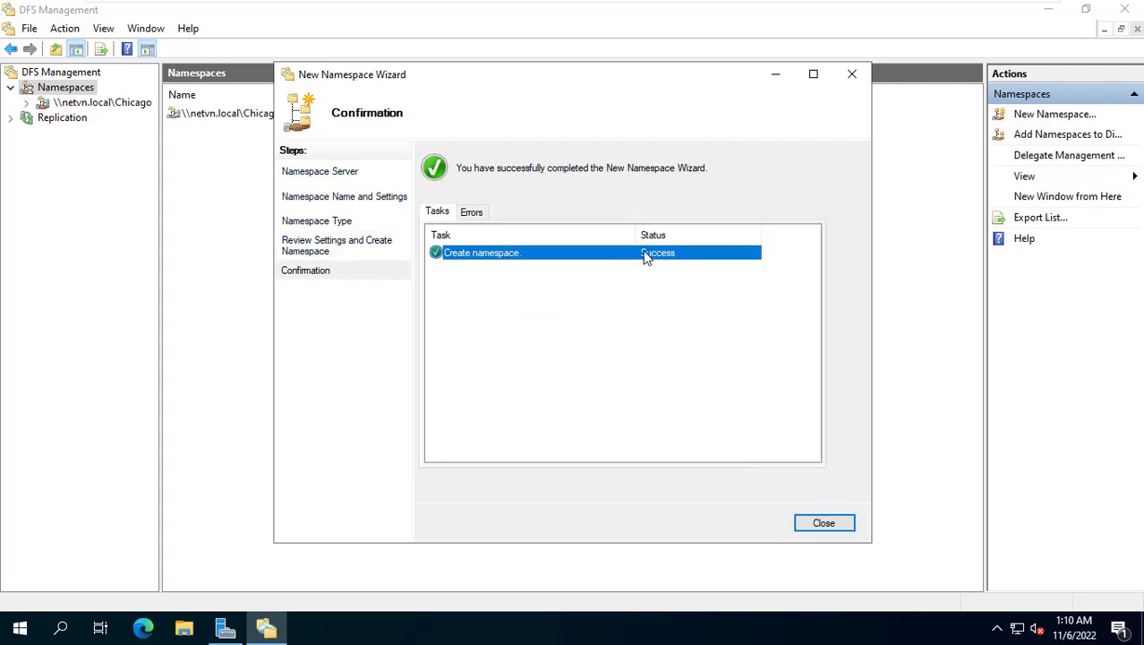
left_click(822, 524)
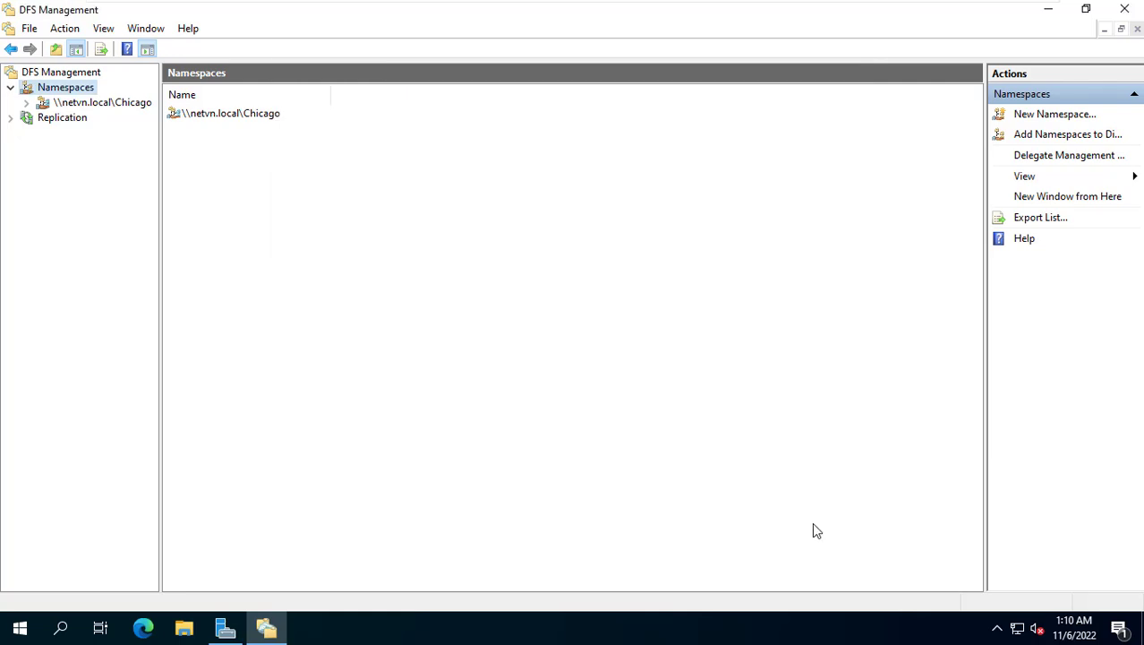
Step: Check that \\SV1\Chicago appears in the \\netvn.local\Chicago namespace servers list
left_click(97, 106)
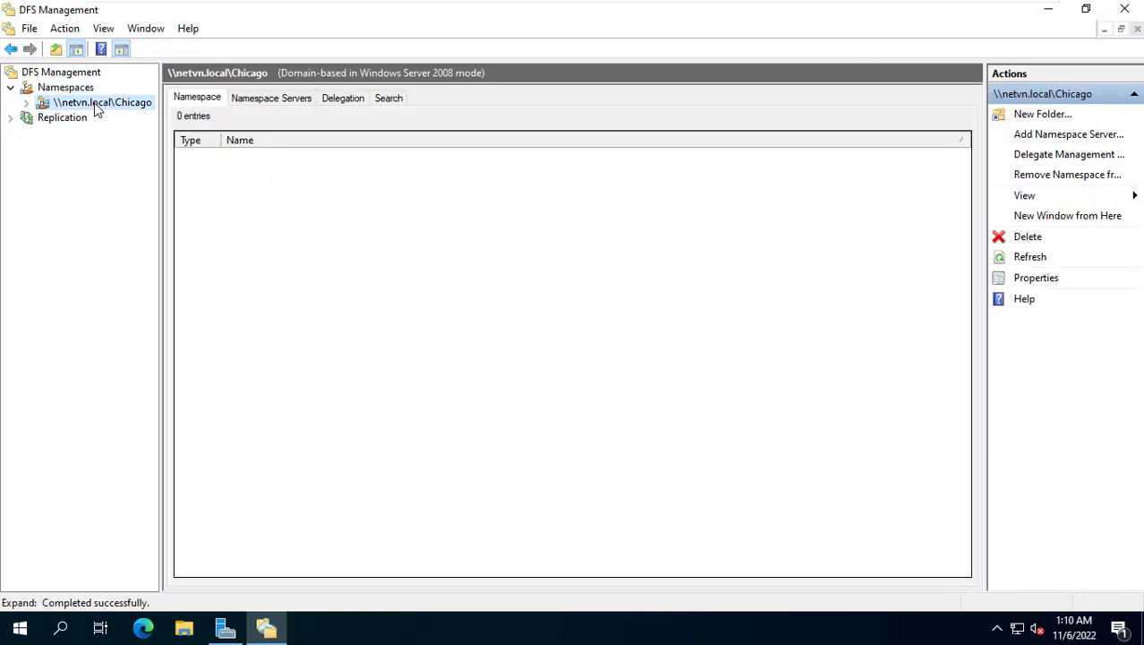
left_click(261, 100)
left_click(255, 159)
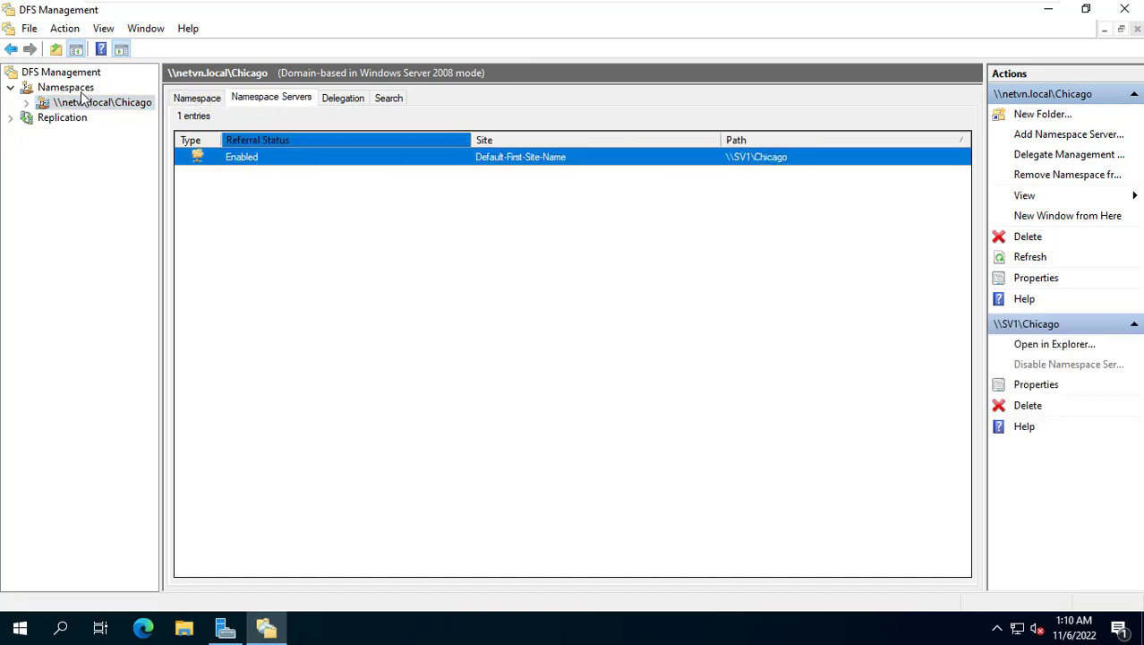
Step: Start adding SV2 as a namespace server for the Chicago namespace
right_click(85, 107)
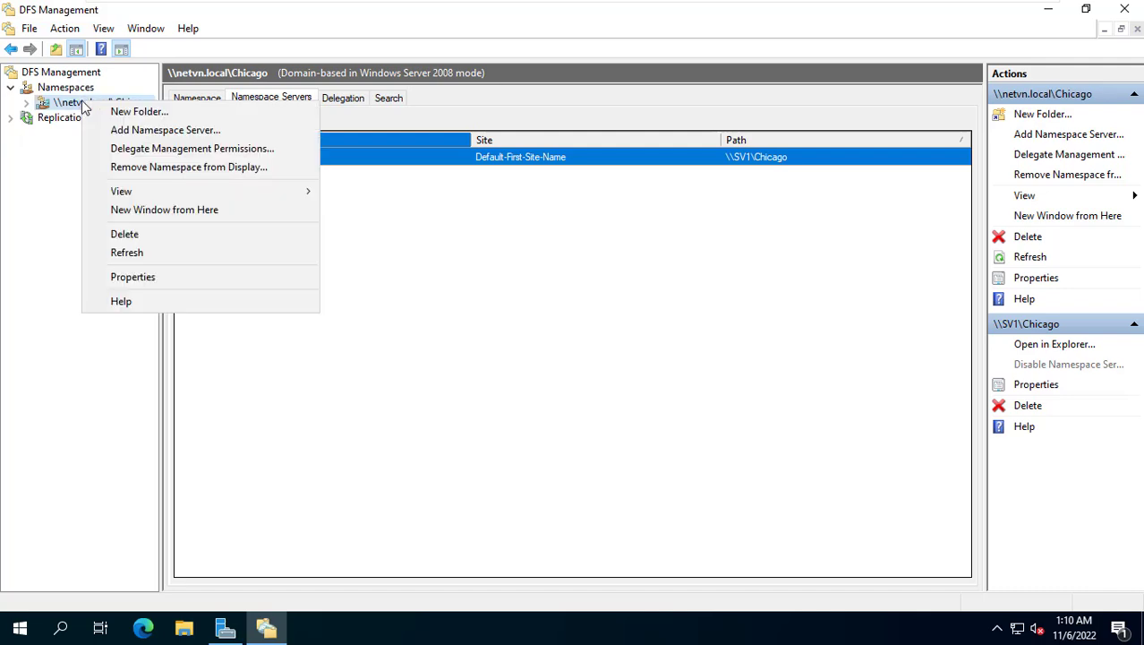
left_click(205, 133)
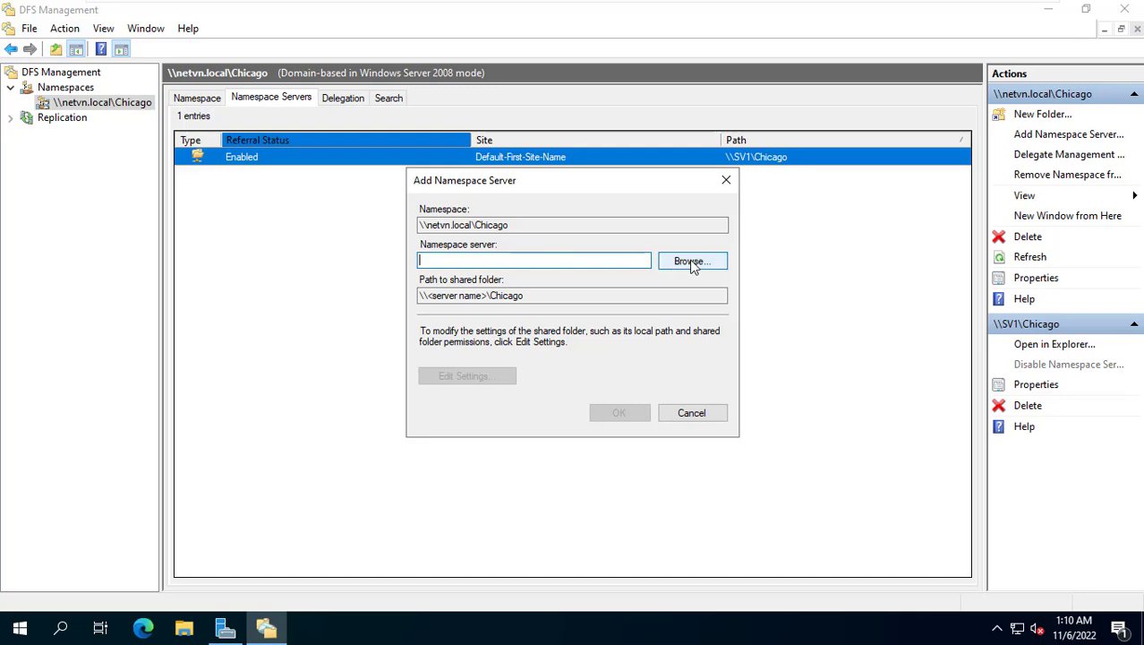
left_click(690, 265)
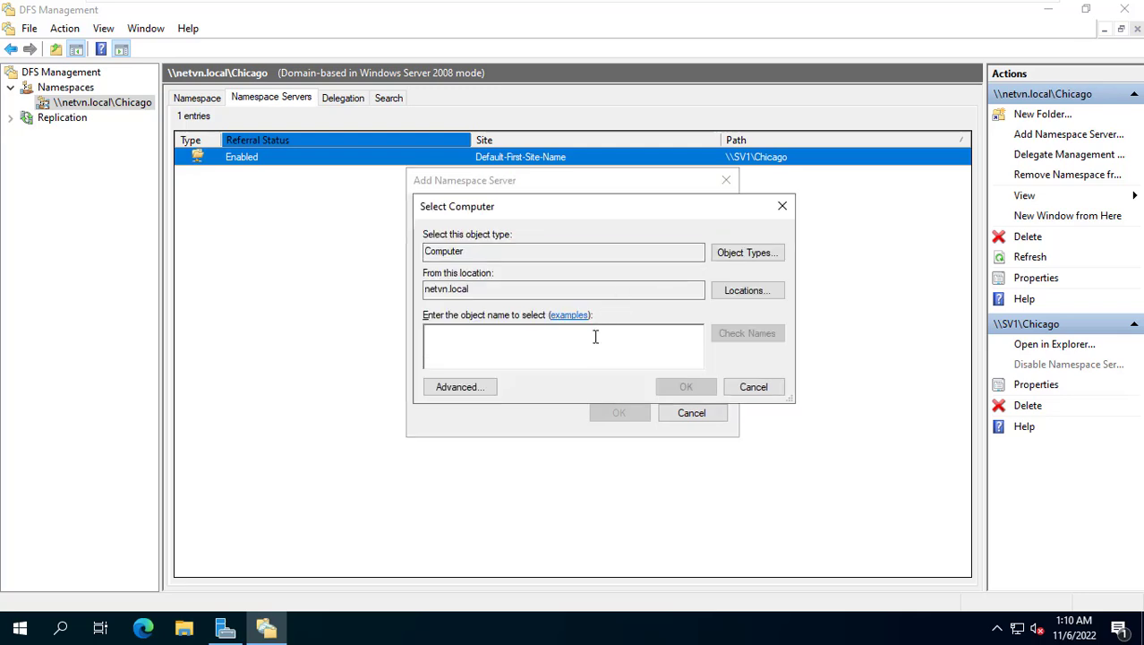
type("sv2")
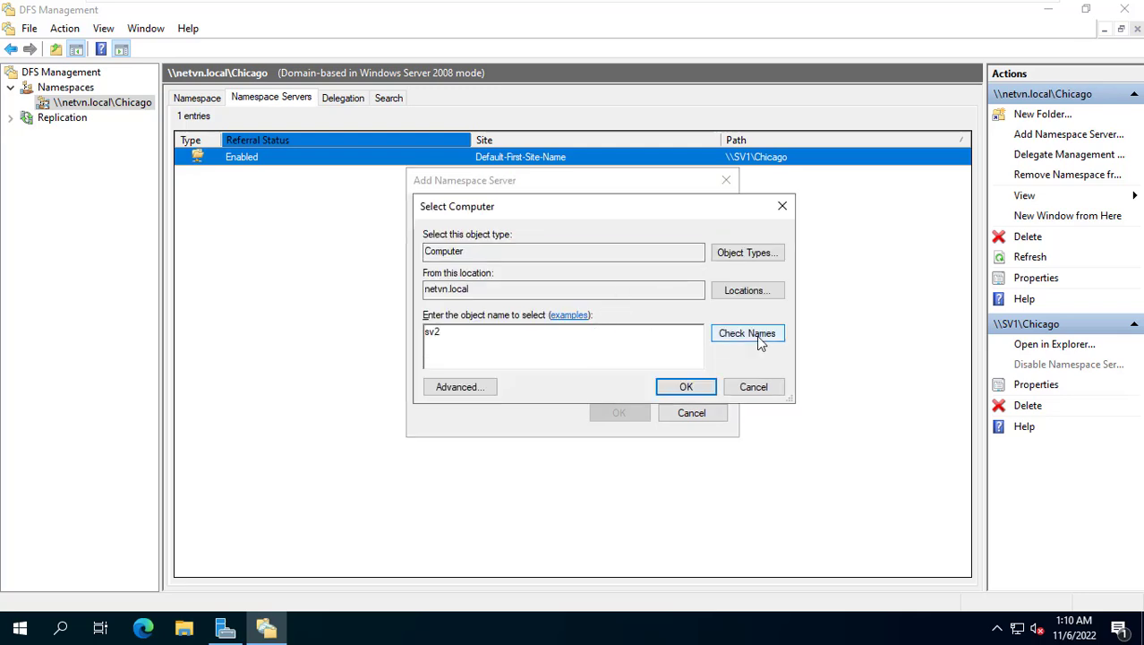
left_click(757, 335)
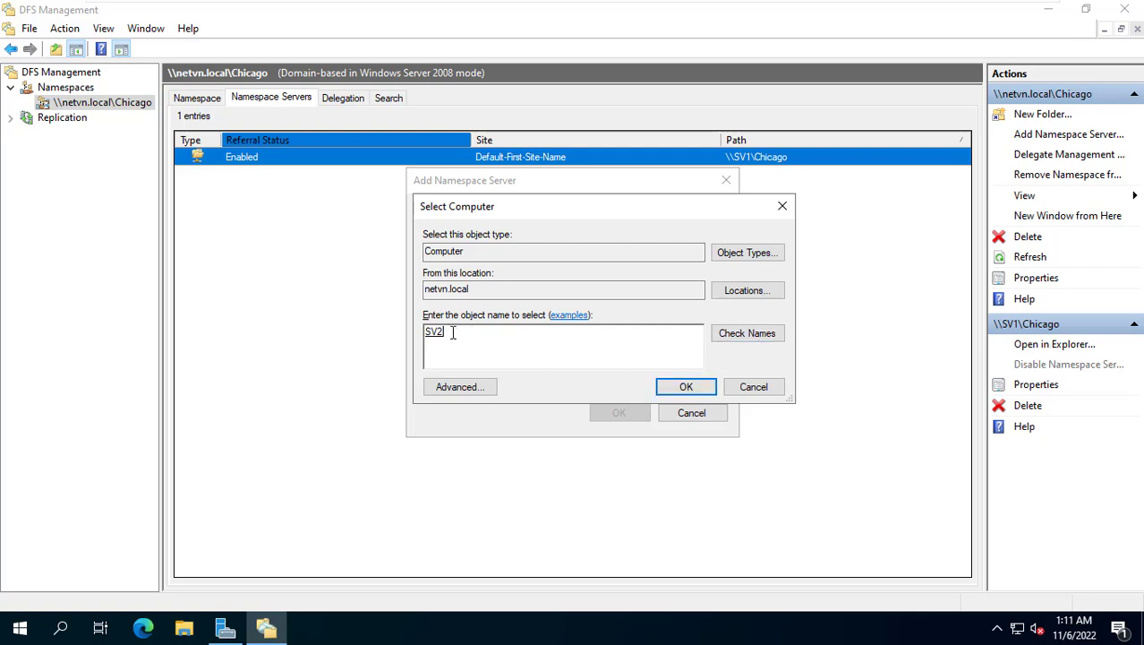
left_click_drag(453, 331, 385, 331)
left_click(677, 388)
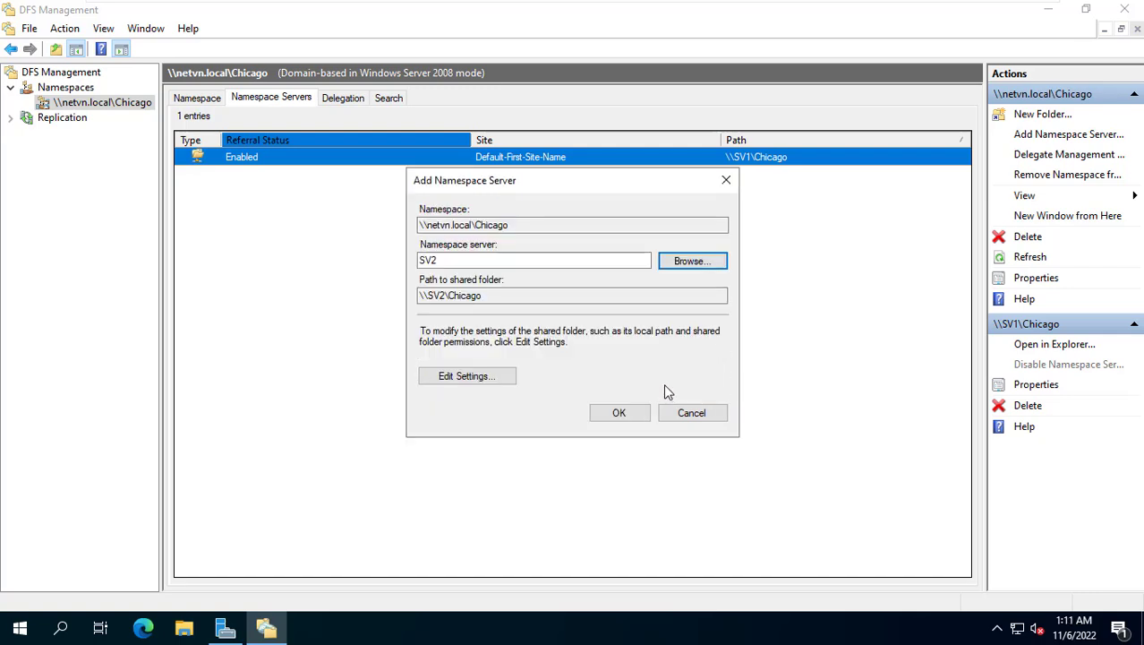
Step: Create a Chicago folder on SV2's d$ drive and use d:\Chicago as the local path
left_click(477, 375)
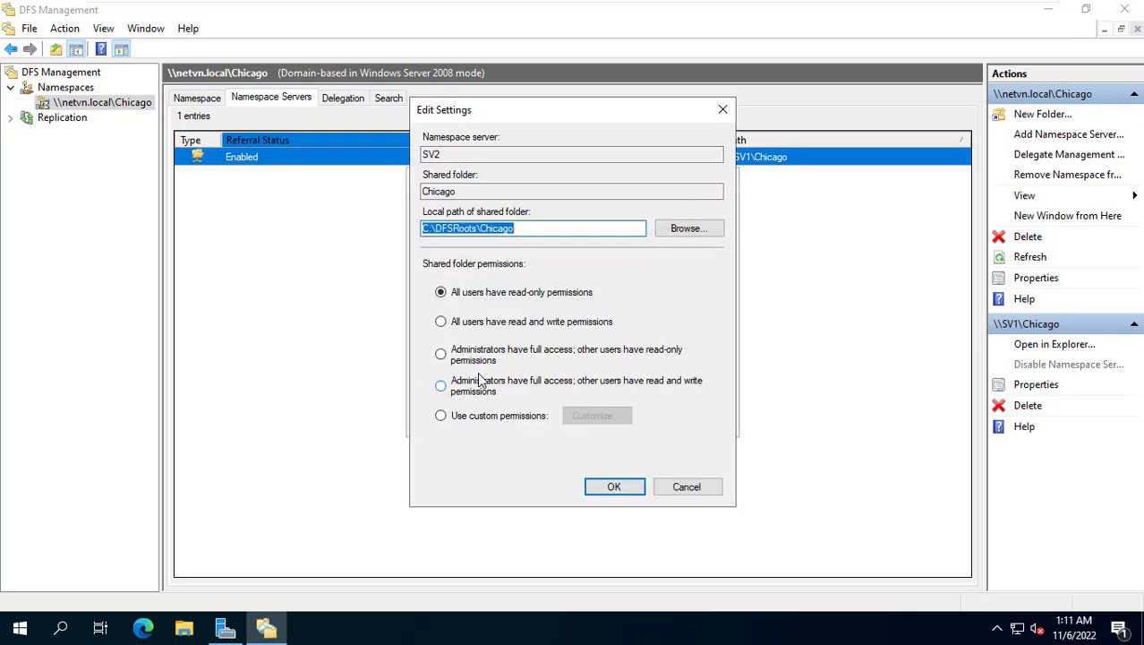
left_click(688, 228)
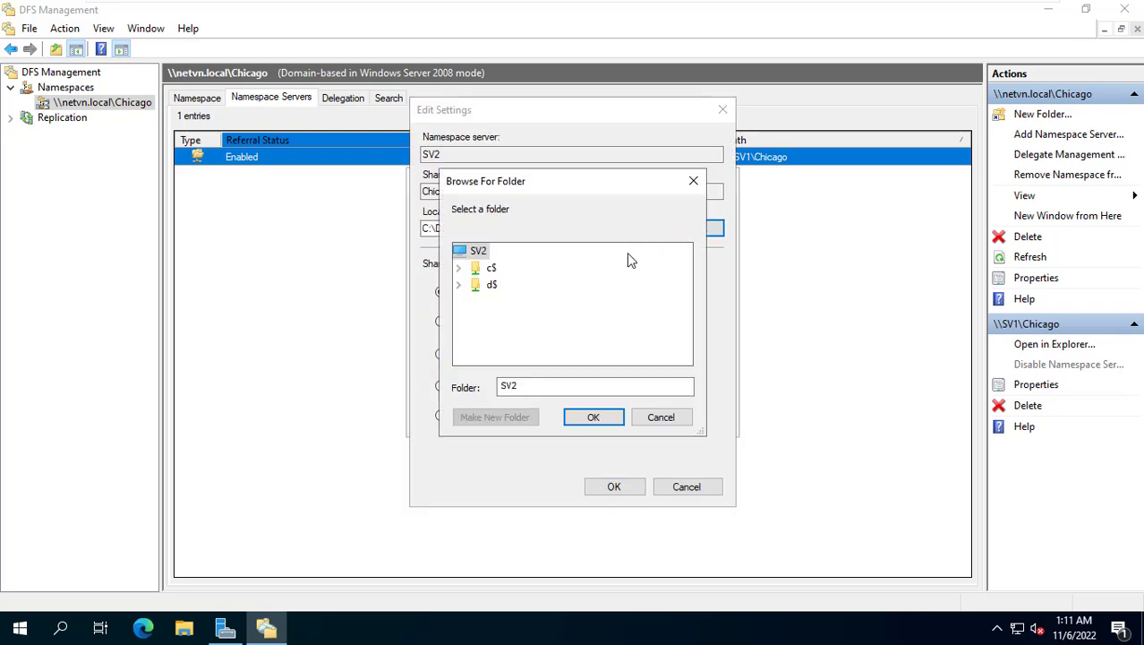
left_click(493, 286)
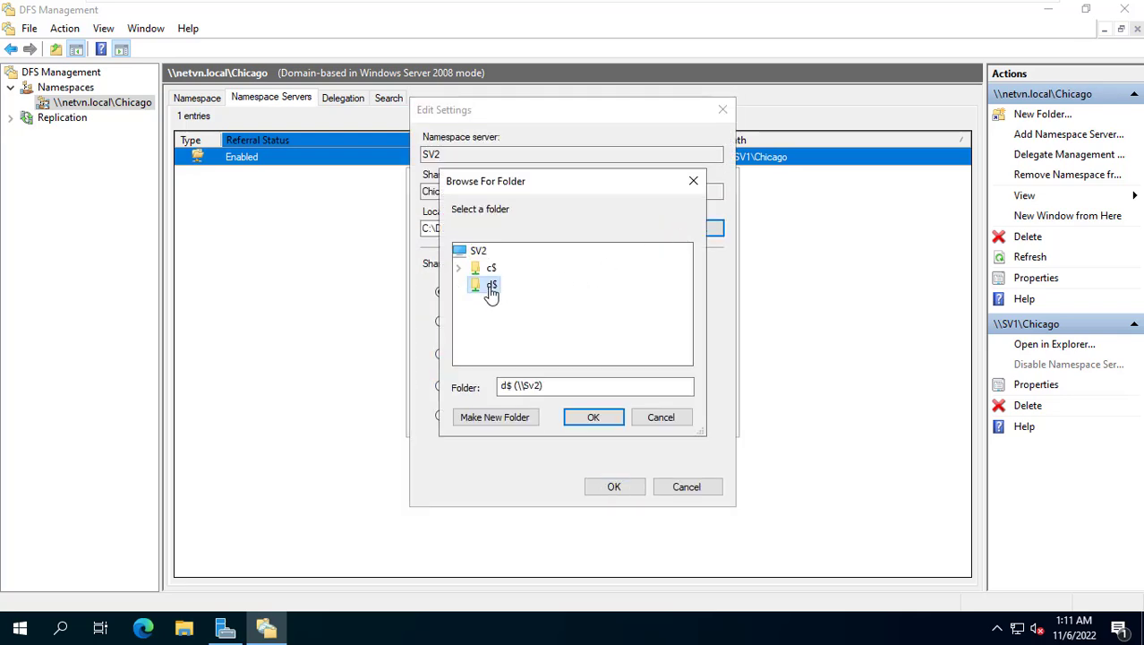
left_click(508, 419)
type("C")
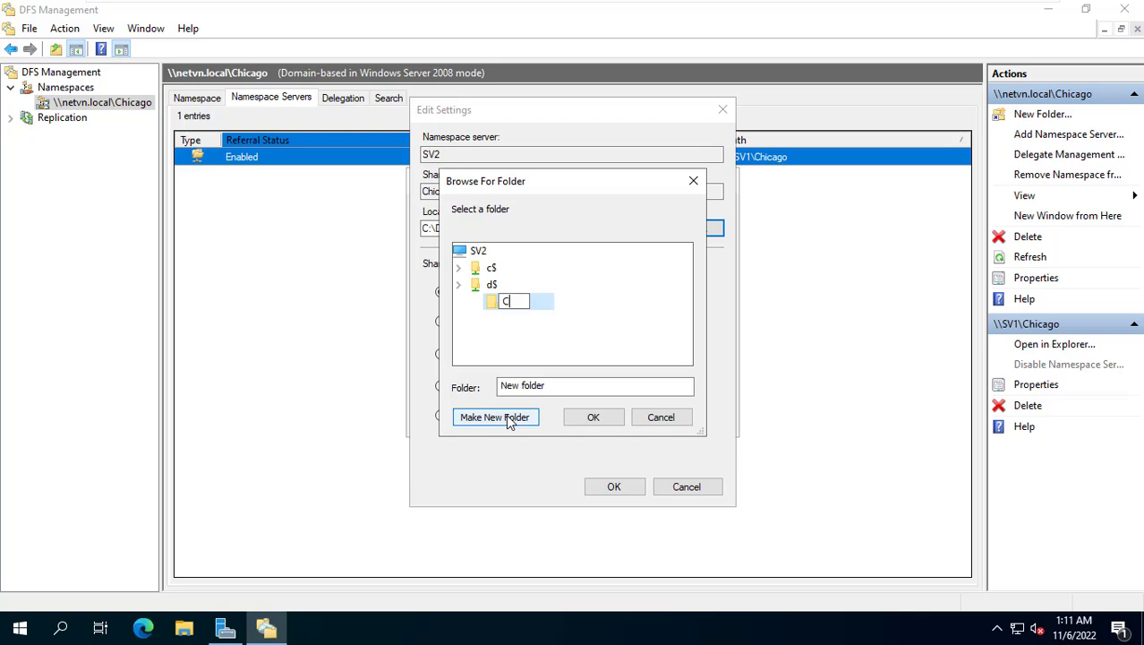
type("hicago")
key("Return")
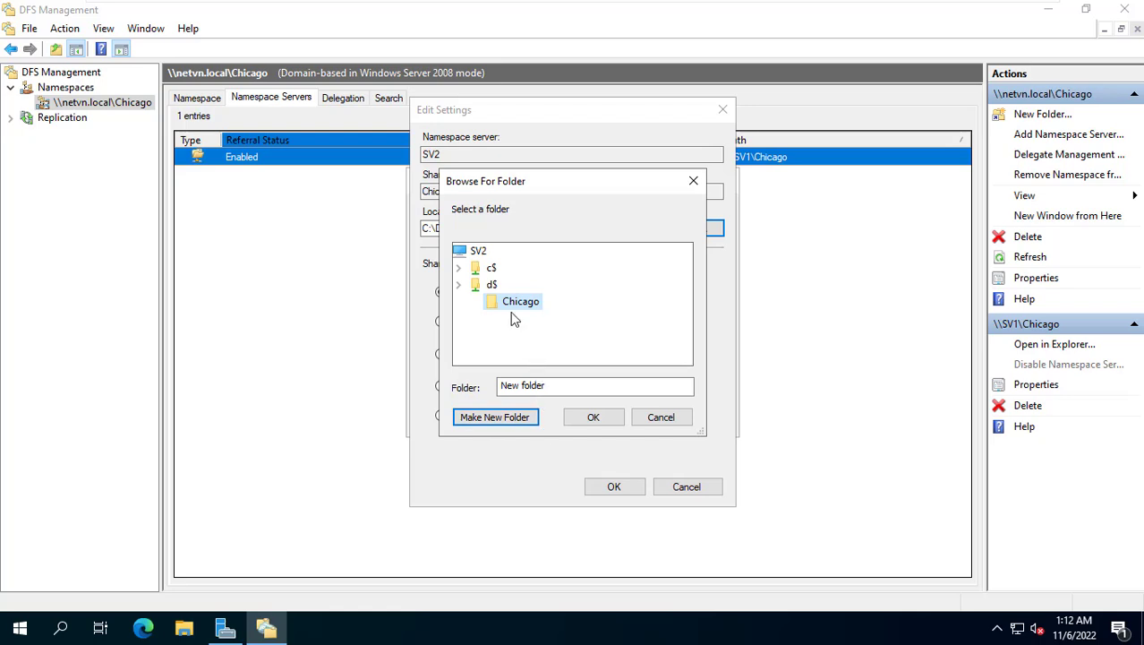
left_click(591, 419)
left_click_drag(547, 228, 383, 228)
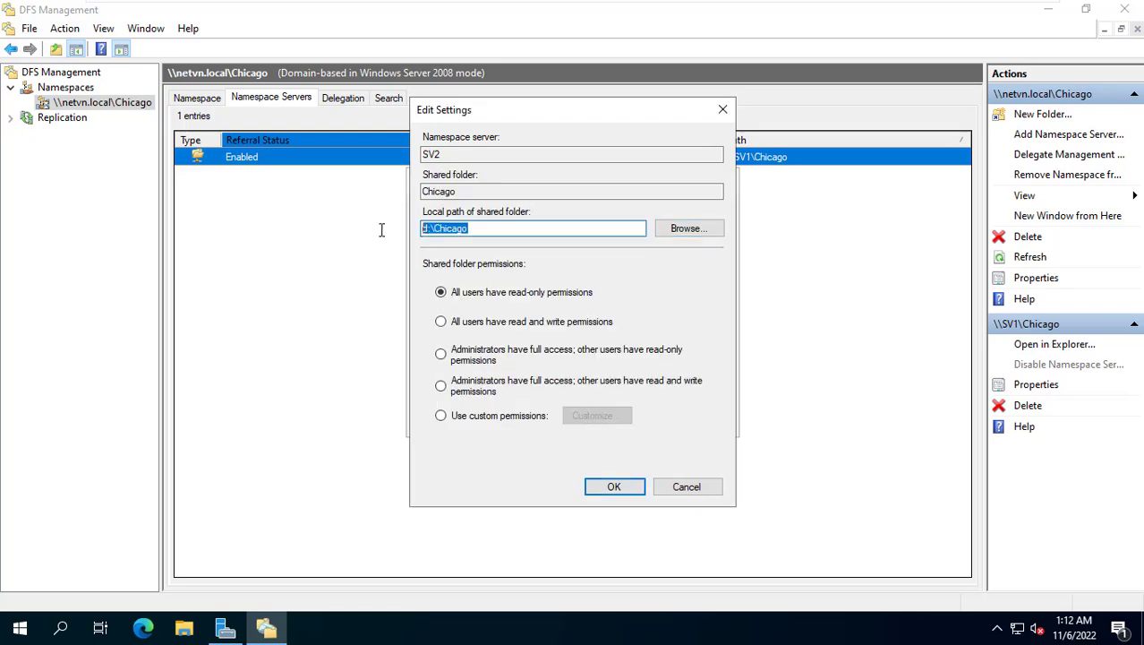
Step: Give Everyone Full Control via custom share permissions and add SV2 as namespace server
left_click(484, 419)
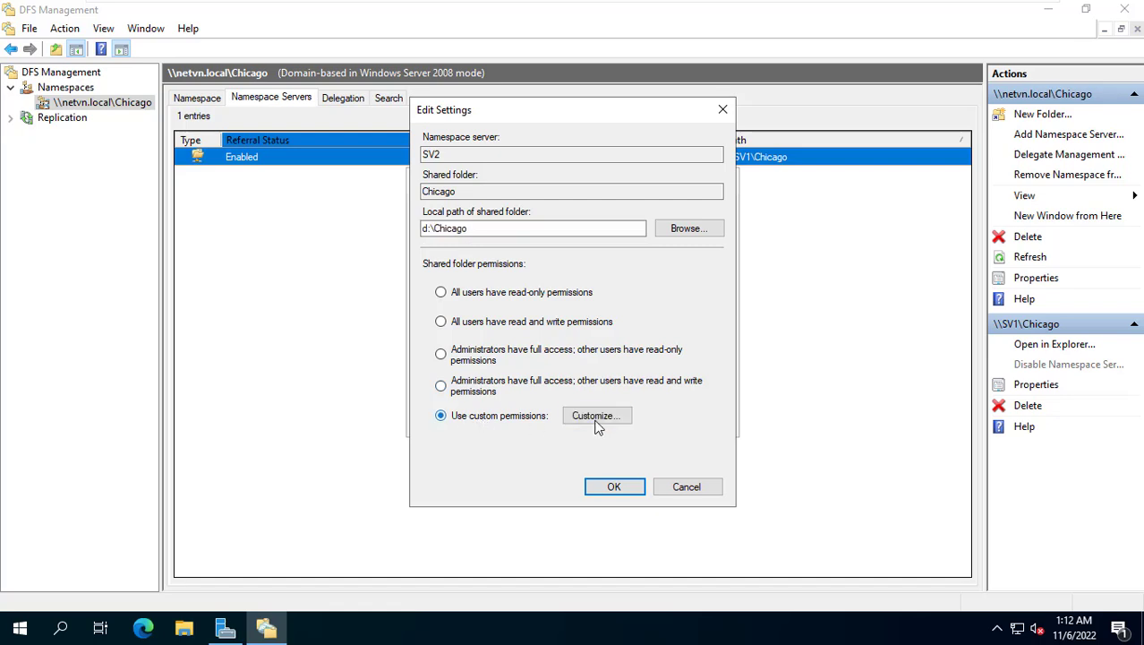
left_click(600, 421)
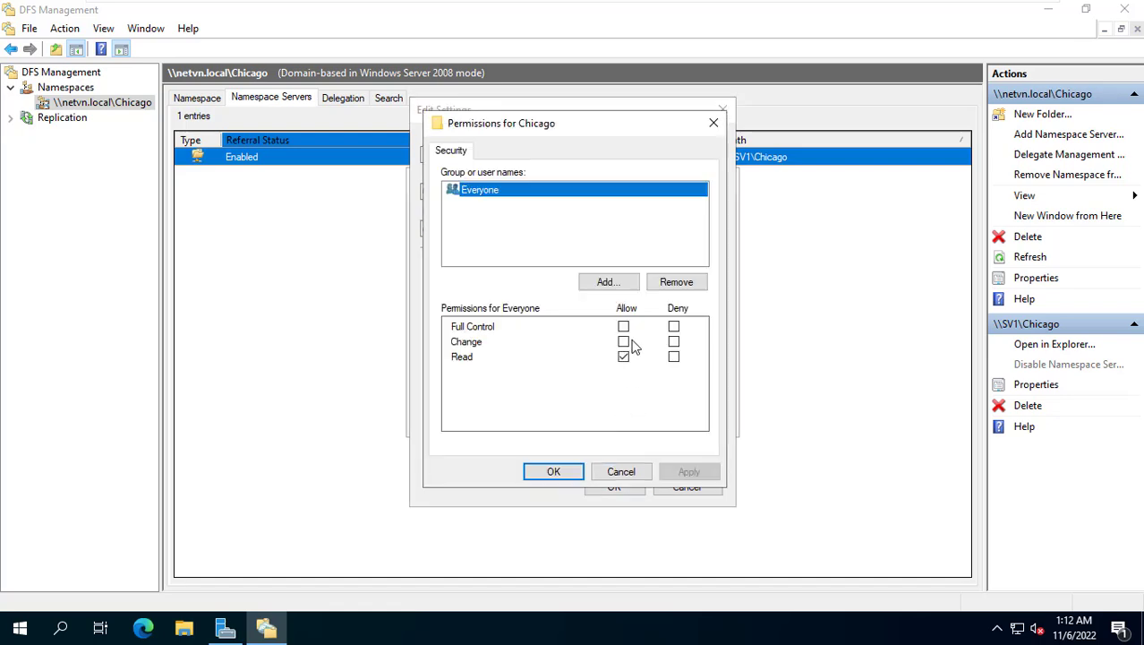
left_click(624, 325)
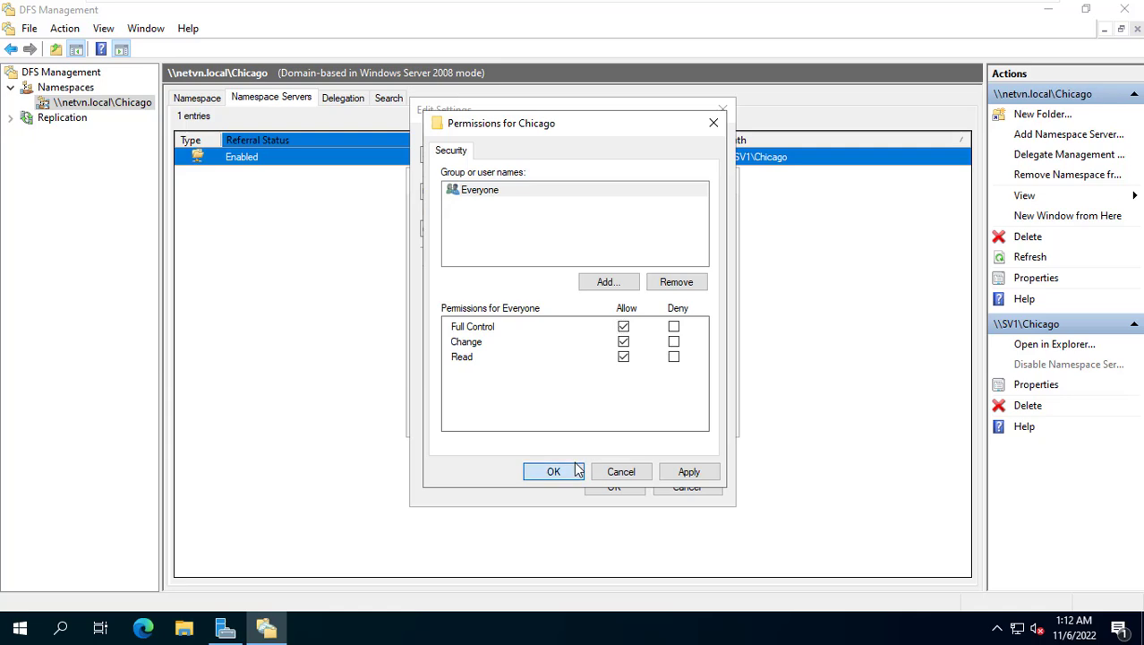
left_click(548, 472)
left_click(611, 489)
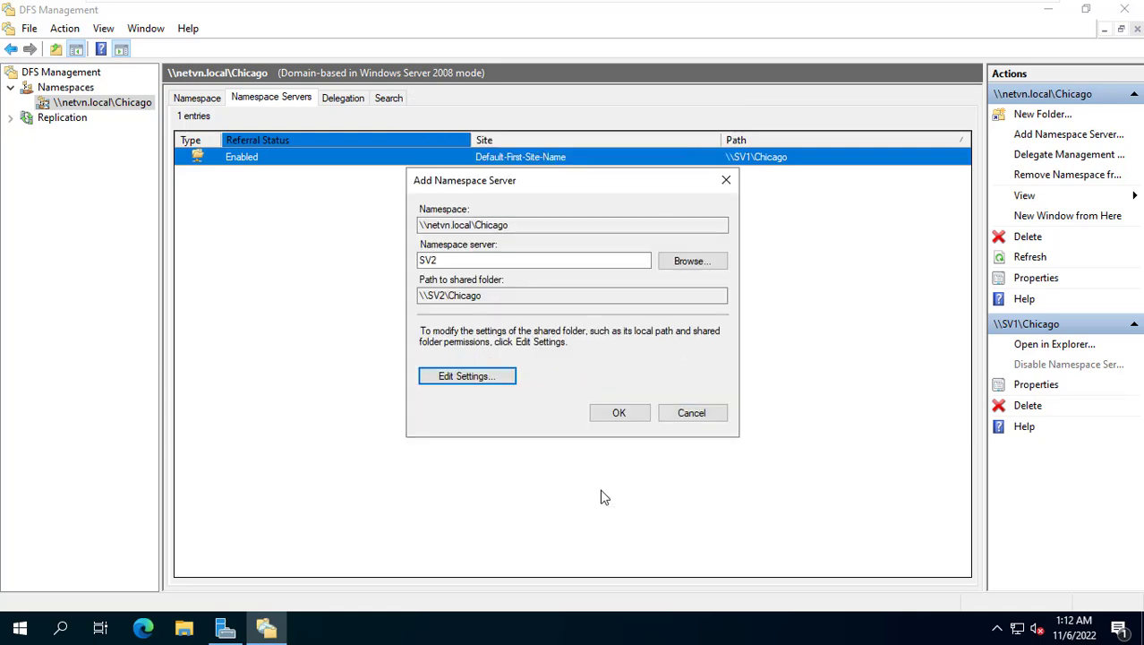
left_click(622, 421)
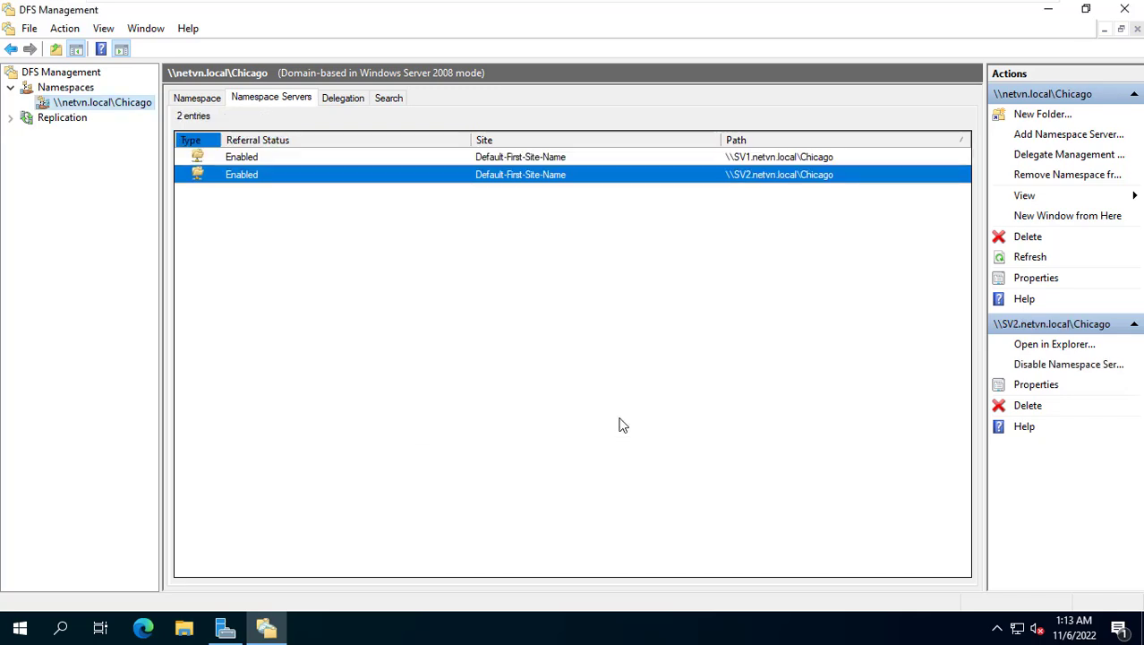
Step: Review SV1 and SV2 in the Chicago namespace servers list, then show the Replication overview
left_click(780, 158)
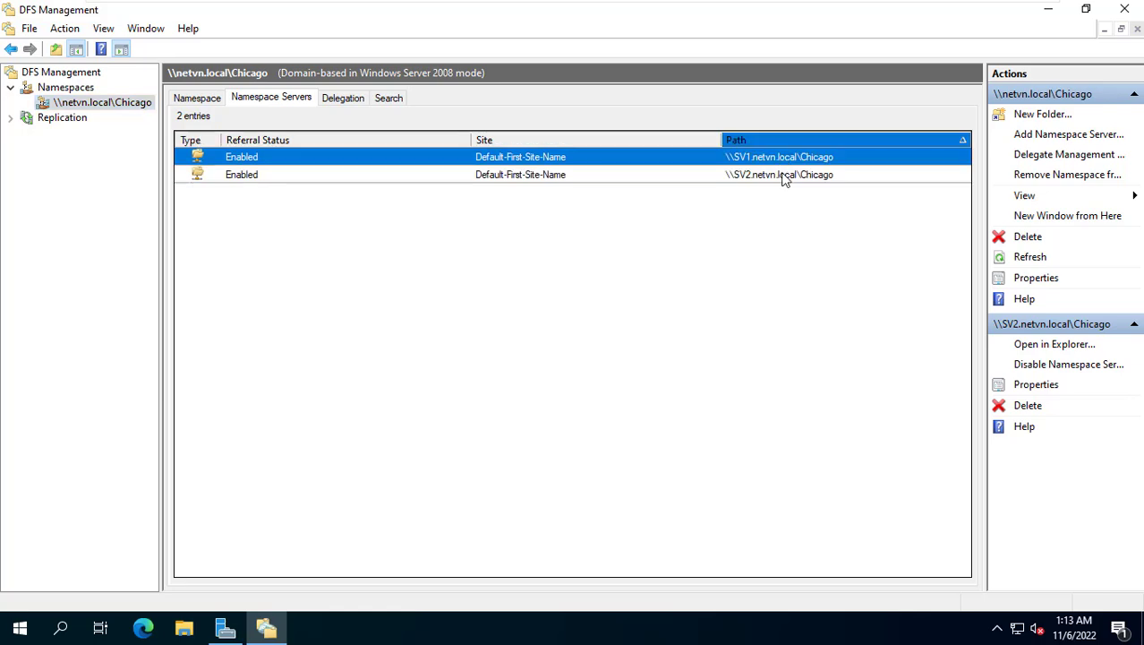
left_click(786, 176)
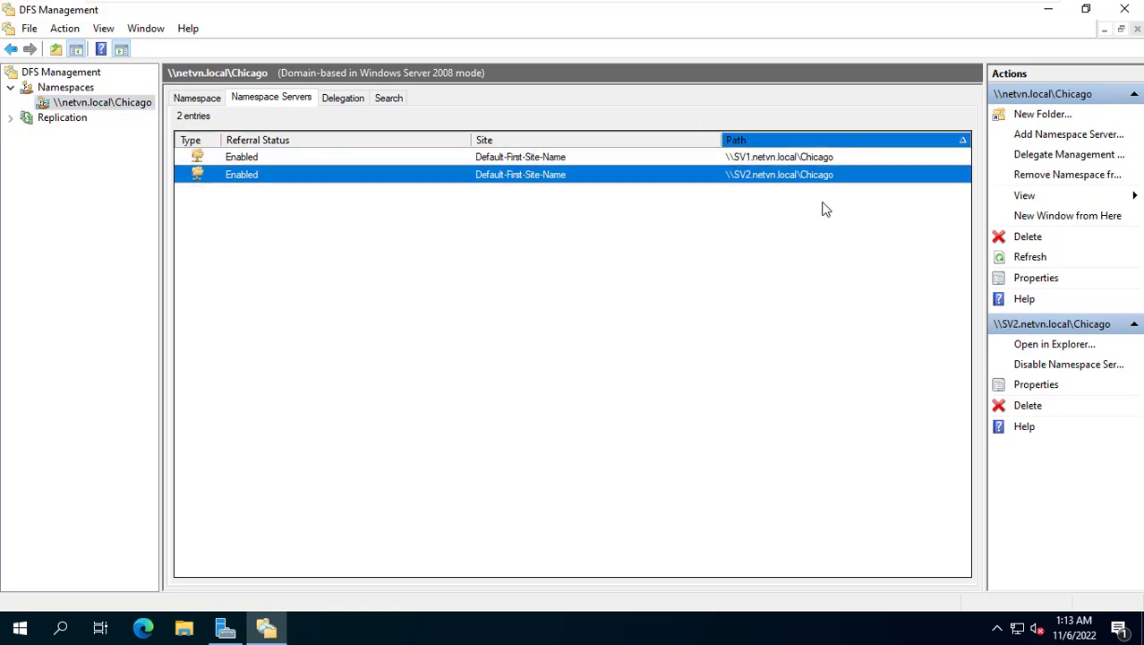
left_click(201, 99)
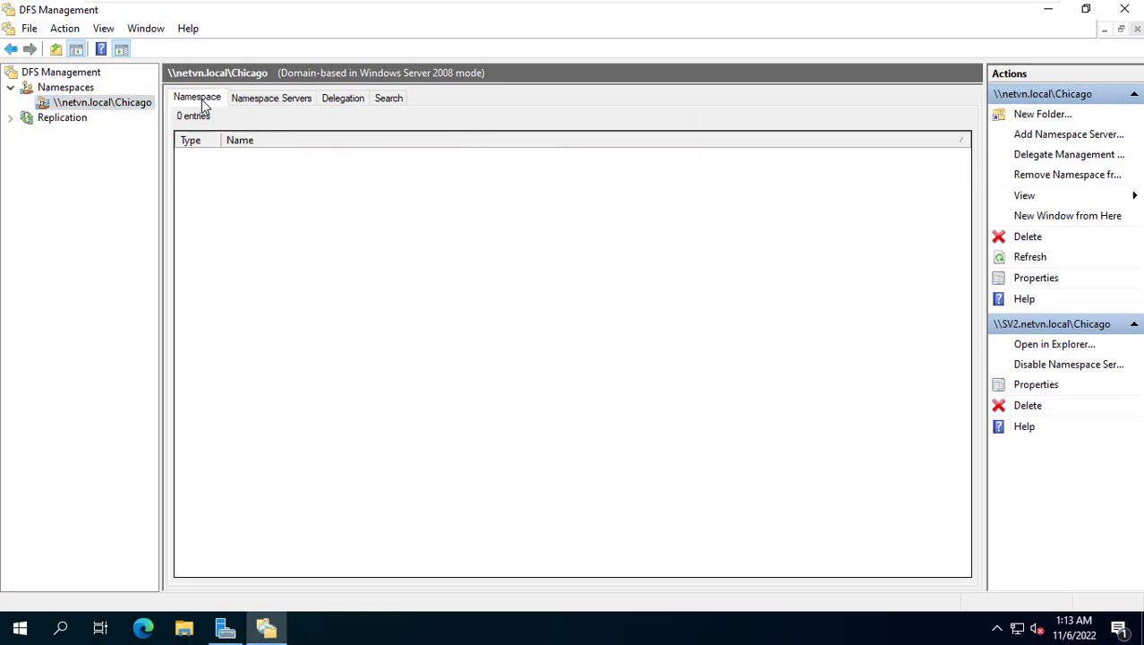
left_click(61, 118)
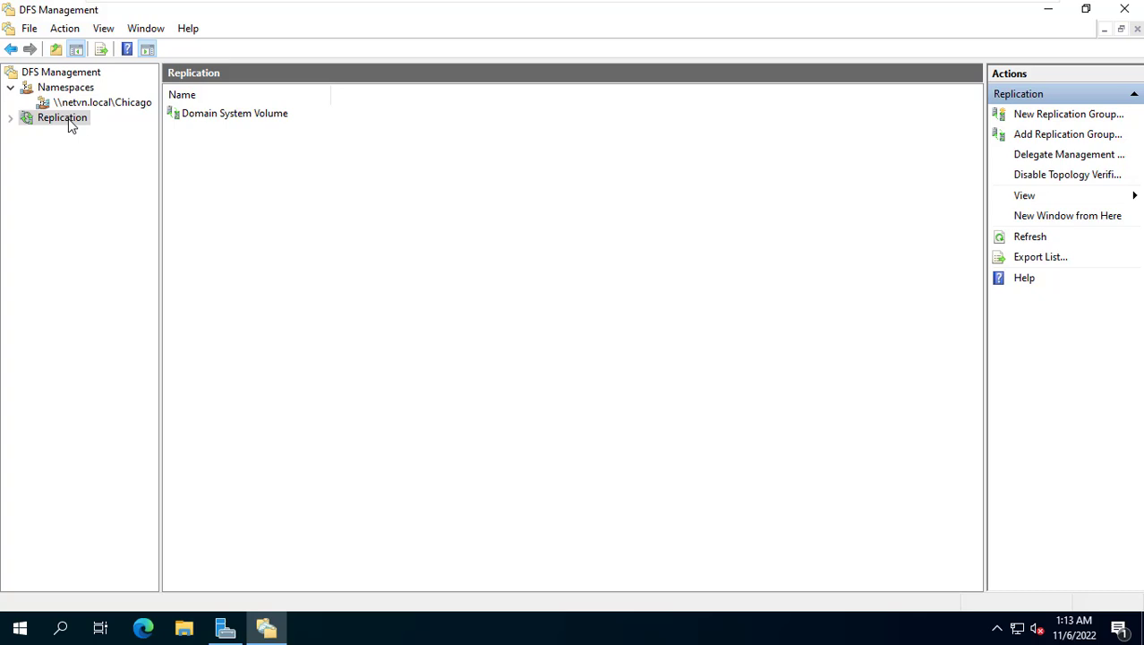
Step: Start a multipurpose replication group named Chicago_Replication in the netvn.local domain
right_click(68, 118)
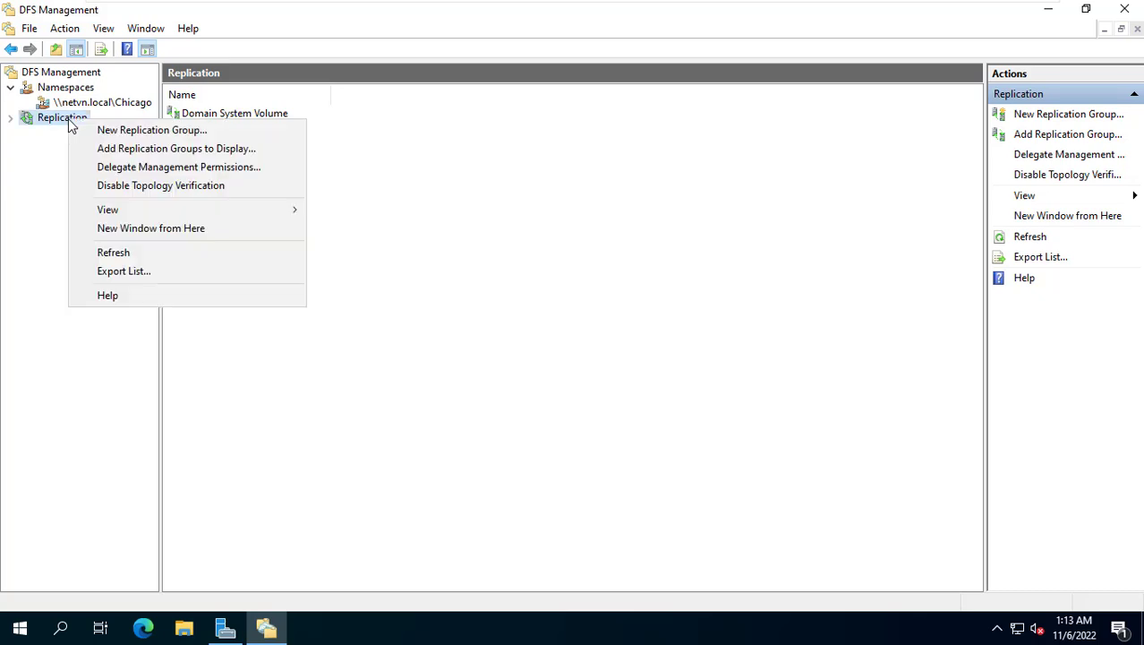
left_click(158, 129)
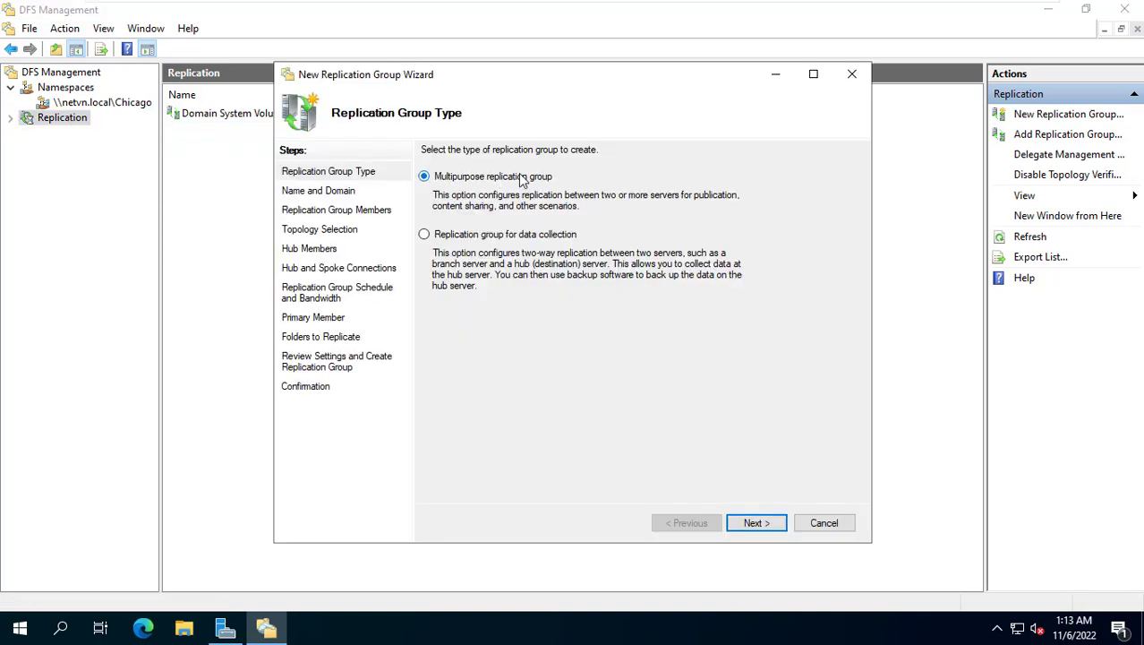
left_click(768, 524)
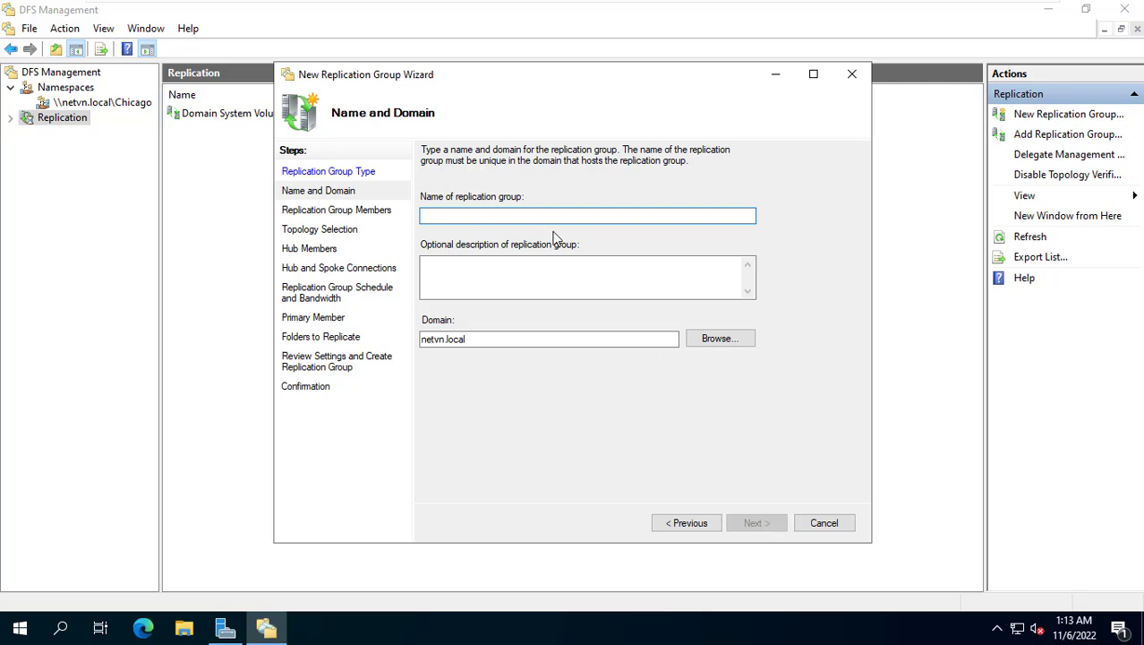
type("Chicago_Replication")
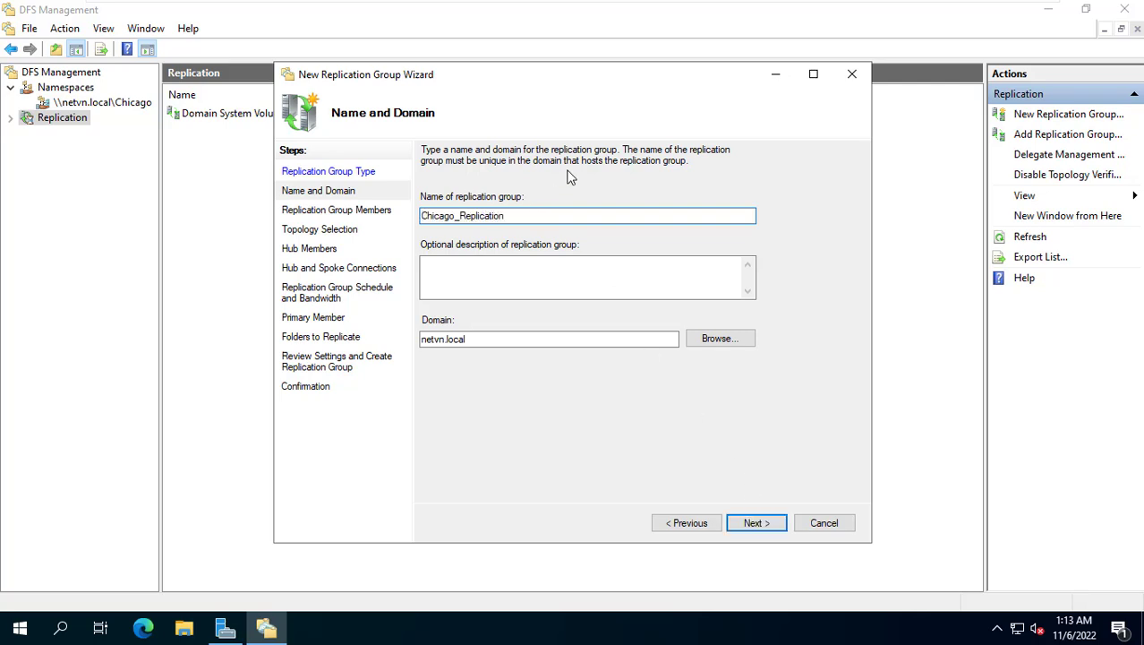
left_click_drag(521, 216, 346, 218)
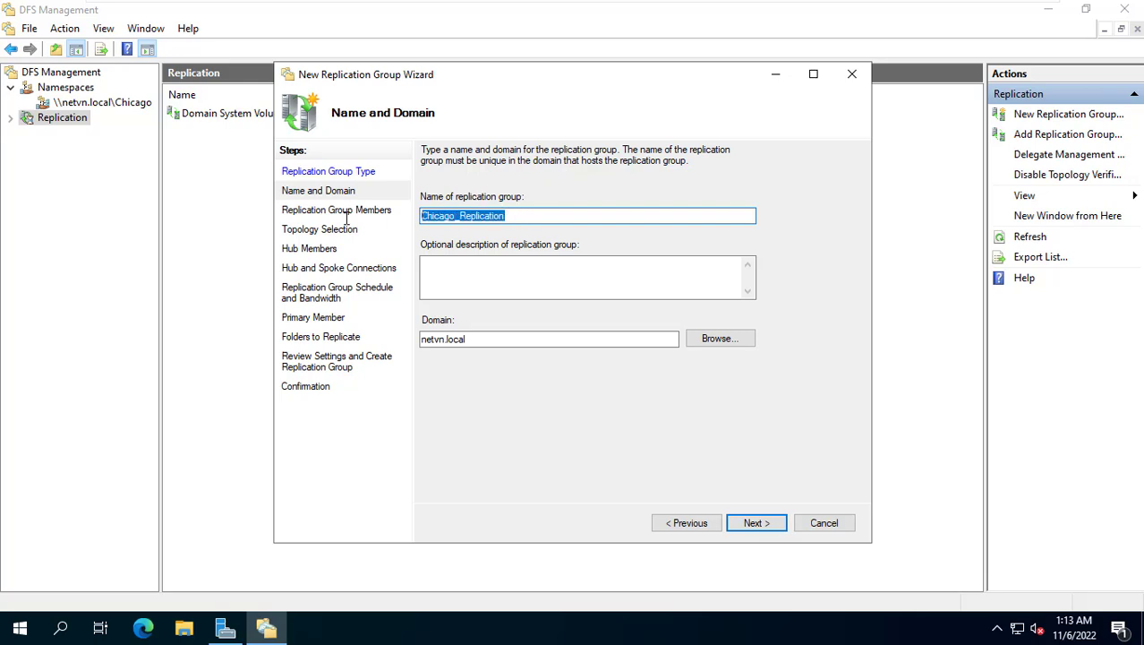
left_click_drag(467, 339, 391, 344)
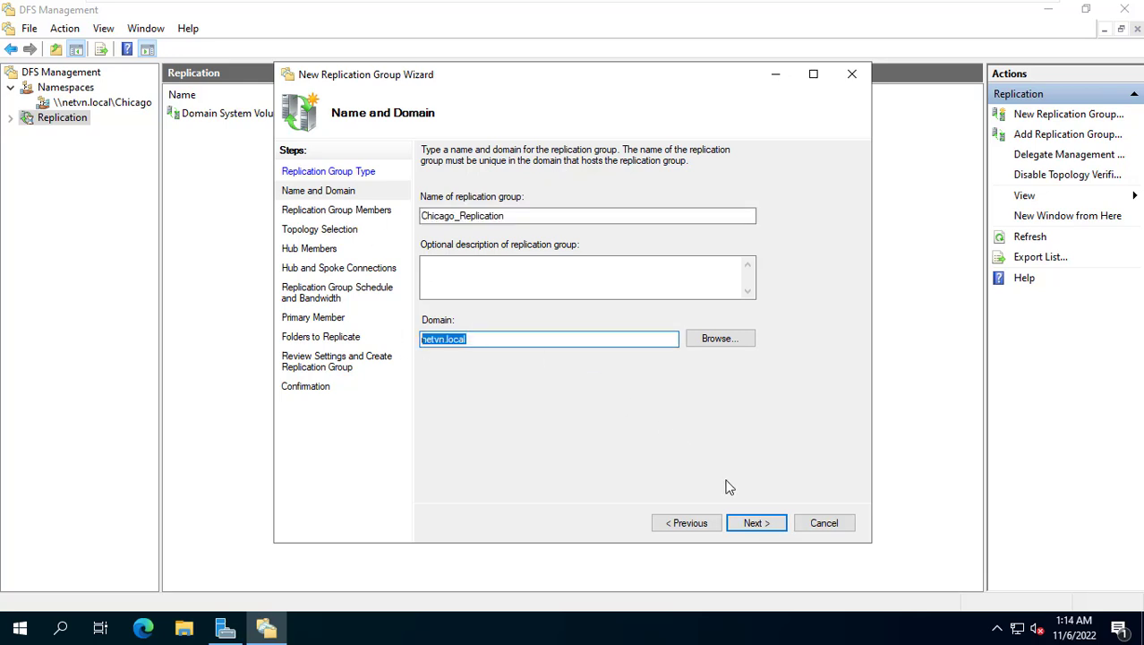
left_click(757, 527)
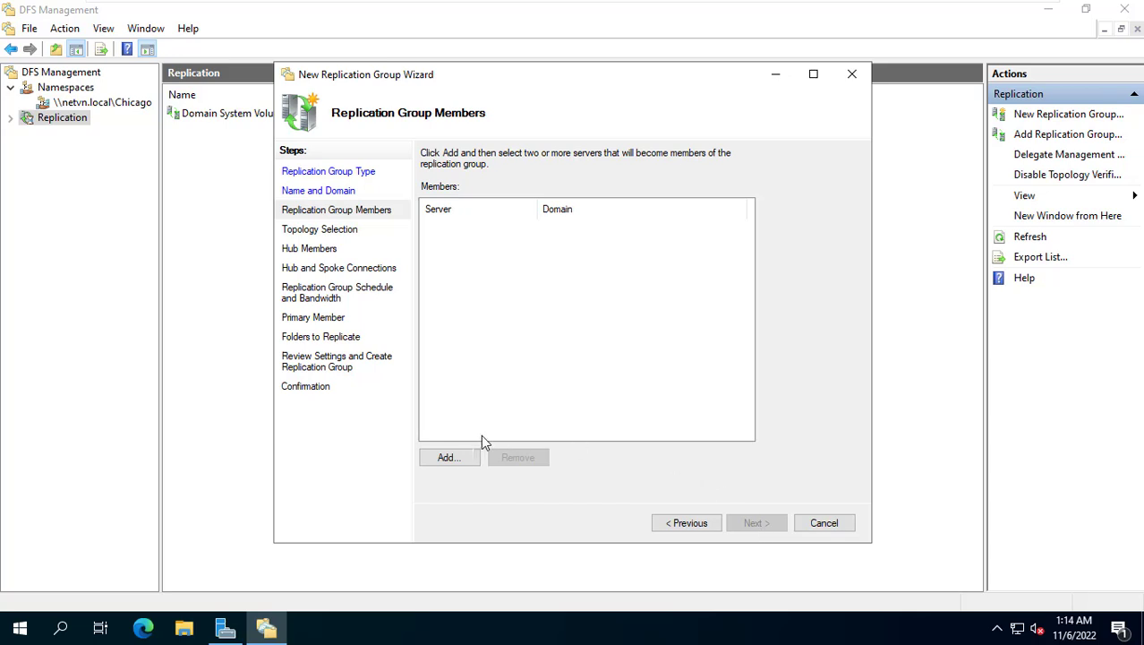
Step: Add SV1 and SV2 as members of the replication group
left_click(453, 458)
type("sv1;sv")
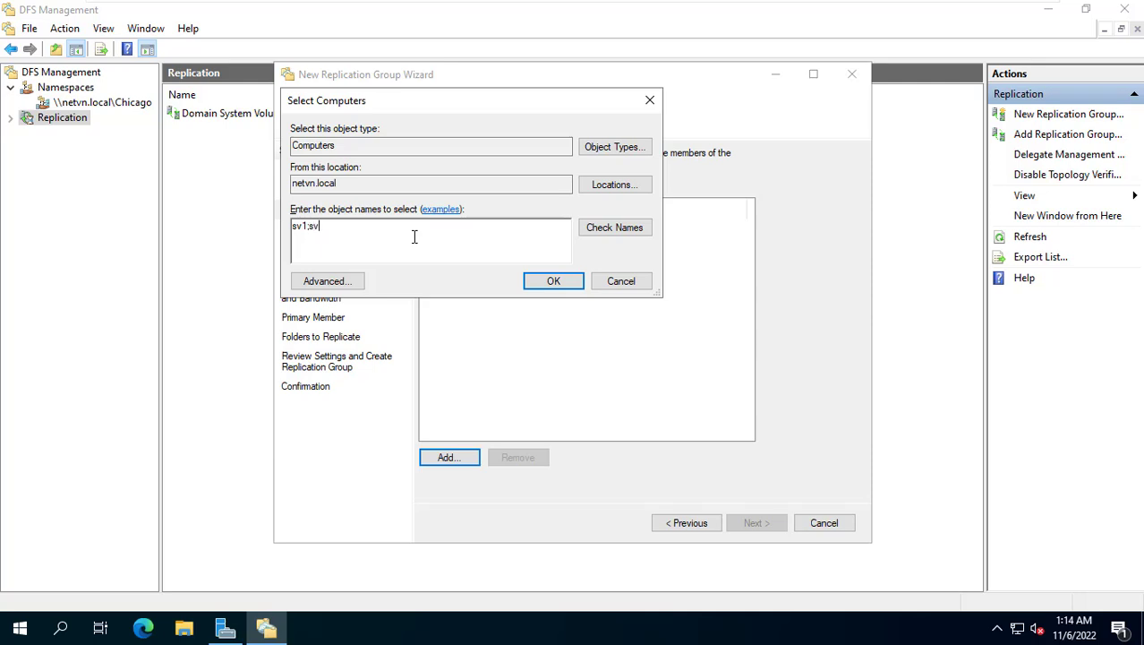
type("2")
left_click(609, 231)
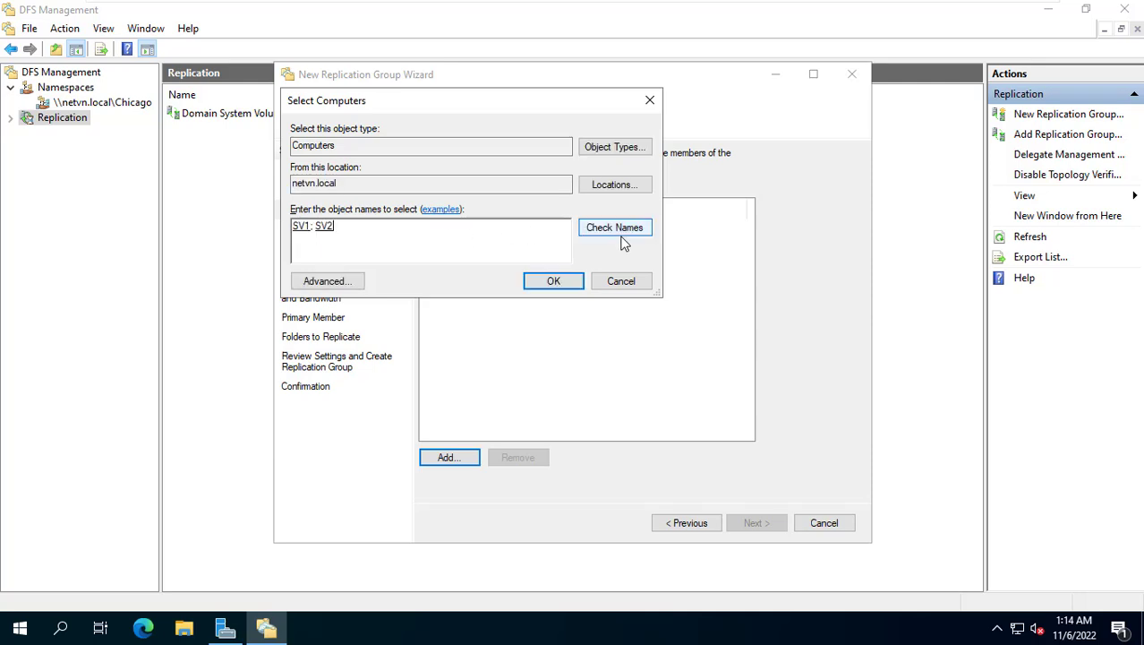
left_click_drag(366, 231, 257, 225)
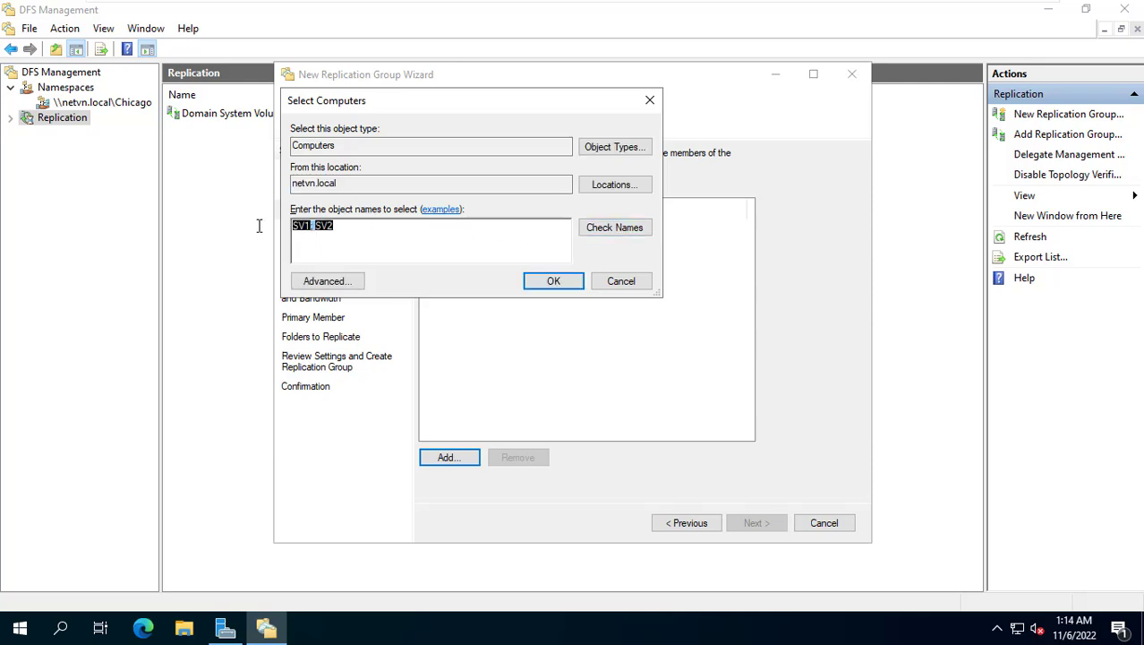
left_click(553, 280)
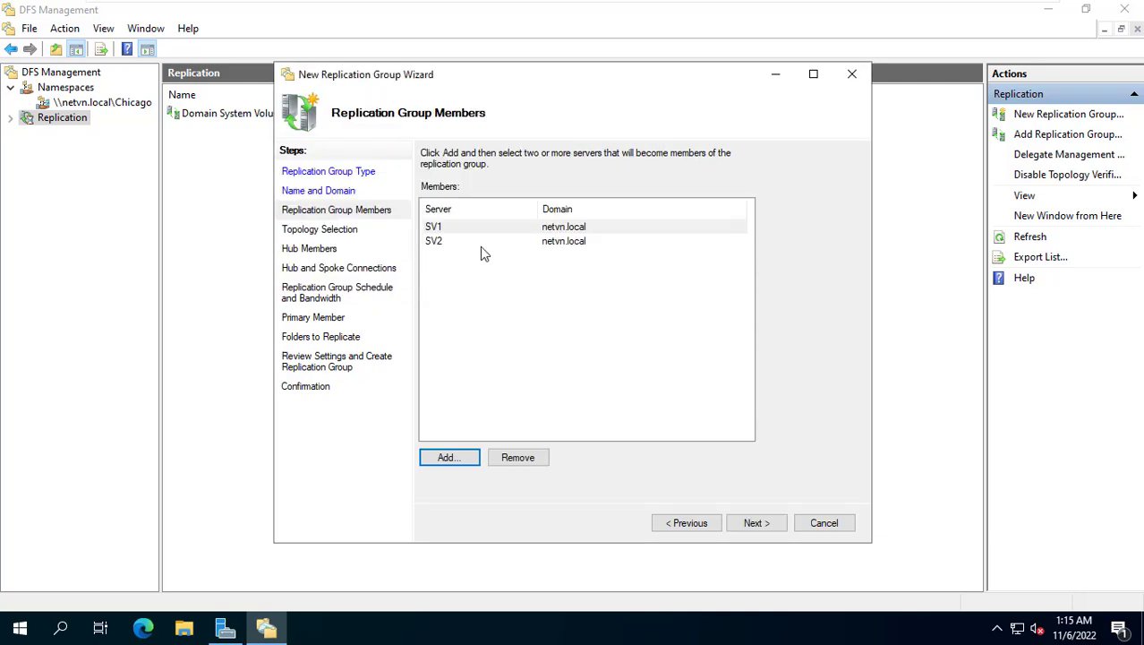
left_click(469, 230)
left_click(476, 244)
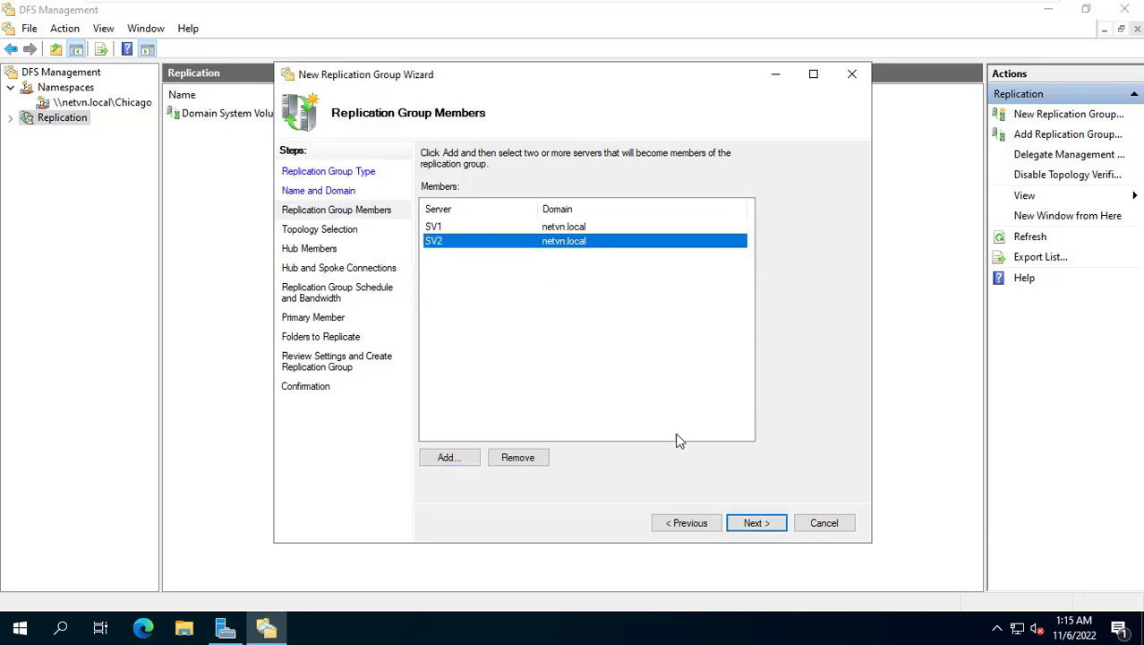
Step: Keep Full mesh topology and Full bandwidth, and choose SV1 as primary member
left_click(763, 529)
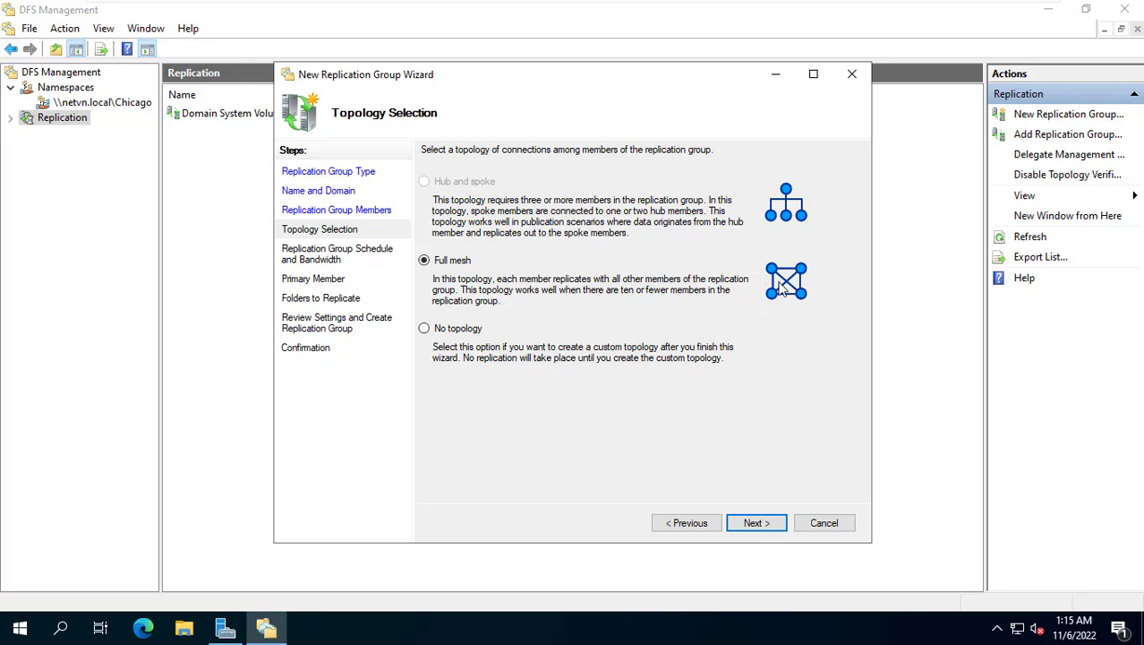
left_click(756, 525)
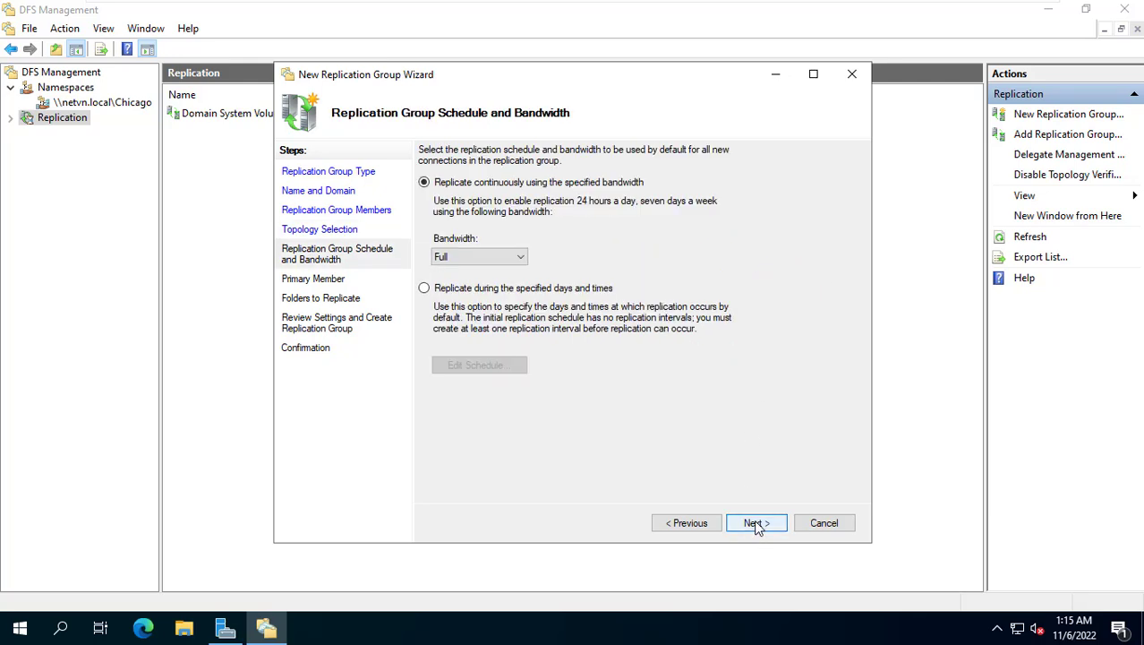
left_click(501, 262)
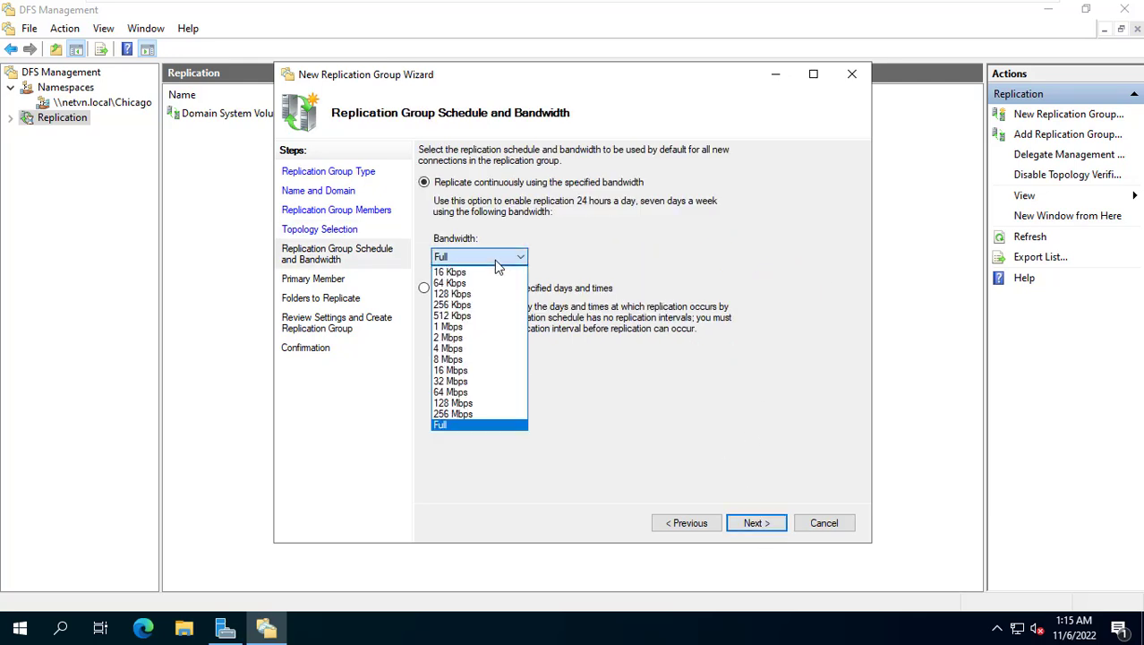
left_click(497, 263)
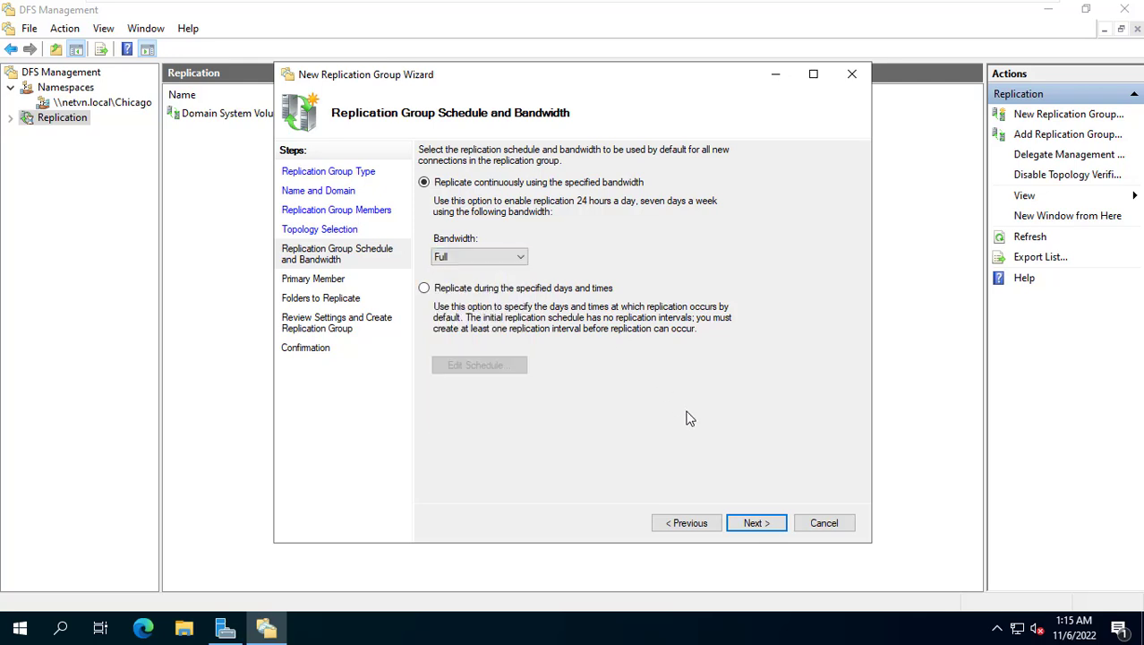
left_click(750, 528)
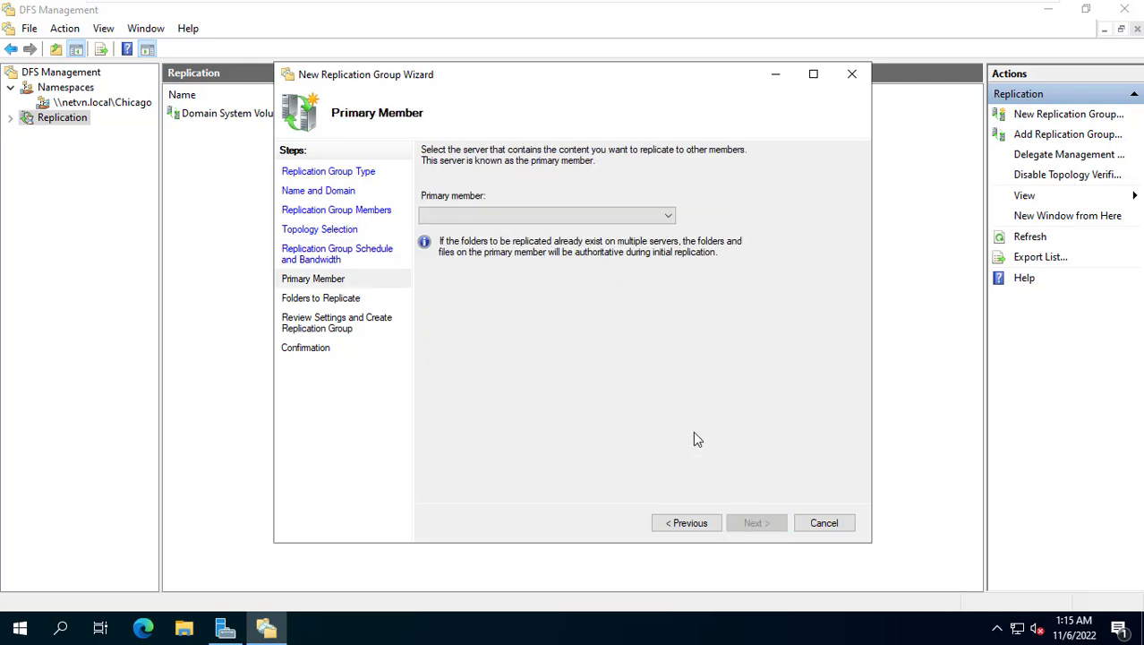
left_click(489, 215)
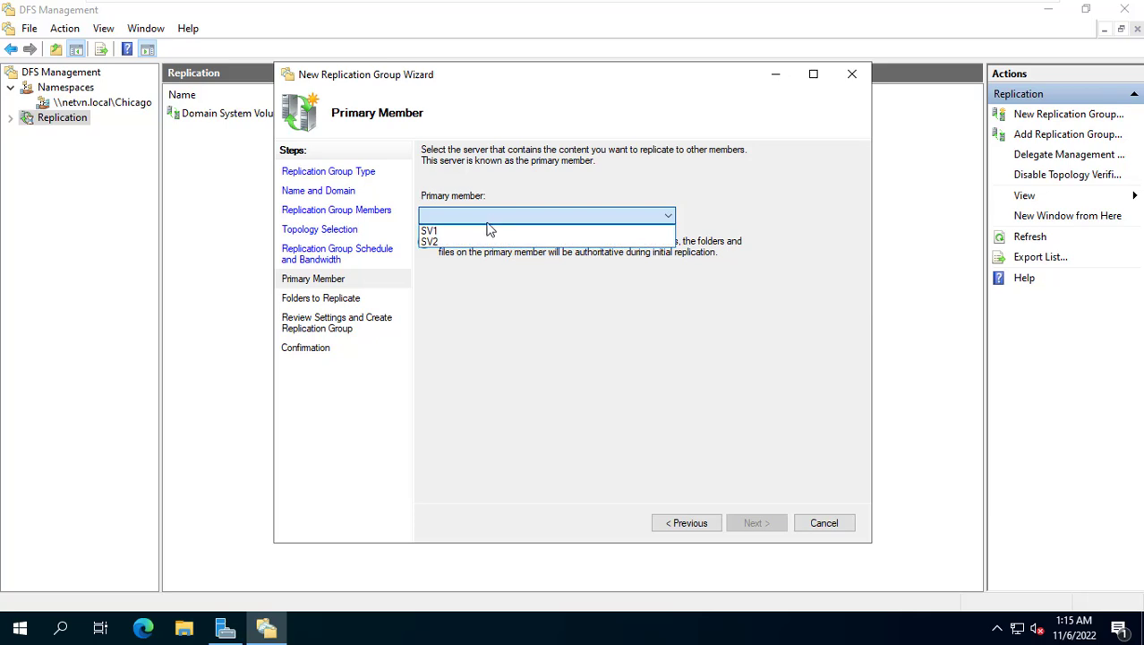
left_click(504, 231)
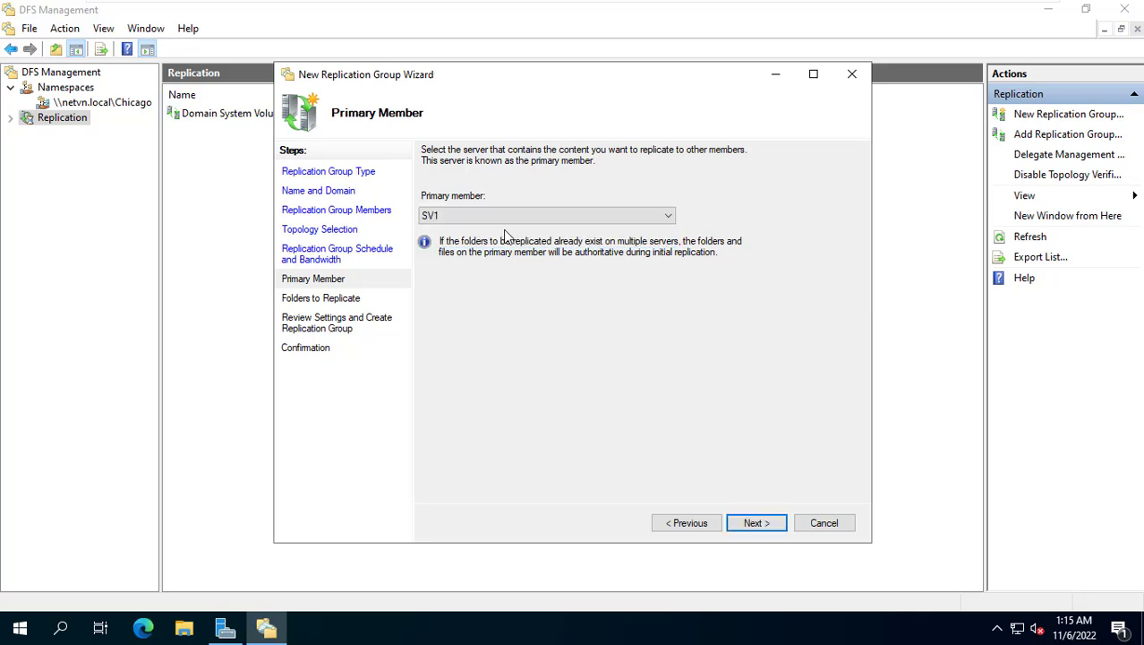
left_click(772, 529)
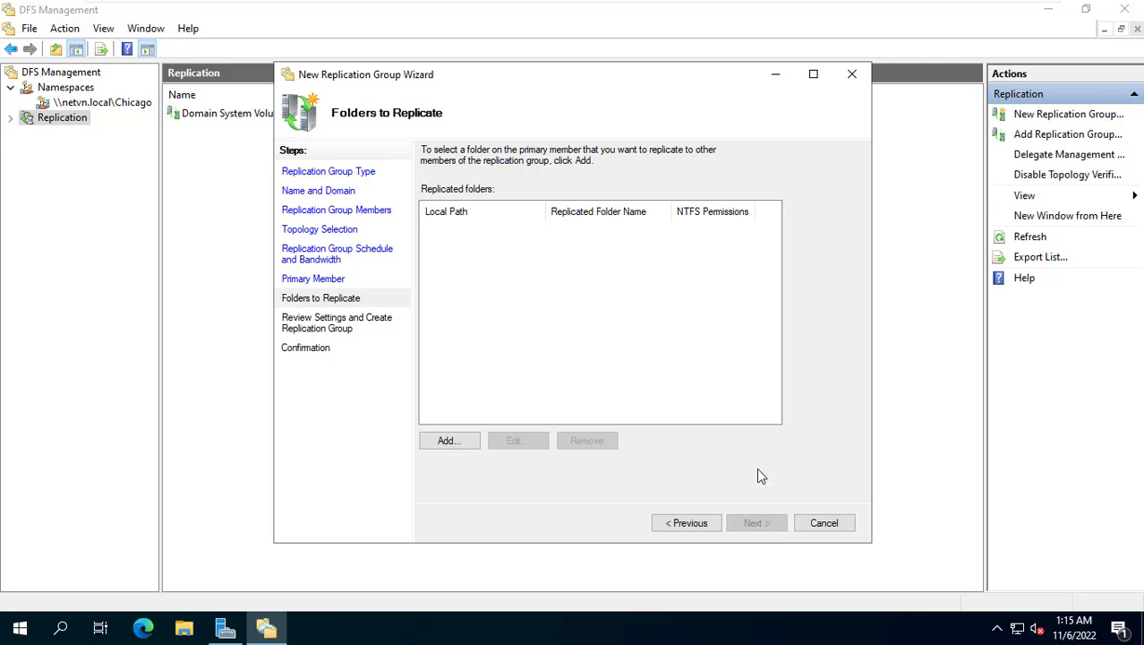
Step: Add SV1's D:\Chicago as the replicated folder named Chicago
left_click(448, 443)
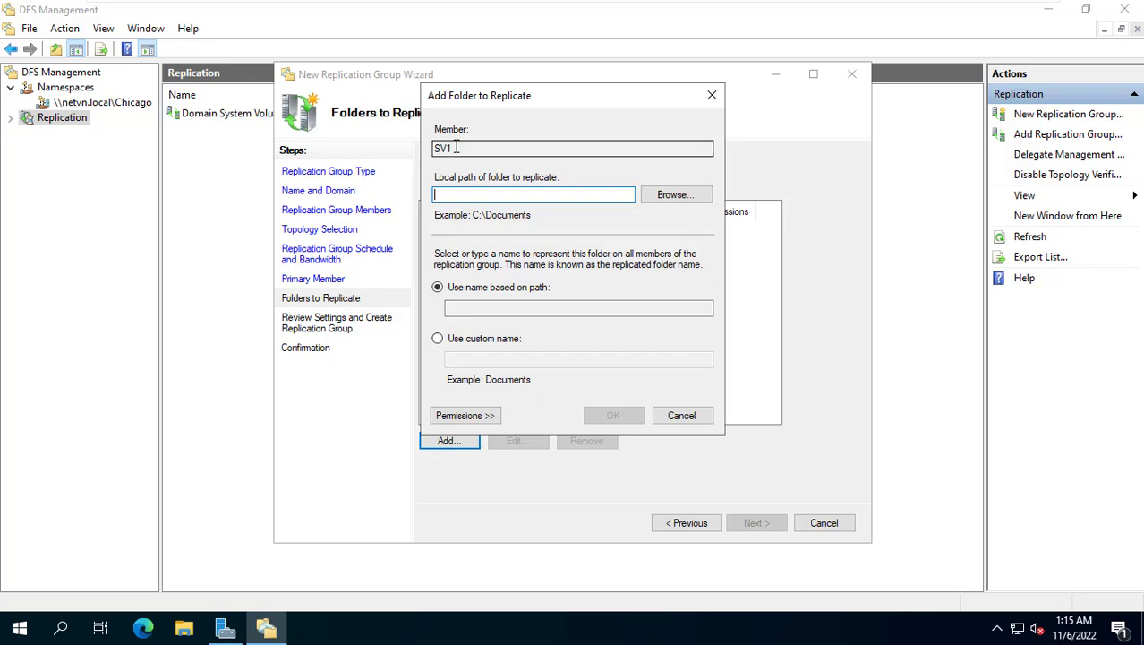
left_click_drag(457, 150, 425, 149)
left_click(659, 197)
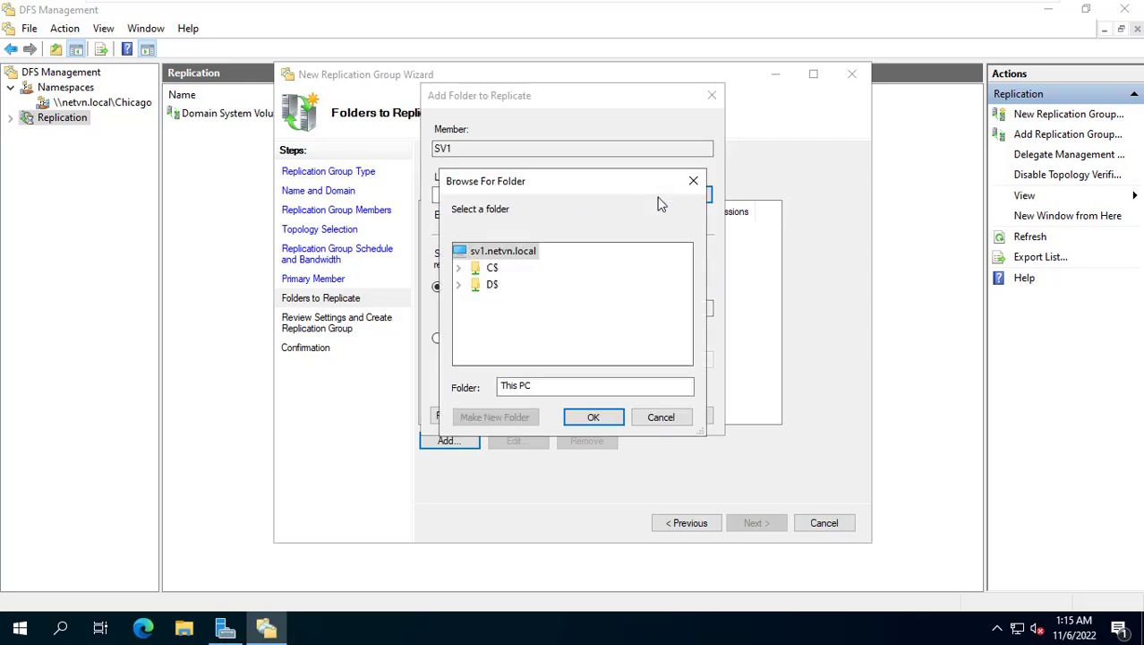
double_click(493, 286)
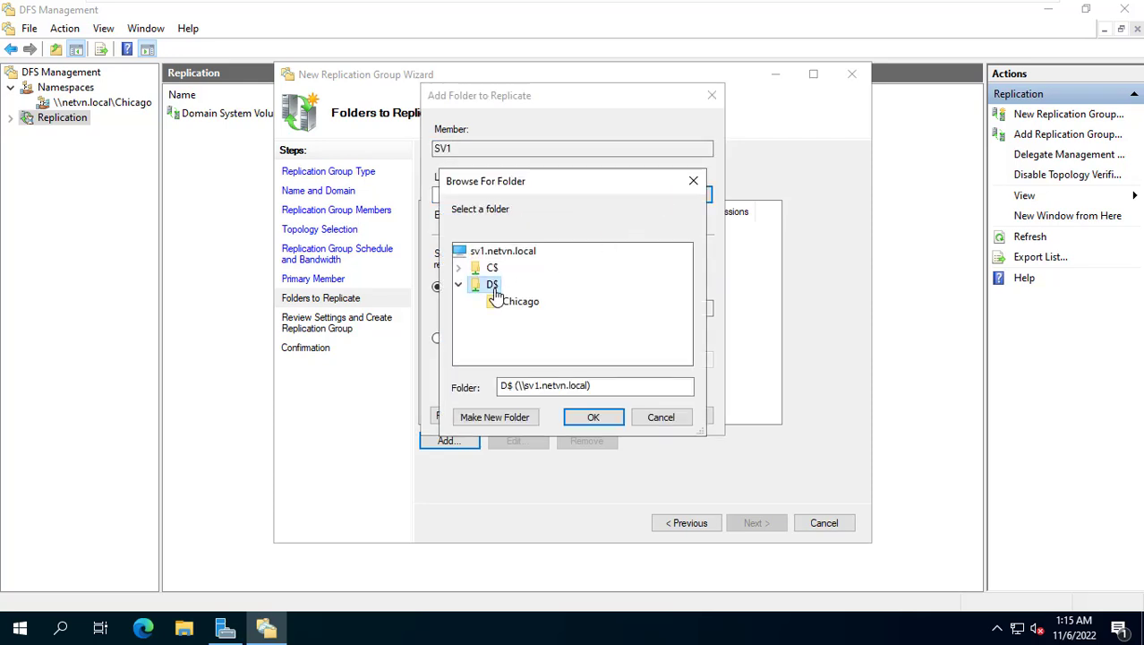
left_click(507, 306)
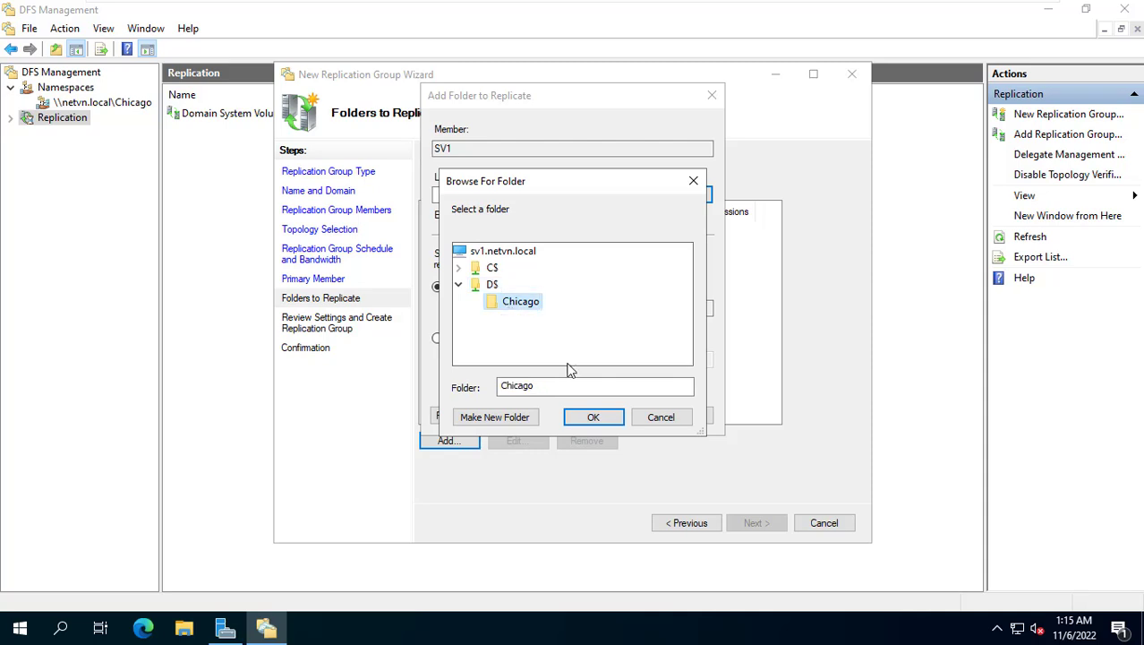
left_click(593, 417)
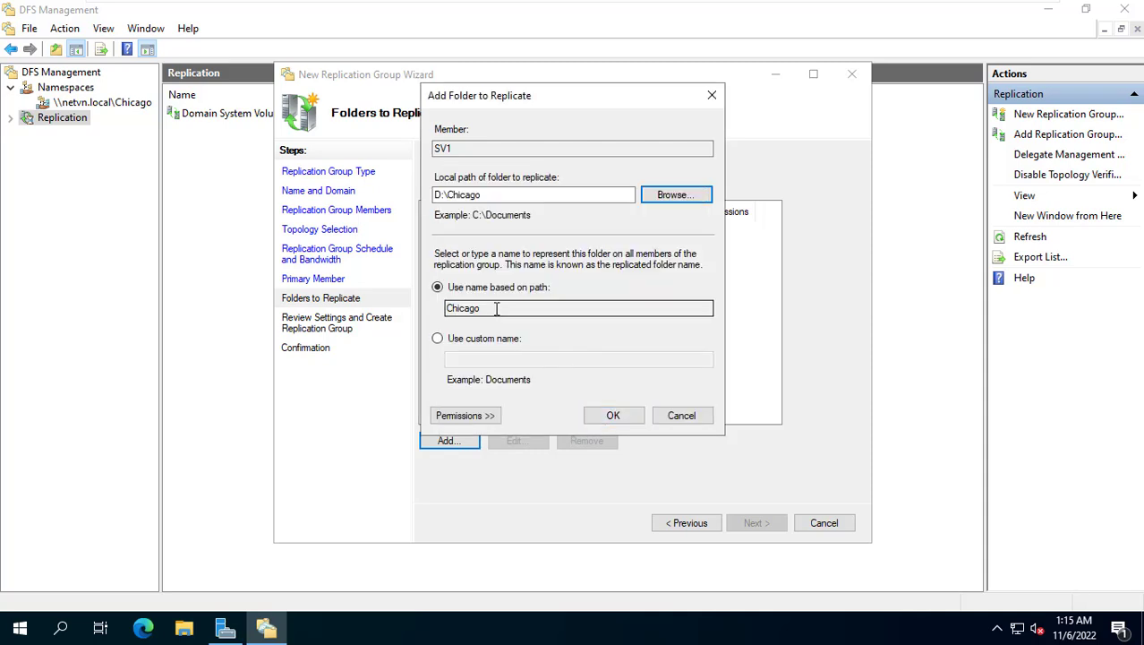
left_click_drag(498, 311, 408, 304)
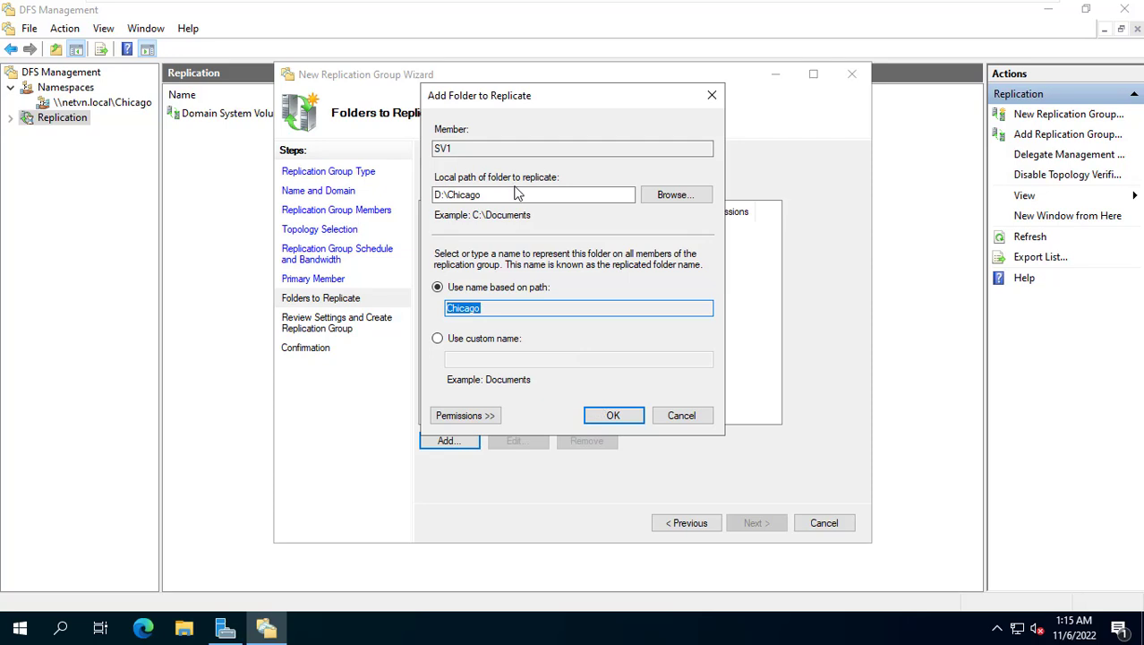
left_click_drag(512, 194, 414, 194)
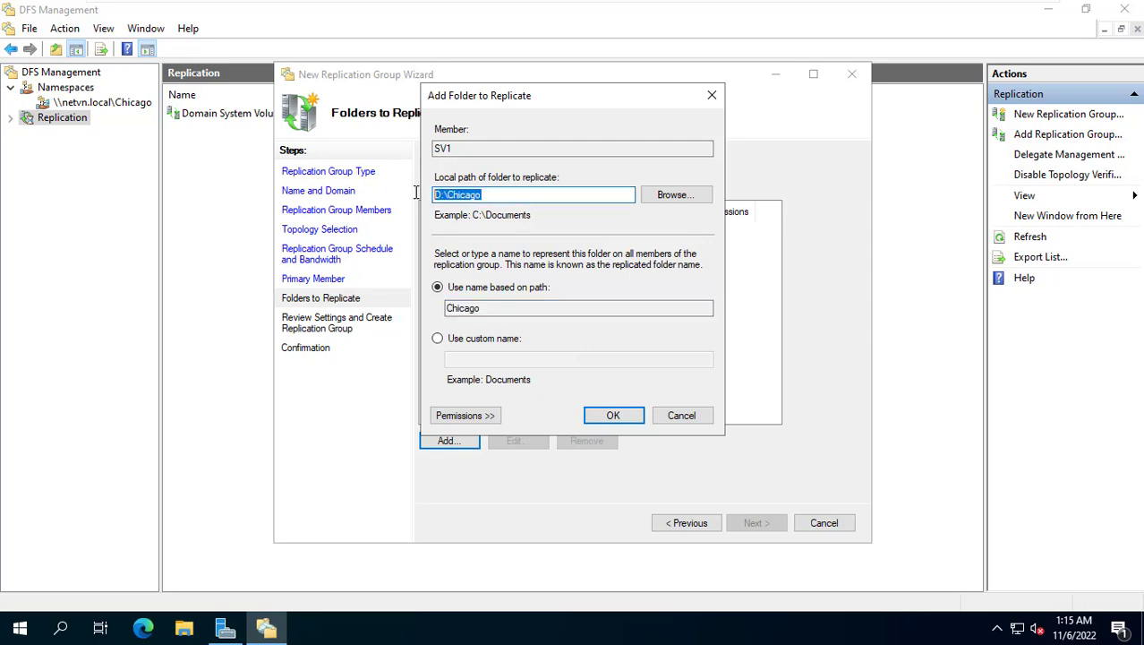
left_click(599, 418)
left_click(462, 231)
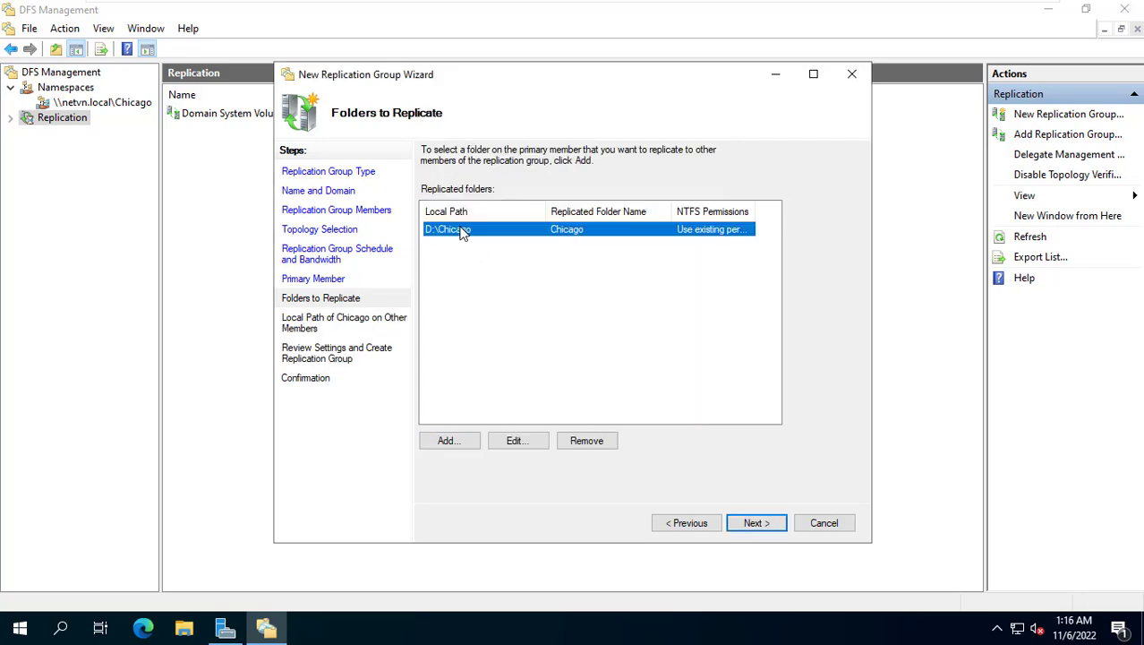
left_click(754, 523)
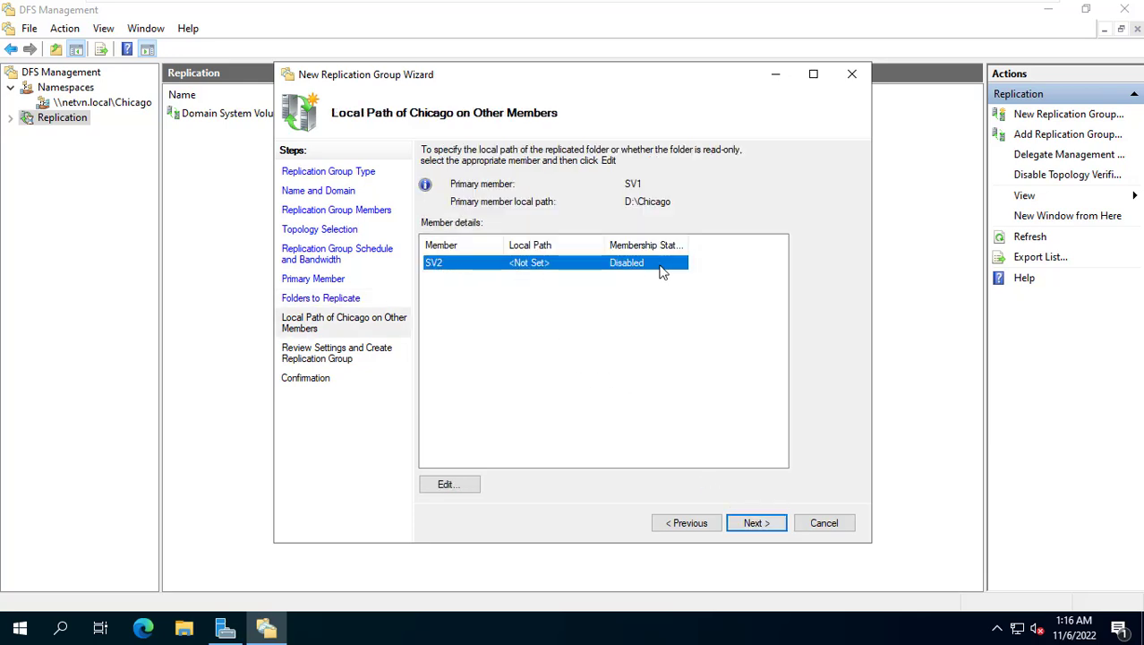
Step: Enable SV2's membership with local path D:\Chicago
left_click(462, 484)
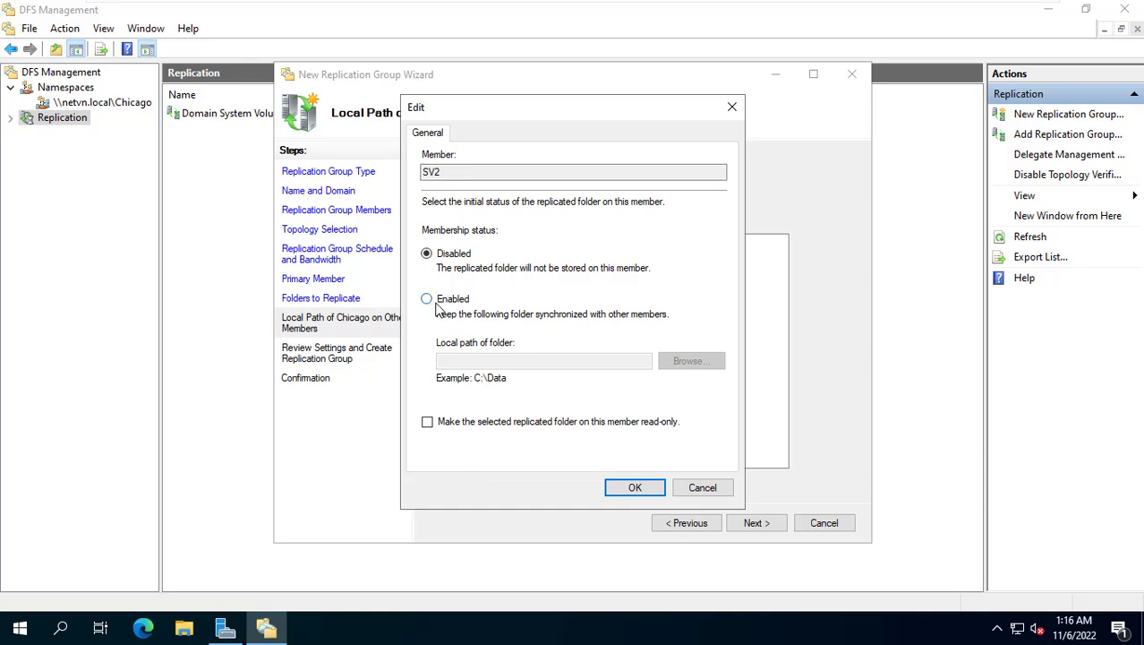
left_click(440, 304)
left_click(686, 362)
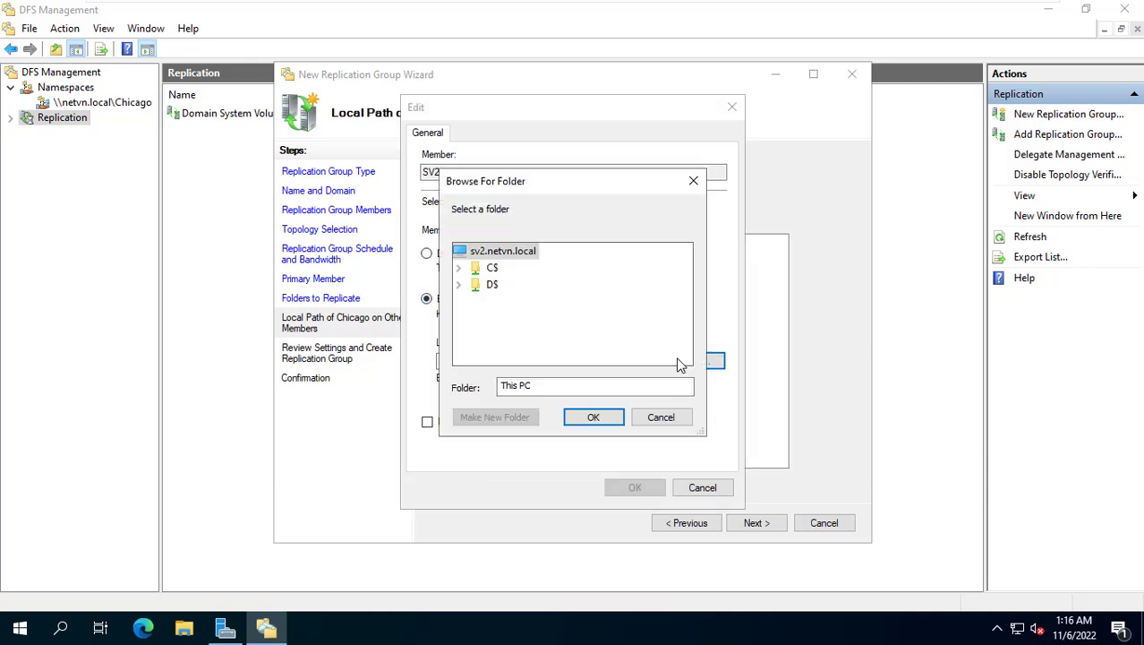
double_click(490, 284)
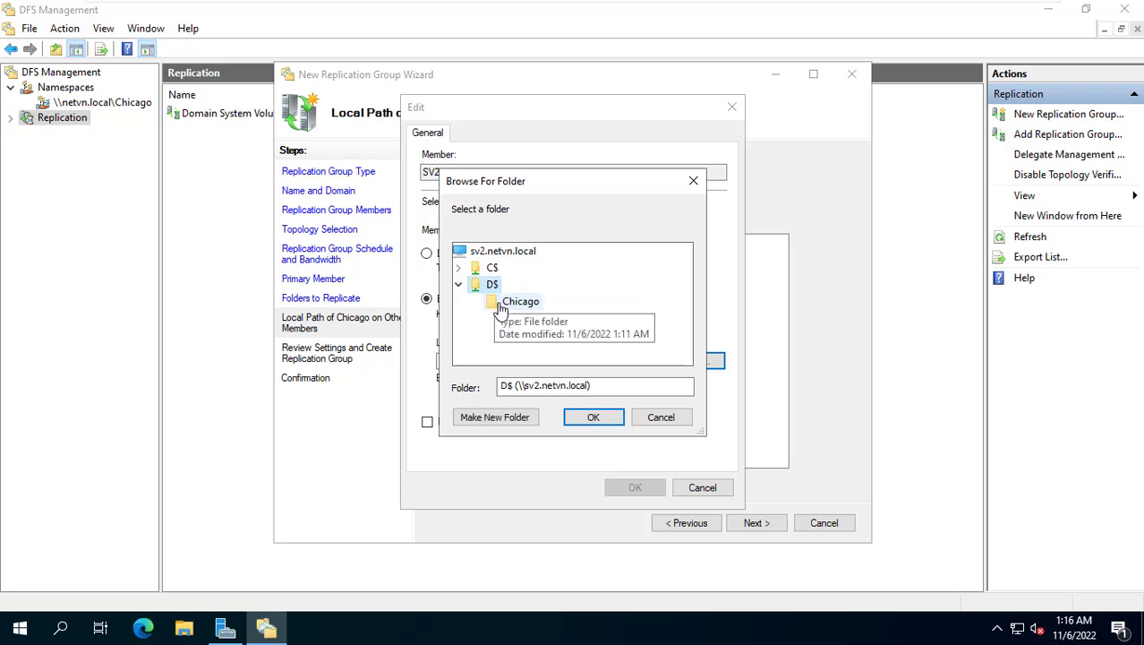
left_click(500, 306)
left_click(598, 415)
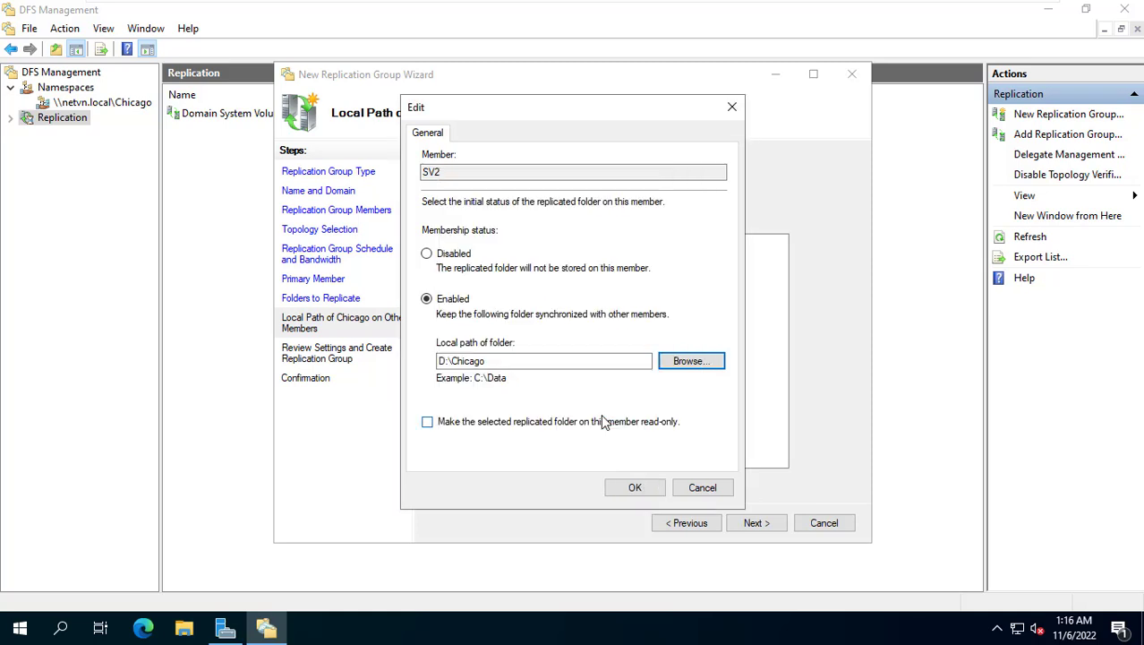
left_click_drag(514, 361, 437, 357)
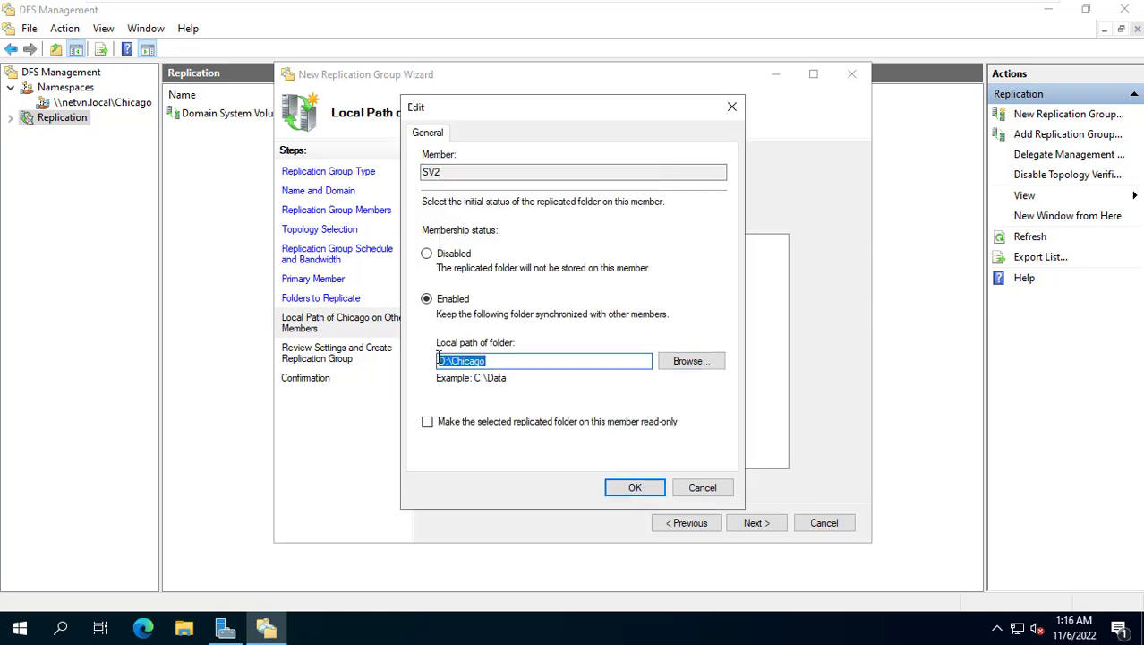
left_click(626, 483)
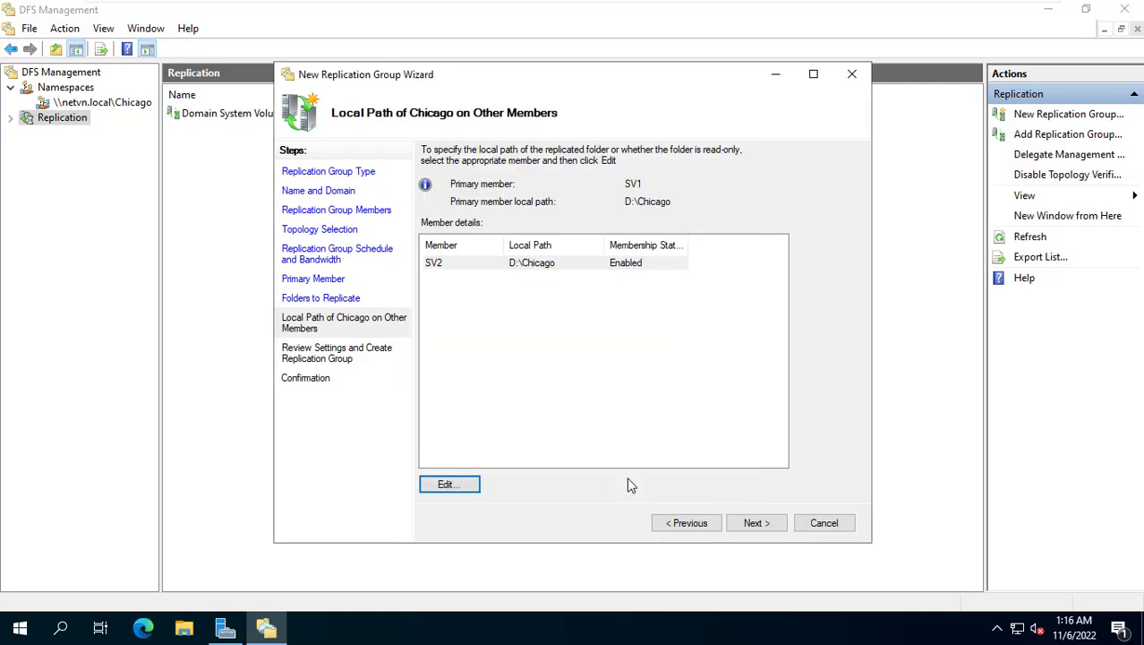
left_click(542, 265)
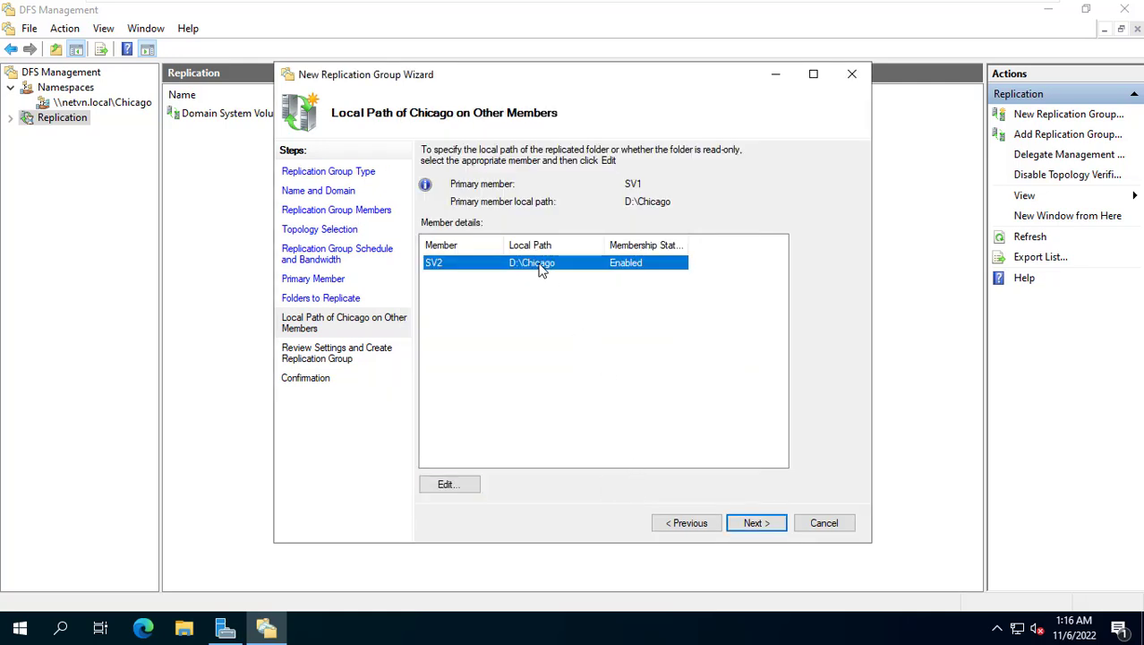
left_click(754, 525)
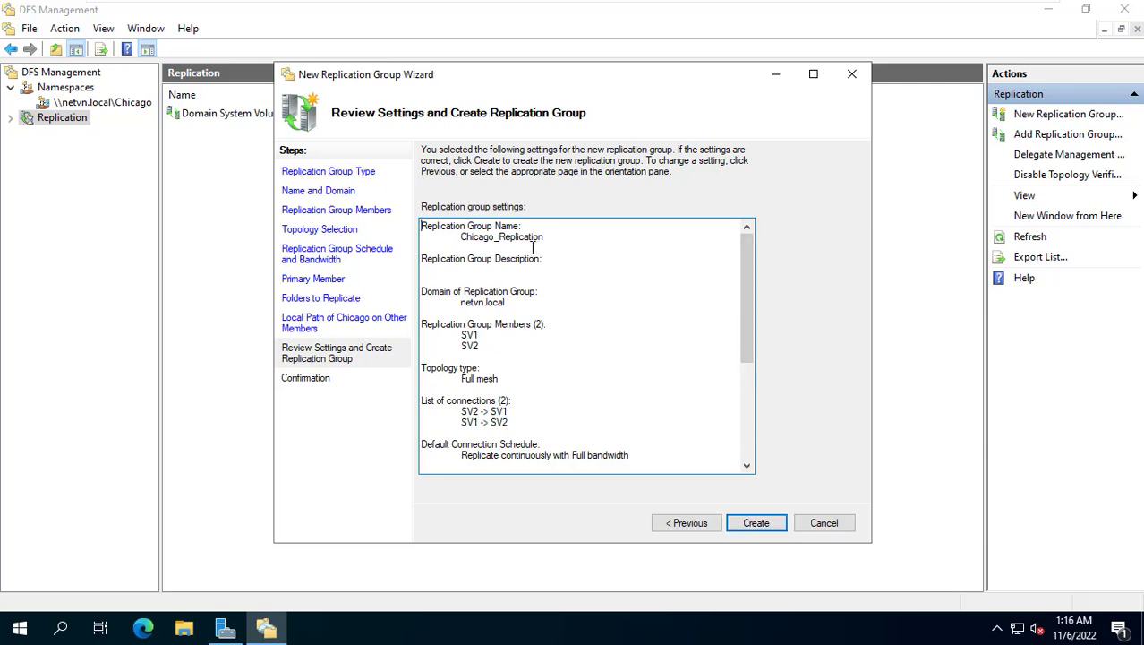
Step: Review the members, primary member and NTFS-from-primary settings, then create Chicago_Replication
left_click_drag(421, 324, 549, 328)
scroll(578, 366, "down", 1)
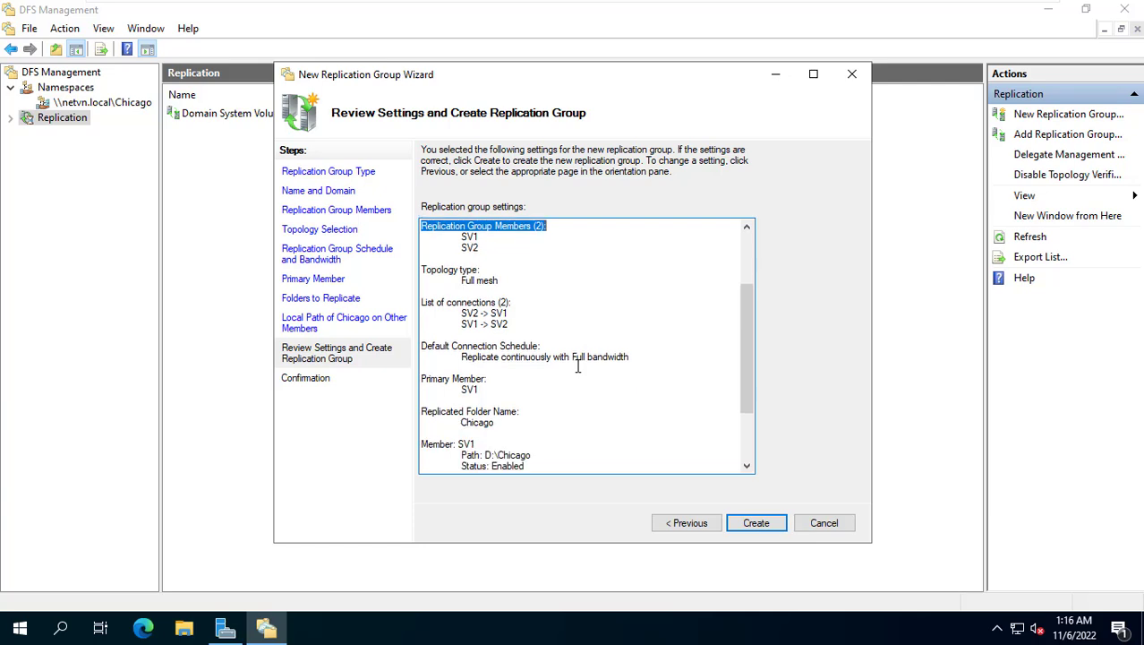
scroll(577, 366, "down", 3)
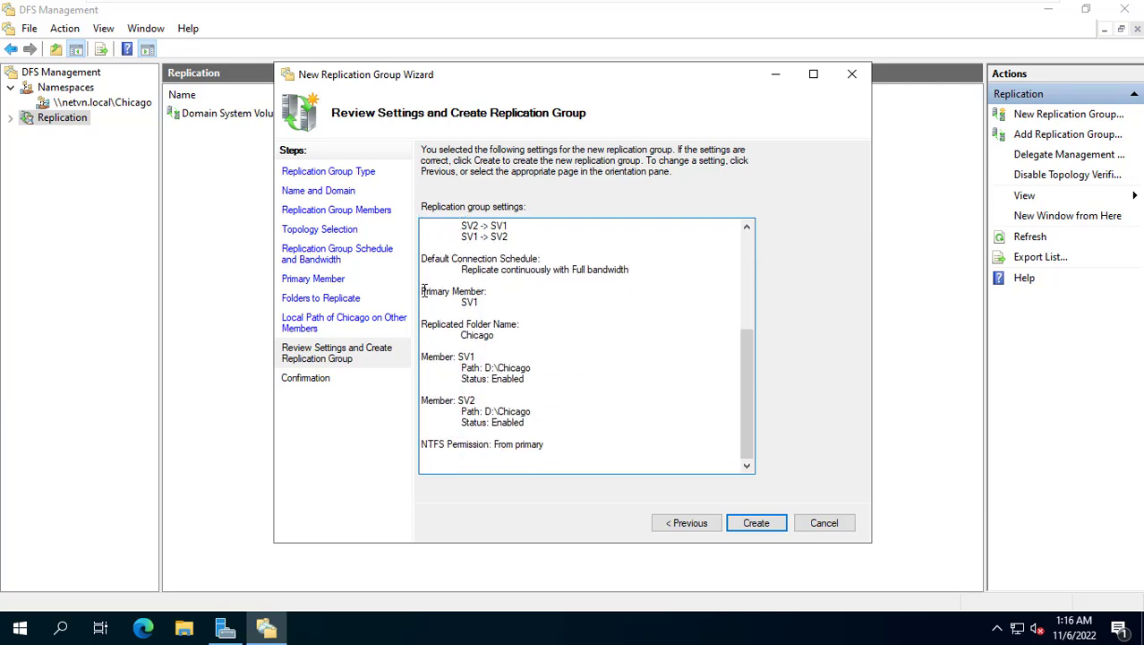
left_click_drag(422, 291, 502, 290)
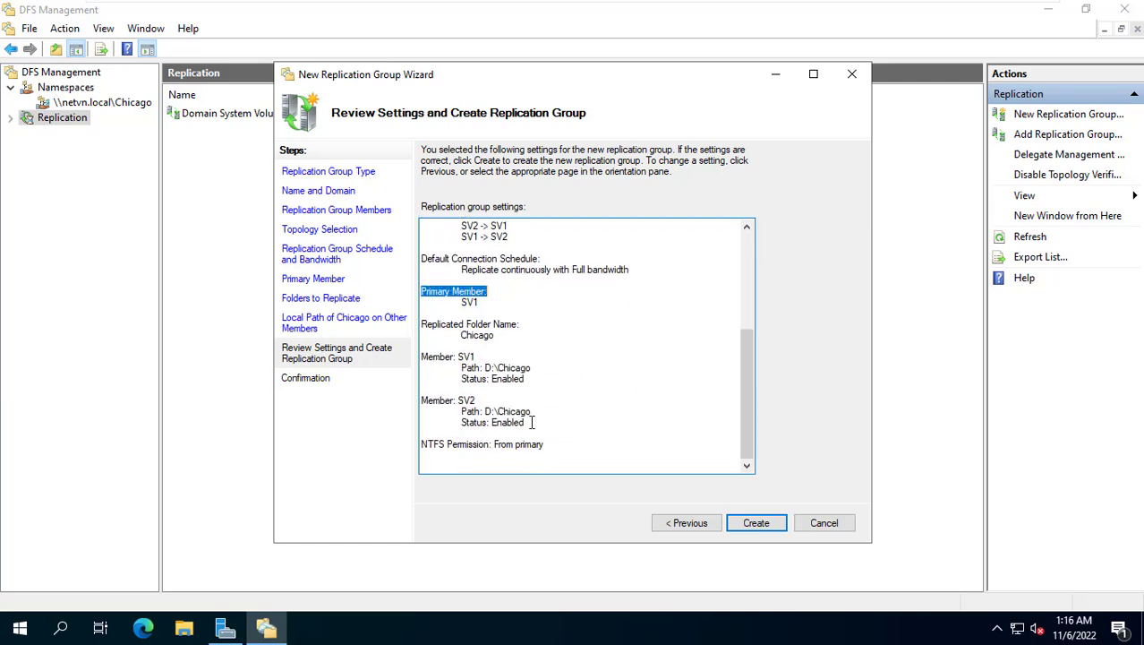
left_click_drag(544, 443, 424, 443)
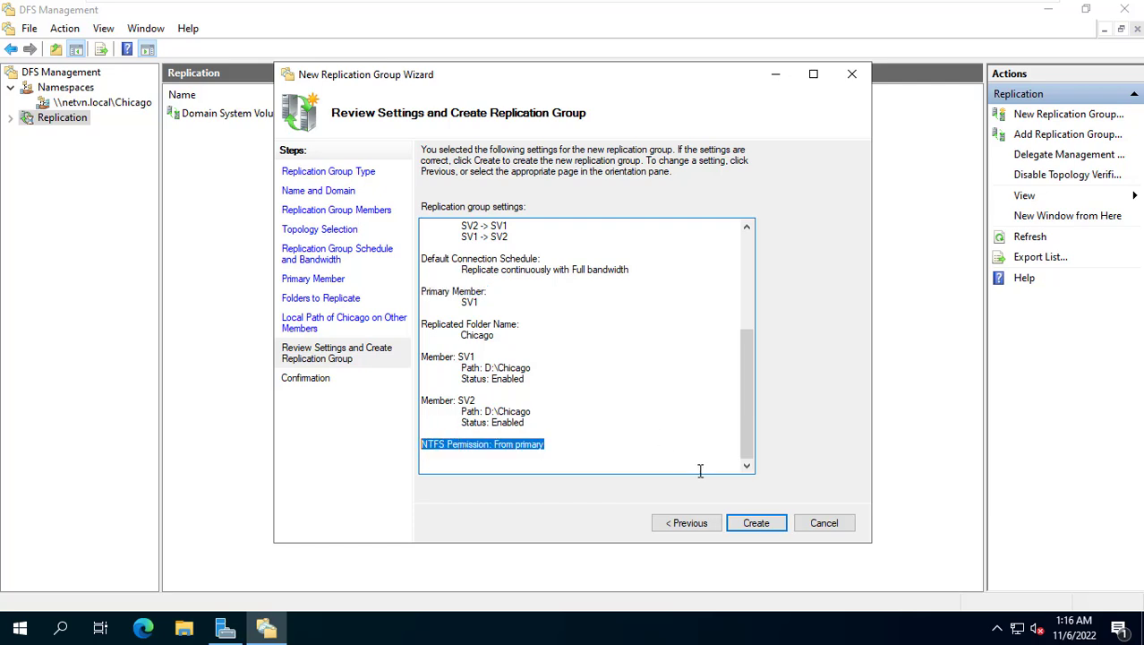
left_click(756, 522)
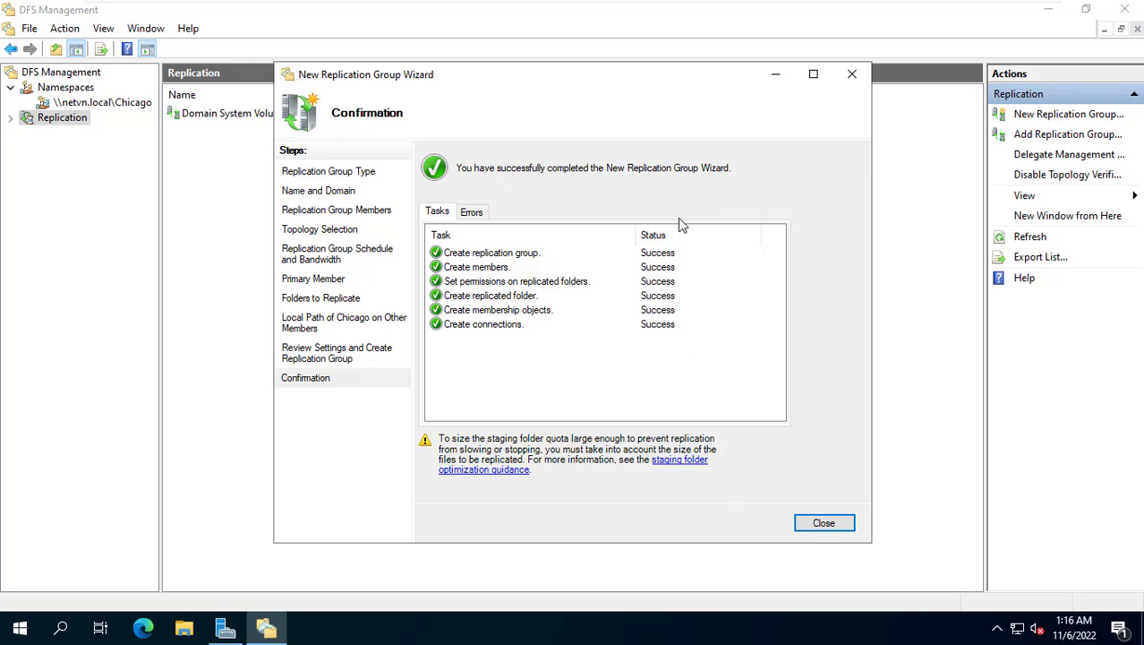
left_click(810, 529)
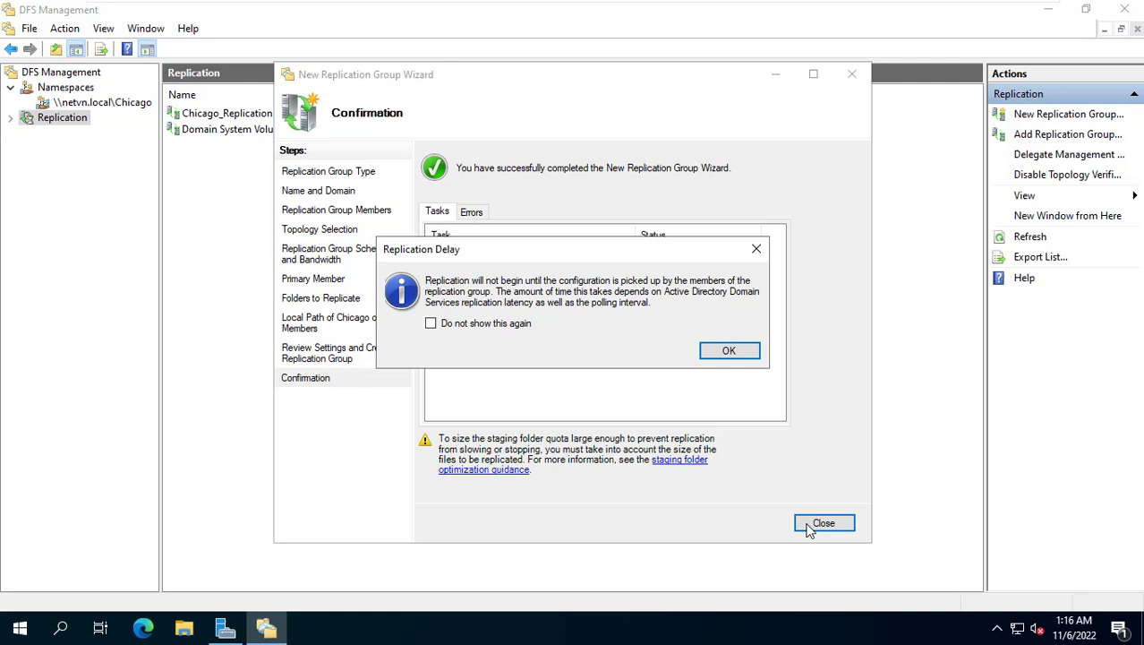
Step: Check Chicago_Replication's SV1 and SV2 D:\Chicago memberships and connections, then close DFS Management
left_click(729, 351)
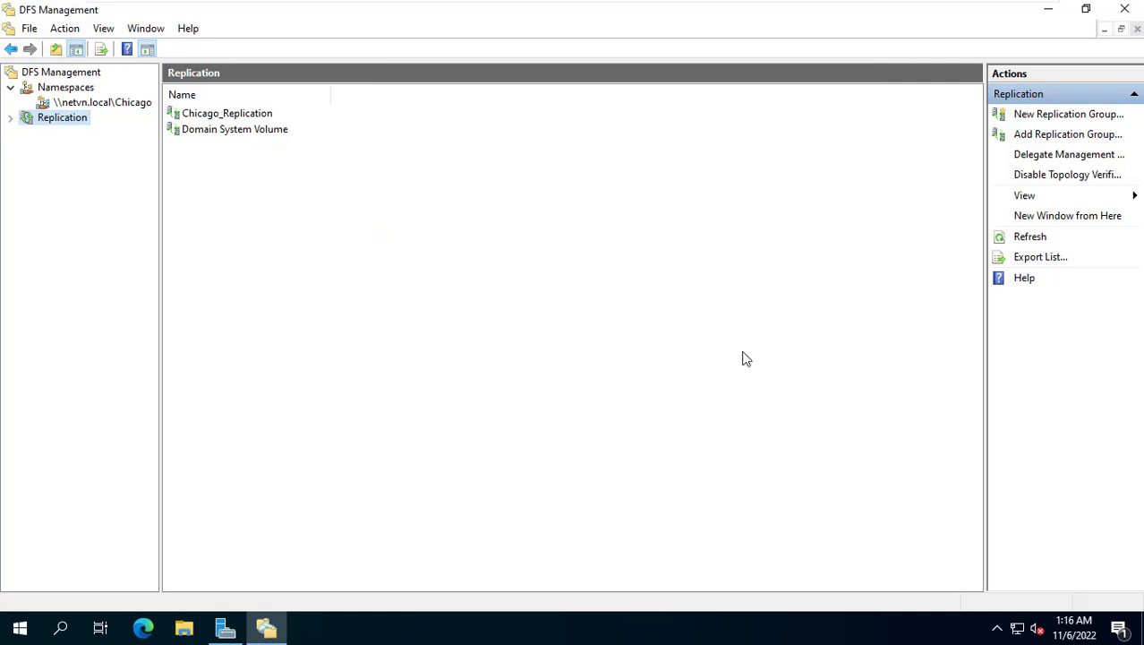
left_click(236, 115)
double_click(237, 120)
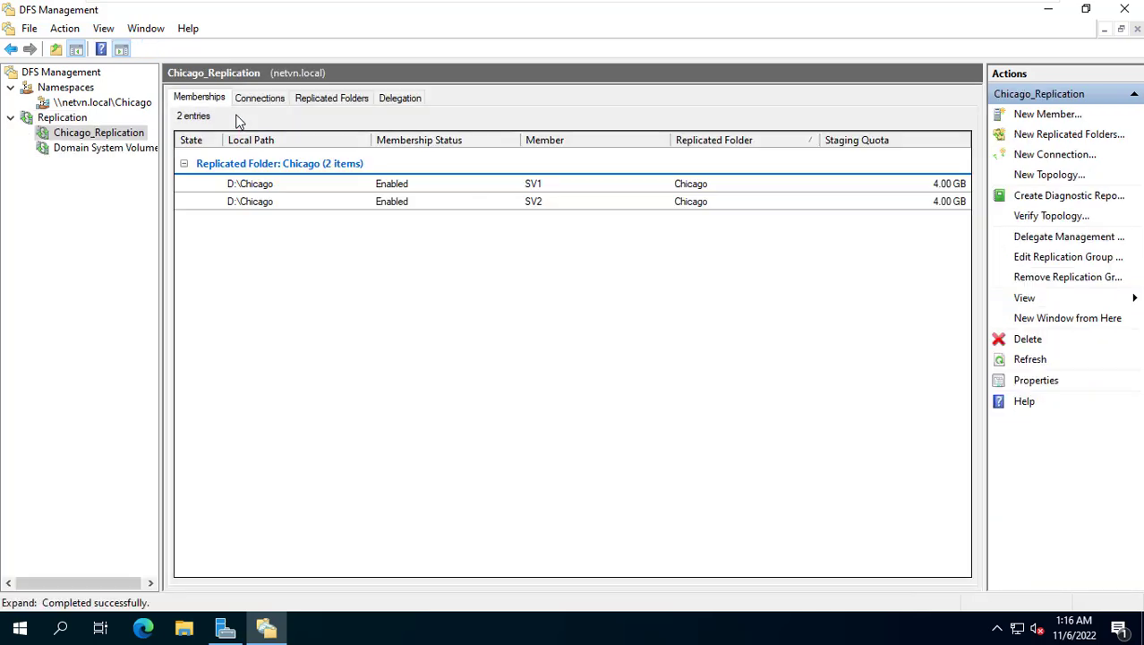
left_click(265, 185)
left_click(262, 204)
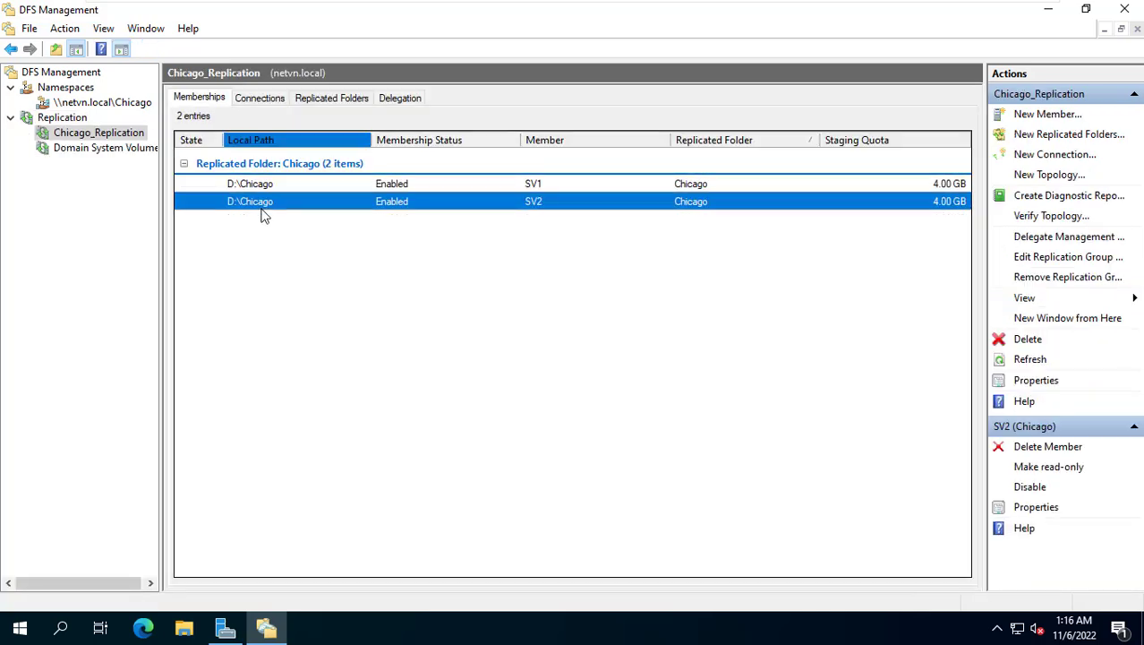
left_click(257, 100)
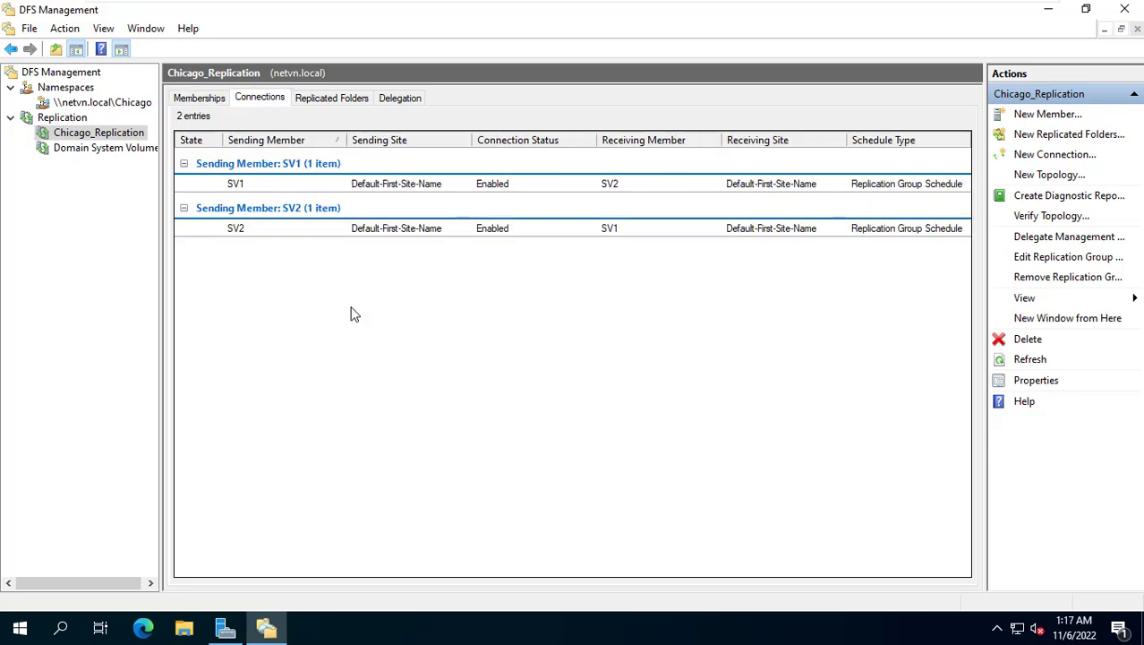
left_click(1125, 10)
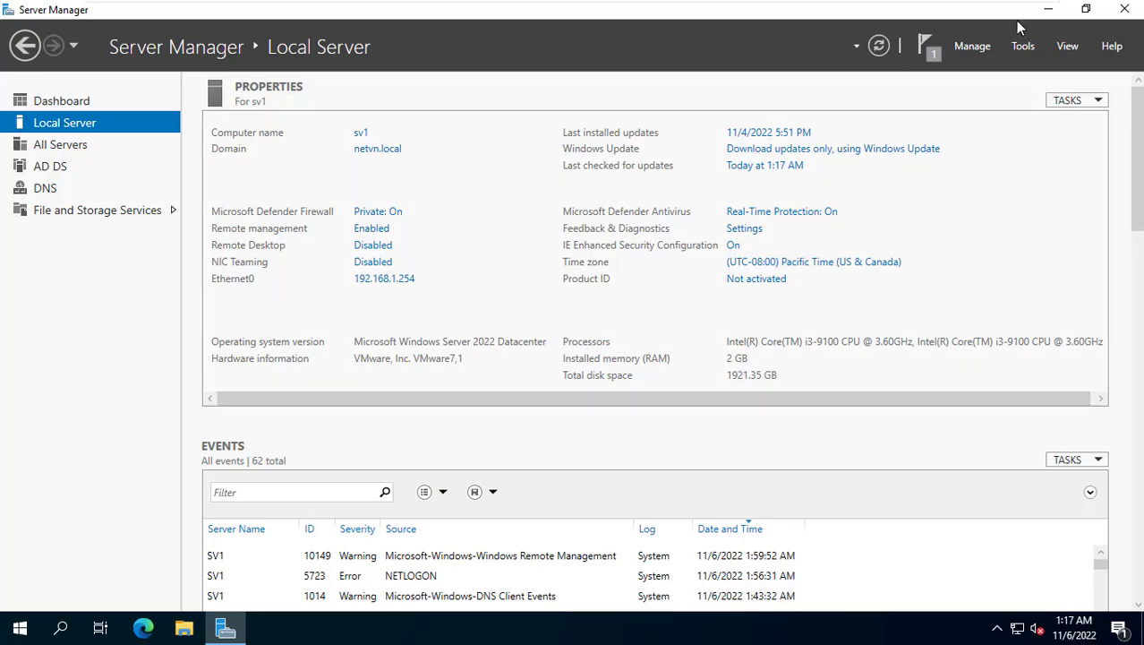
Step: Open the Chicago folder on DATA (D:) in a maximized File Explorer window
left_click(1049, 9)
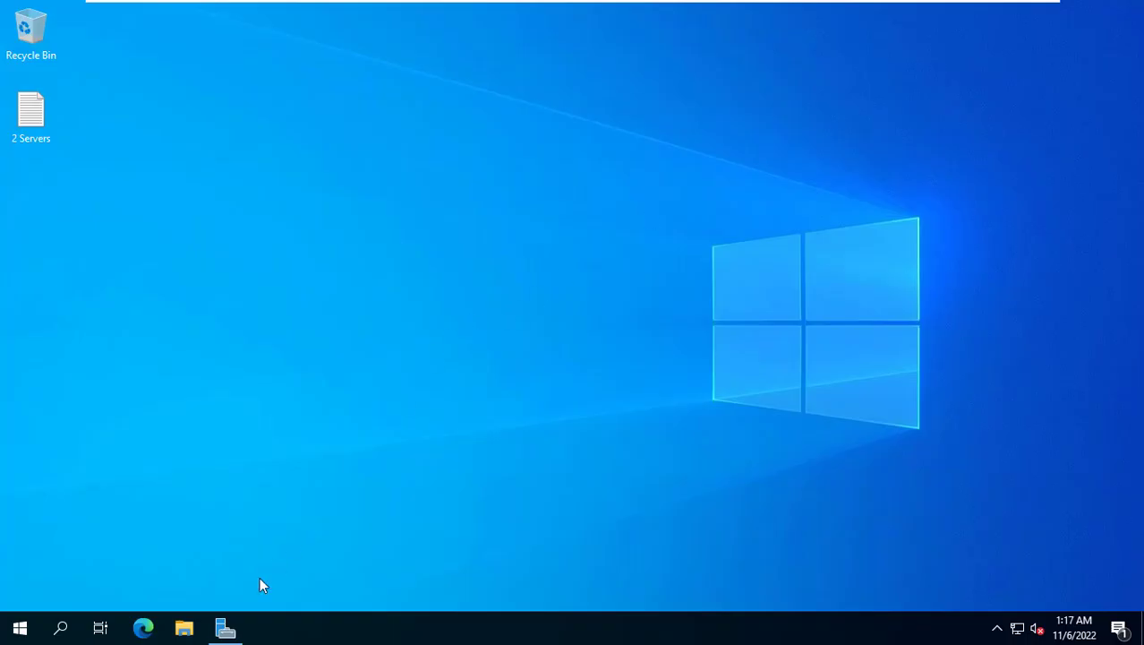
left_click(183, 629)
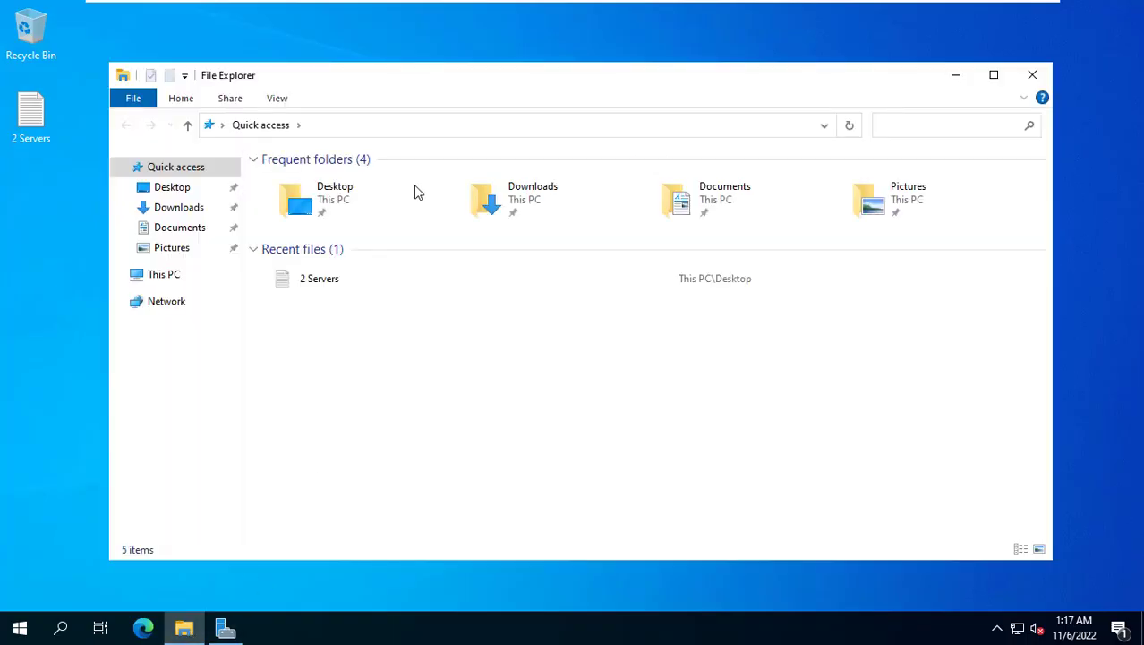
double_click(436, 80)
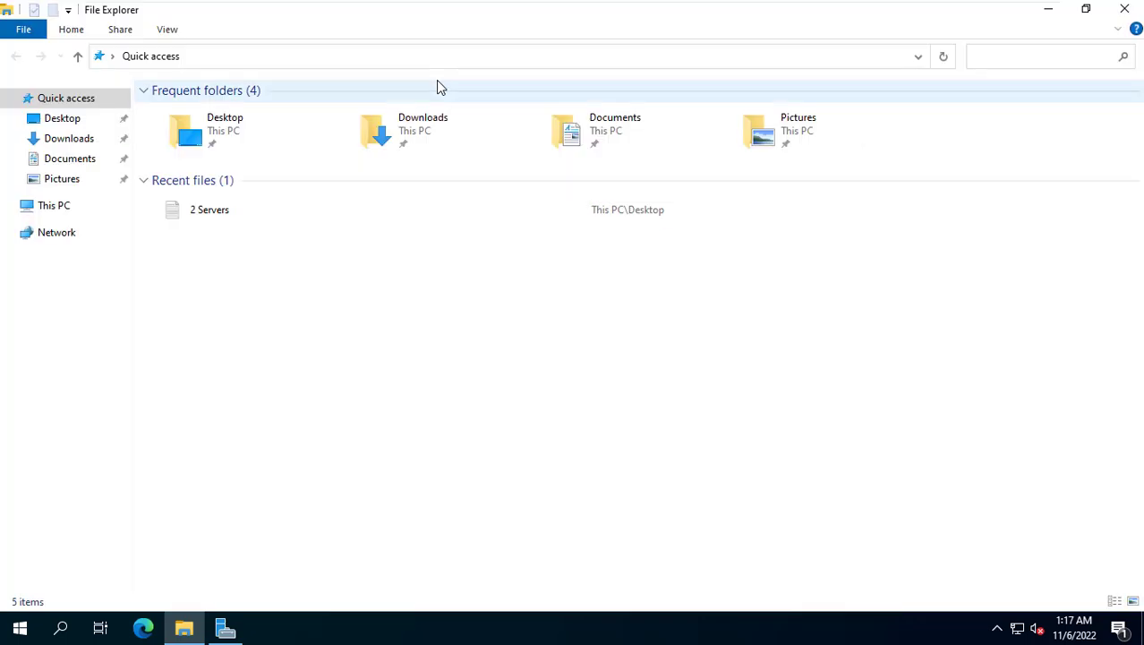
left_click(73, 210)
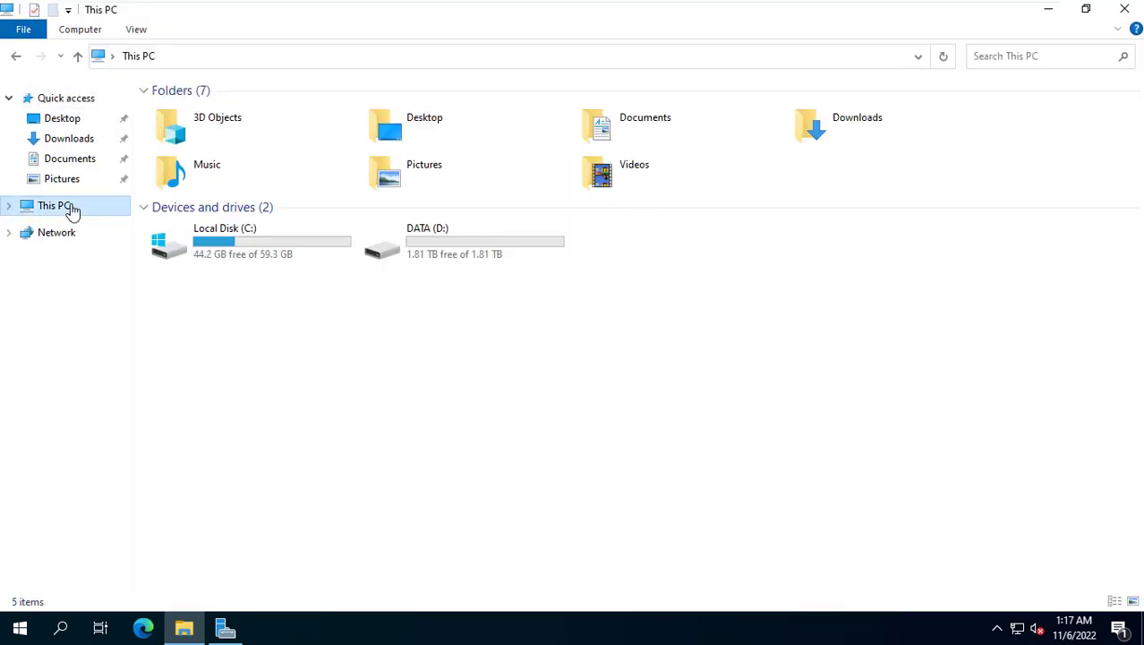
double_click(457, 259)
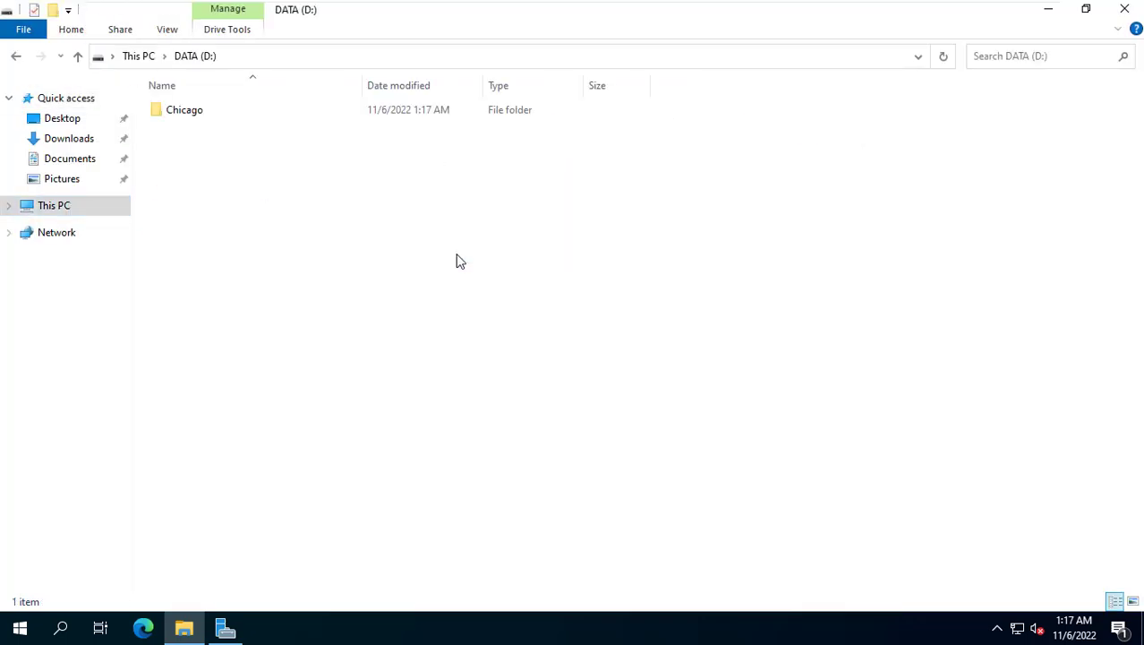
double_click(187, 113)
Step: Create a new text document named Sarah in D:\Chicago
right_click(198, 177)
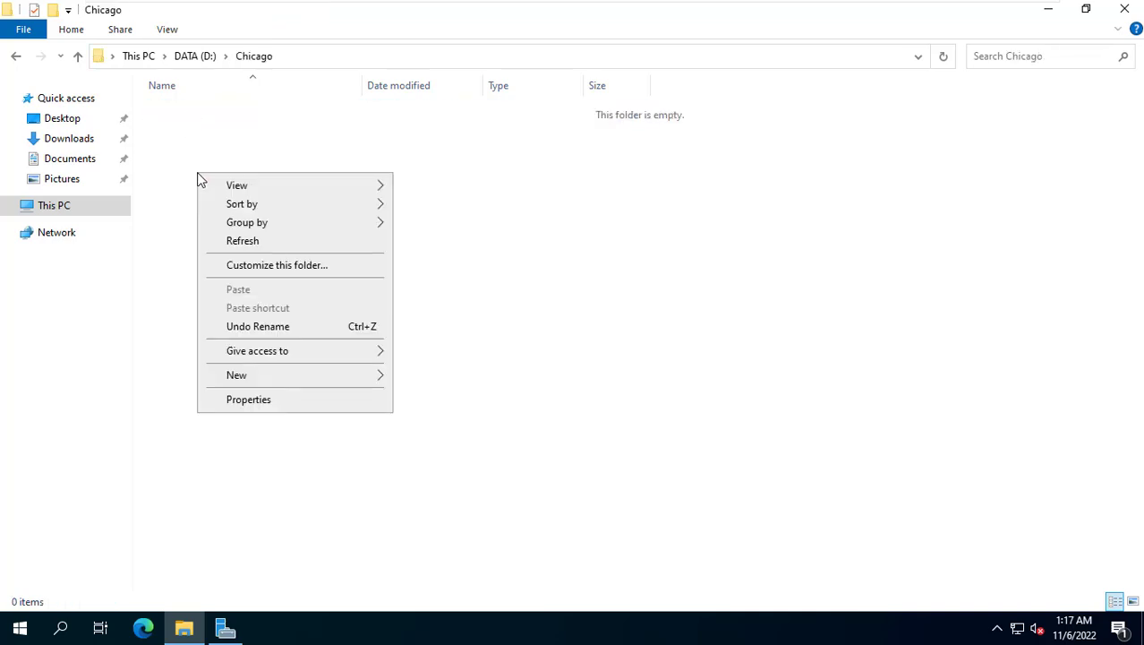
mouse_move(255, 376)
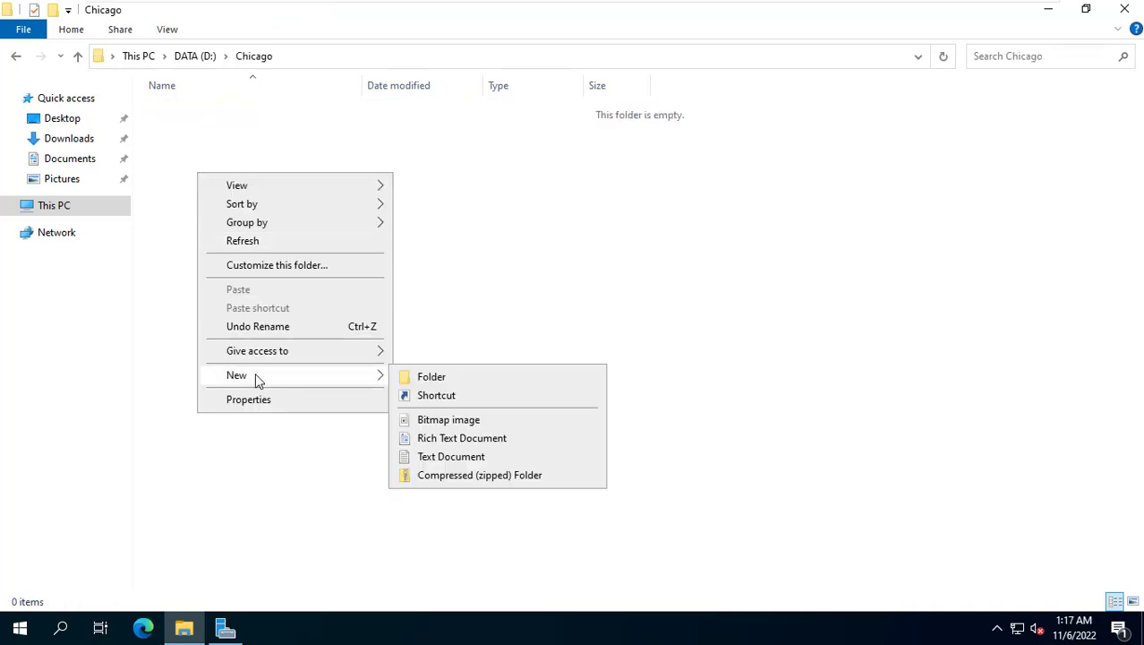
left_click(443, 459)
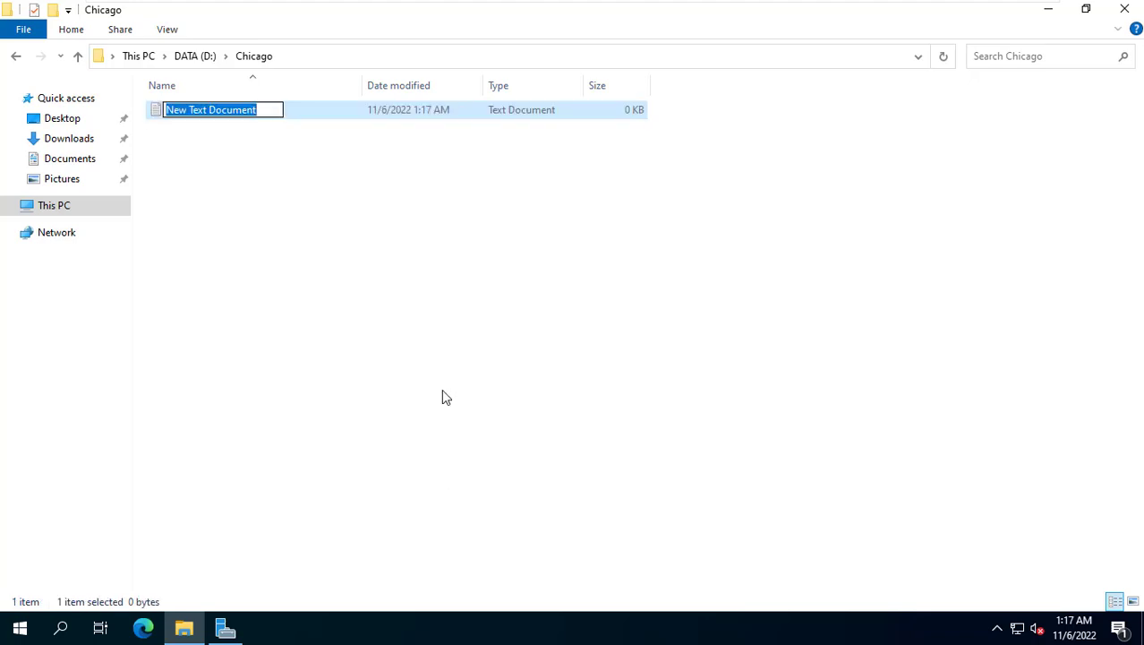
type("Sar")
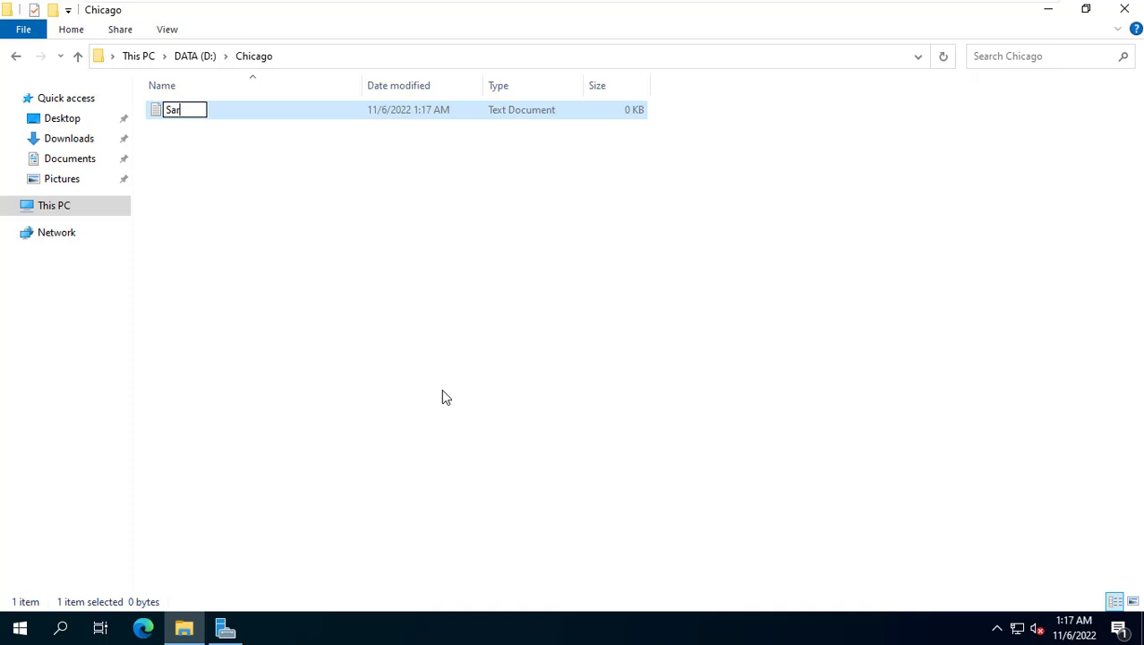
type("ah")
key("Return")
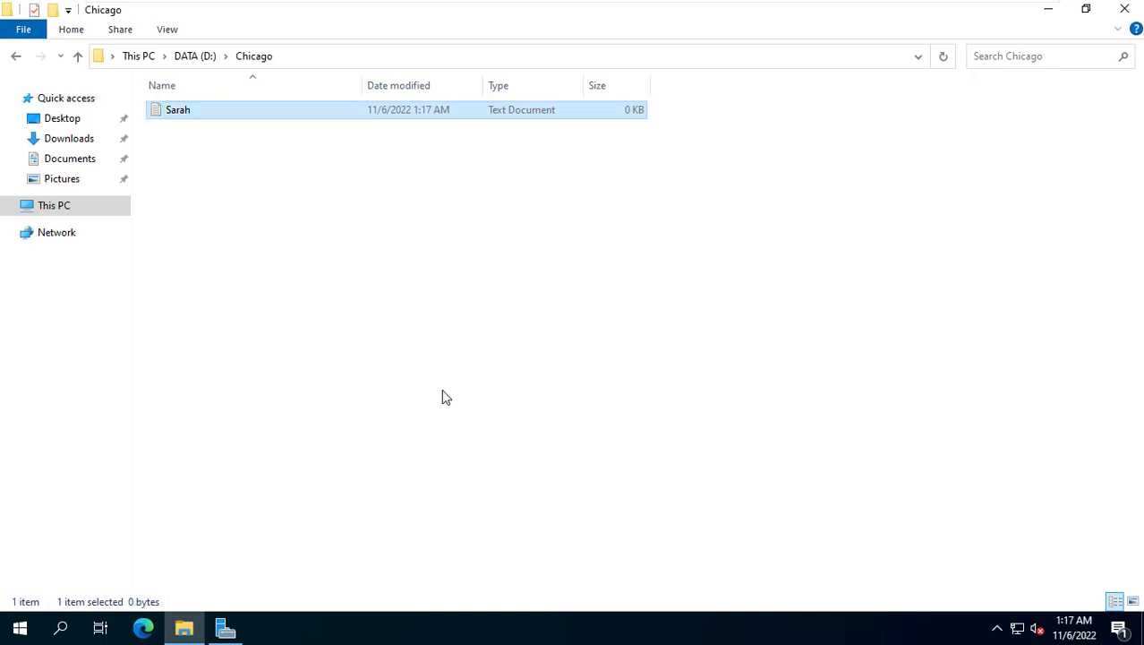
Step: Write Hello in the file, save it, and close Notepad and Explorer
key("Return")
type("Hello")
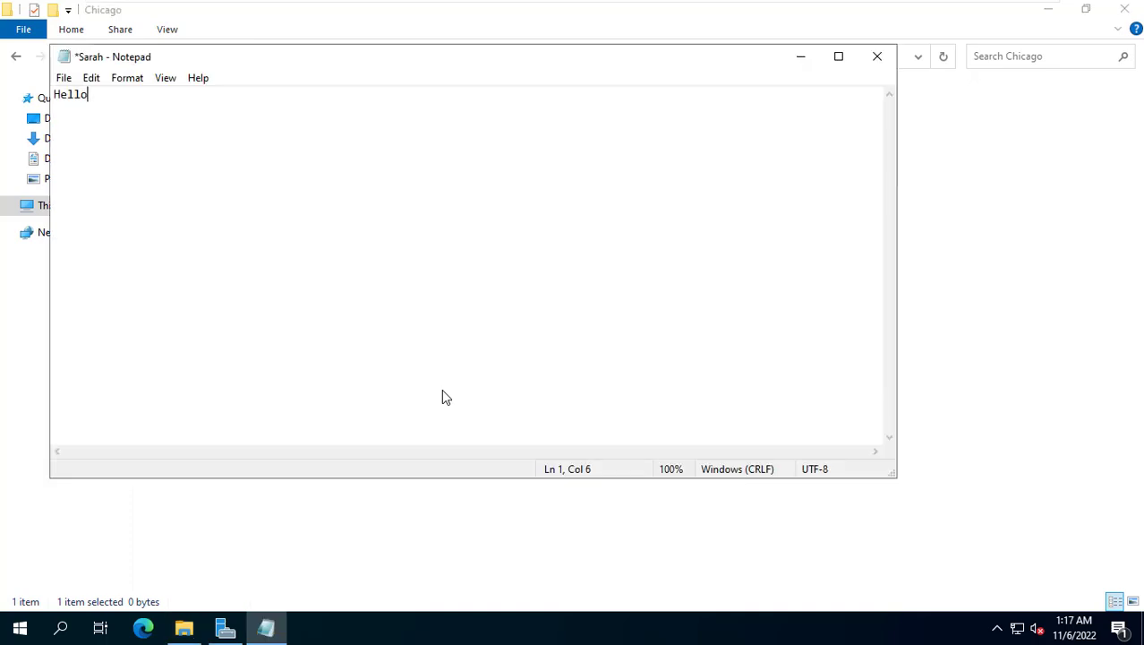
left_click(63, 78)
left_click(96, 156)
left_click(877, 58)
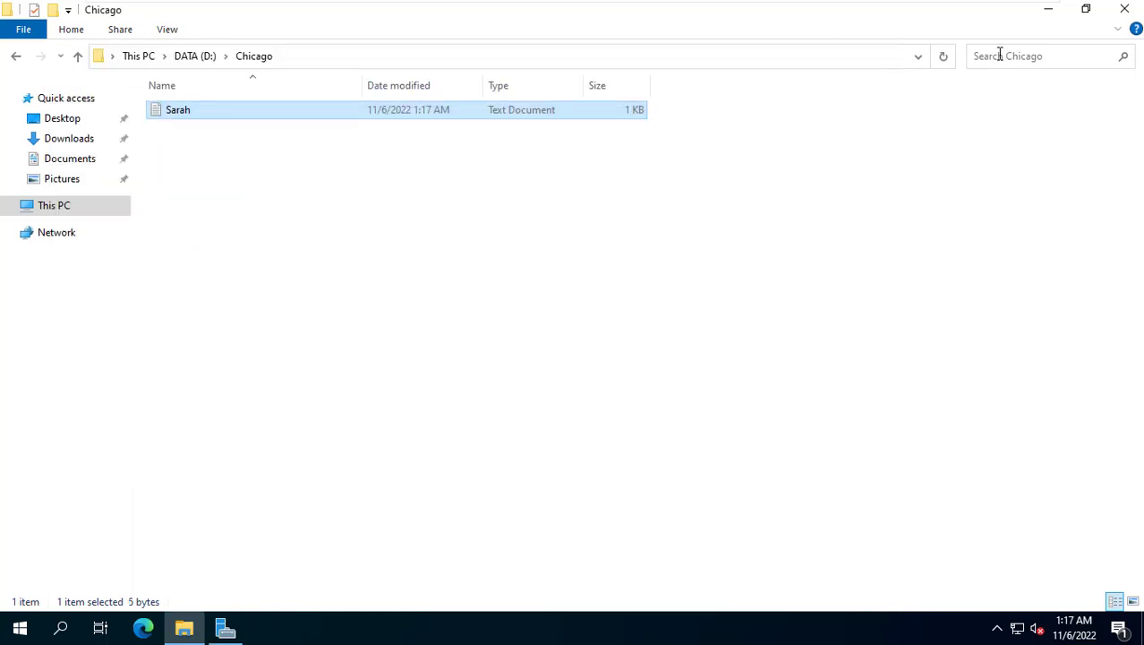
left_click(1123, 11)
left_click(235, 623)
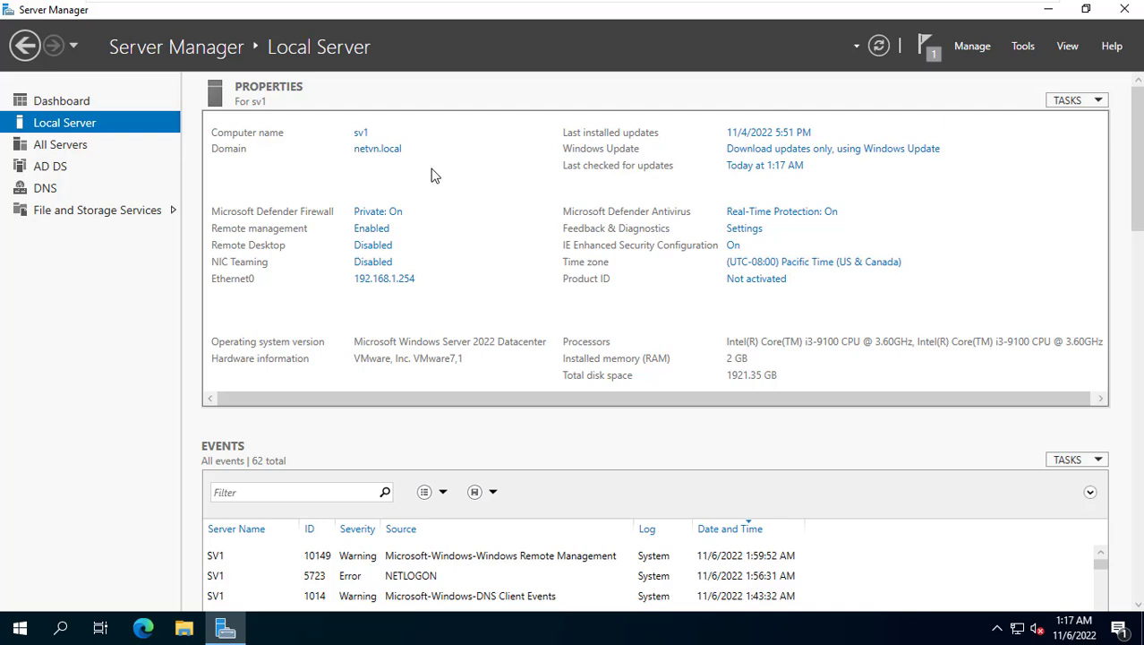
Step: Open the Services console maximized and jump to services starting with D
left_click(1023, 46)
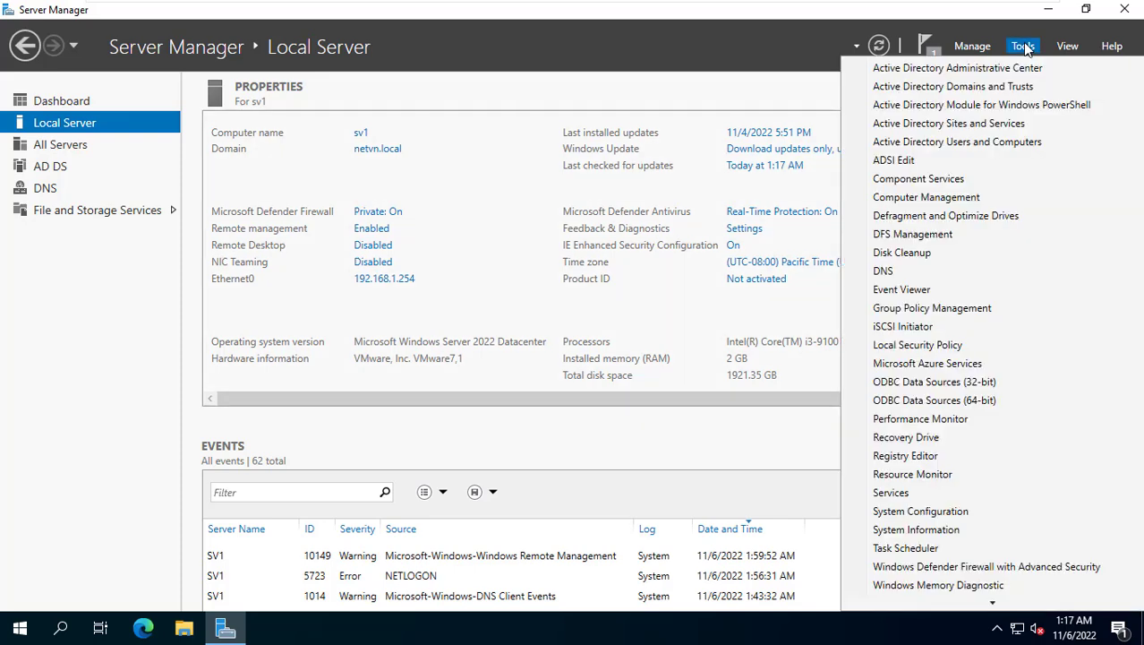
left_click(903, 493)
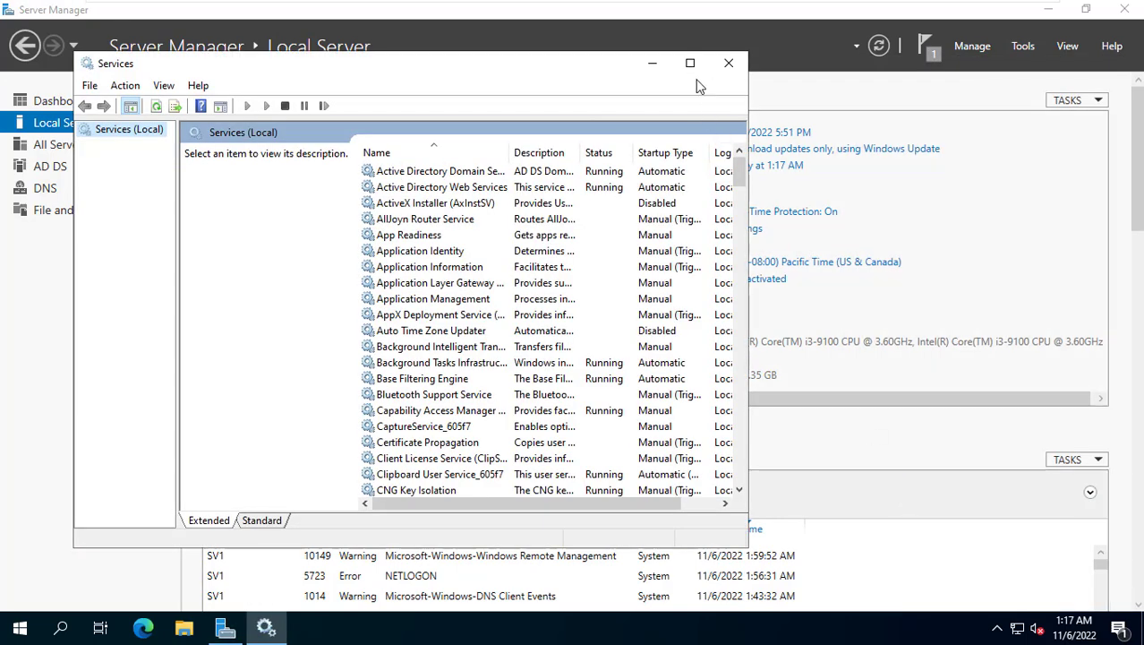
left_click(691, 64)
left_click(385, 263)
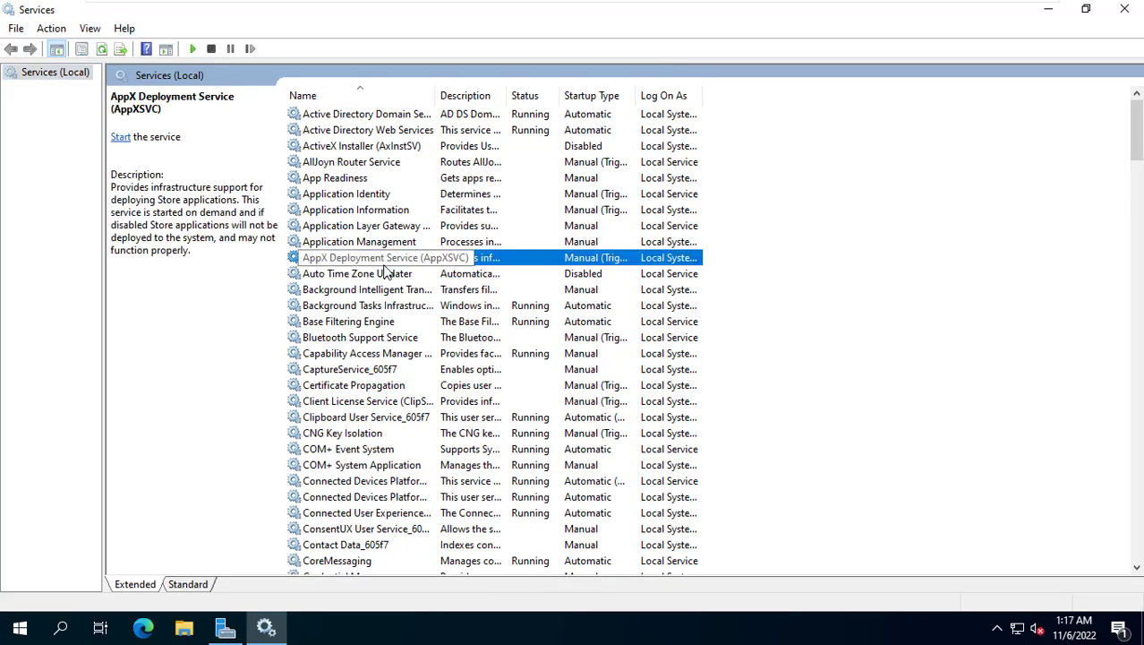
key("d")
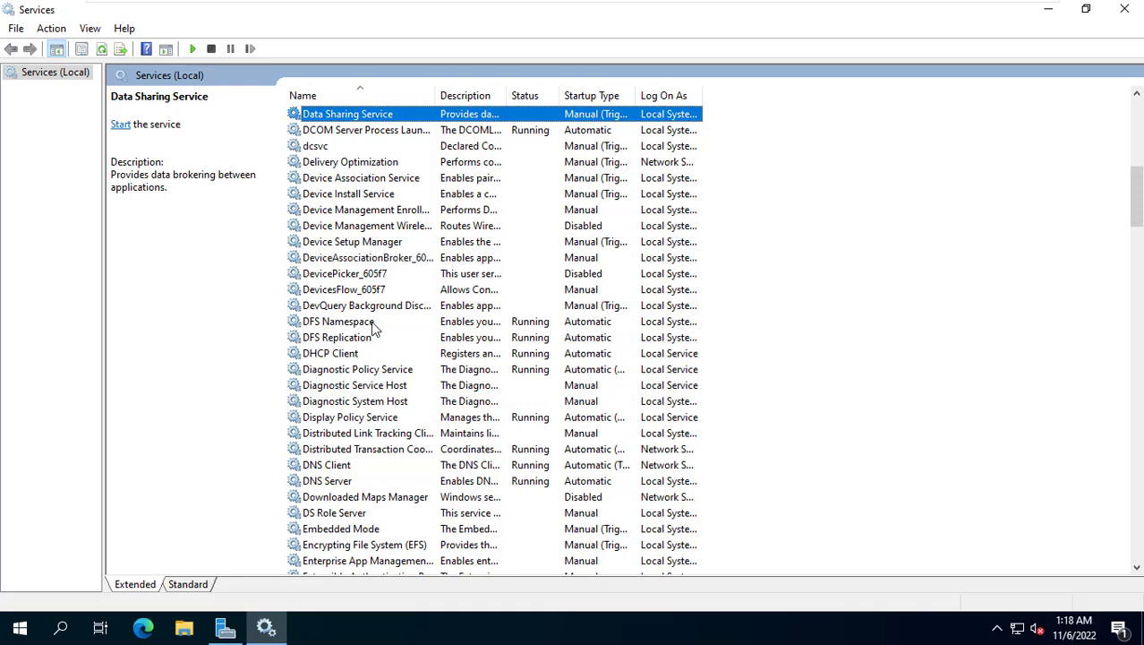
Step: Restart the DFS Namespace and DFS Replication services, then close Services
left_click(374, 324)
left_click(130, 138)
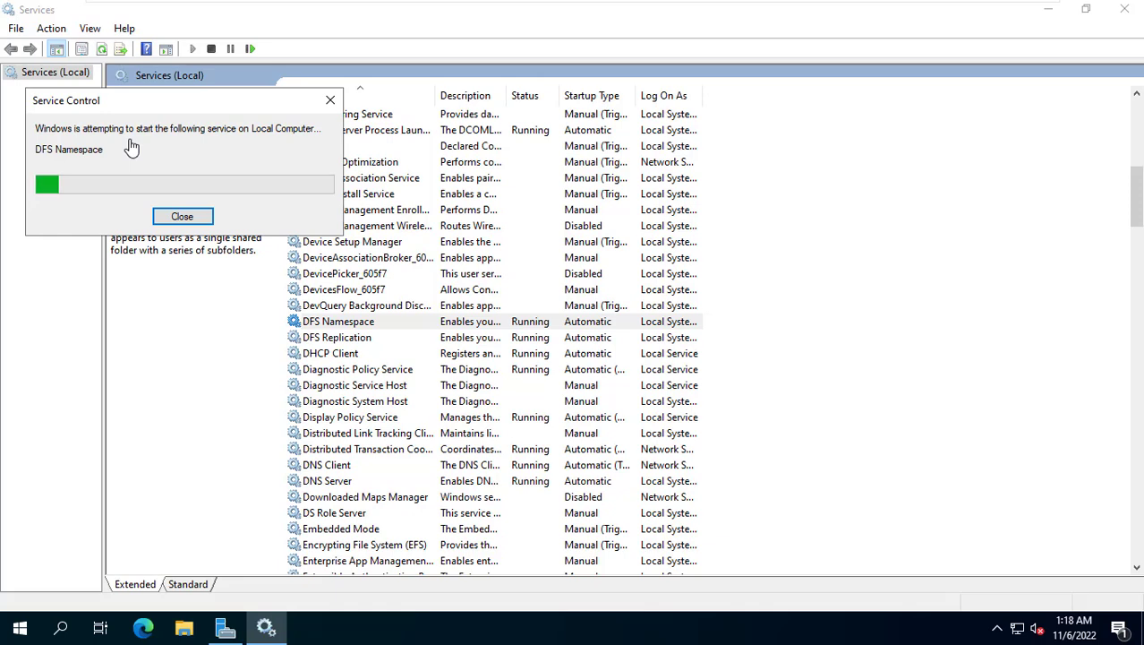
left_click(333, 338)
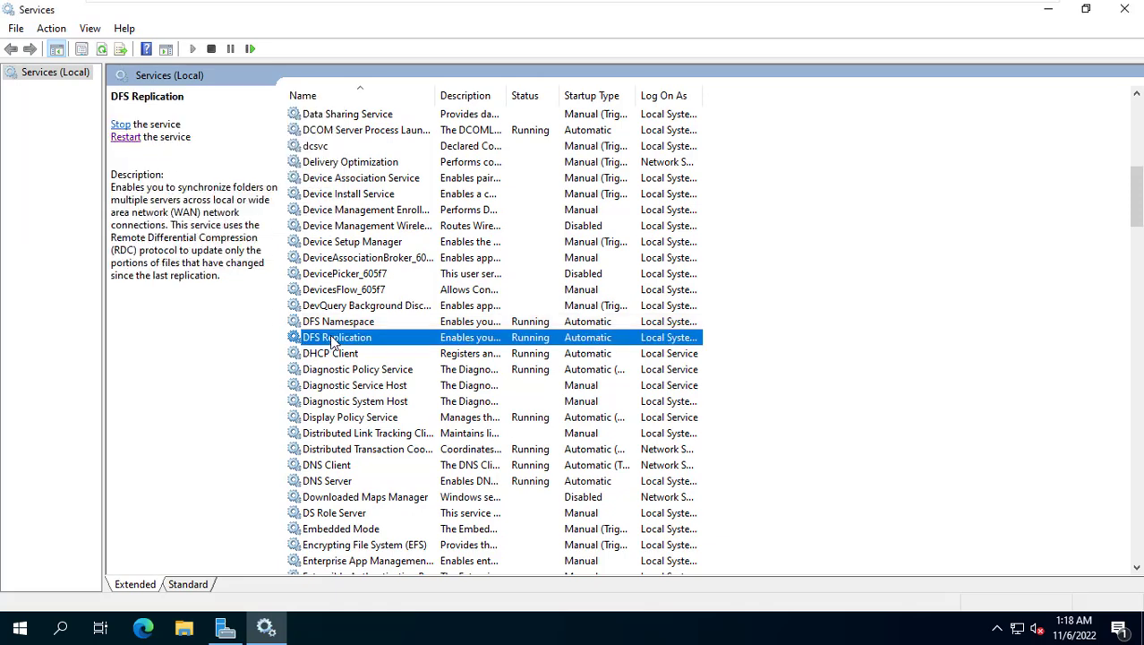
left_click(134, 138)
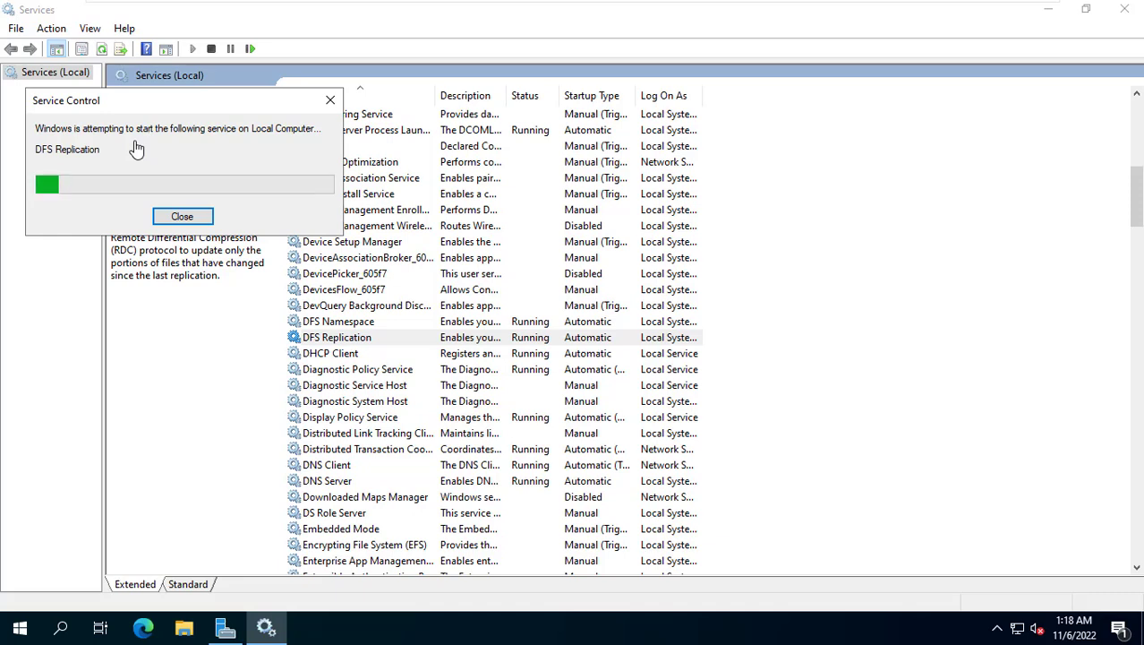
left_click(365, 324)
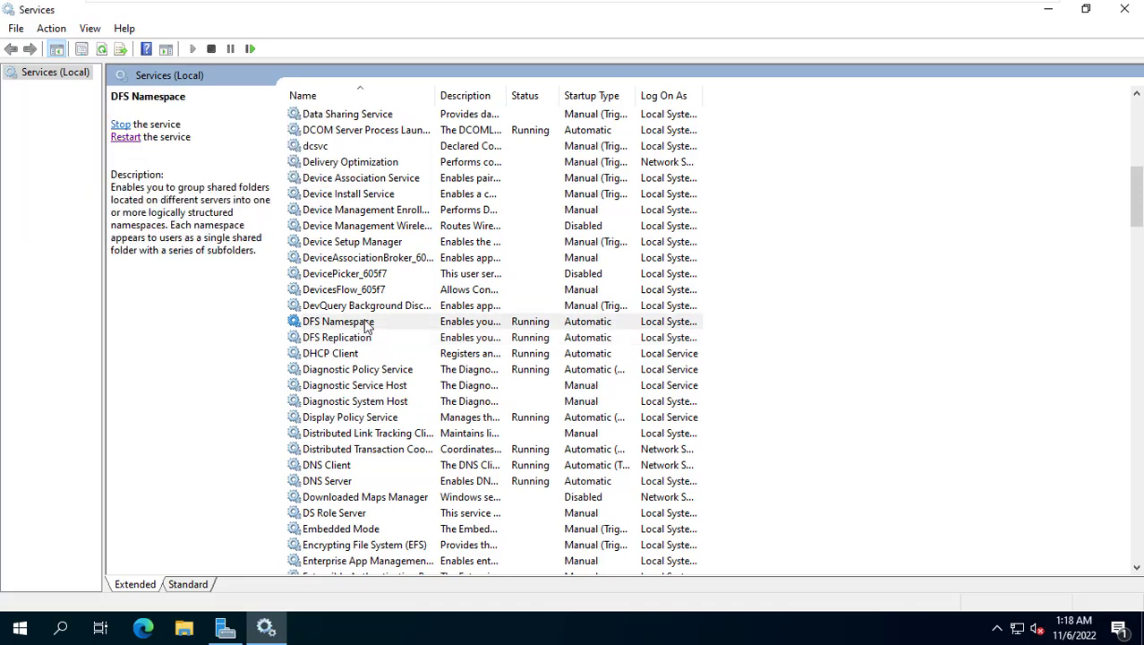
left_click(132, 139)
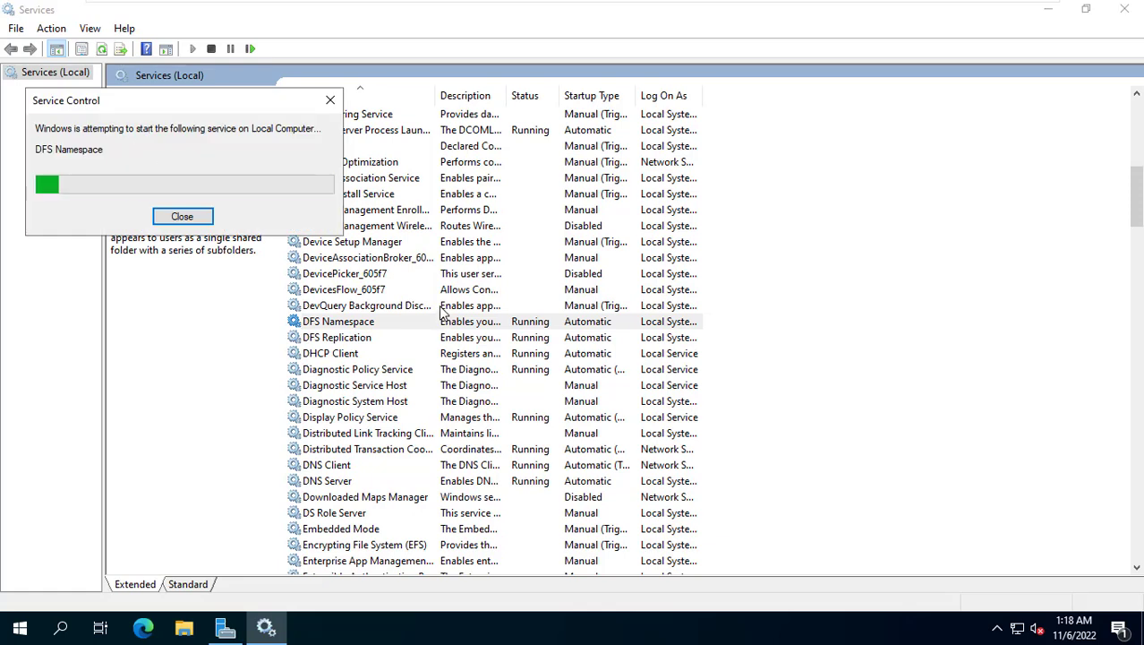
left_click(1125, 9)
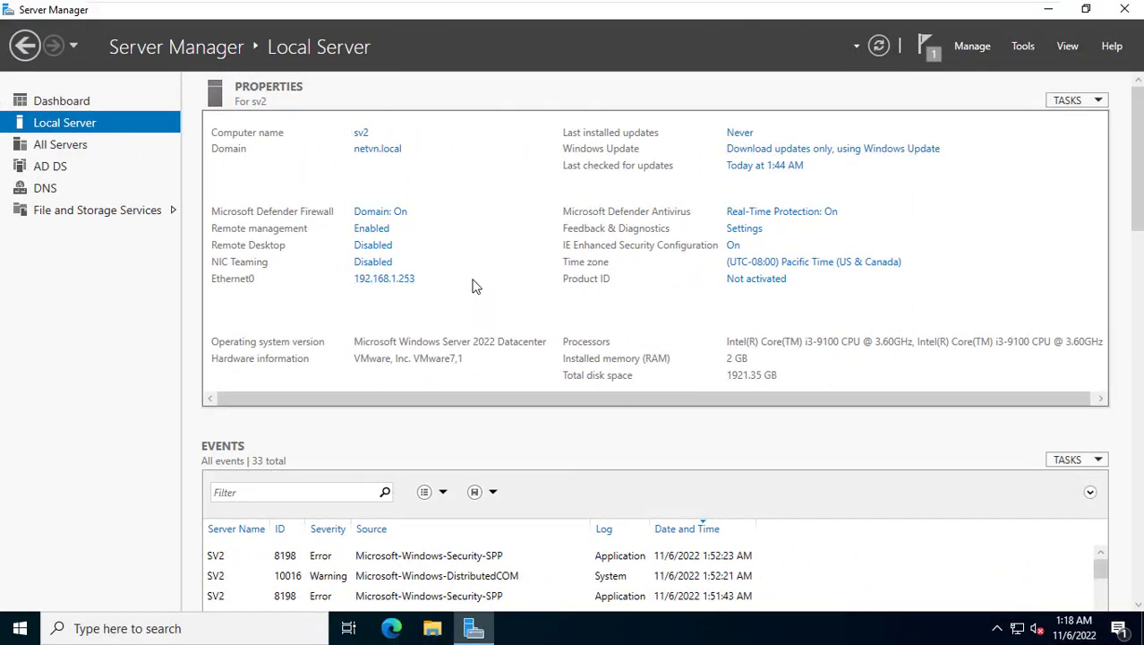
Step: Open the Services console from Server Manager Tools, maximized, at the services starting with D
left_click(1025, 49)
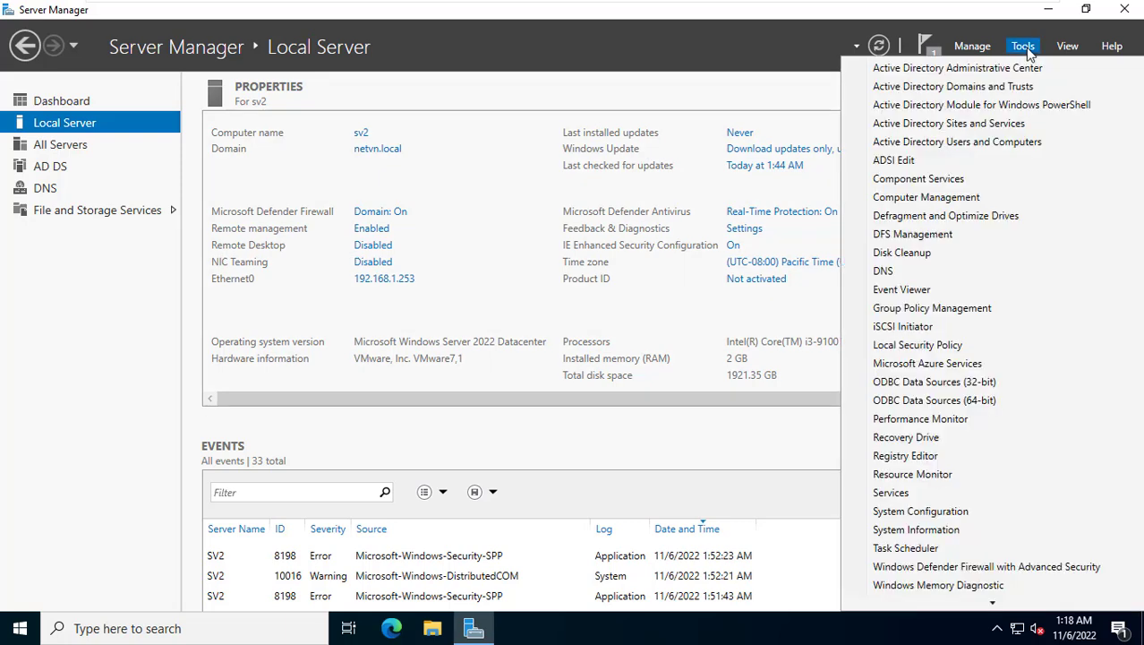
left_click(896, 492)
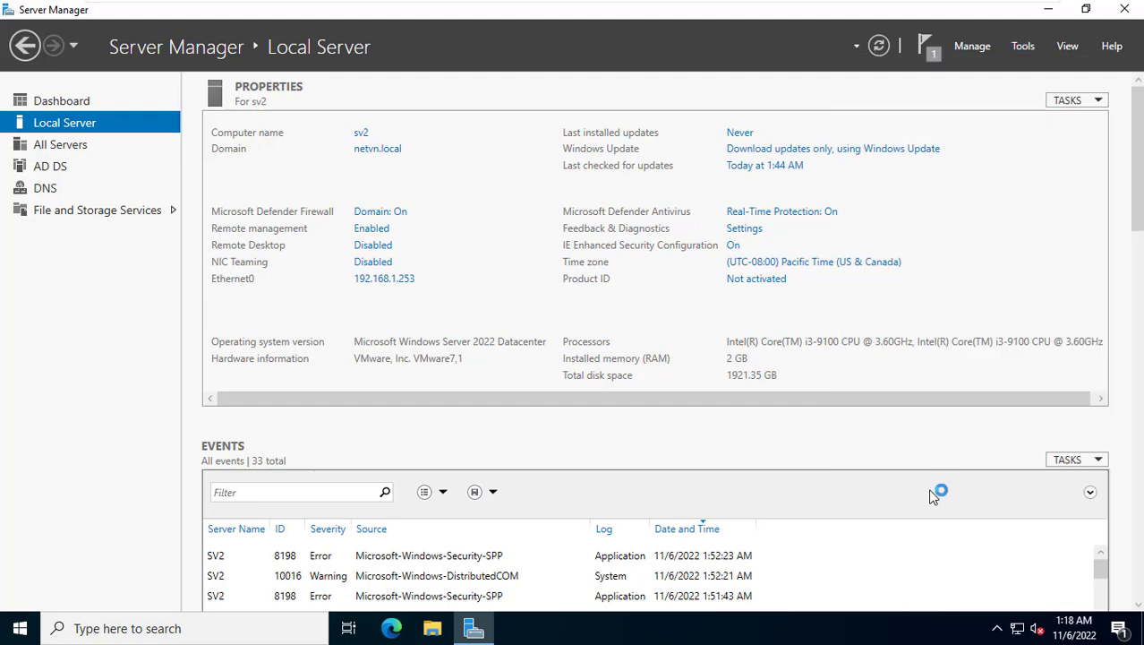
left_click(686, 67)
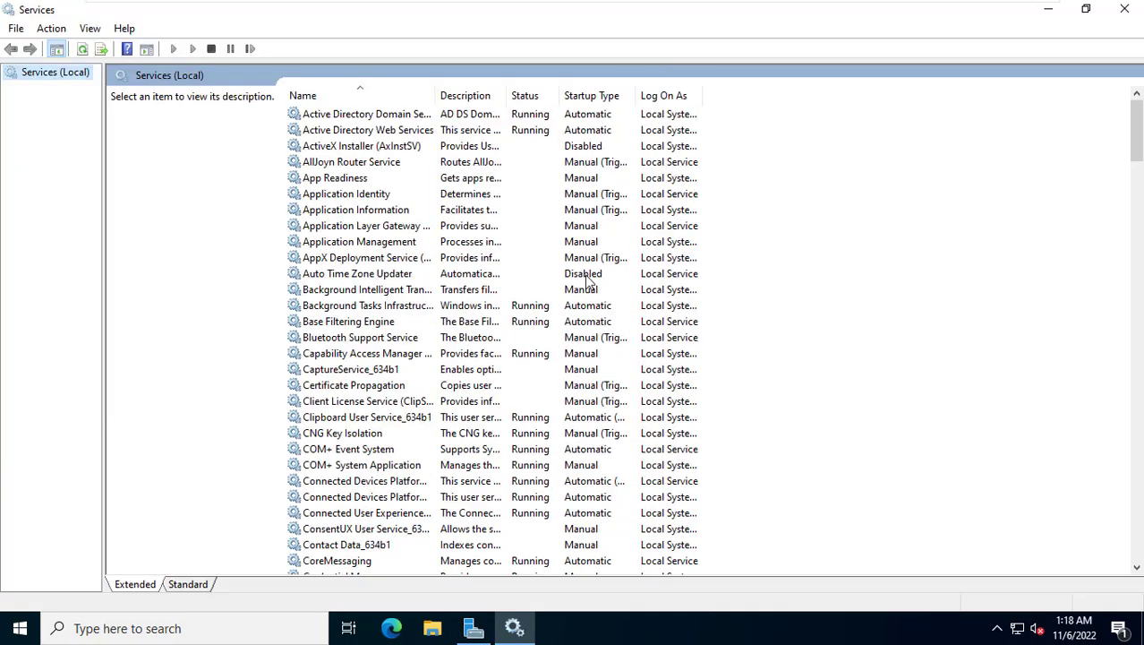
left_click(370, 322)
key("d")
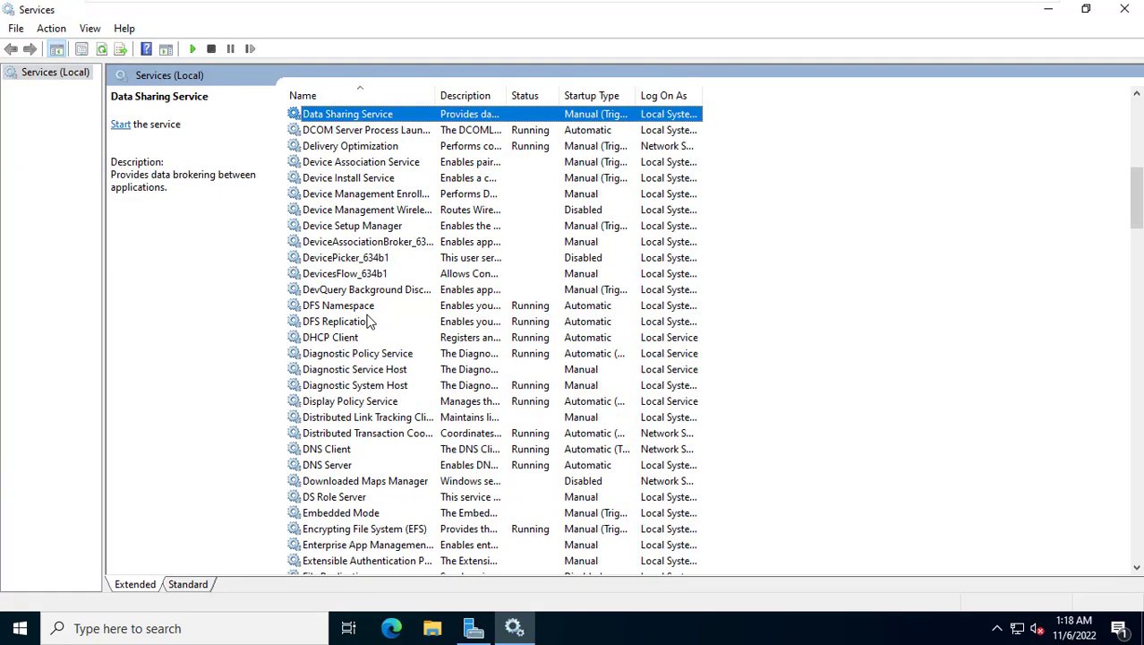
Step: Restart DFS Namespace and DFS Replication, then close Services and minimize Server Manager
left_click(358, 307)
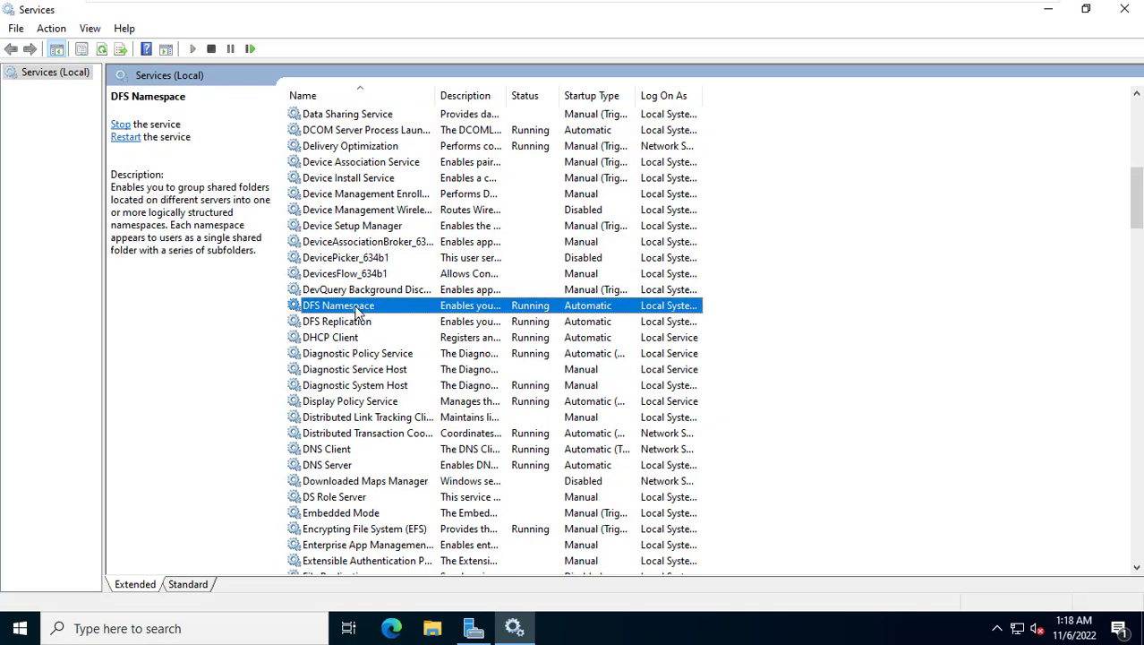
left_click(121, 124)
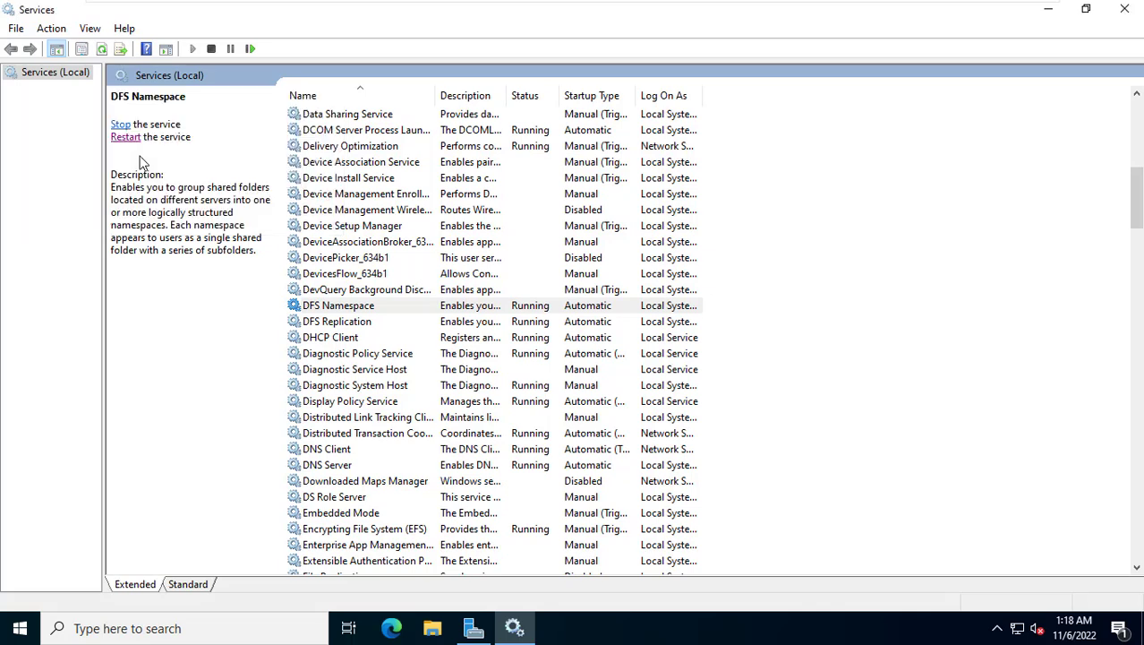
left_click(346, 324)
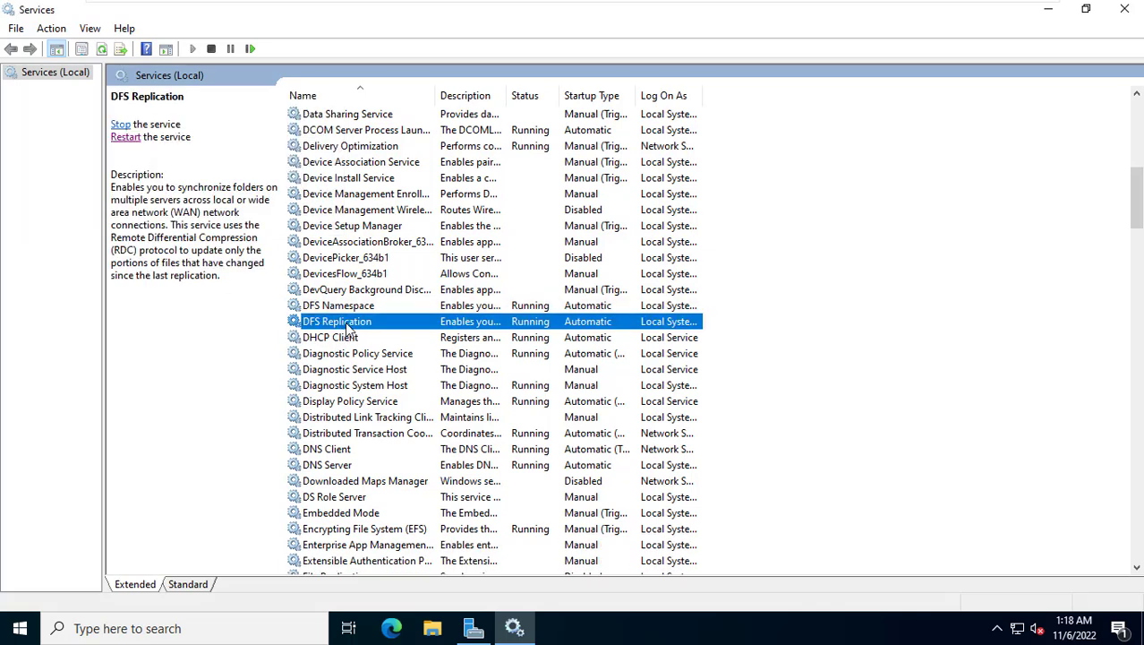
left_click(126, 137)
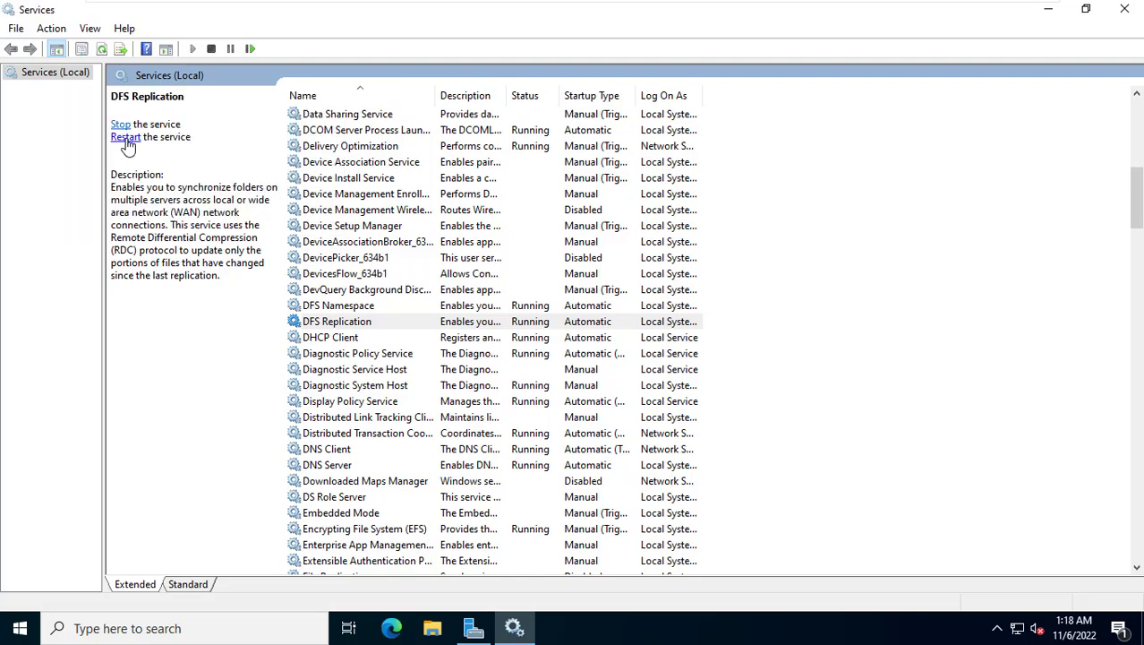
left_click(1121, 11)
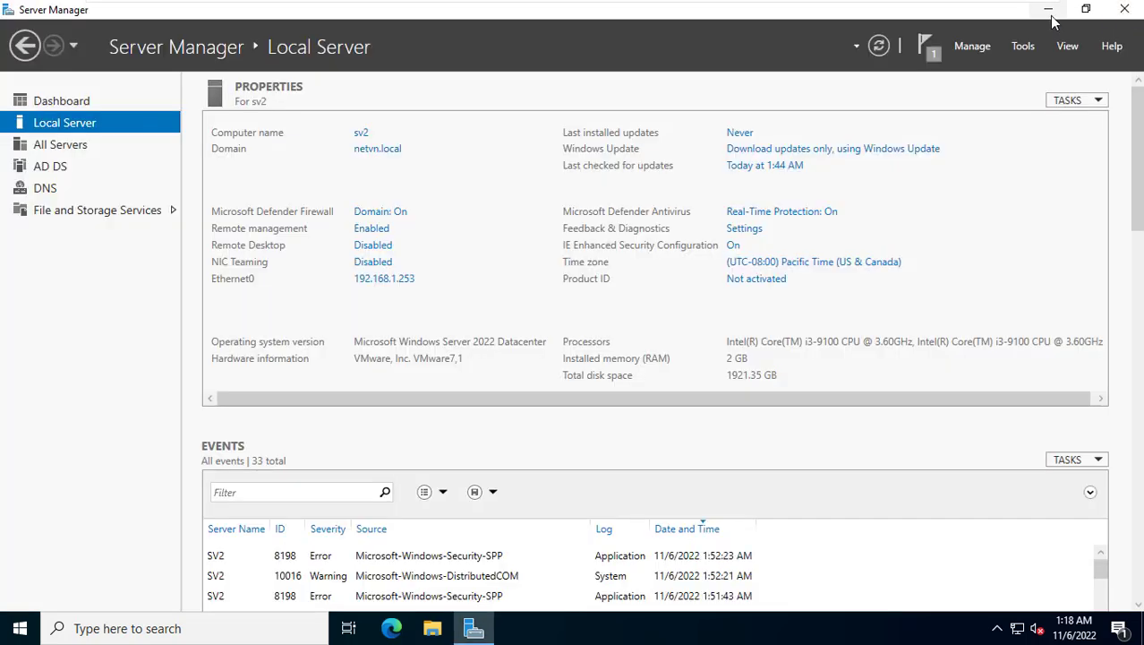
left_click(1044, 10)
Step: Open File Explorer maximized and browse to the Chicago folder on DATA (D:)
left_click(433, 627)
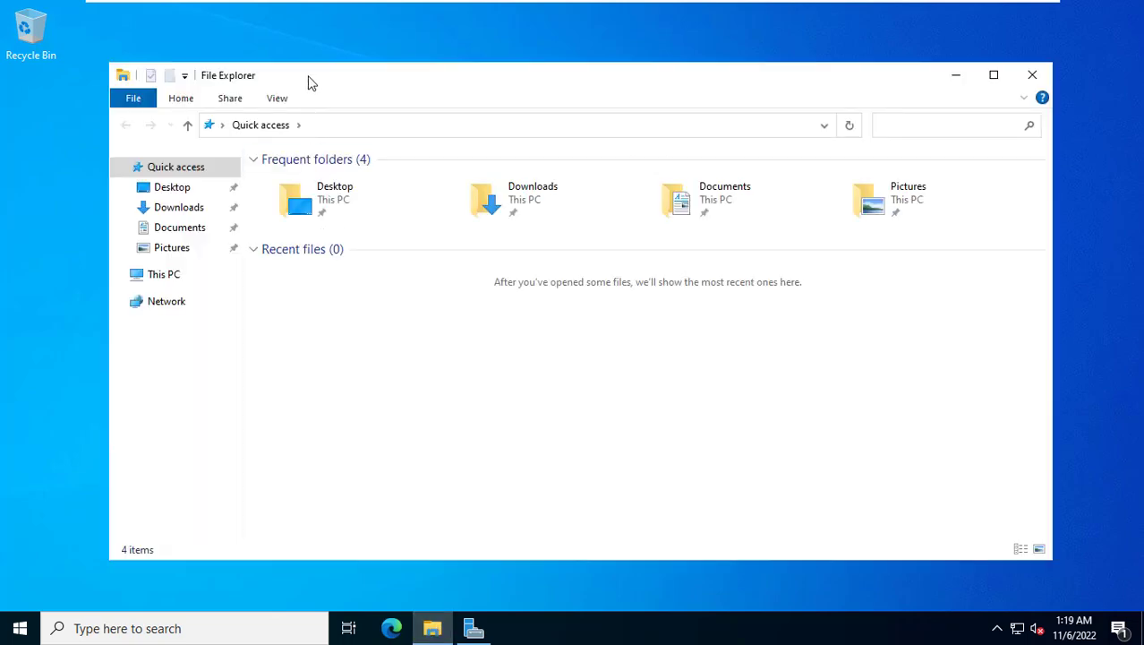
double_click(309, 81)
left_click(57, 206)
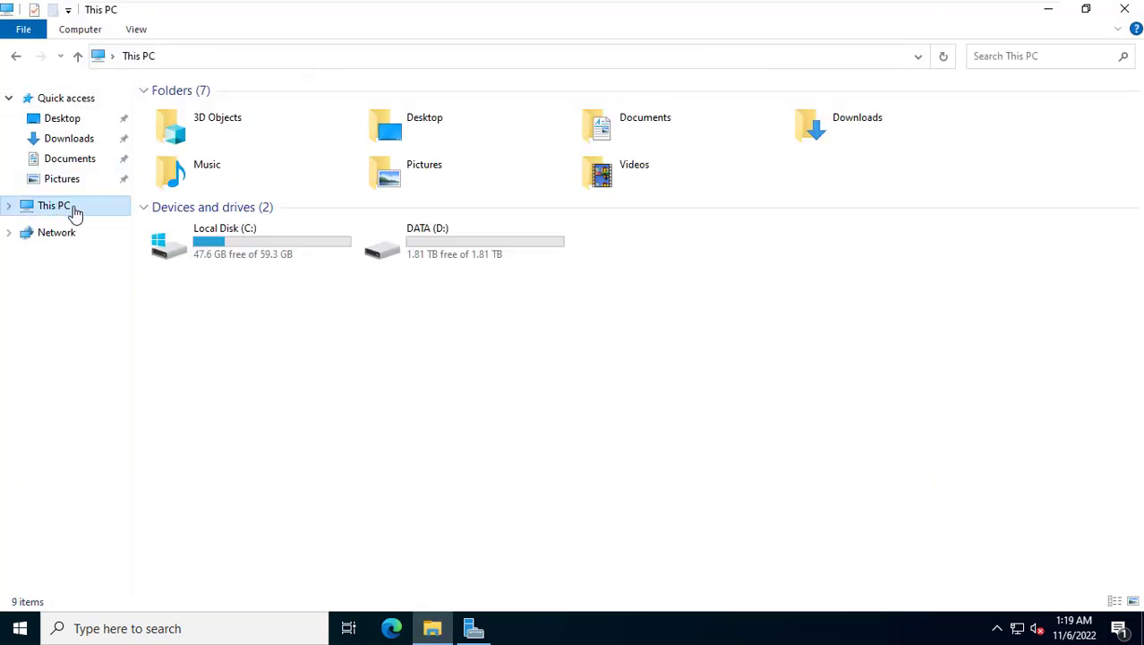
double_click(444, 248)
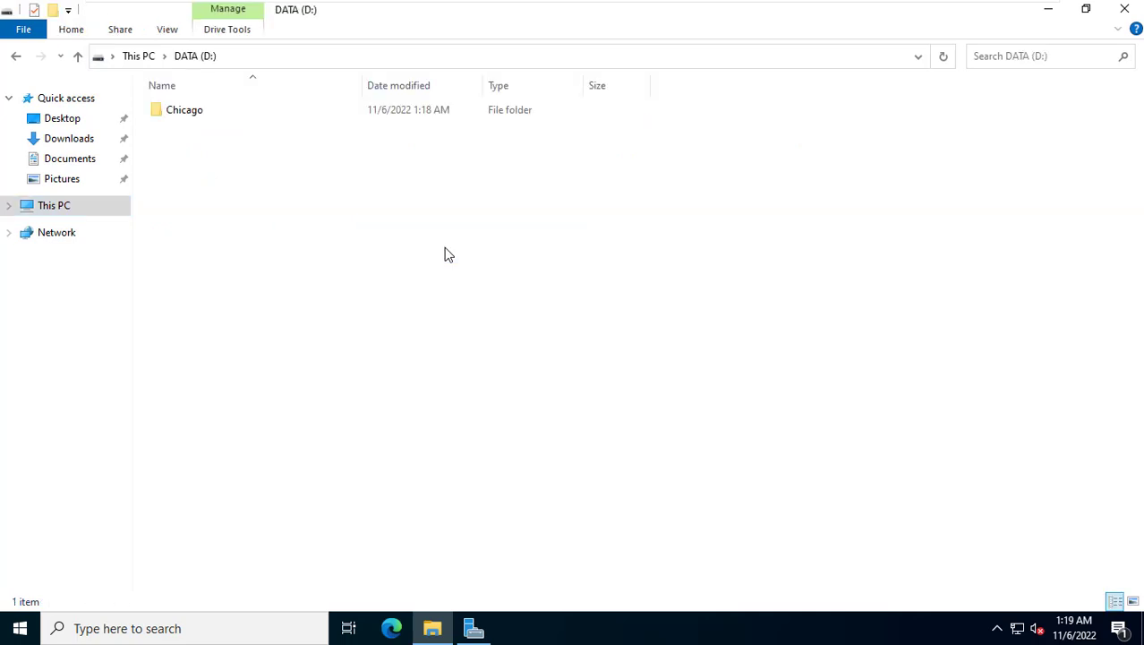
left_click(171, 117)
double_click(201, 118)
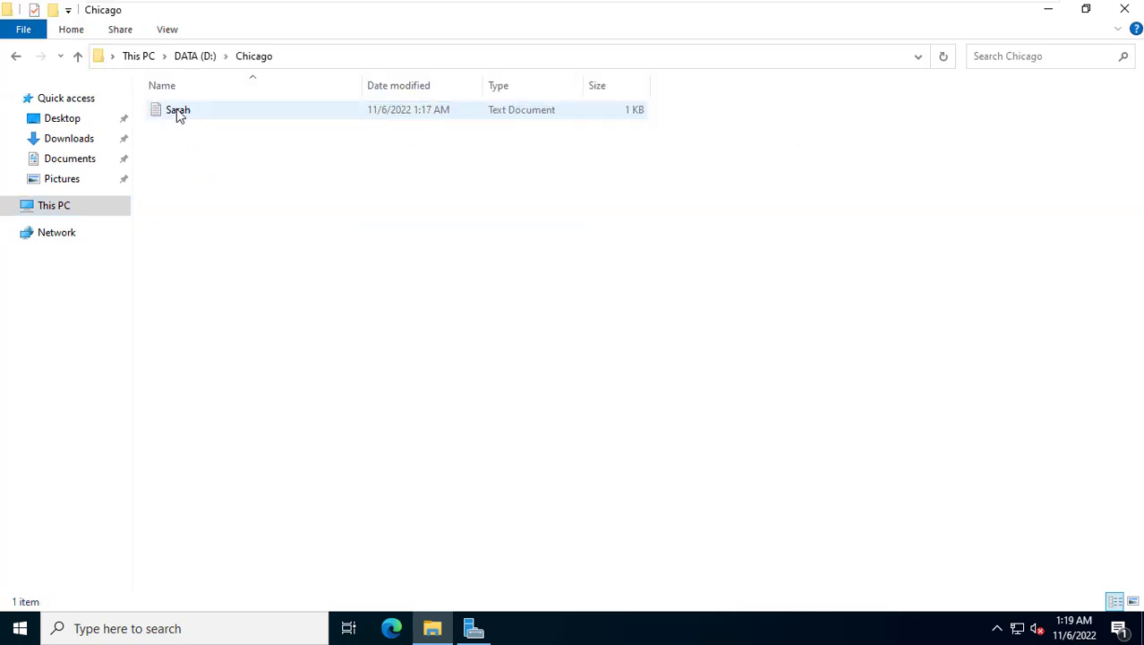
Step: Open the replicated Sarah text file, confirm it reads Hello, and close Notepad
double_click(176, 108)
left_click(191, 164)
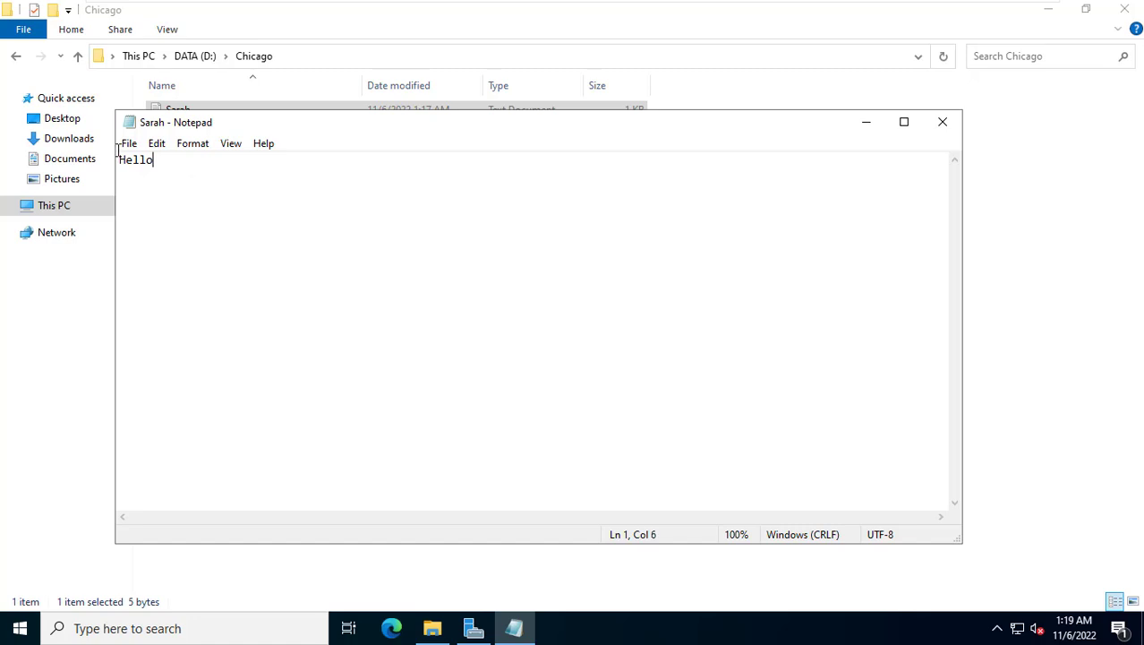
key("shift+Home")
left_click(942, 122)
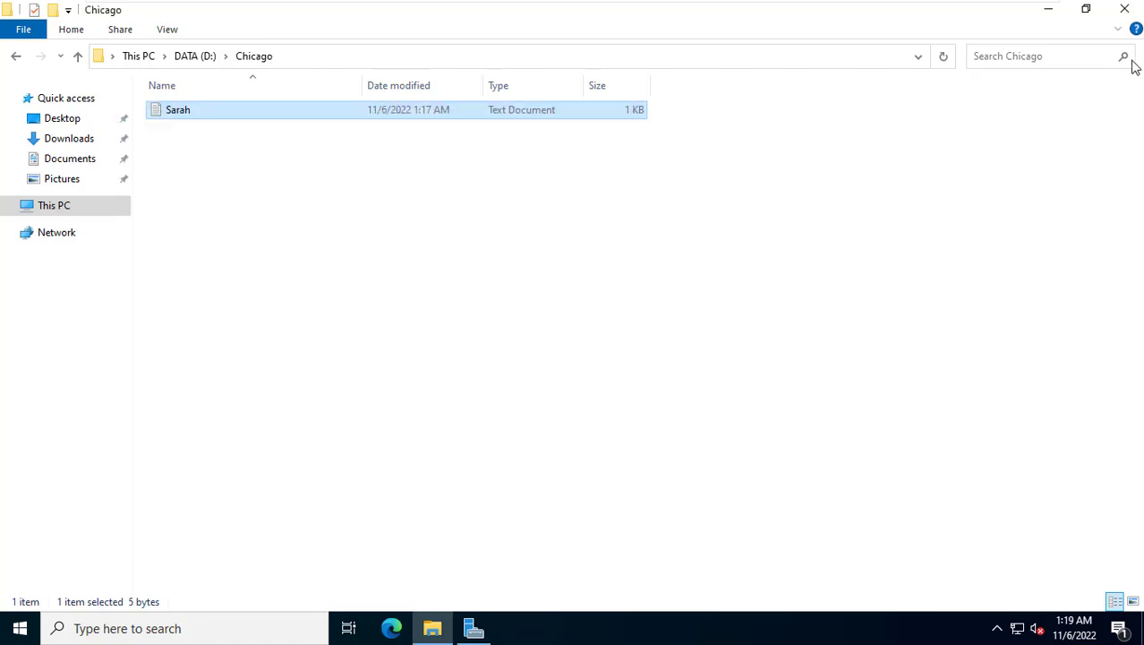
Step: Close File Explorer on the server and sign in to the Windows 11 client with the account password
left_click(1125, 9)
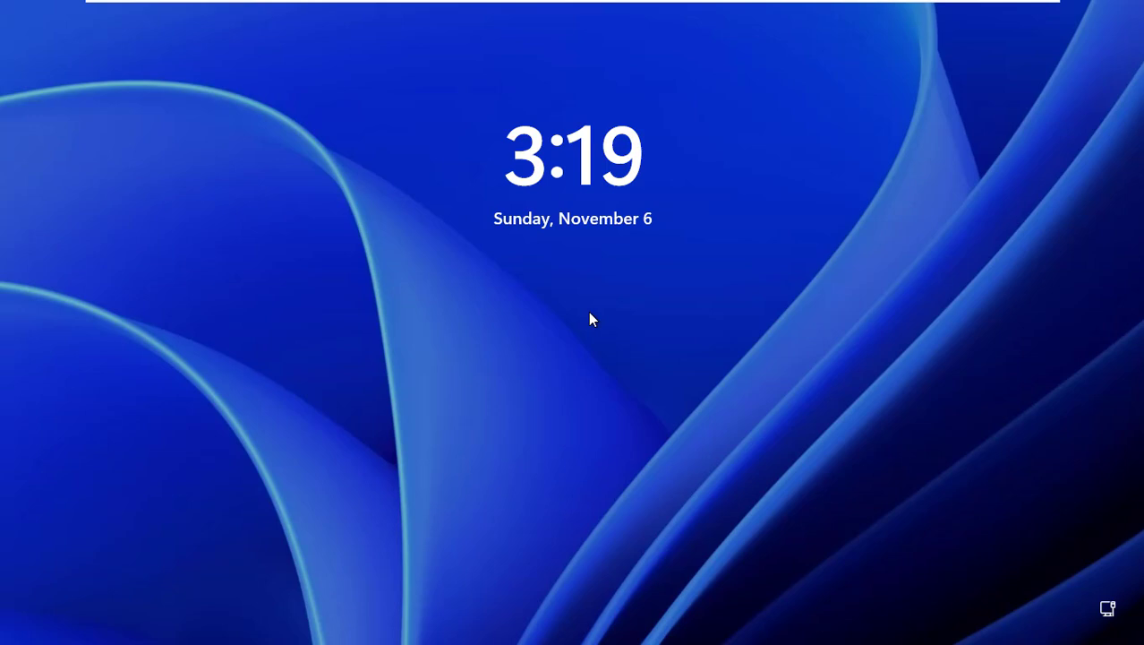
left_click(589, 318)
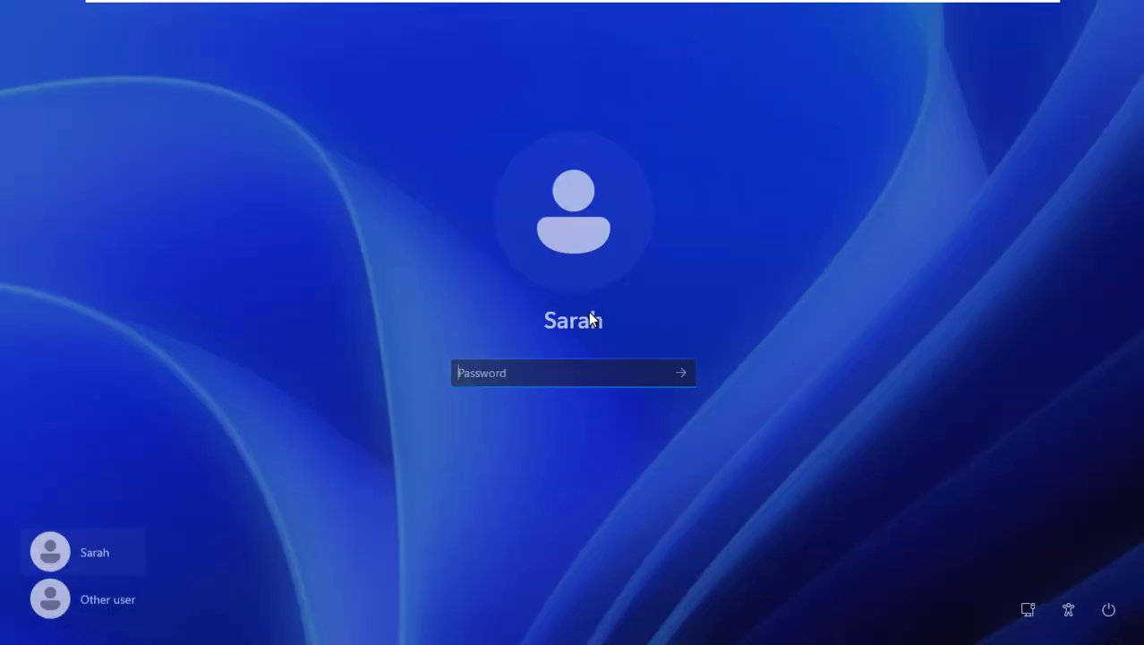
type("************")
key("Return")
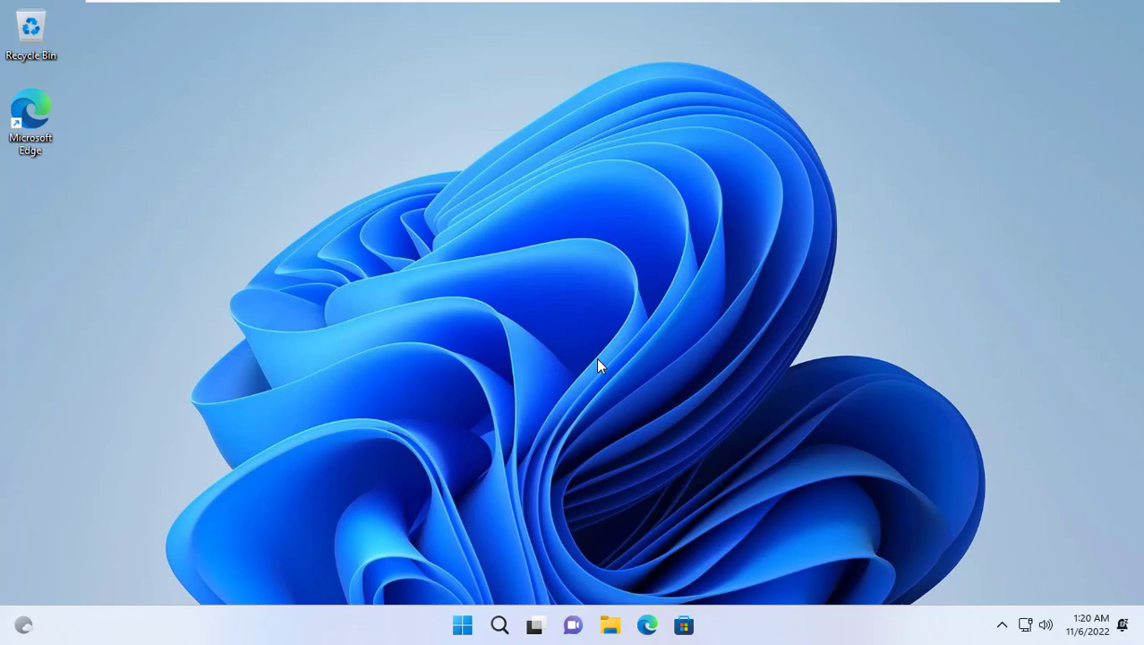
Step: Open the \\netvn.local\Chicago namespace folder through the Run dialog
right_click(463, 625)
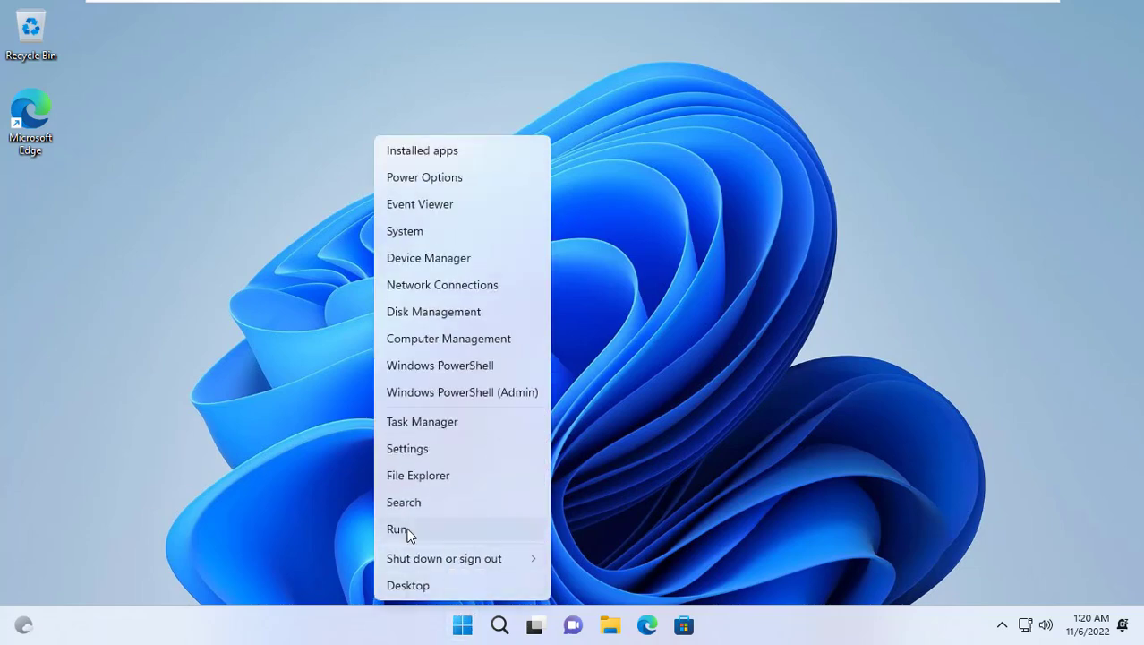
left_click(488, 533)
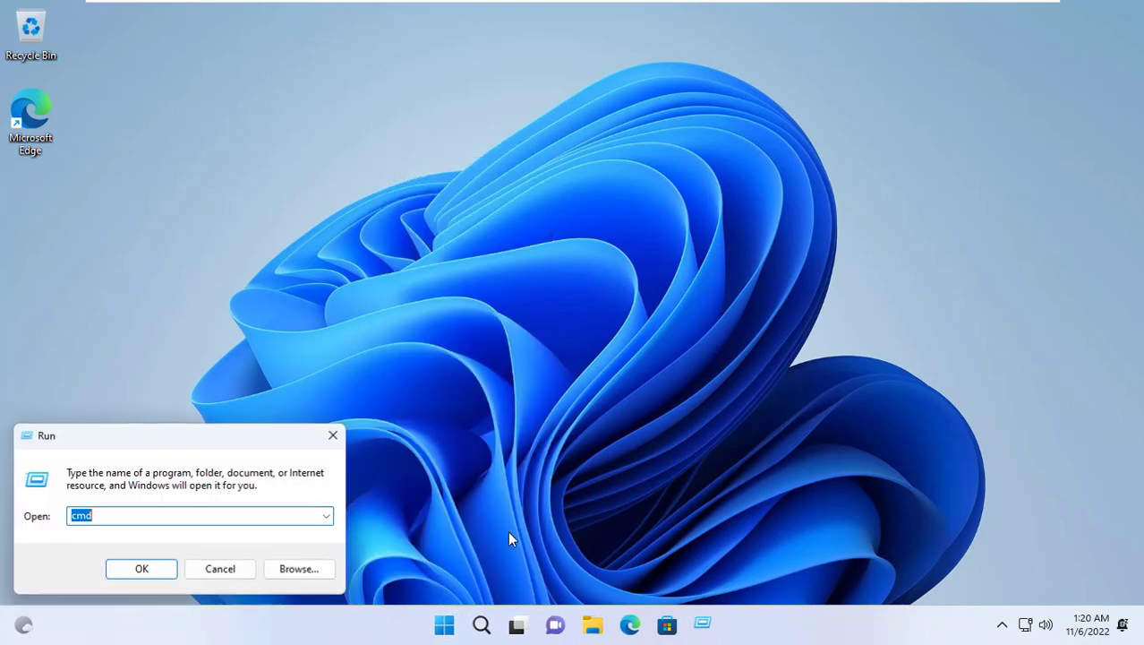
type("\\\\netvn.local")
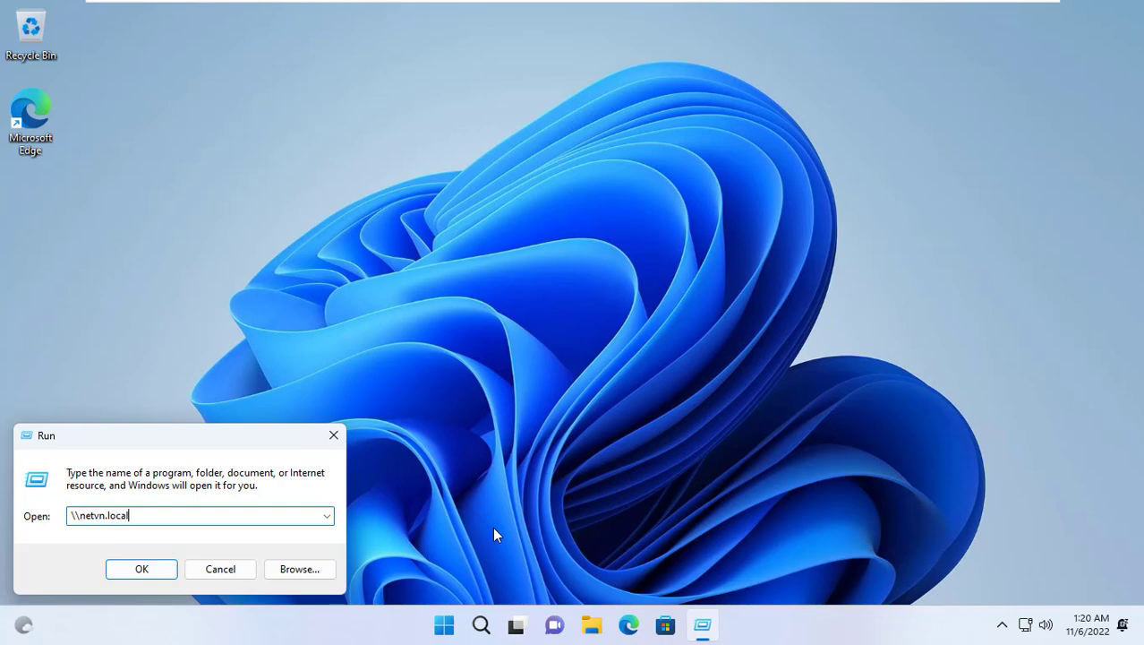
type("\\")
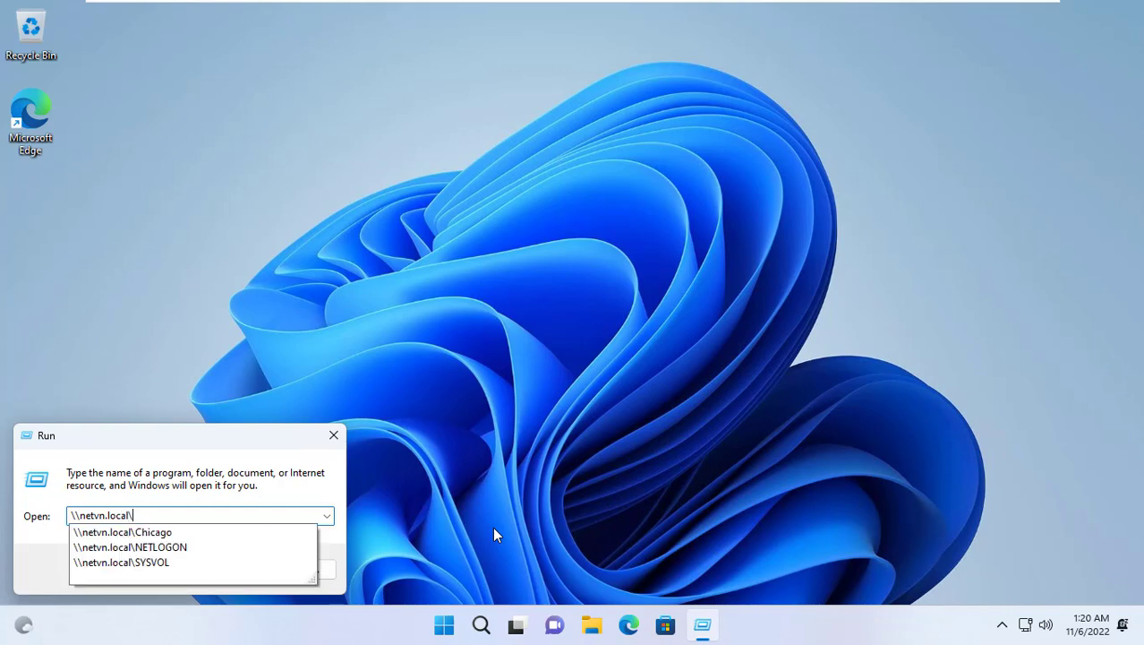
left_click(199, 534)
left_click(211, 515)
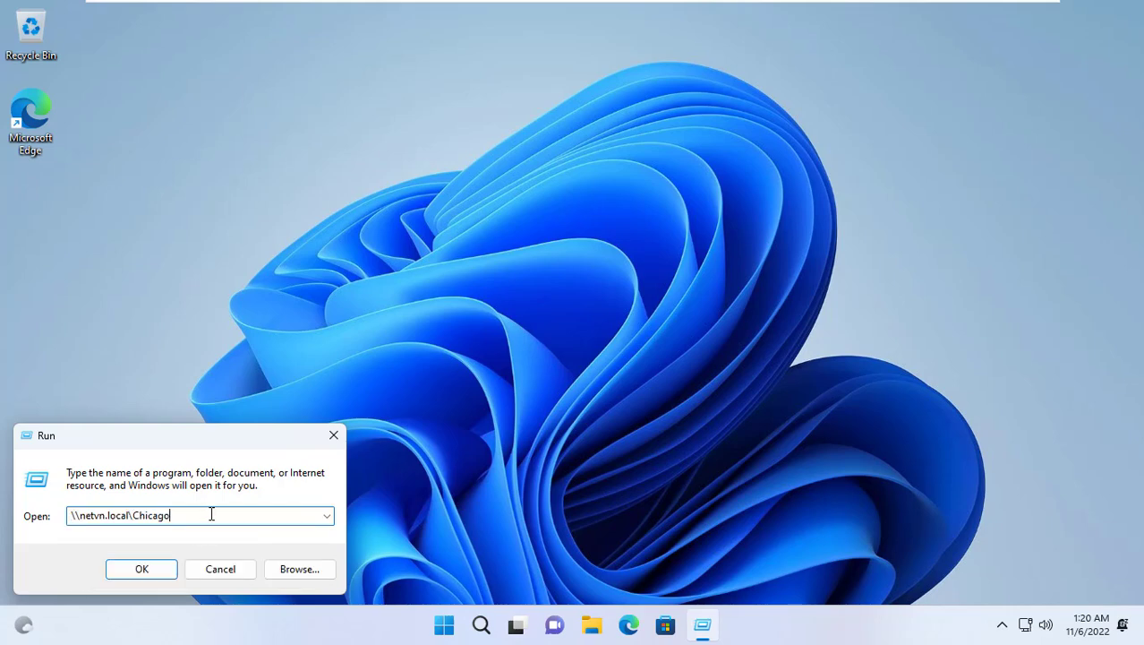
left_click_drag(172, 517, 56, 513)
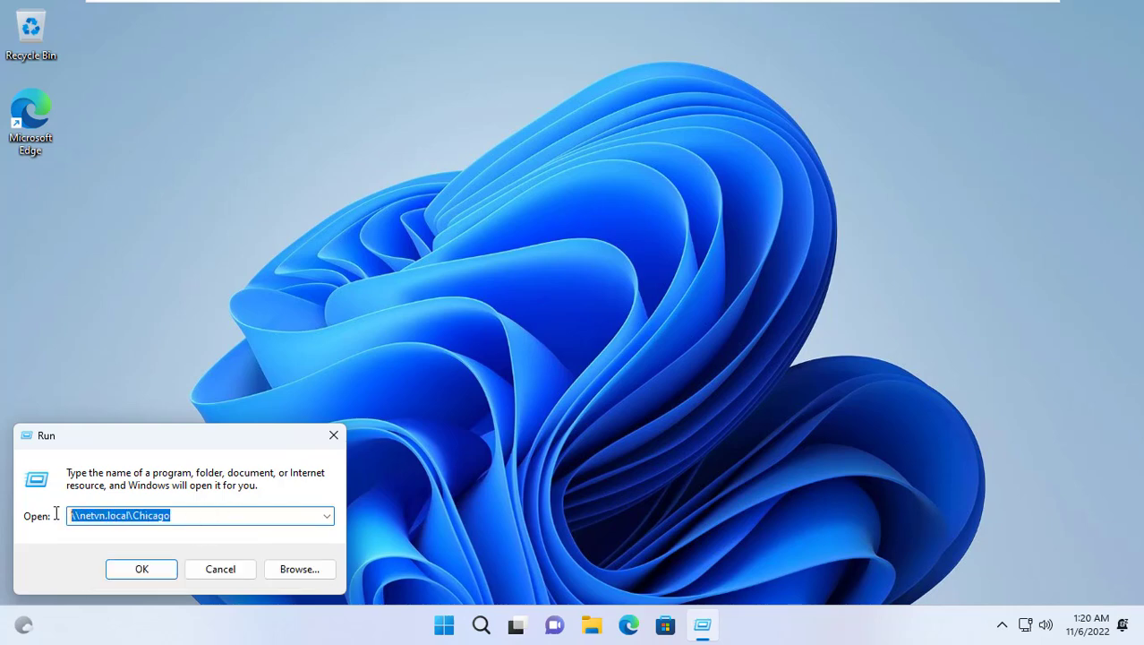
left_click(175, 569)
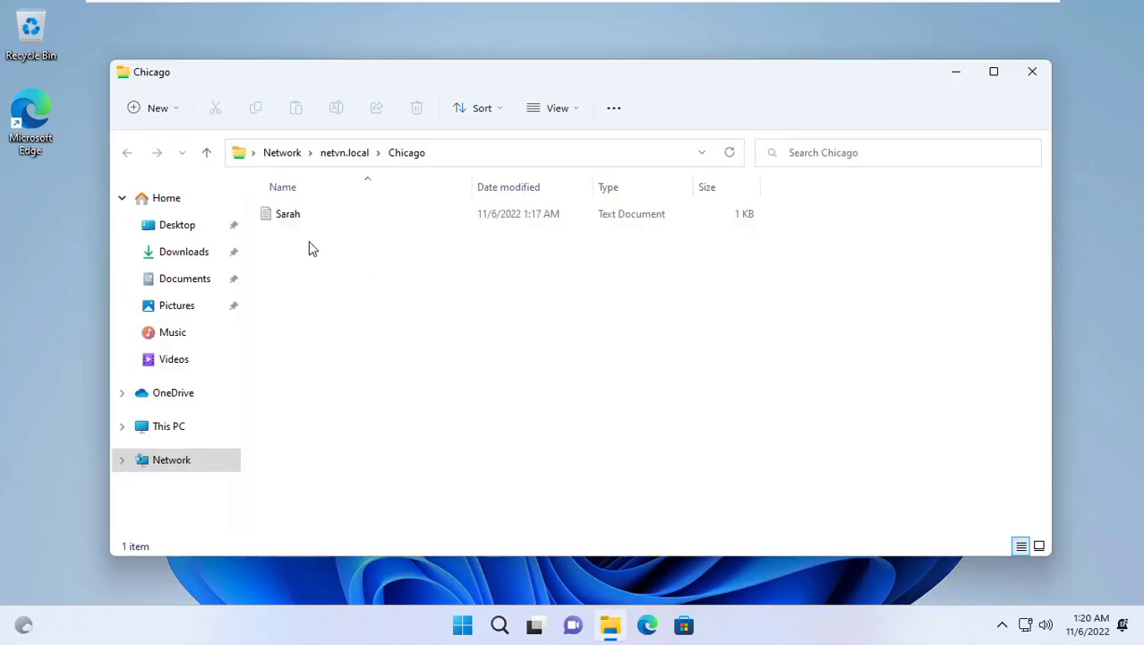
Step: Confirm the Sarah file over the network reads Hello and check the folder's full namespace path
double_click(293, 216)
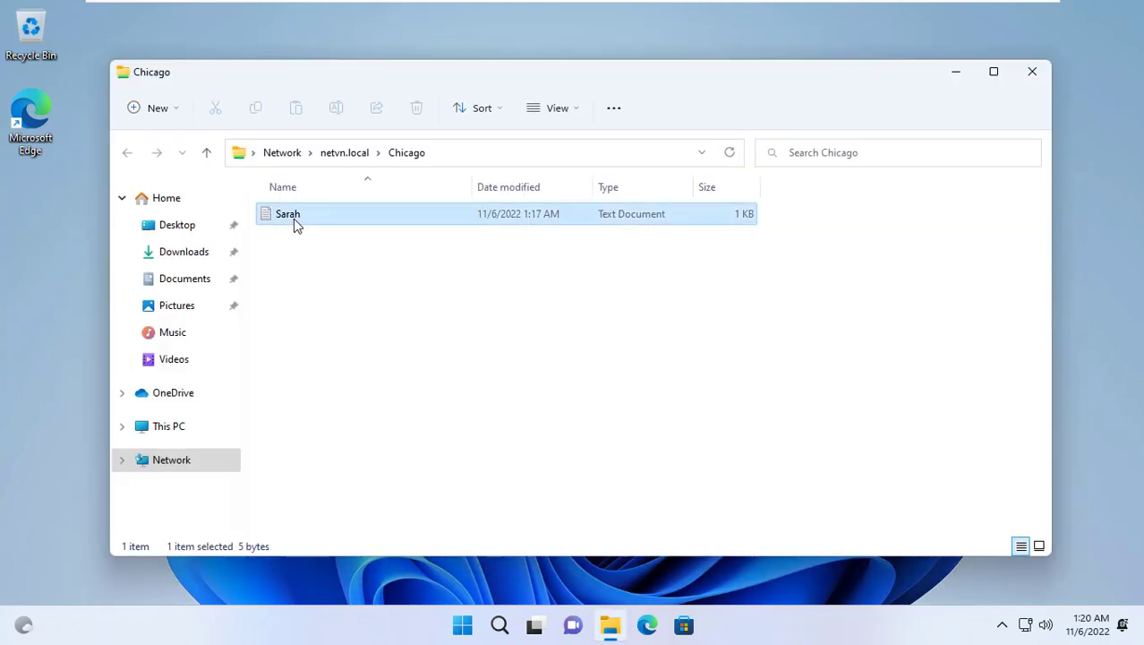
key("ctrl+a")
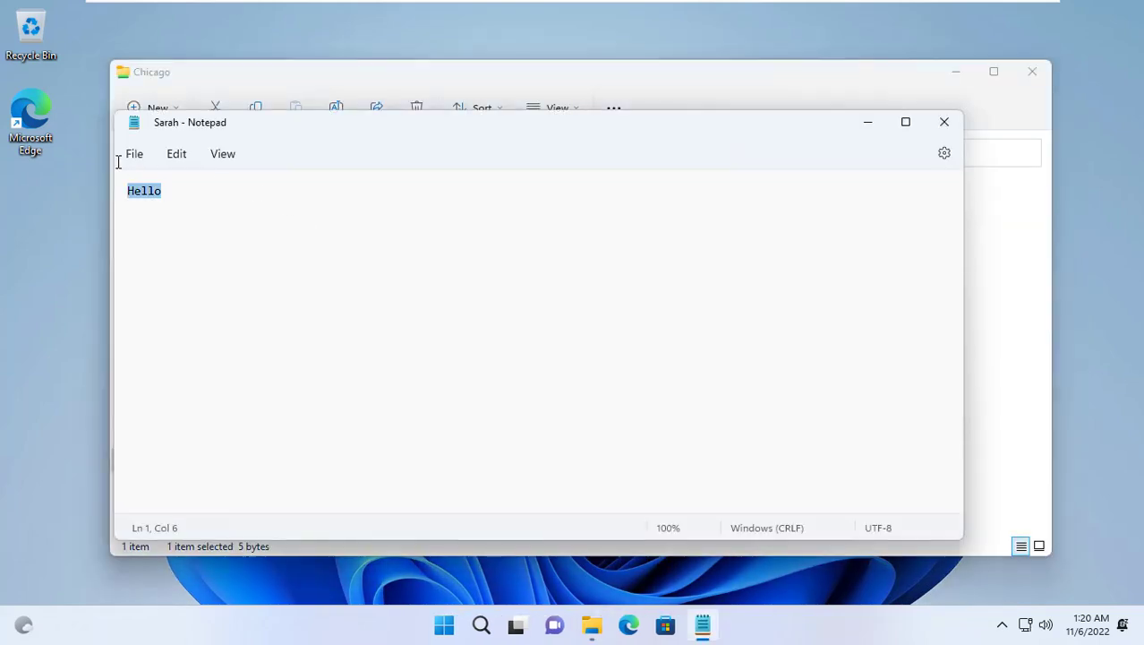
left_click(942, 125)
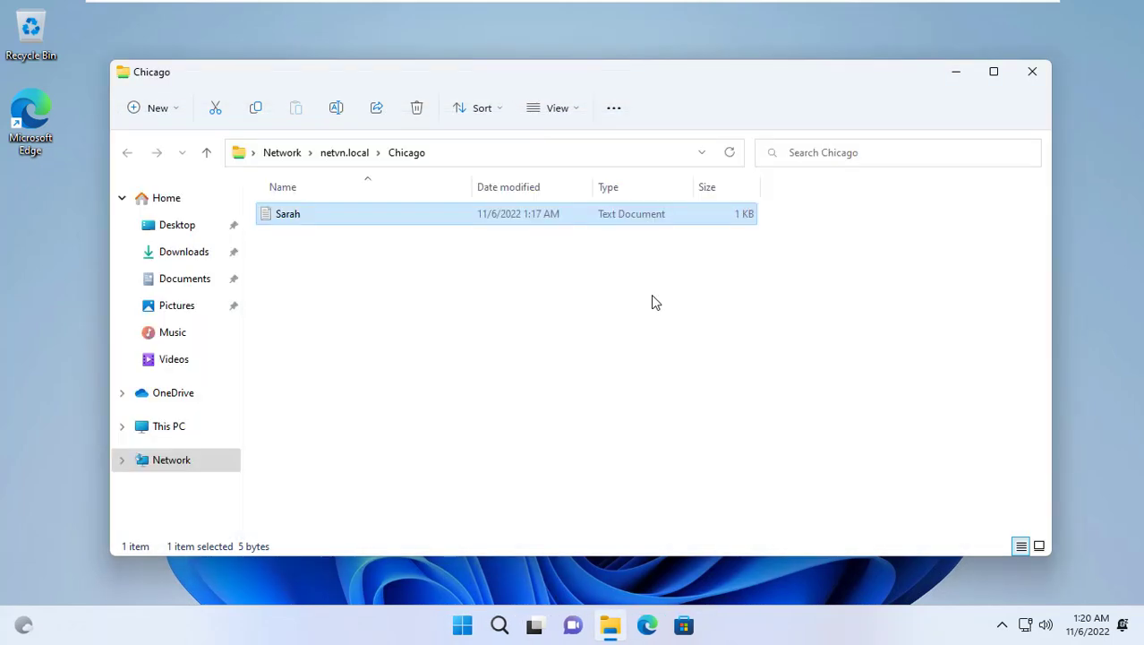
left_click(651, 294)
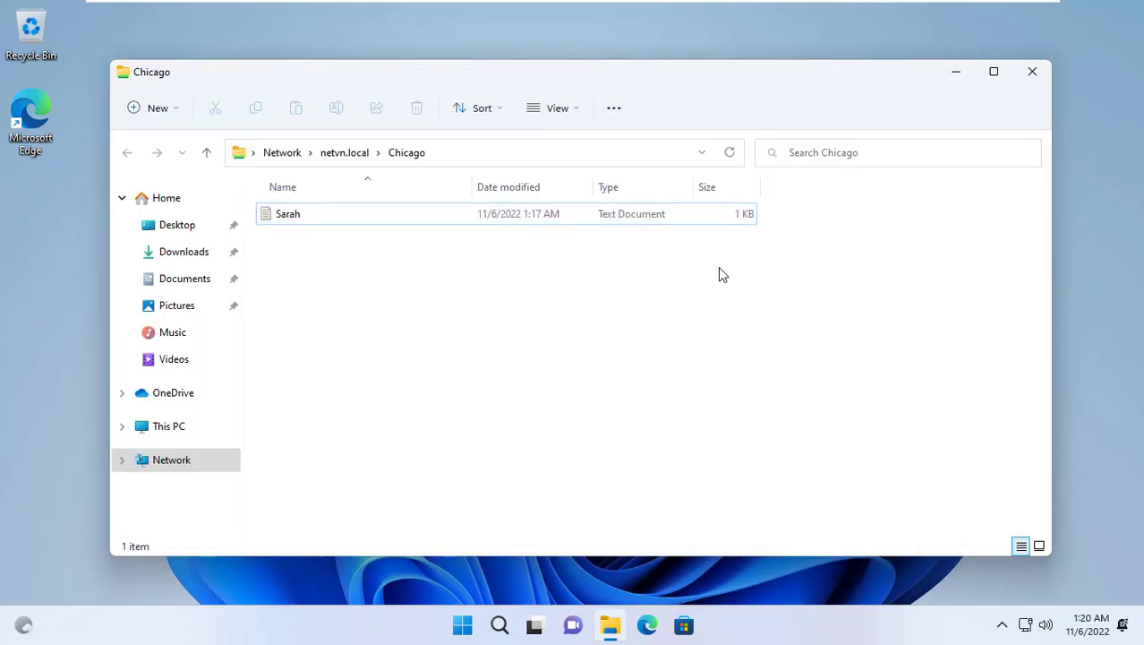
left_click(513, 155)
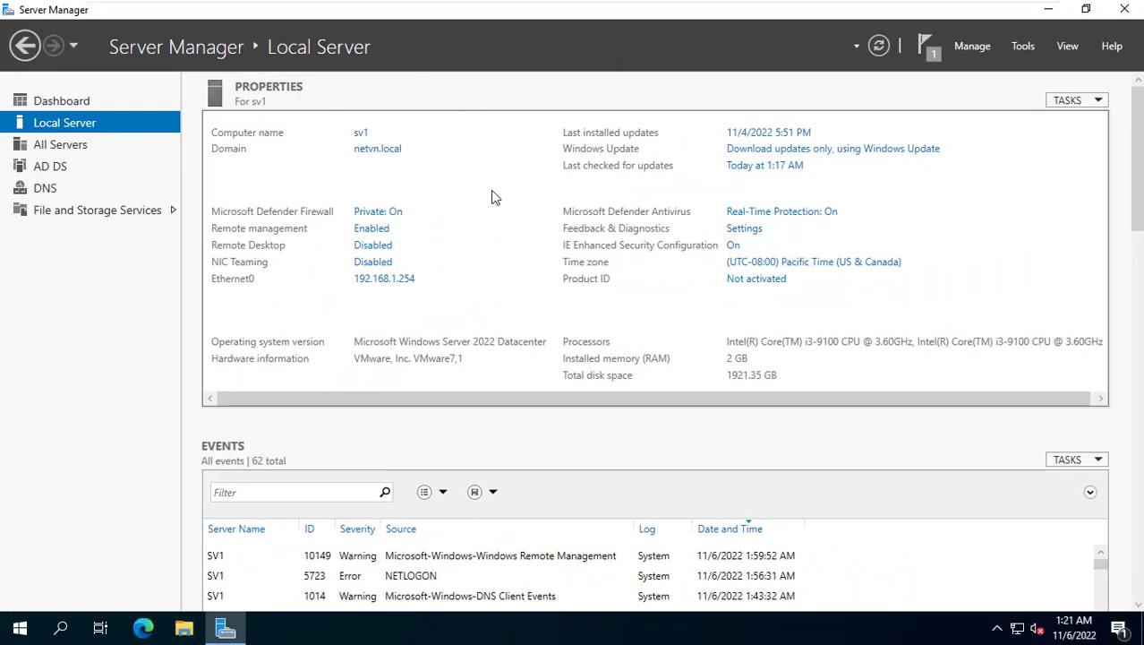
Step: Minimize Server Manager and open D:\Chicago in File Explorer
left_click(1048, 10)
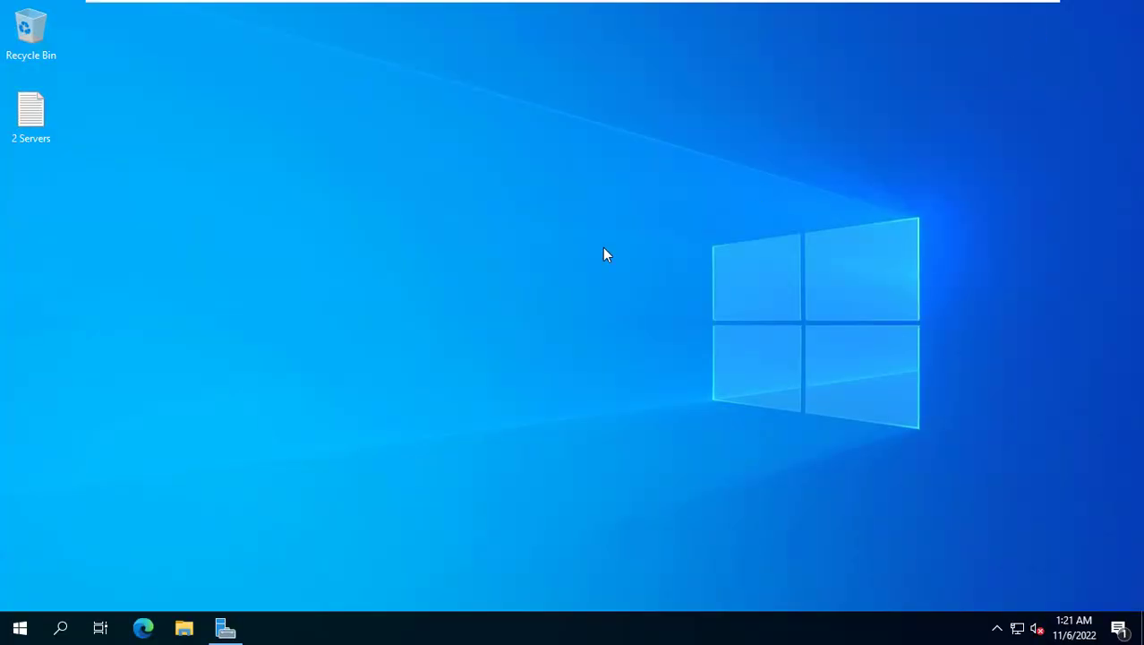
left_click(183, 628)
left_click(61, 211)
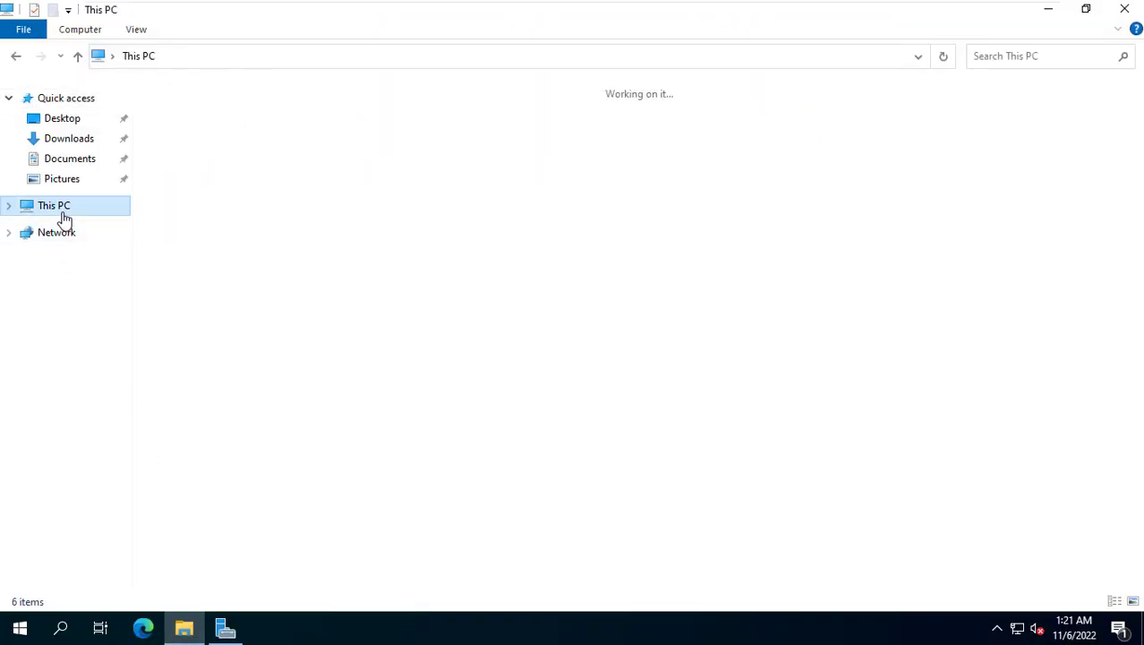
double_click(438, 240)
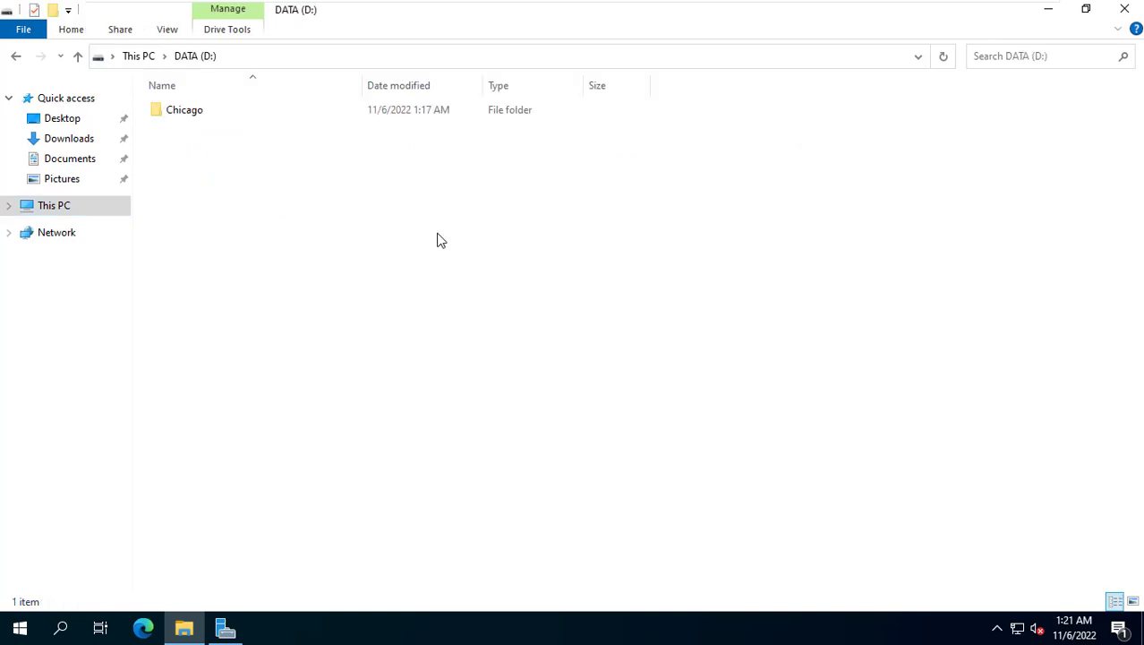
double_click(200, 118)
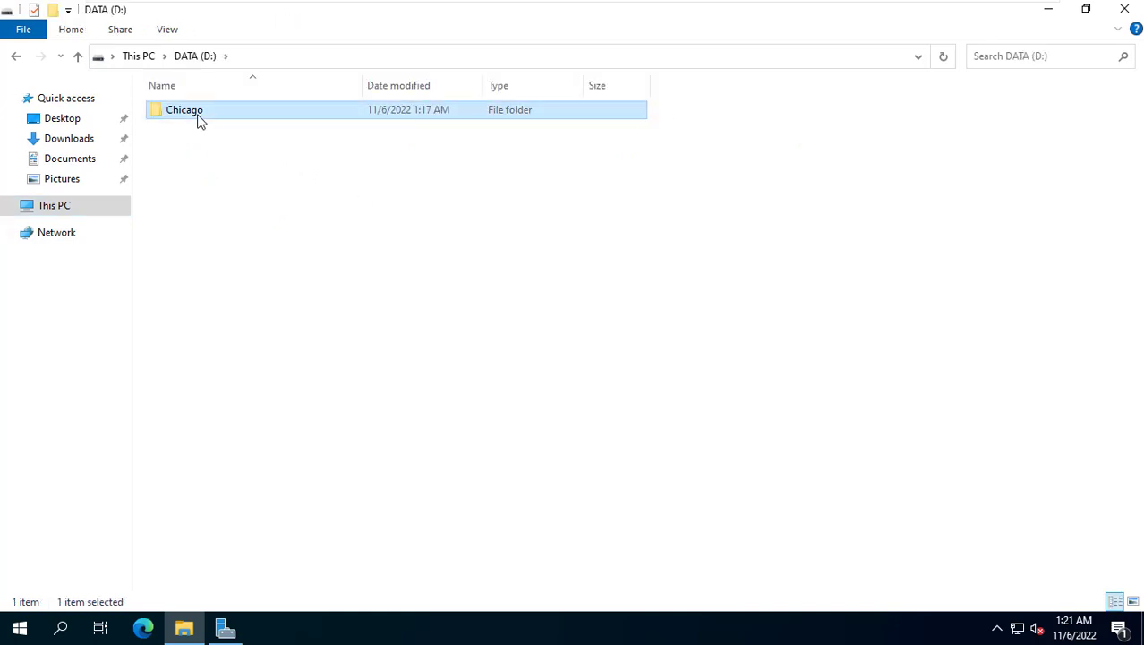
Step: Create a new folder named Sales inside D:\Chicago
right_click(226, 191)
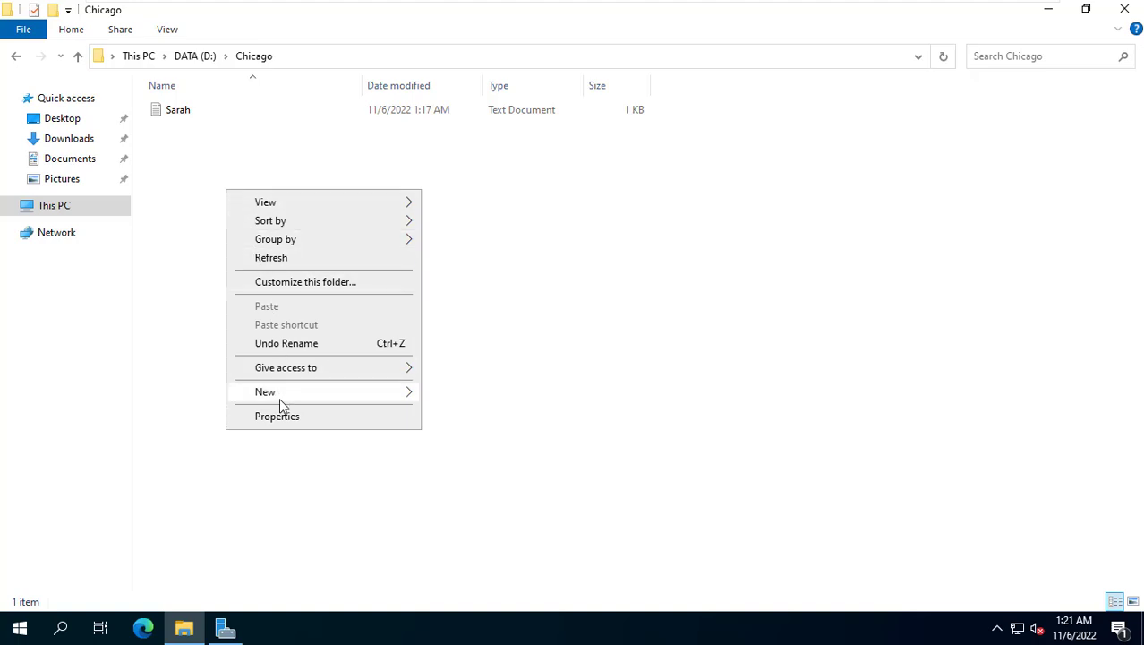
mouse_move(279, 399)
left_click(466, 394)
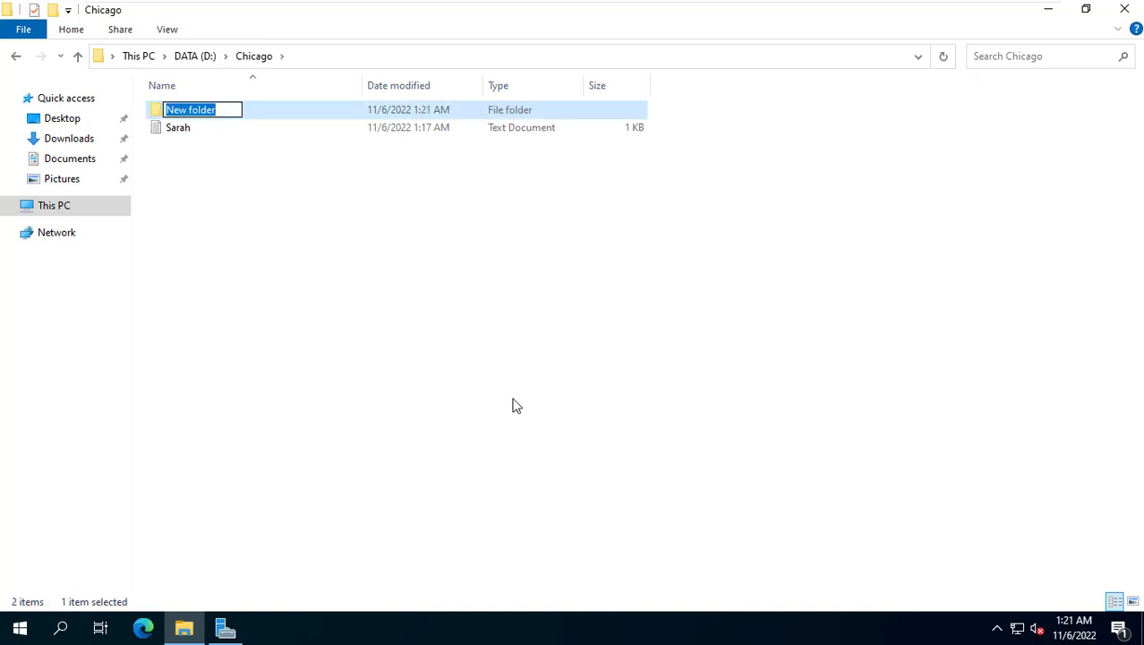
type("Sales")
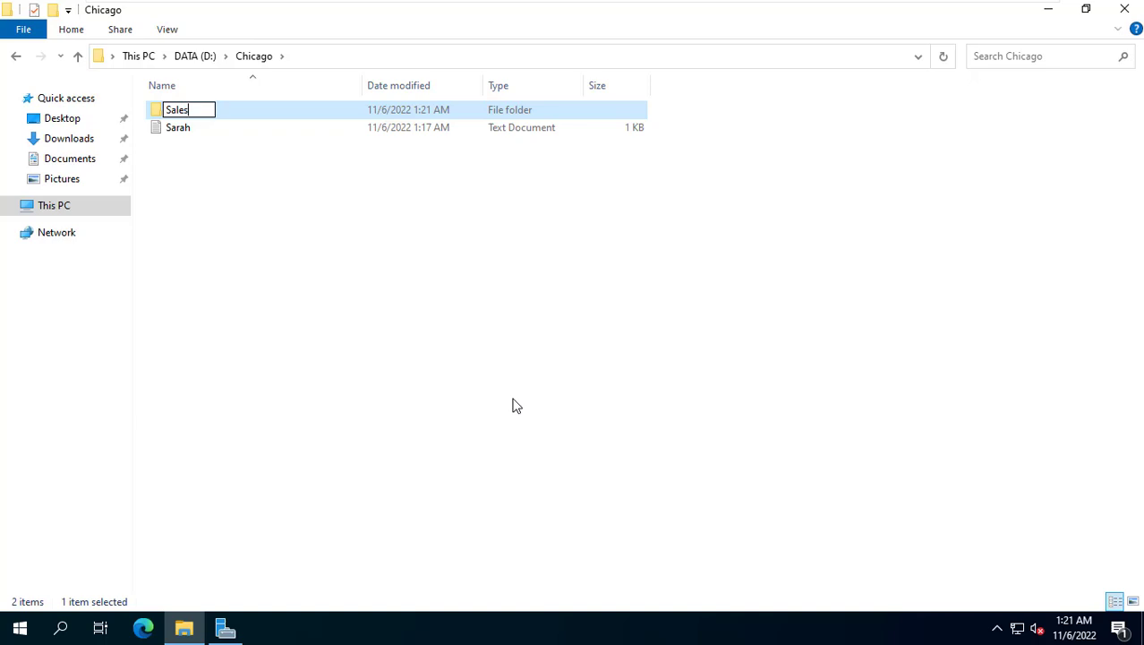
key("Return")
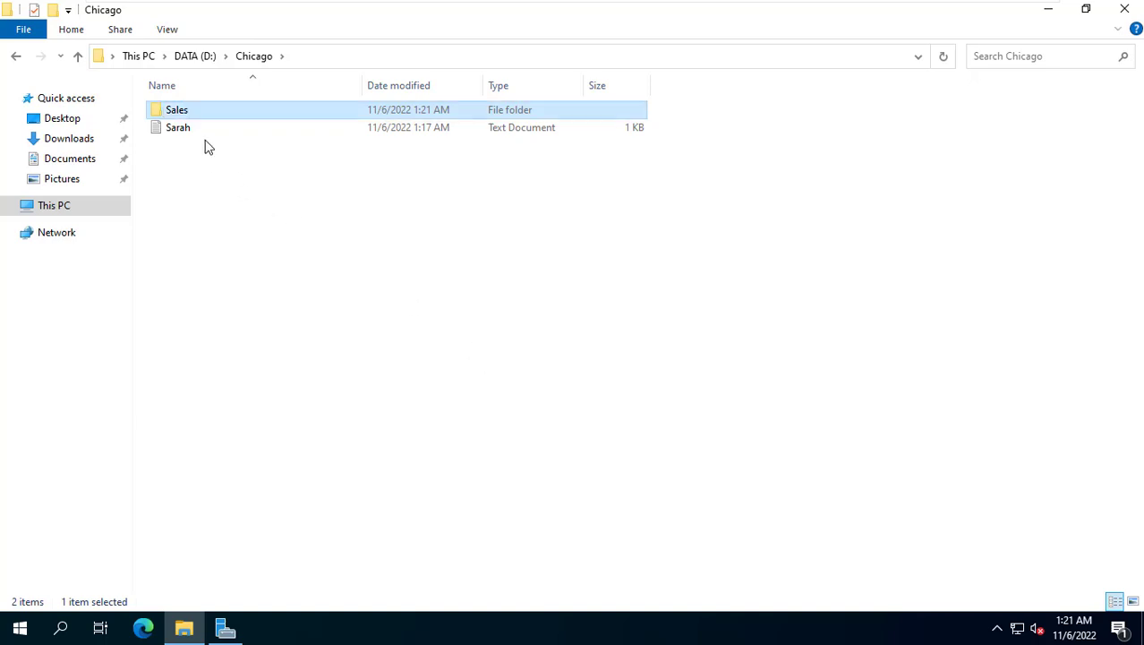
Step: Edit the Sales folder's security permissions and remove the Users group
right_click(184, 113)
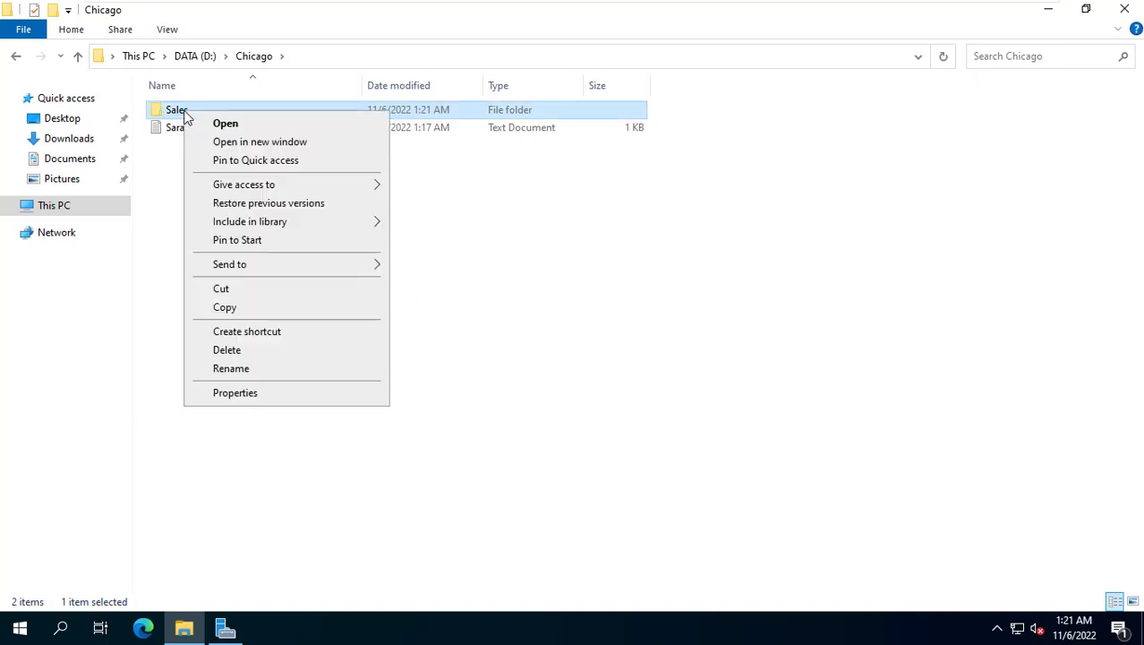
left_click(257, 391)
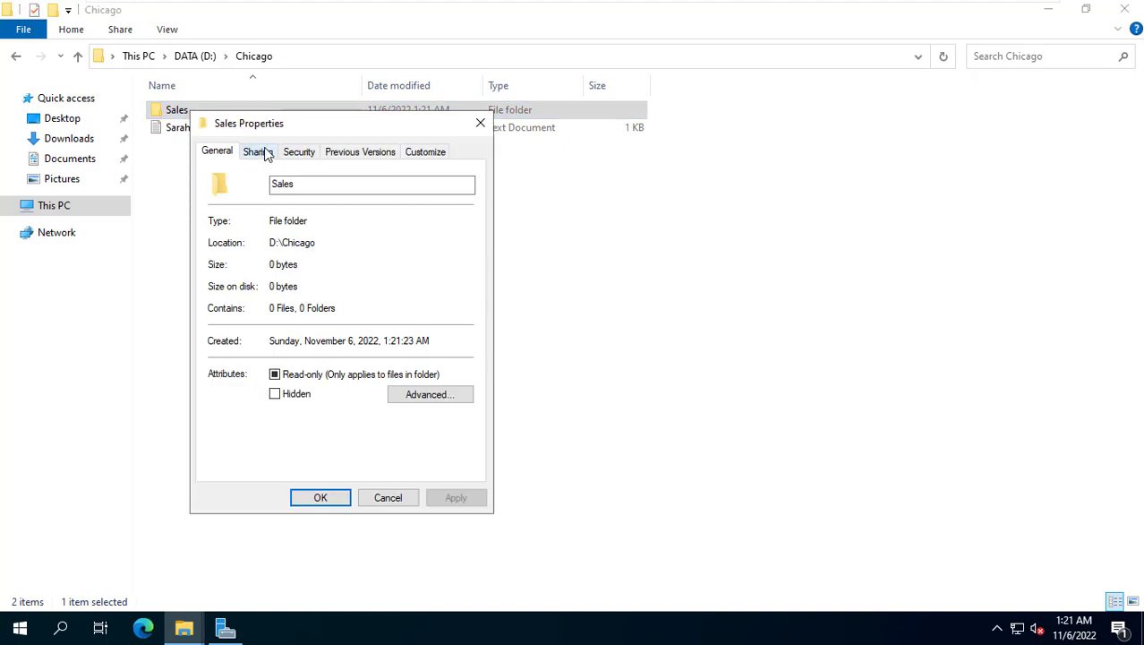
left_click(299, 158)
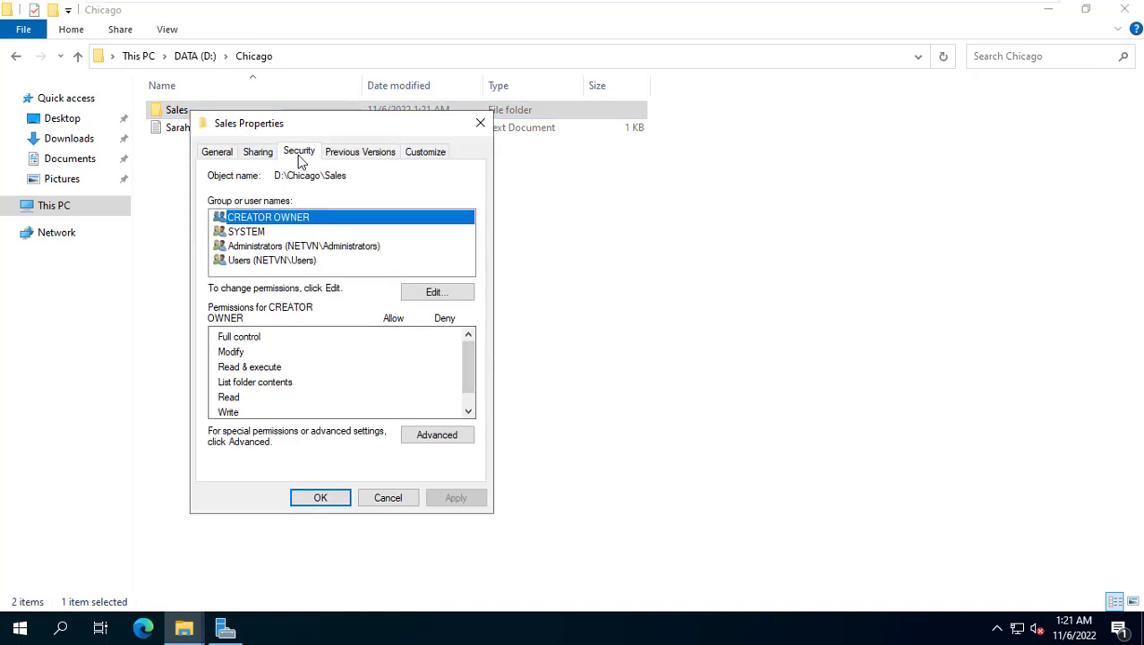
left_click(439, 295)
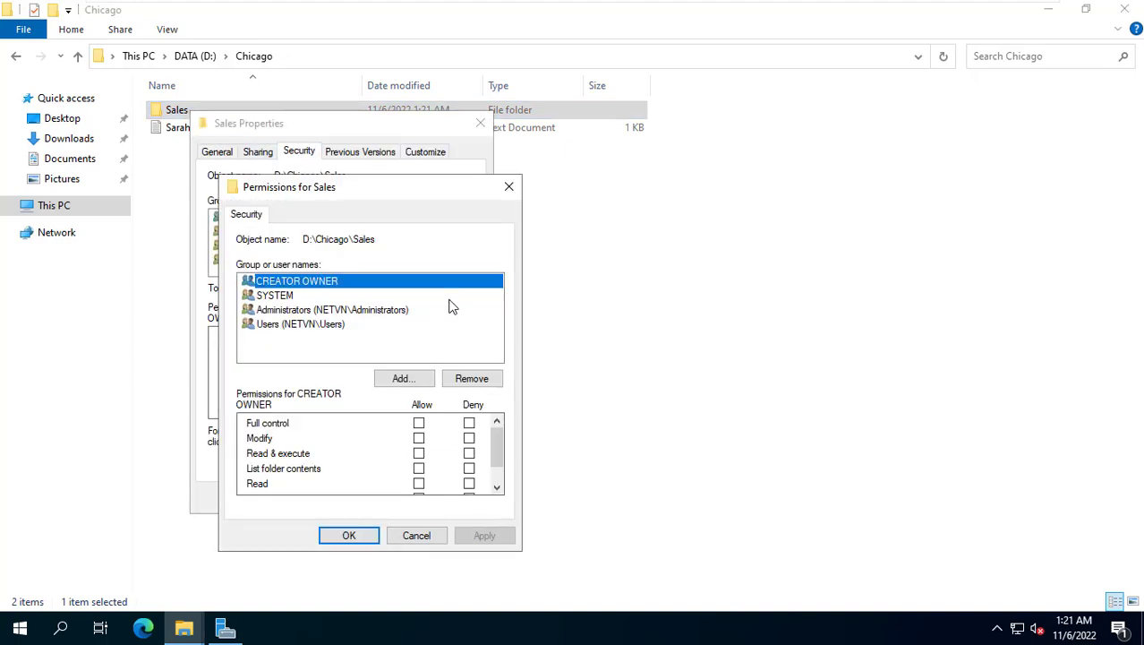
left_click(351, 327)
left_click(480, 381)
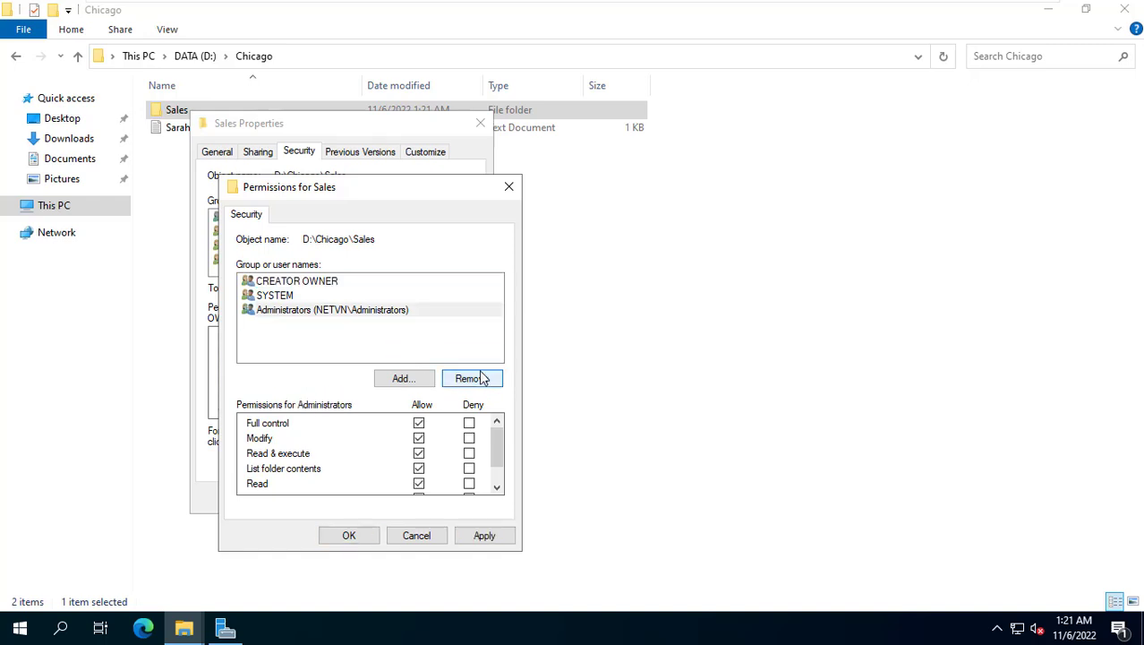
Step: Add the Sales domain group and allow it Modify permission
left_click(403, 378)
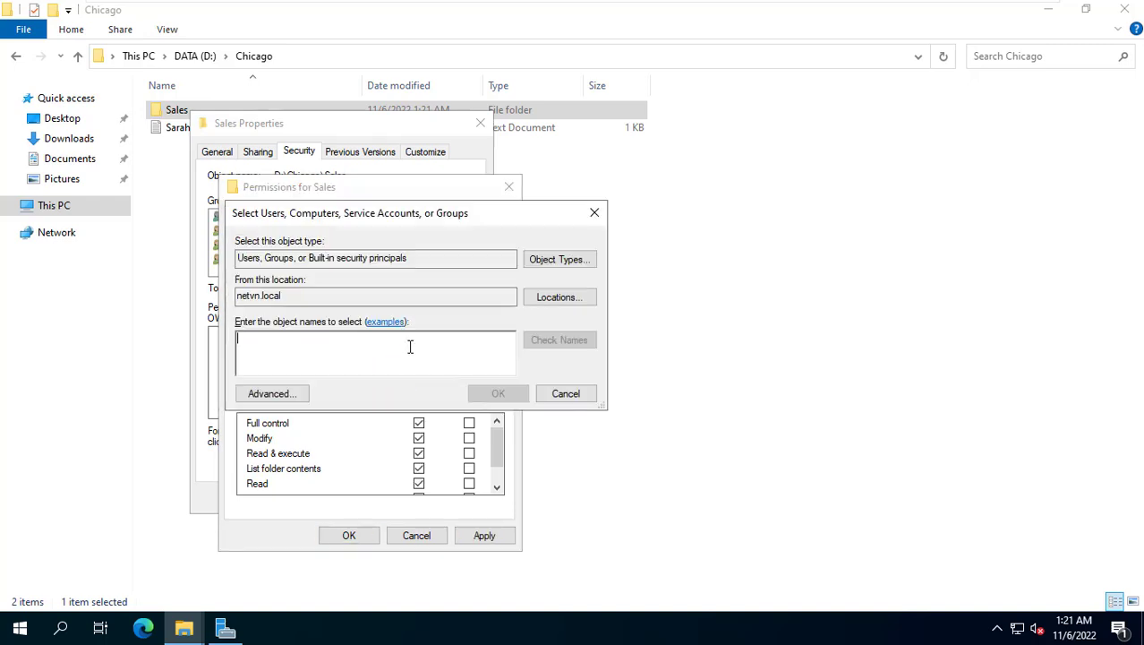
type("Sal")
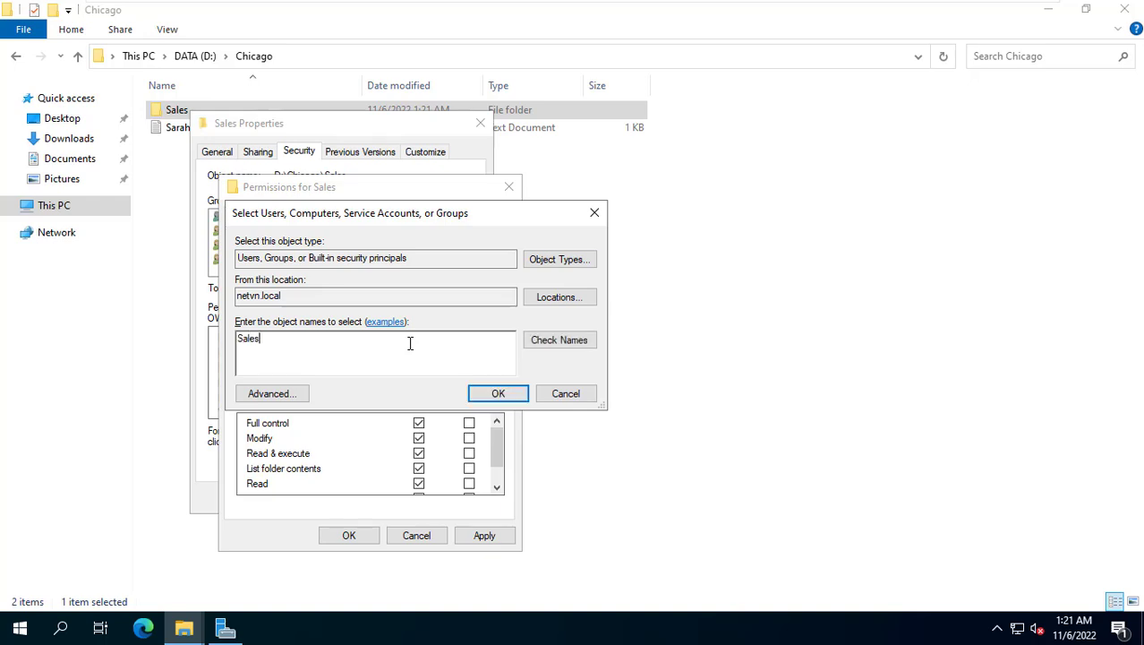
type("es")
left_click(579, 341)
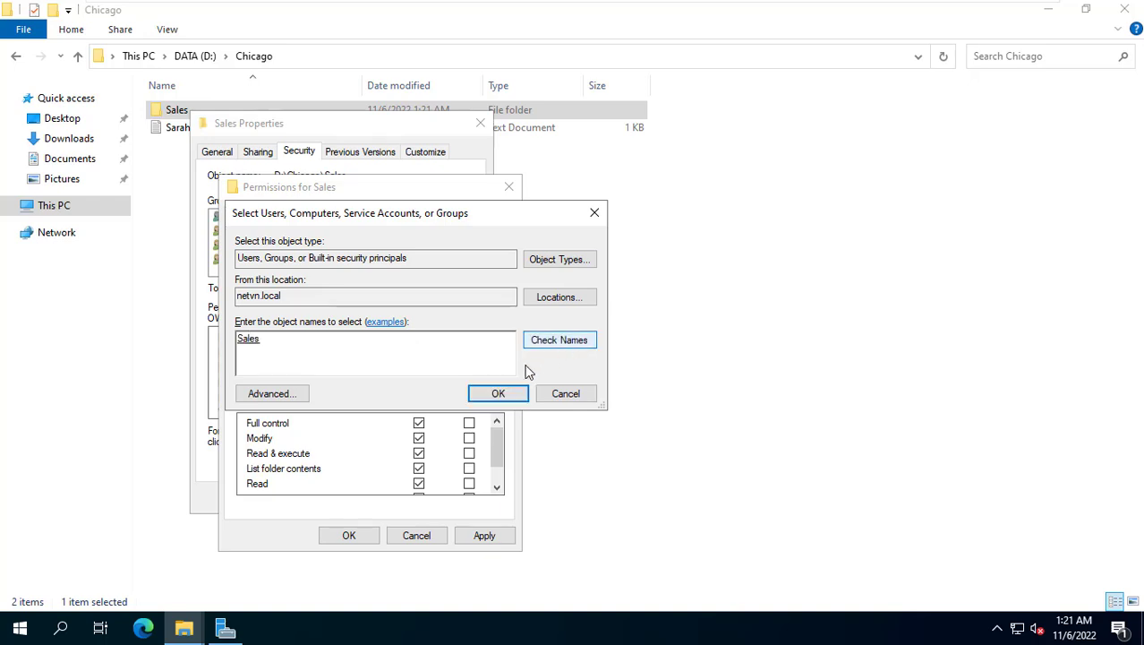
left_click(499, 394)
left_click(313, 296)
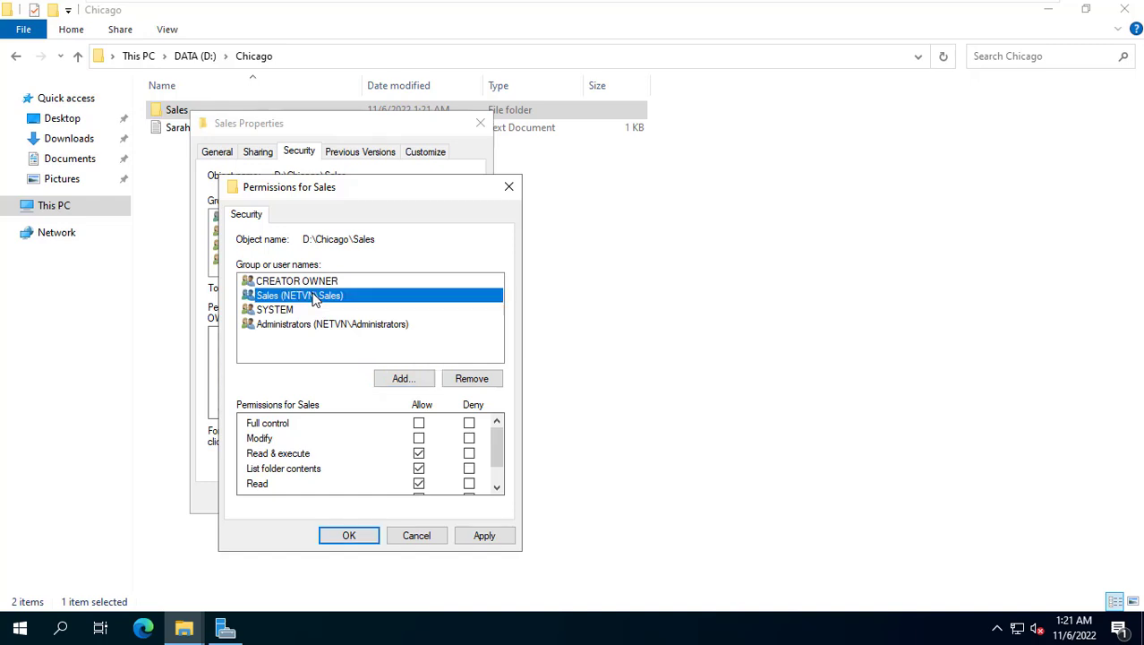
left_click(418, 437)
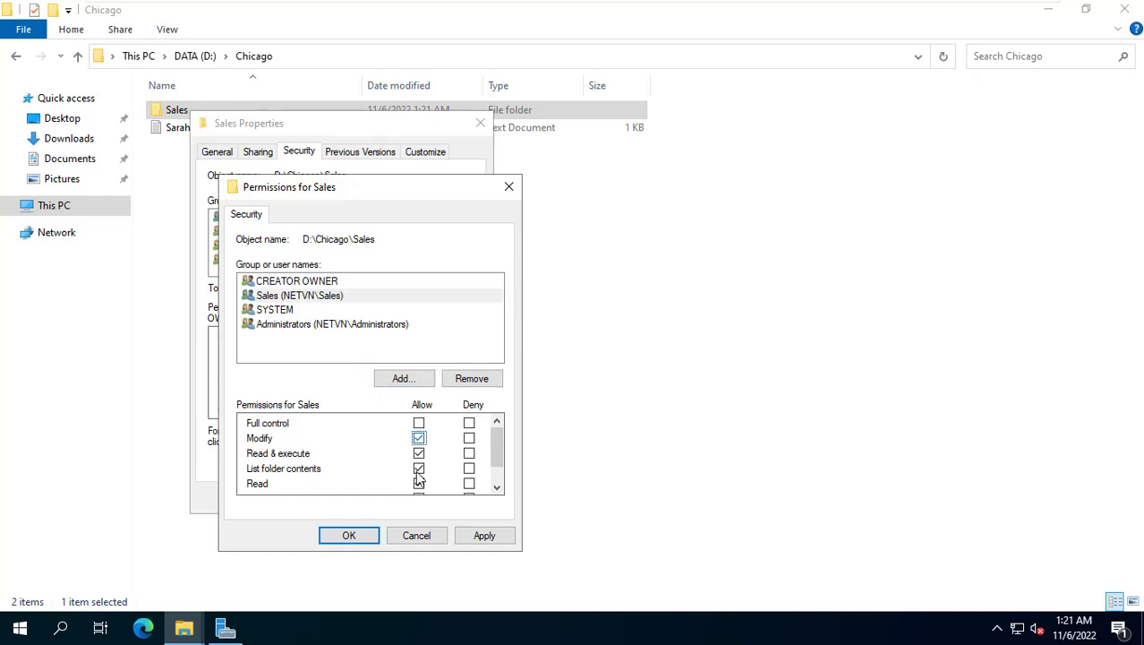
left_click(362, 536)
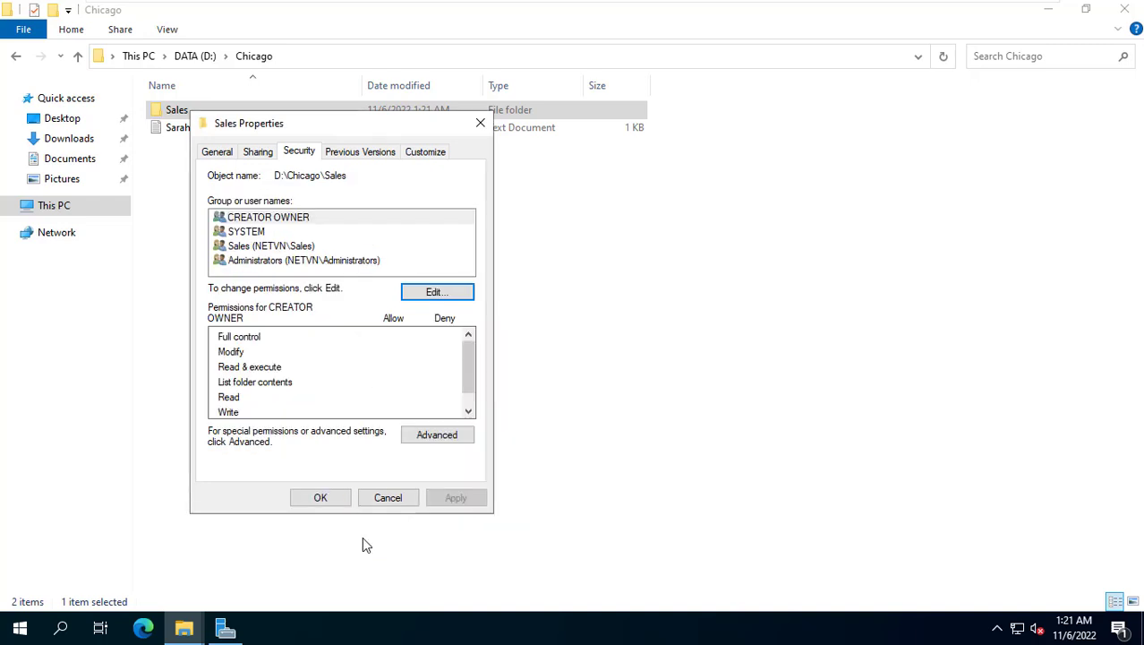
Step: Verify the Sales group's Modify permission and close the folder properties
left_click(311, 250)
left_click(246, 354)
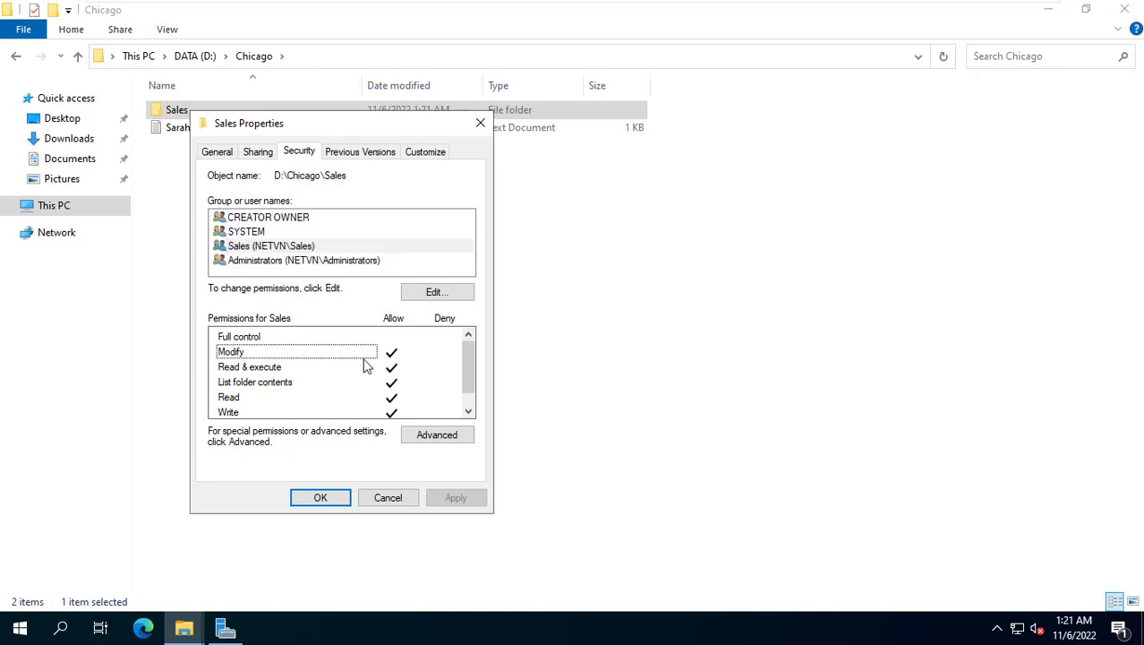
left_click(341, 496)
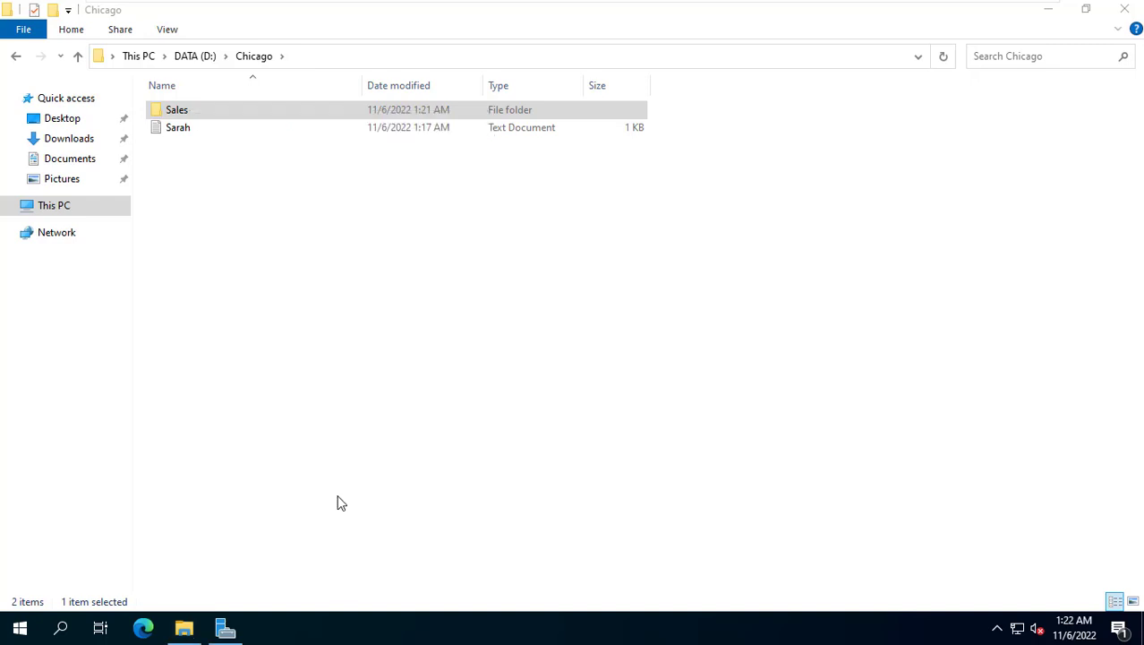
left_click(554, 328)
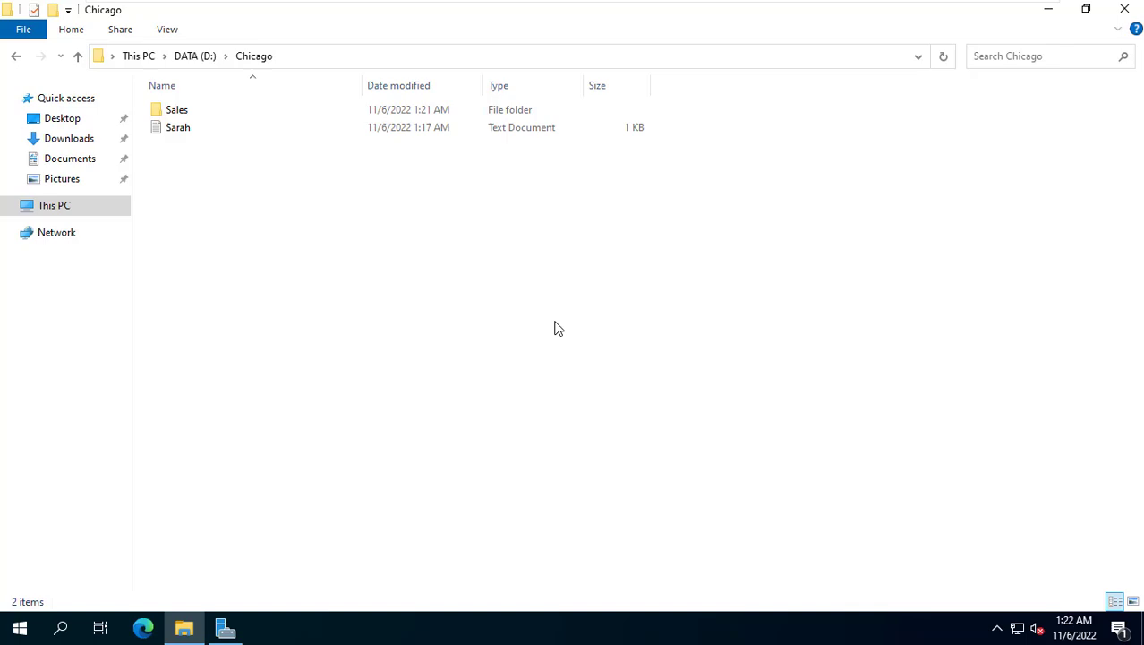